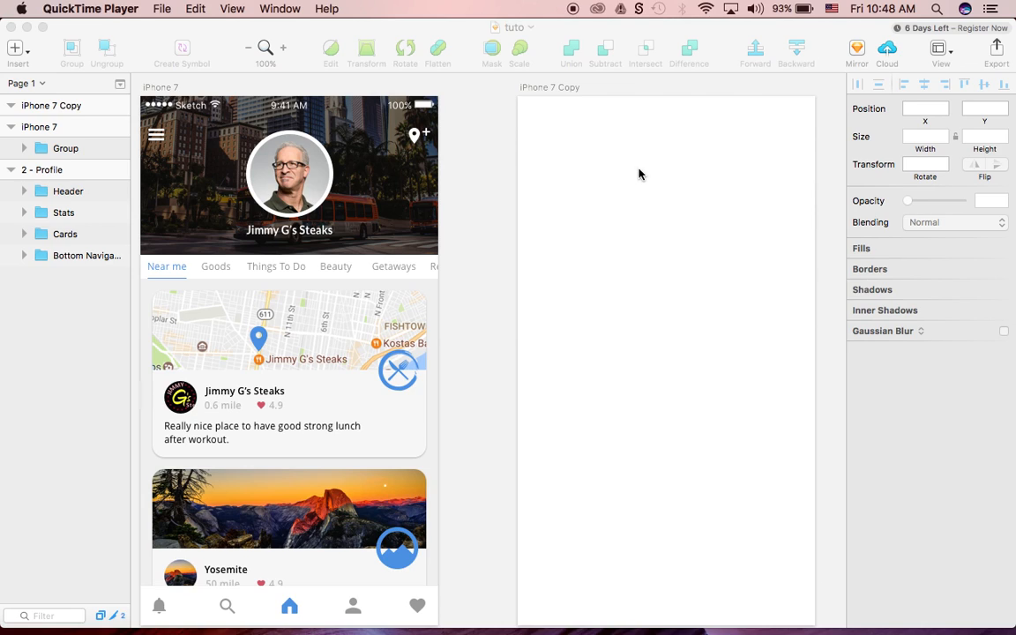
- Create a new artboard using the iPhone 7 preset (375x667px)
click(722, 447)
key(a)
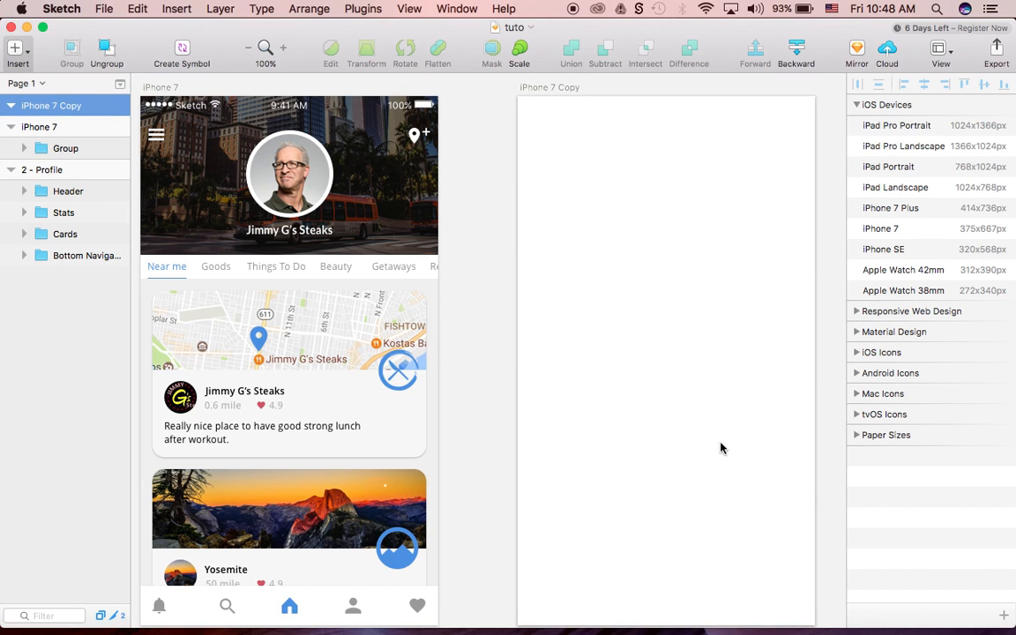
click(883, 229)
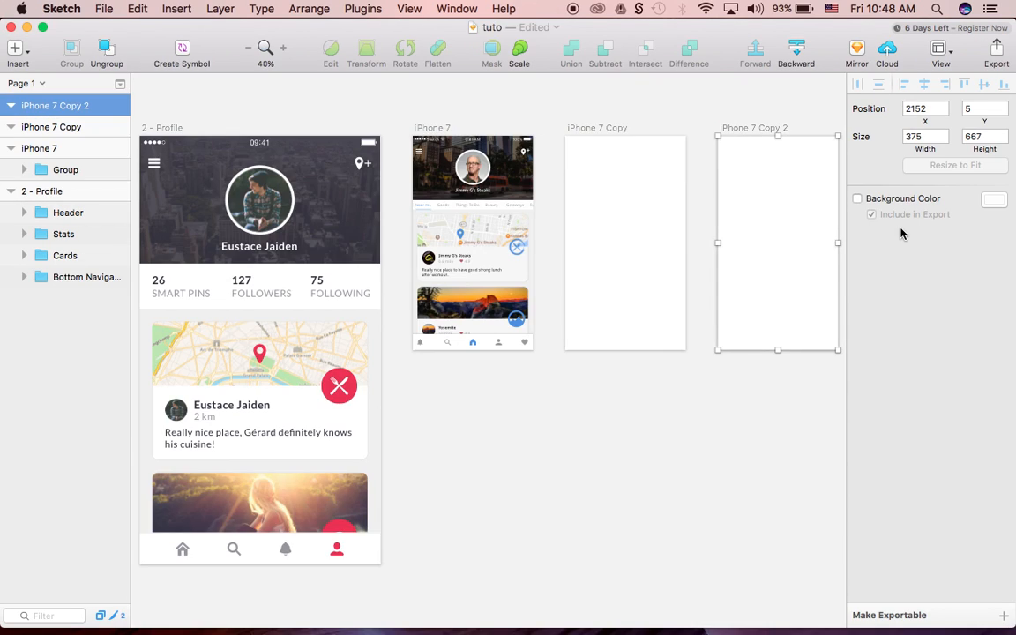
- Delete the old blank iPhone 7 Copy artboard and move the new blank artboard into its place beside the iPhone 7 artboard
click(653, 243)
key(Delete)
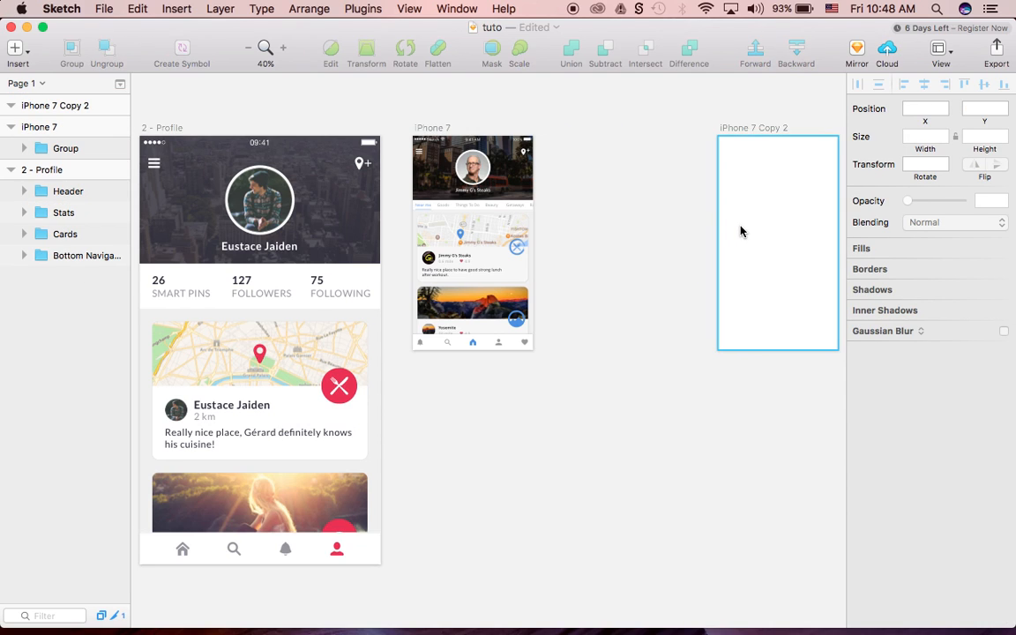
click(758, 232)
drag(758, 232, 604, 236)
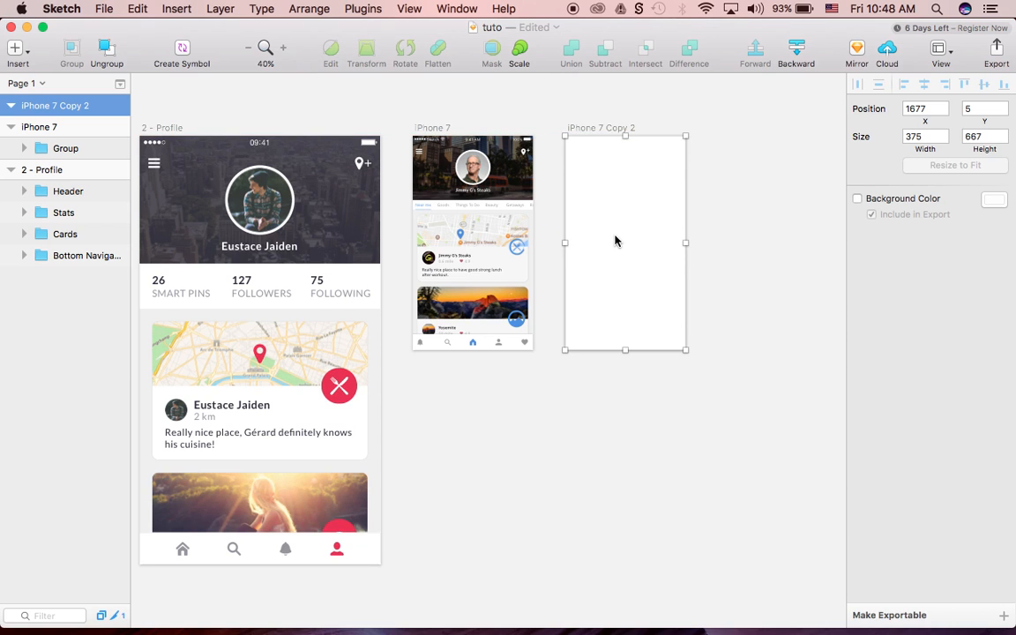
- Create a new document from the iOS UI Design template, opening it despite the missing fonts
key(super+plus)
scroll(615, 241, up, 5)
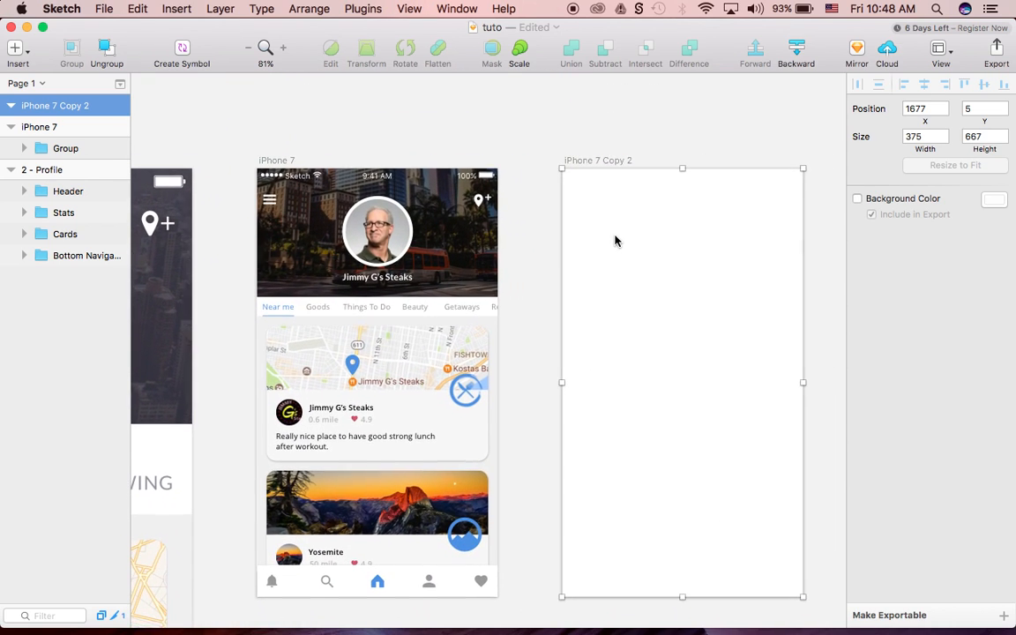
scroll(651, 288, down, 3)
scroll(651, 289, right, 2)
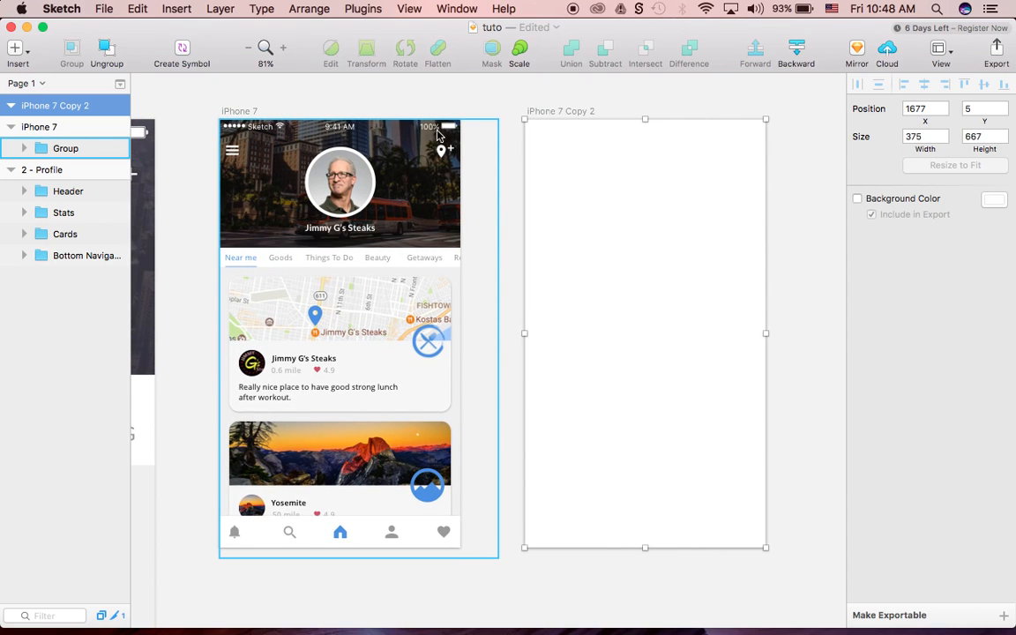
click(103, 8)
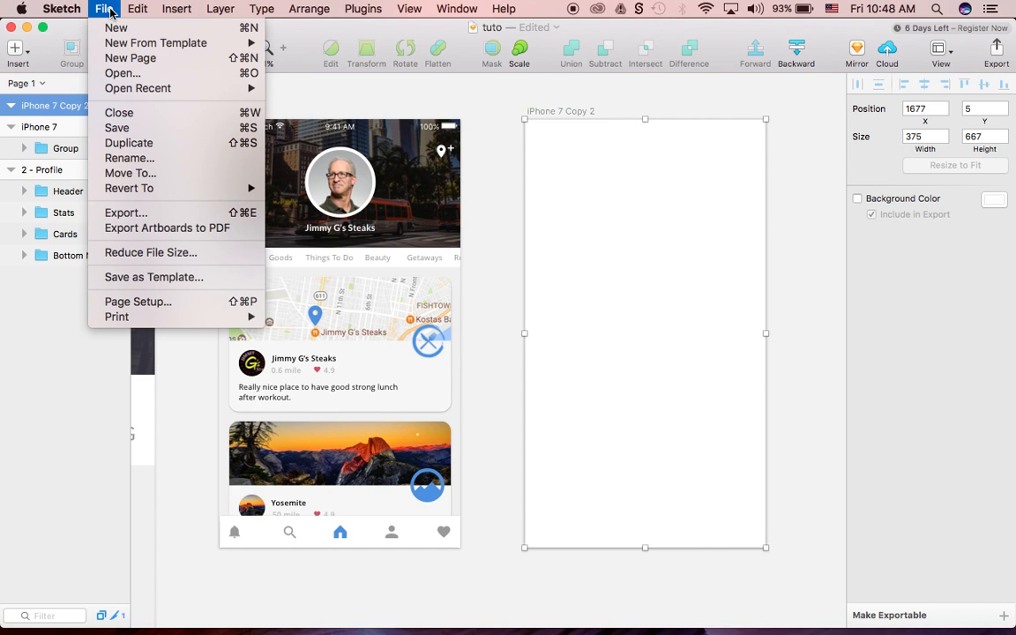
mouse_move(113, 42)
click(287, 72)
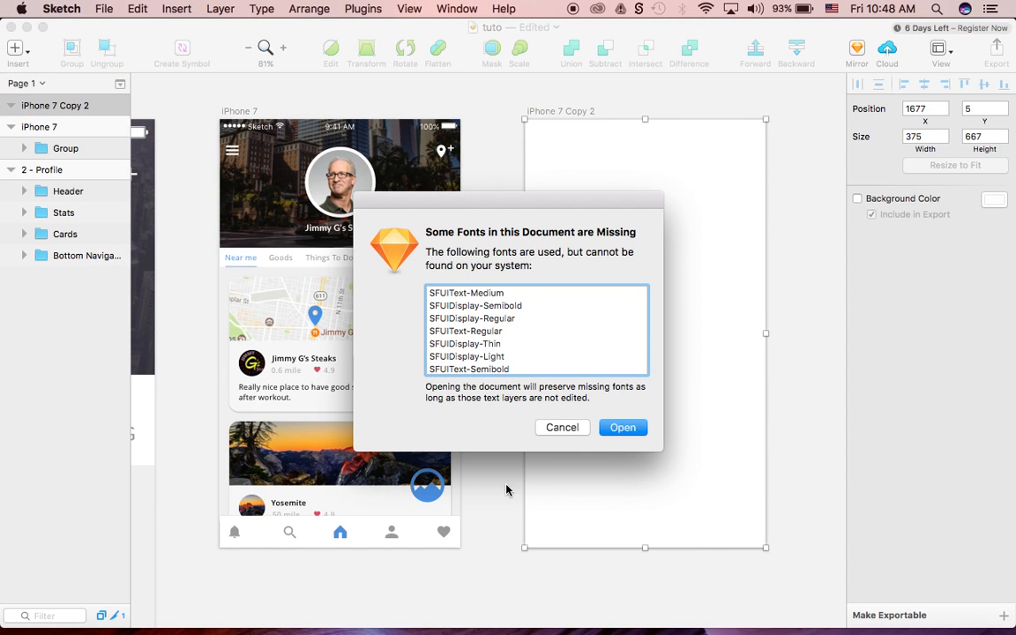
click(504, 318)
click(617, 427)
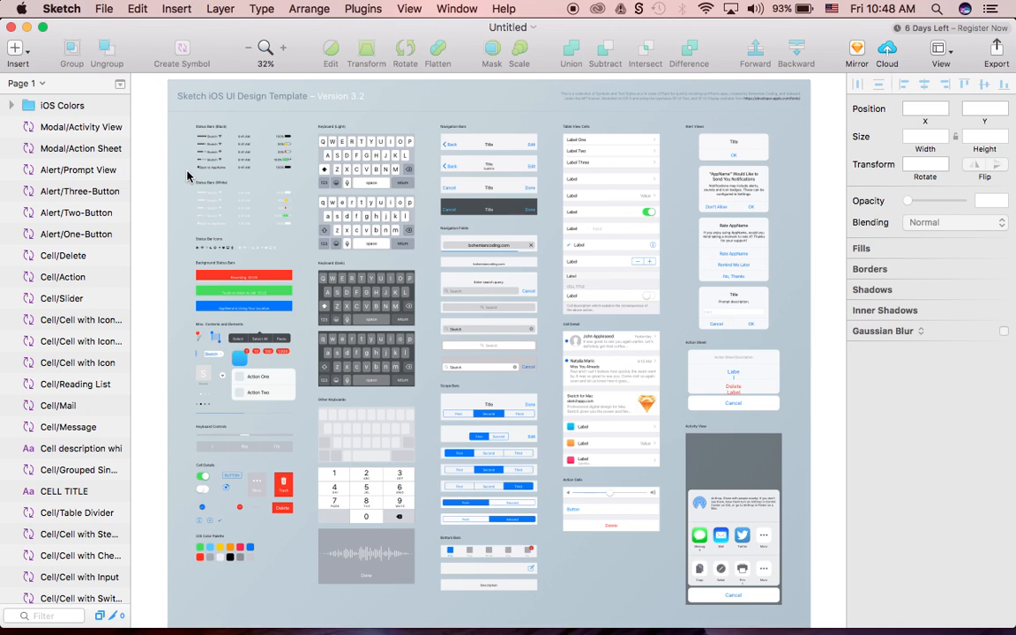
- Copy the white status bar with the 100% battery from the template's Status Bars (White) section
drag(191, 178, 308, 211)
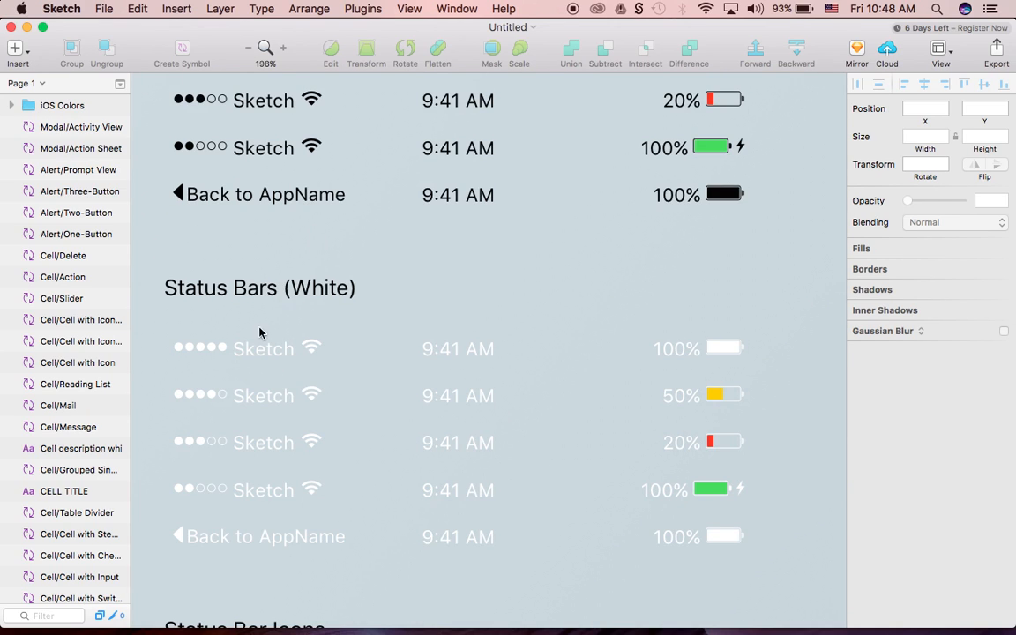
click(259, 351)
key(super+c)
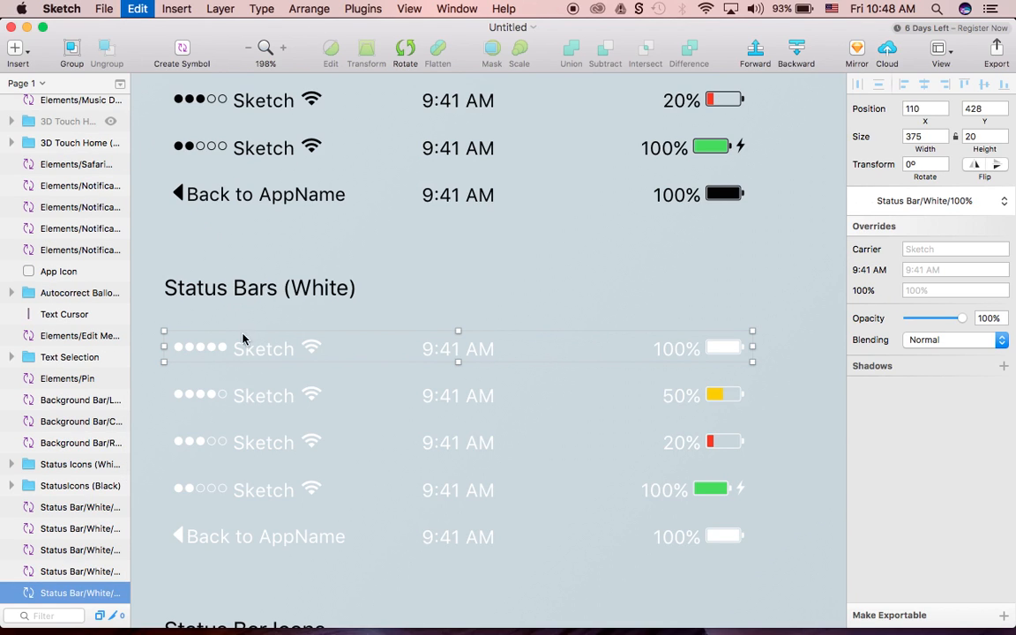
key(super+c)
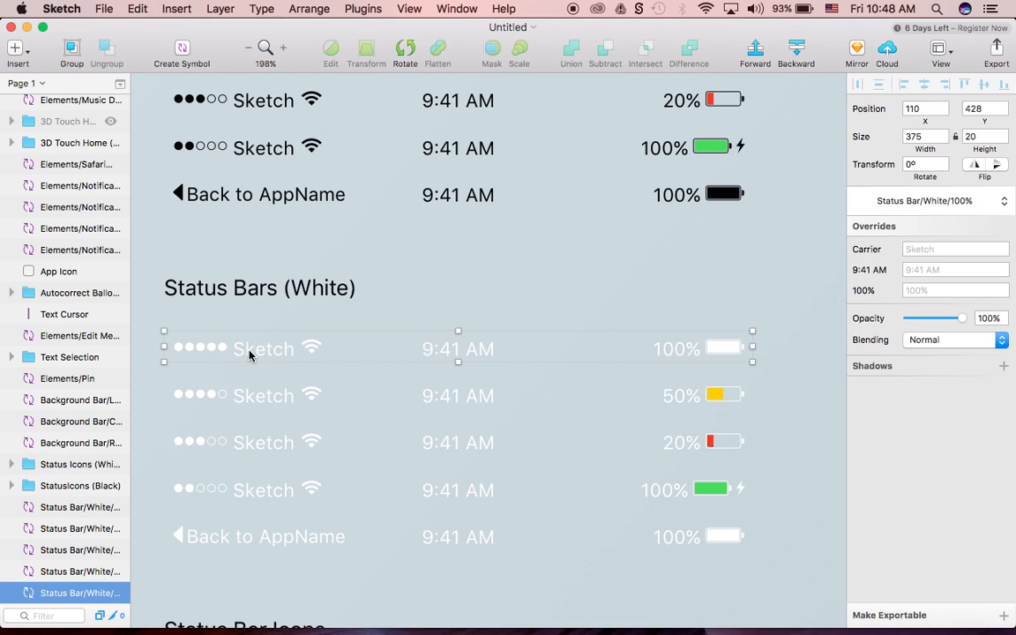
- Return to the tuto document, paste the status bar into the blank iPhone 7 Copy 2 artboard and align it to the artboard's top
click(27, 29)
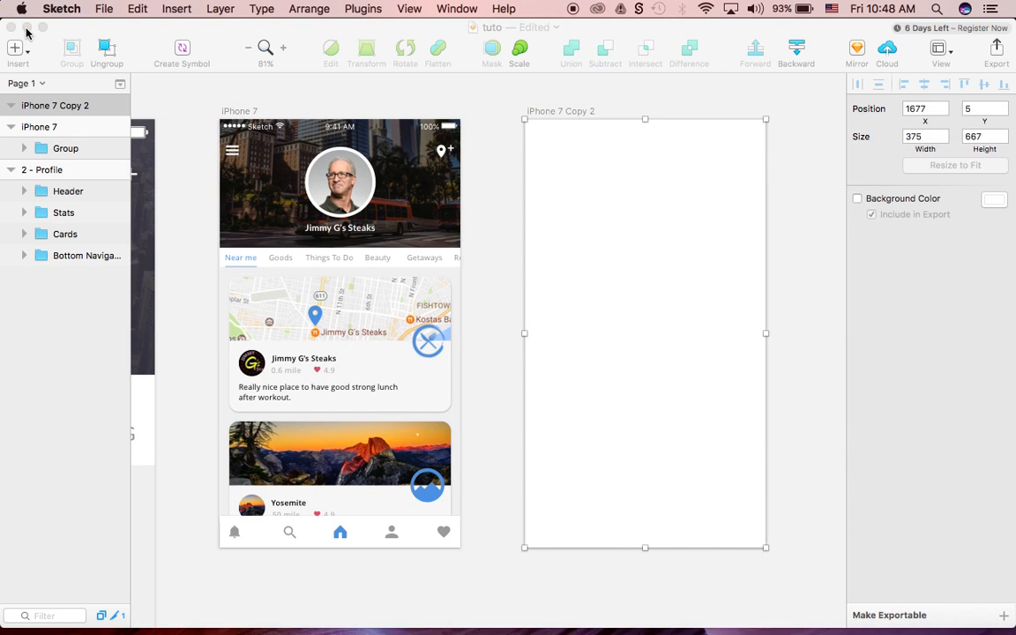
key(super+v)
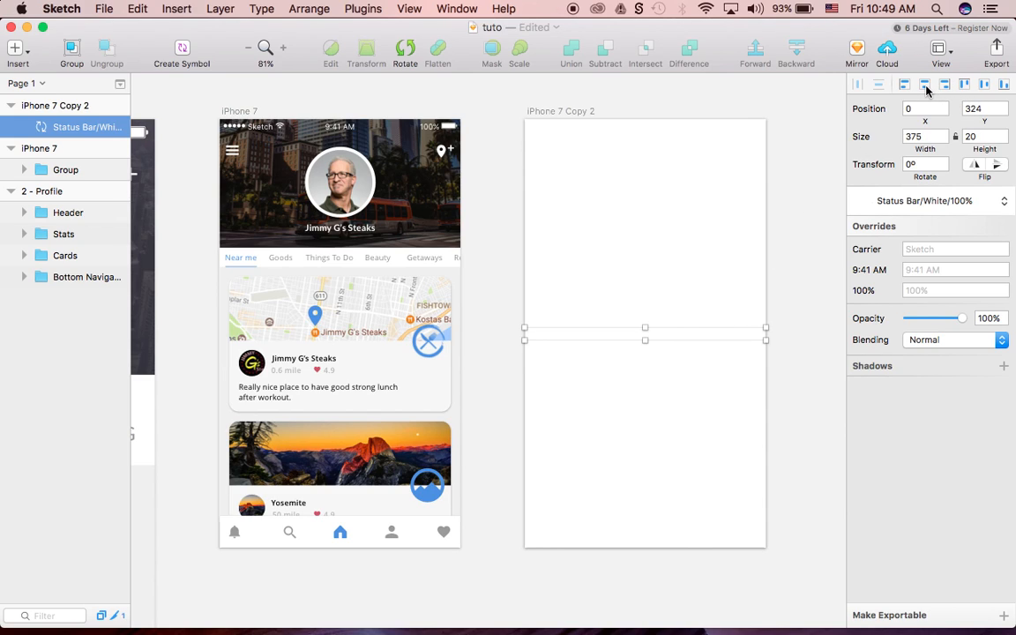
click(965, 85)
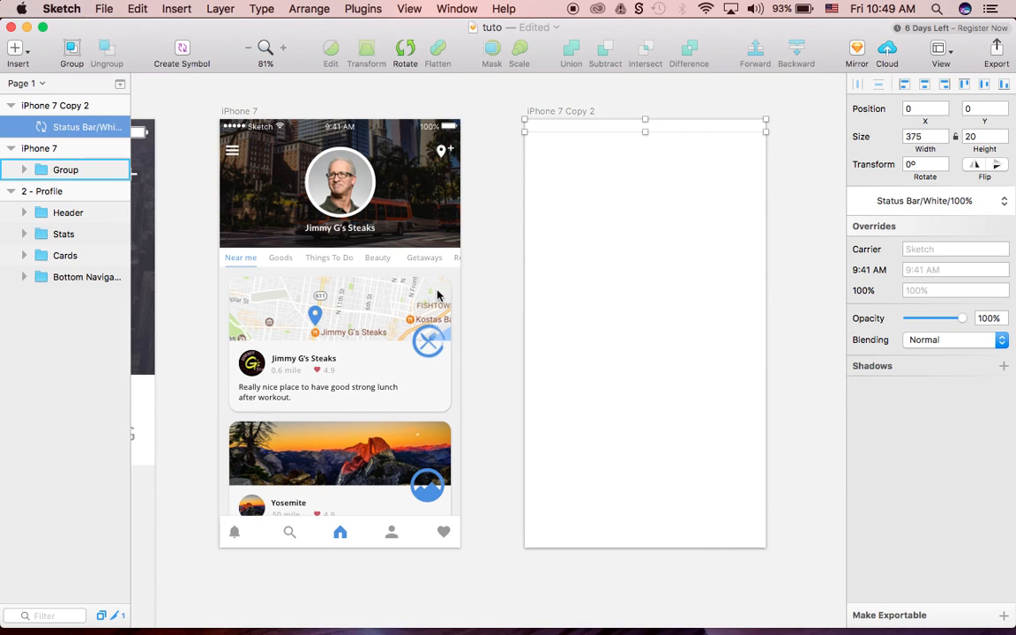
- Compare the layout of the 2 - Profile reference artboard with the finished iPhone 7 artboard, from header to bottom navigation
scroll(423, 296, left, 2)
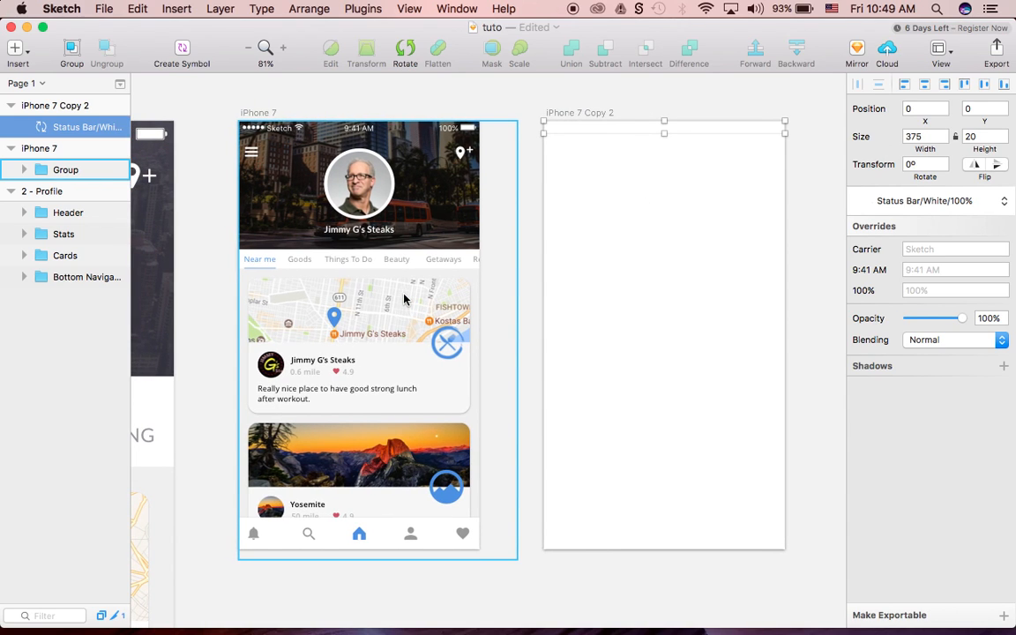
scroll(404, 300, left, 3)
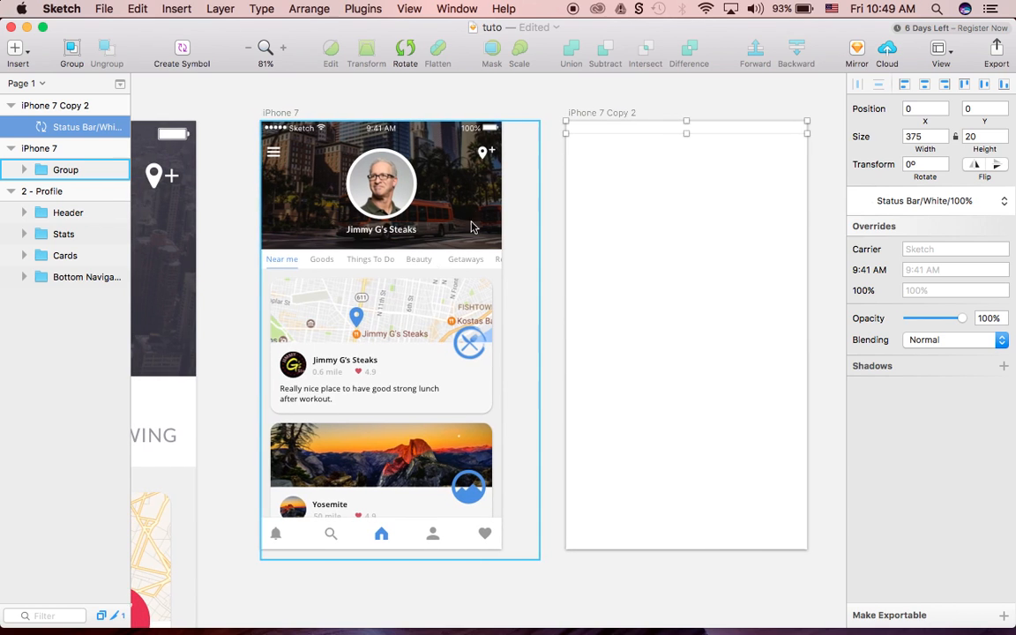
scroll(397, 466, left, 6)
scroll(397, 465, down, 1)
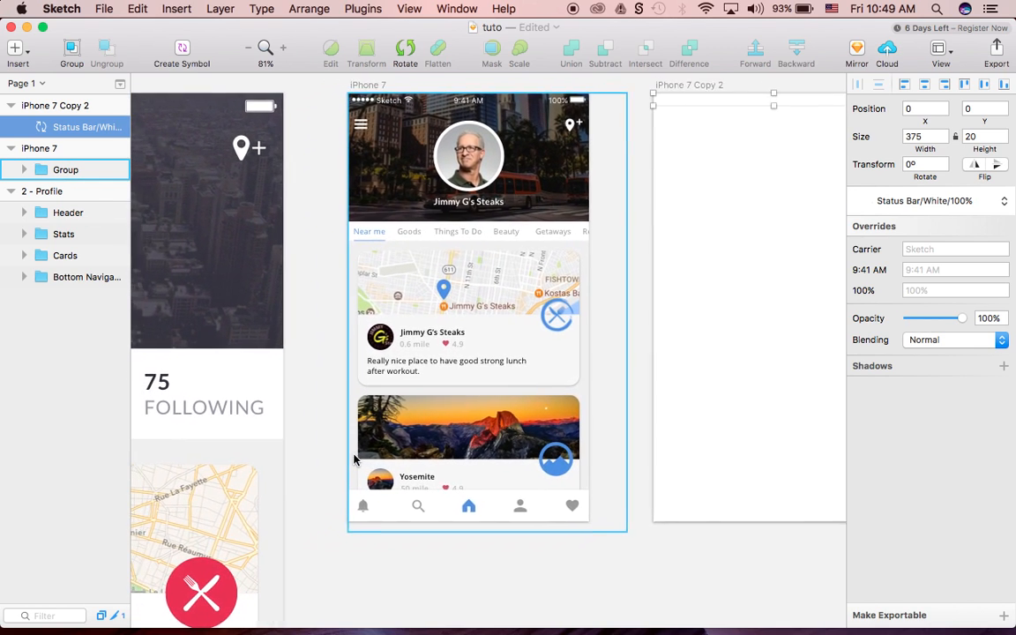
scroll(354, 460, left, 4)
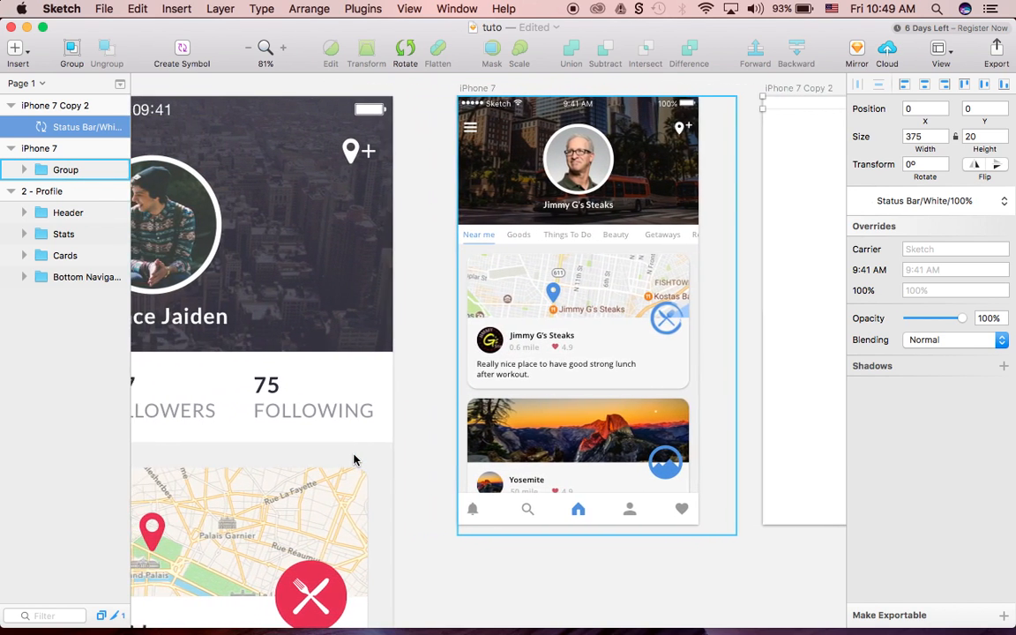
key(super+minus)
scroll(366, 576, down, 3)
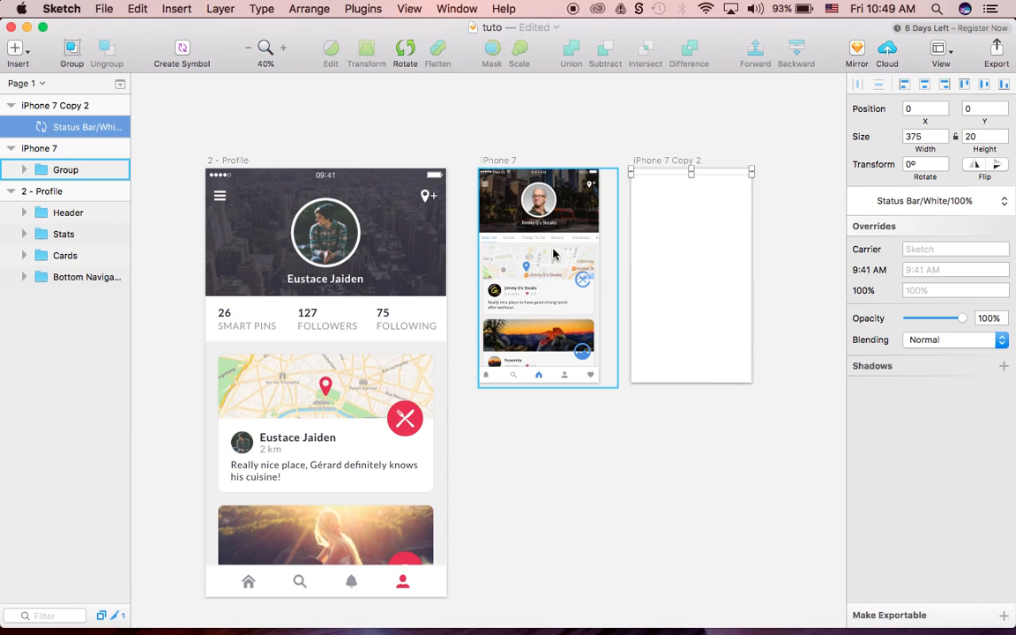
scroll(549, 294, up, 5)
scroll(494, 259, up, 3)
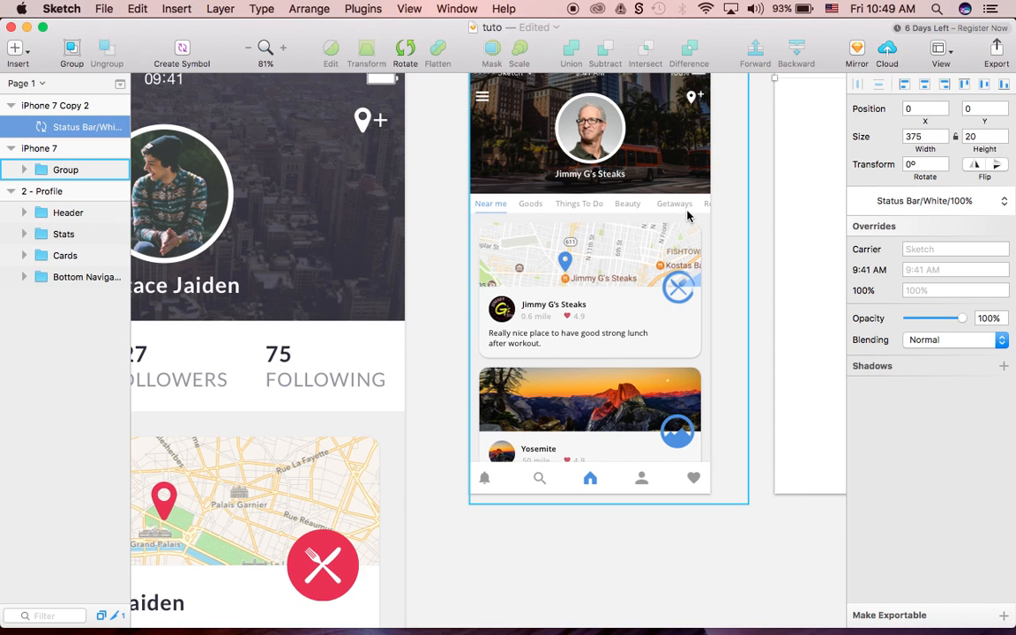
scroll(694, 207, up, 2)
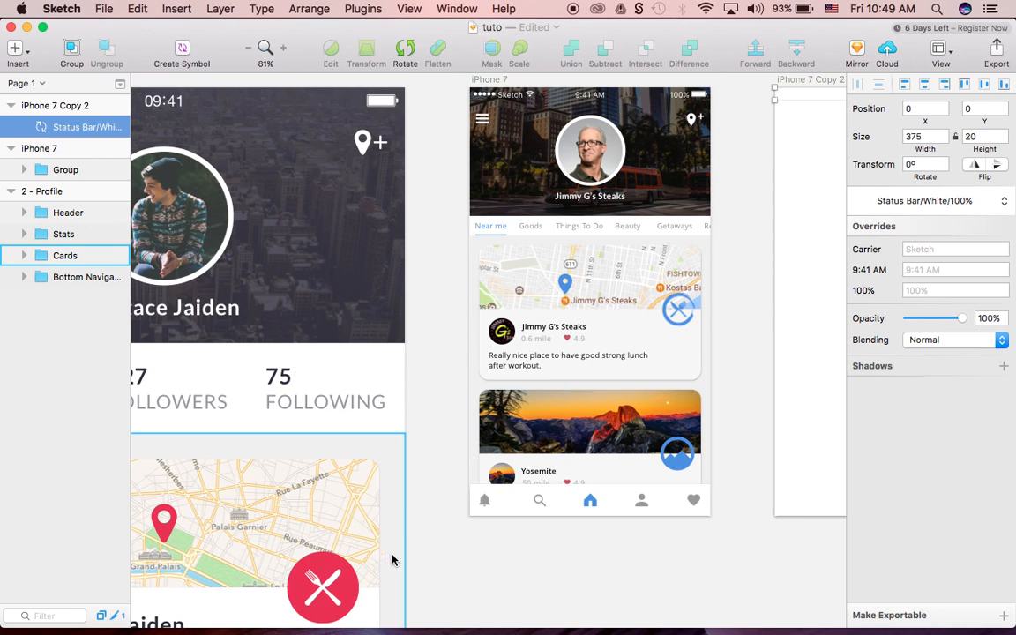
scroll(394, 556, down, 2)
scroll(394, 556, left, 1)
scroll(397, 558, down, 2)
scroll(397, 558, left, 1)
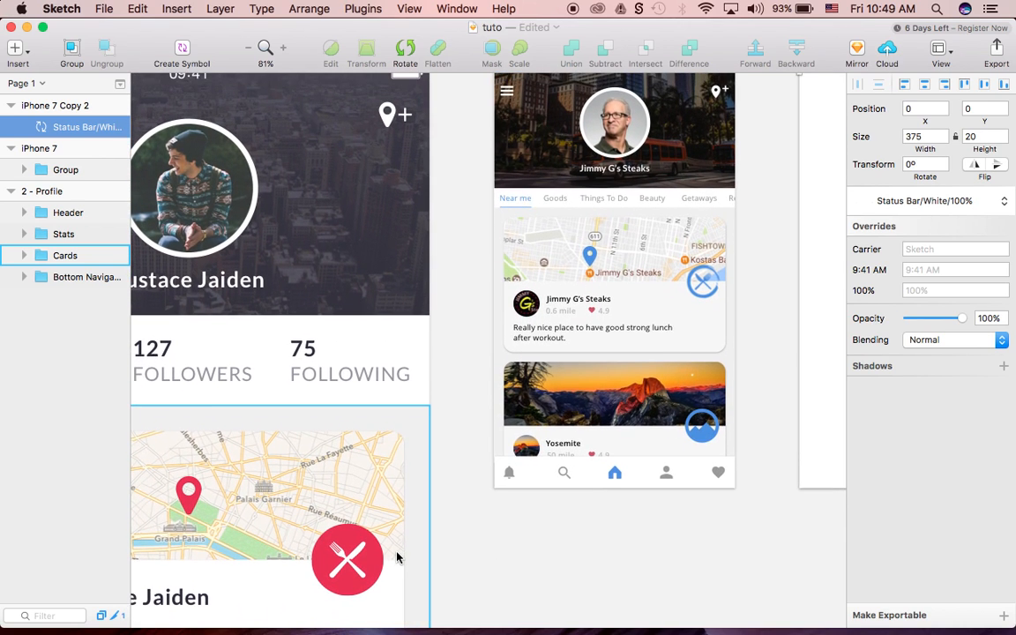
scroll(536, 530, up, 5)
scroll(536, 531, right, 4)
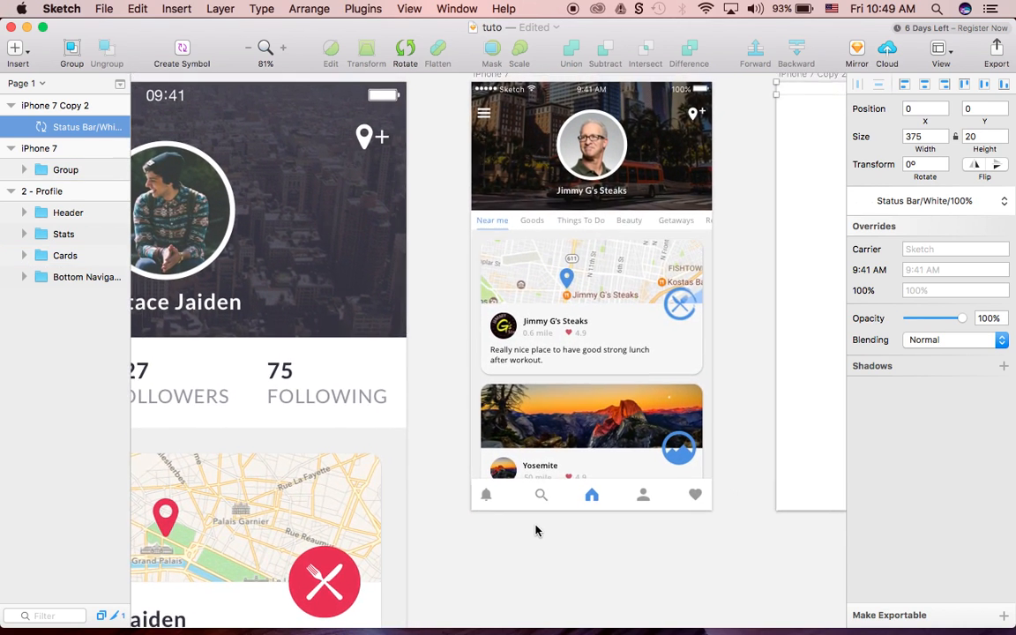
scroll(536, 530, down, 7)
key(super+minus)
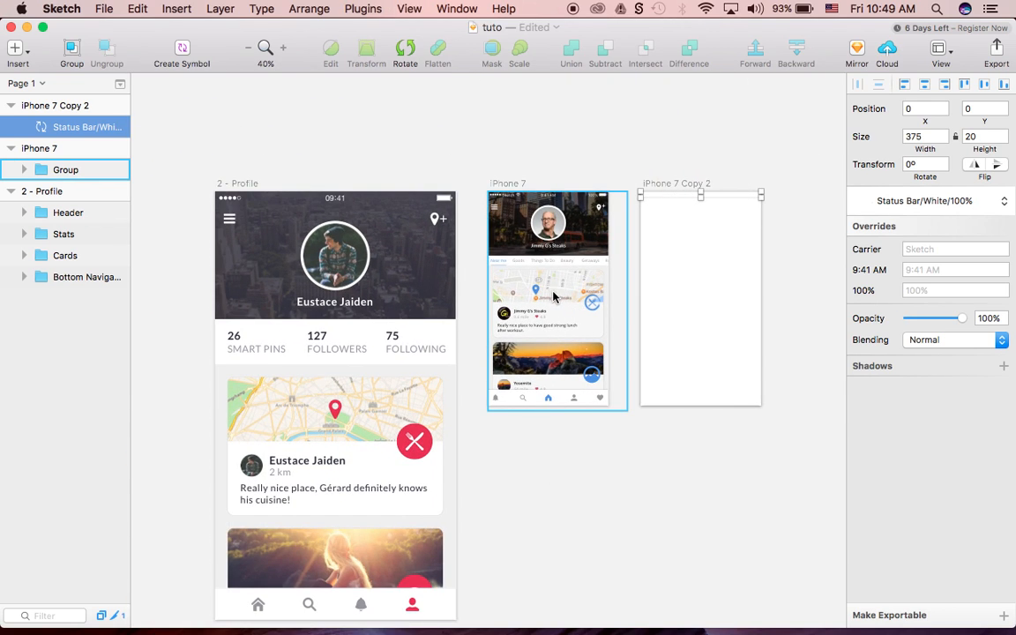
key(super+plus)
scroll(550, 304, up, 6)
scroll(551, 303, right, 12)
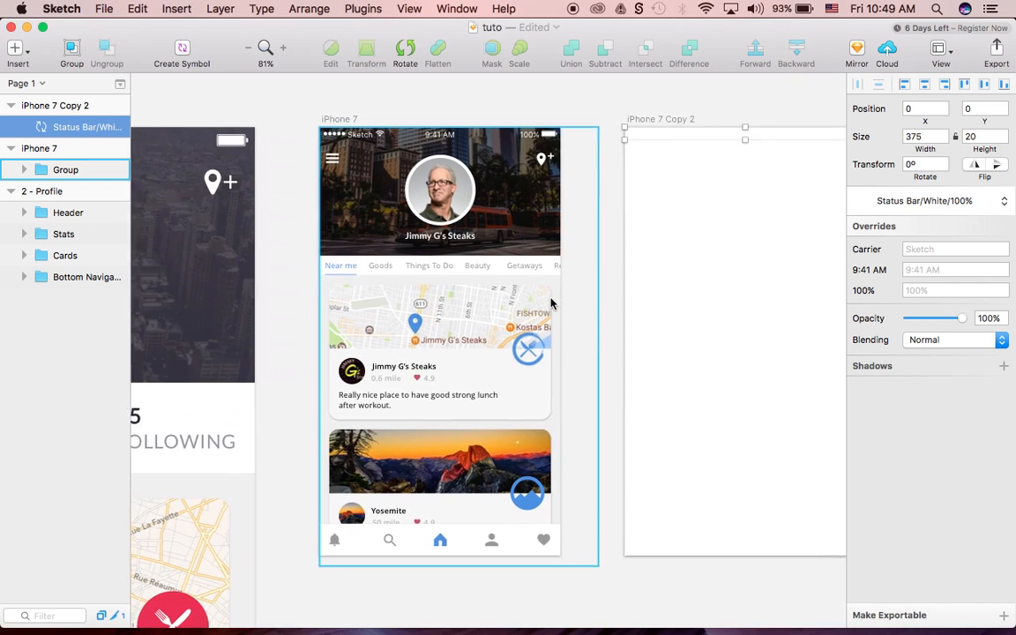
scroll(445, 368, right, 5)
scroll(445, 368, up, 2)
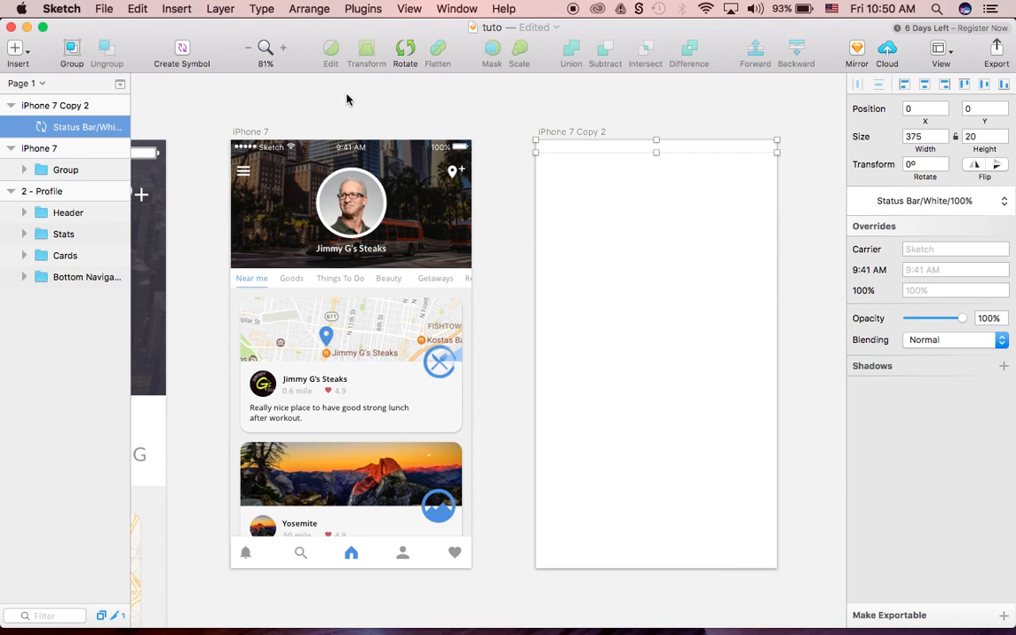
- Draw a full-width rectangle at the top of the iPhone 7 Copy 2 artboard and set its height to 200
click(258, 95)
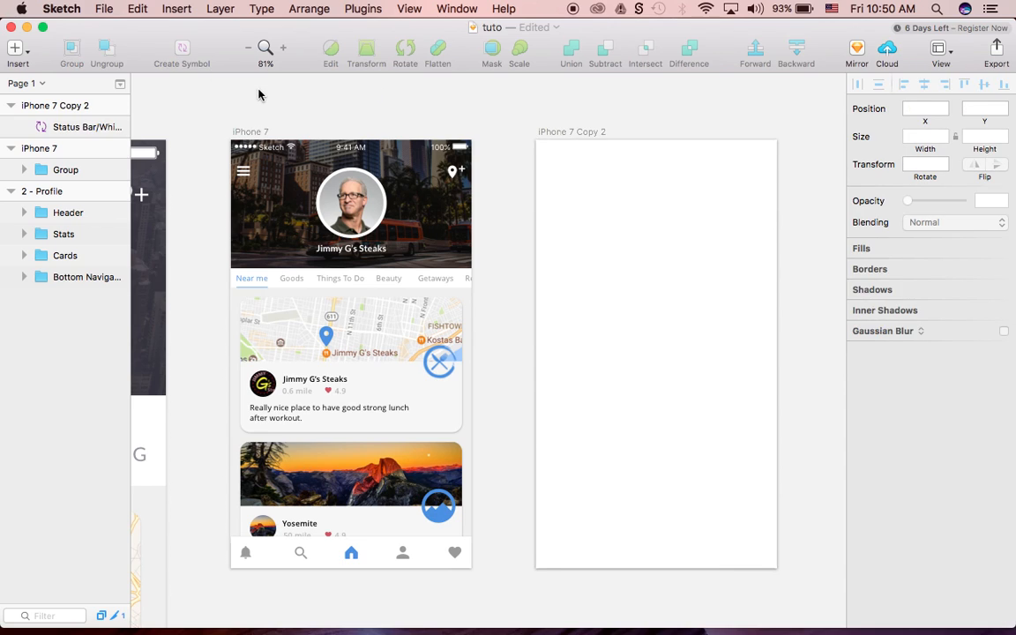
click(16, 49)
mouse_move(123, 115)
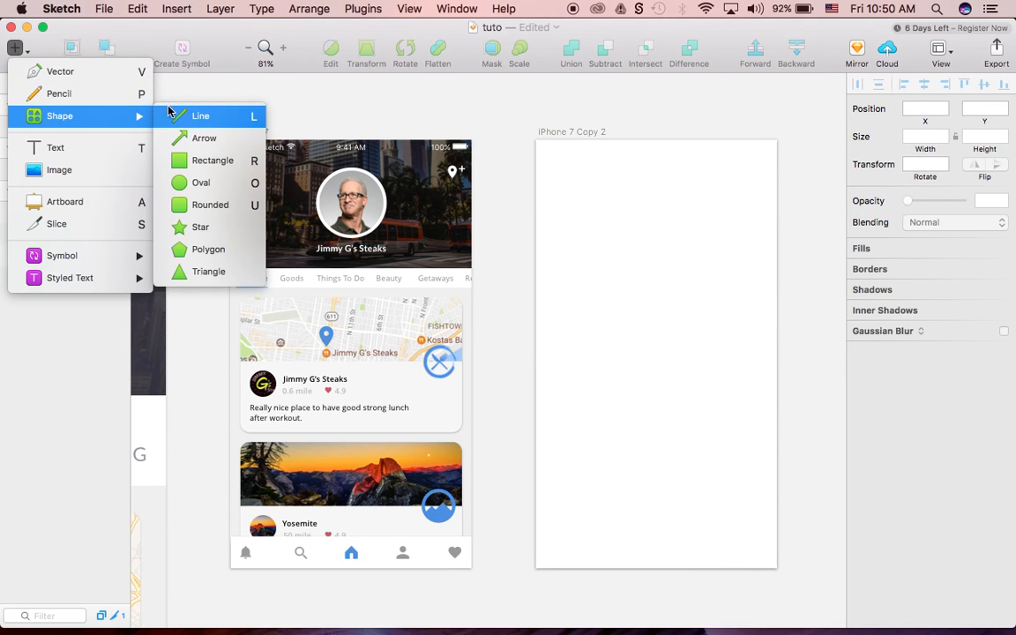
click(200, 161)
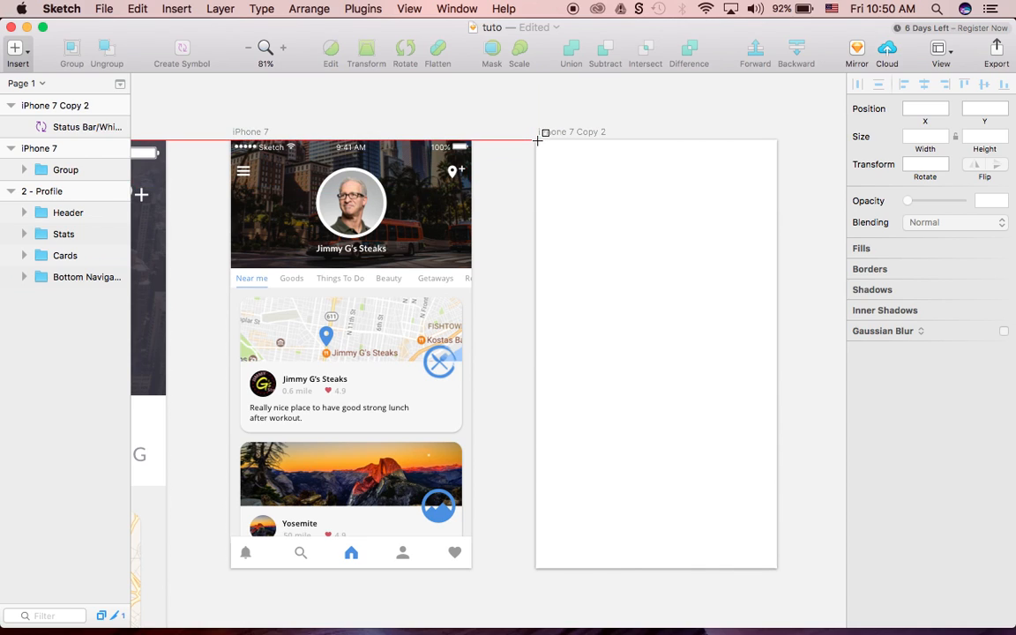
drag(587, 151, 778, 273)
click(982, 137)
text(200)
key(Return)
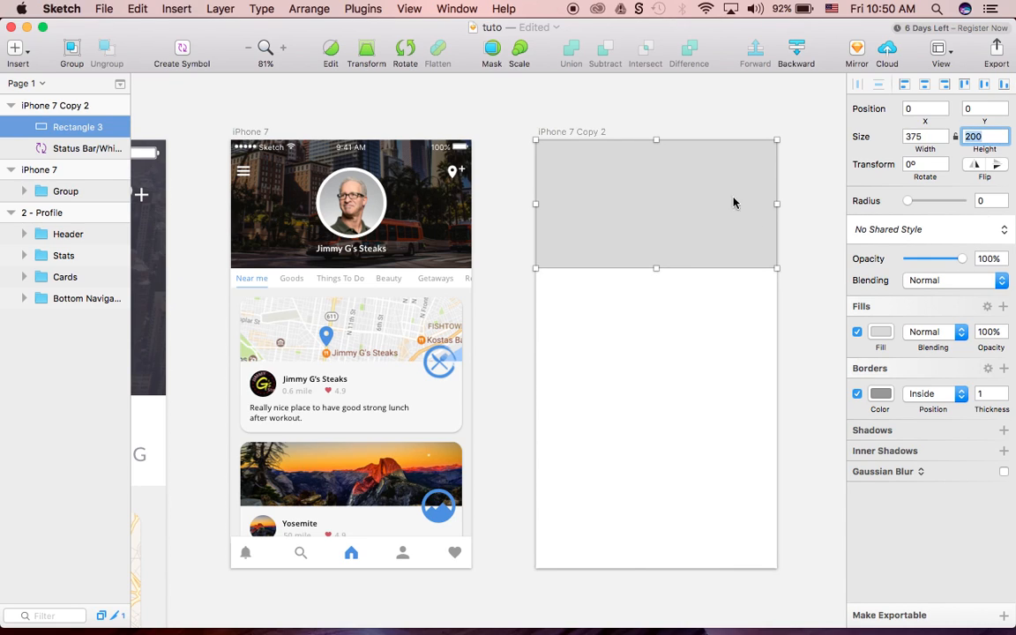
- Copy the city image from the city group in the header of the finished iPhone 7 artboard
scroll(573, 221, left, 2)
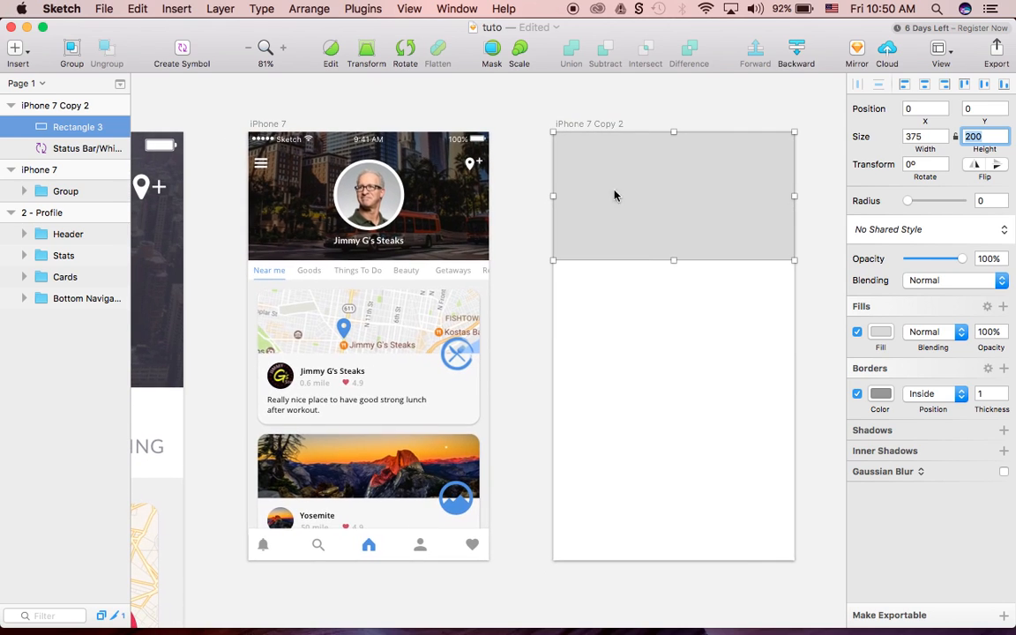
scroll(686, 220, left, 4)
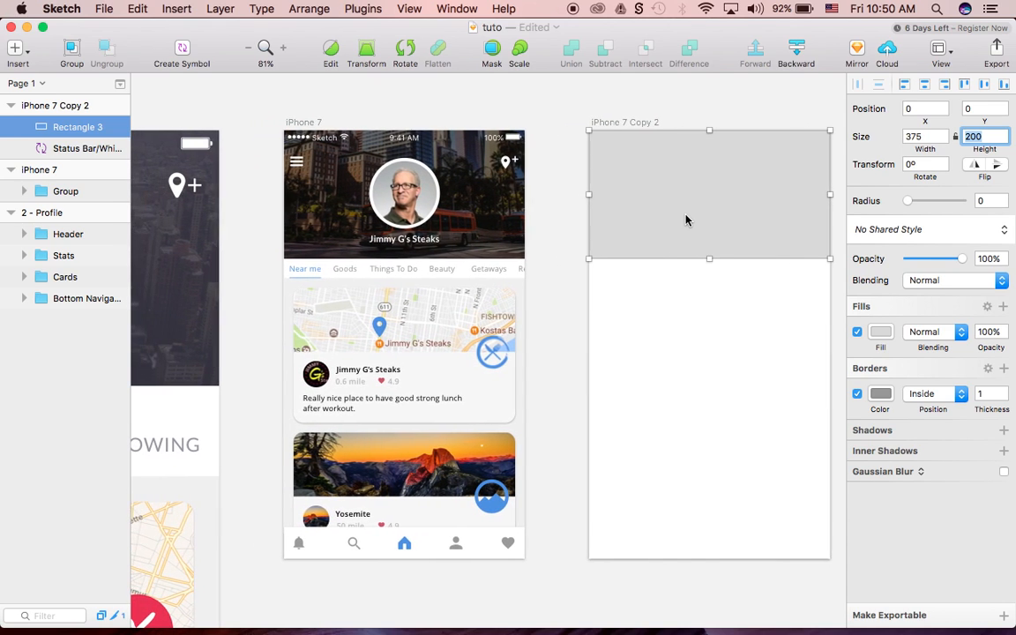
click(432, 208)
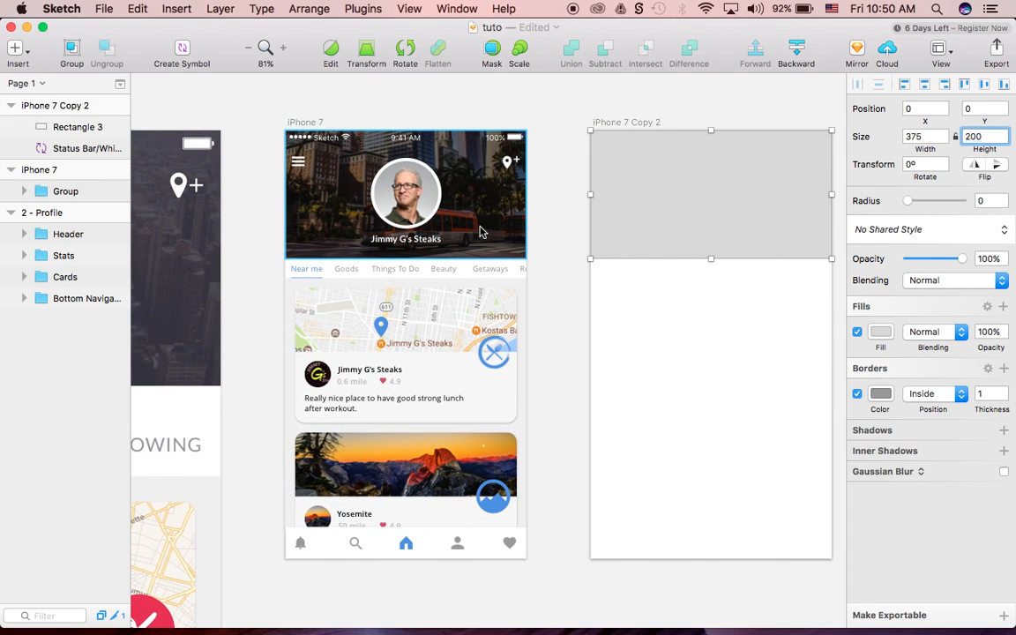
scroll(81, 596, down, 5)
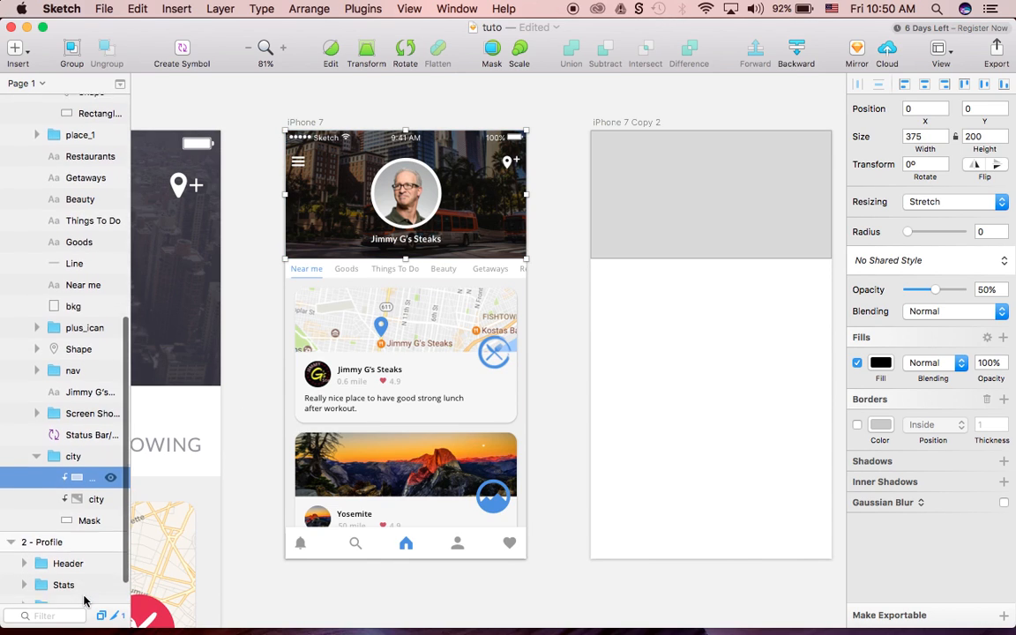
click(92, 497)
key(super+c)
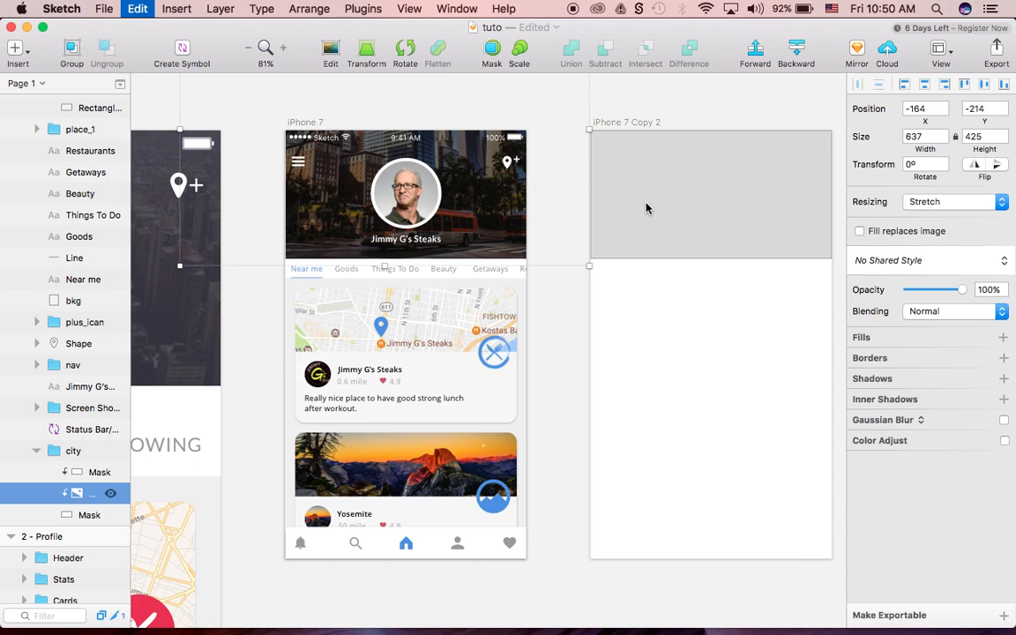
- Remove the border from the header rectangle on the iPhone 7 Copy 2 artboard
scroll(653, 207, right, 2)
click(677, 226)
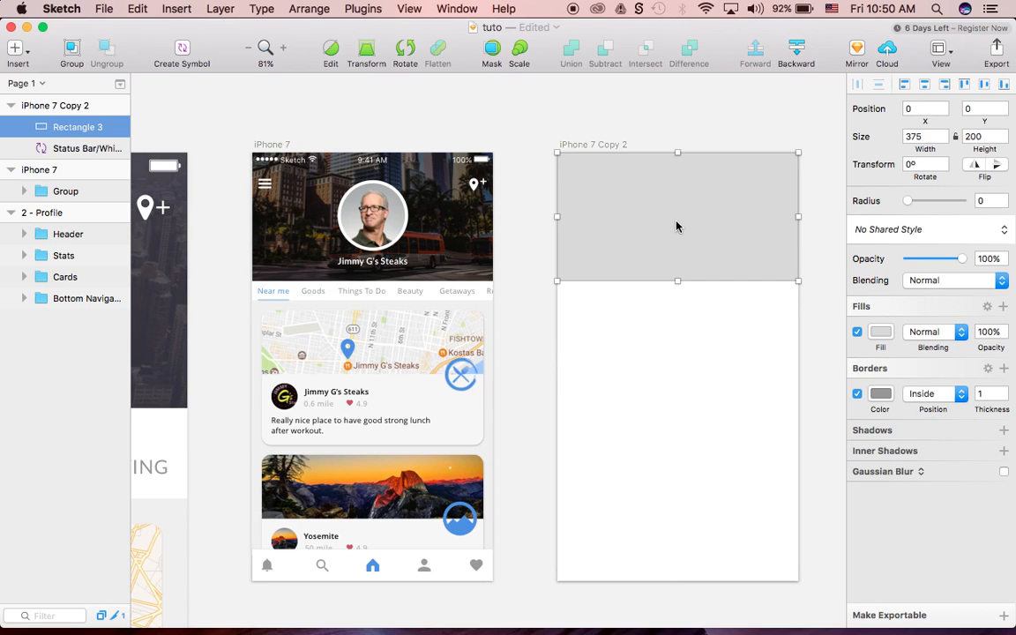
click(857, 394)
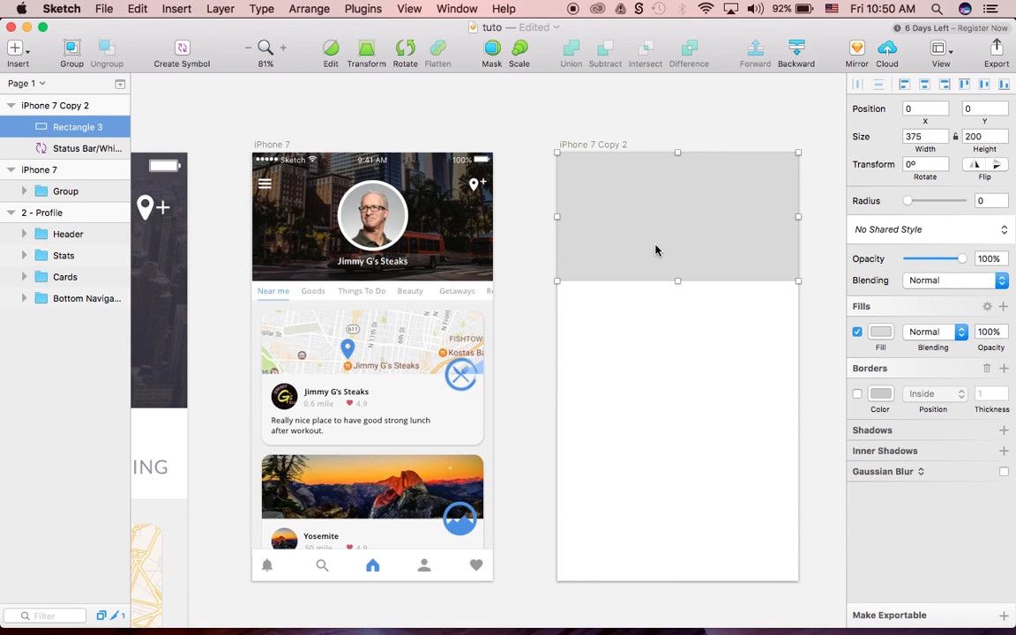
- Paste the city image into the iPhone 7 Copy 2 artboard and move it up over the header rectangle
key(super+v)
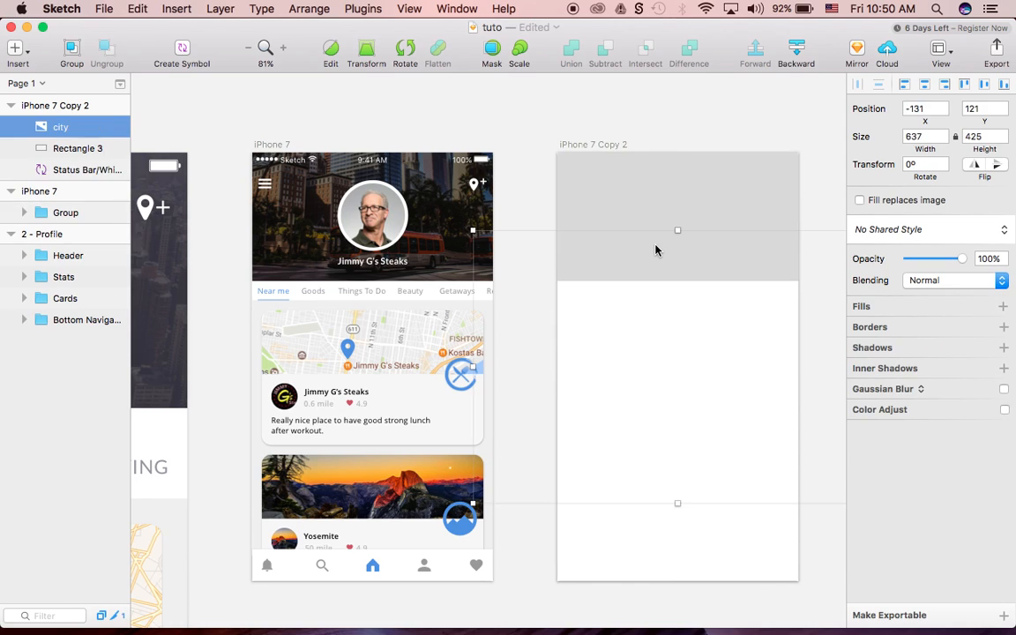
drag(720, 331, 715, 241)
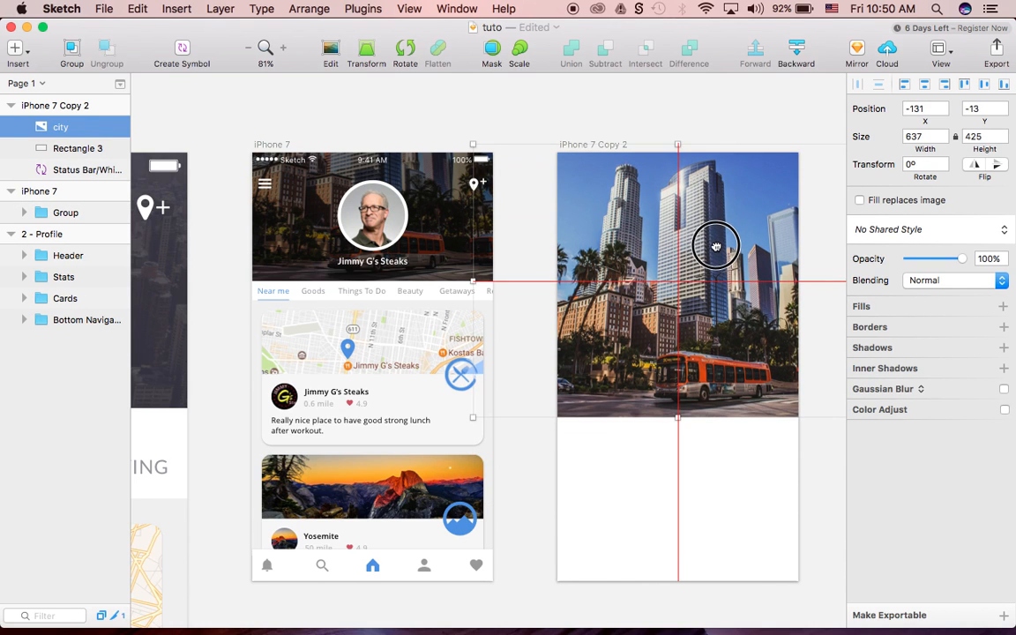
scroll(730, 283, right, 3)
scroll(730, 282, right, 2)
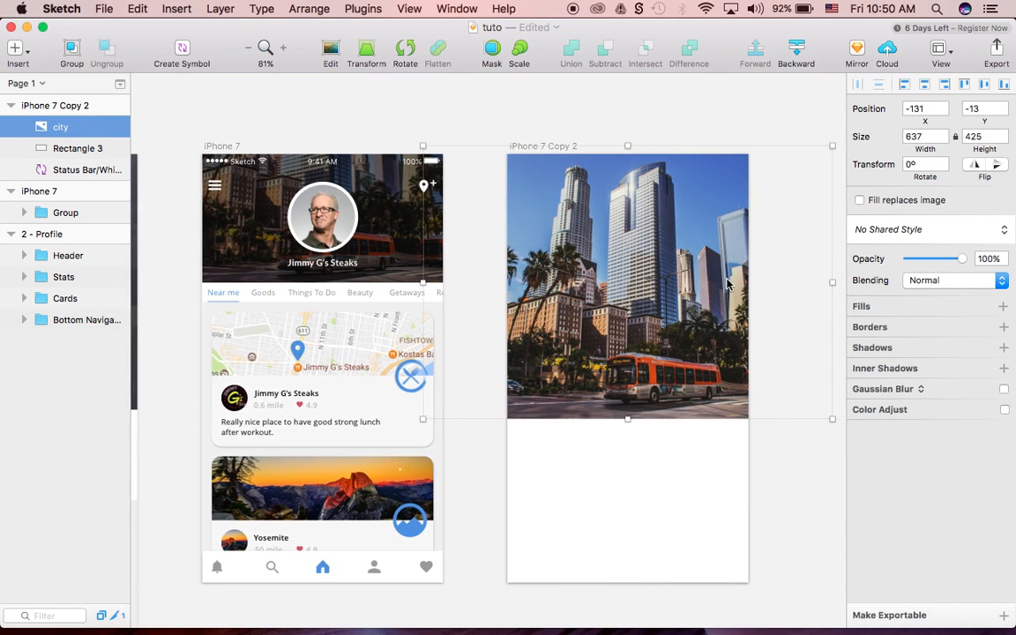
- Mask the city image with the header rectangle
shift+click(60, 148)
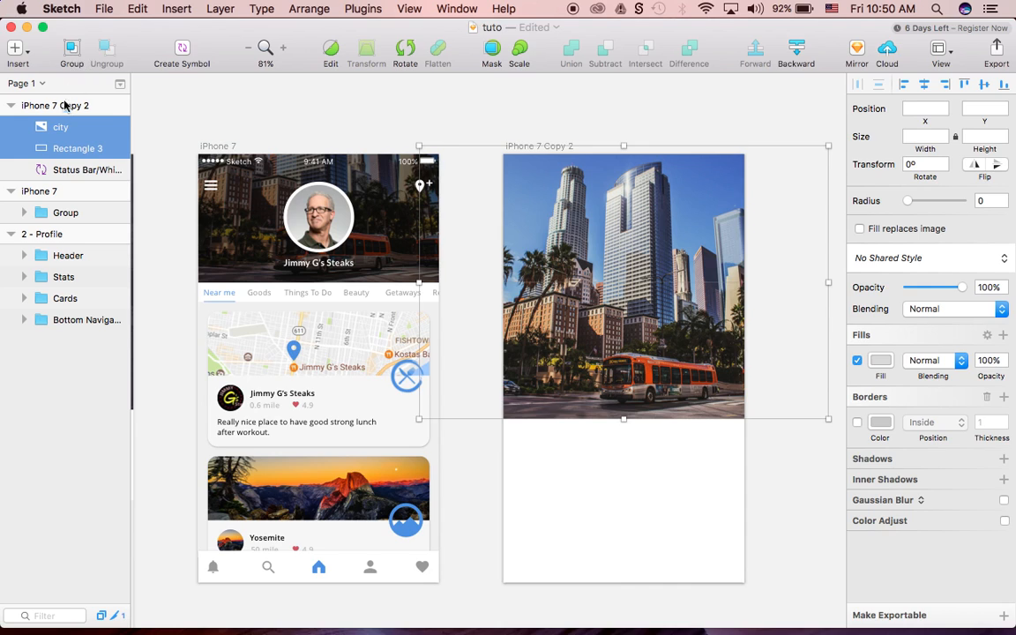
right_click(56, 125)
mouse_move(140, 390)
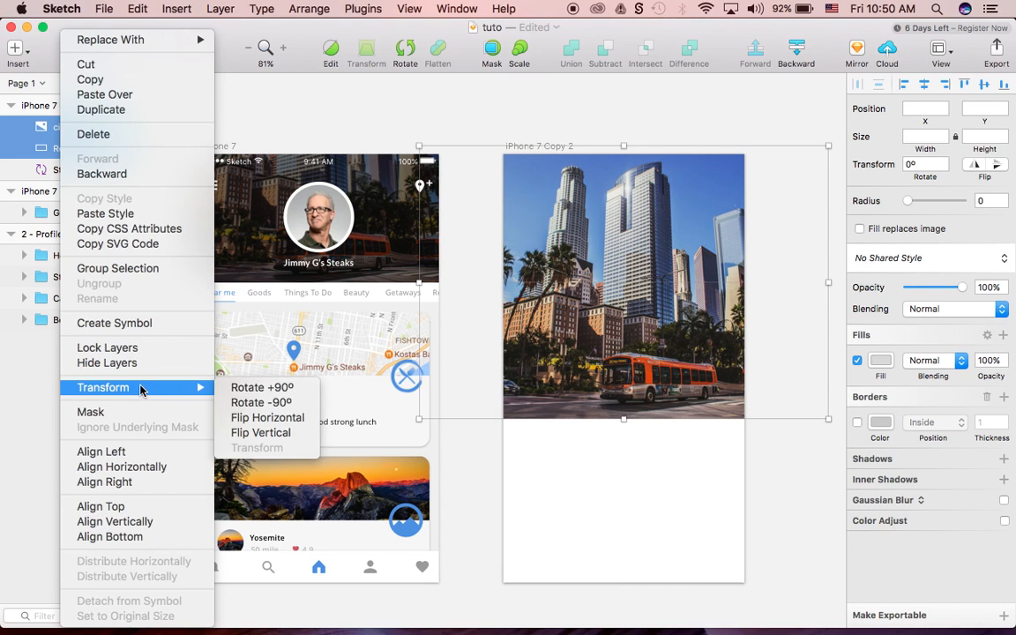
click(122, 415)
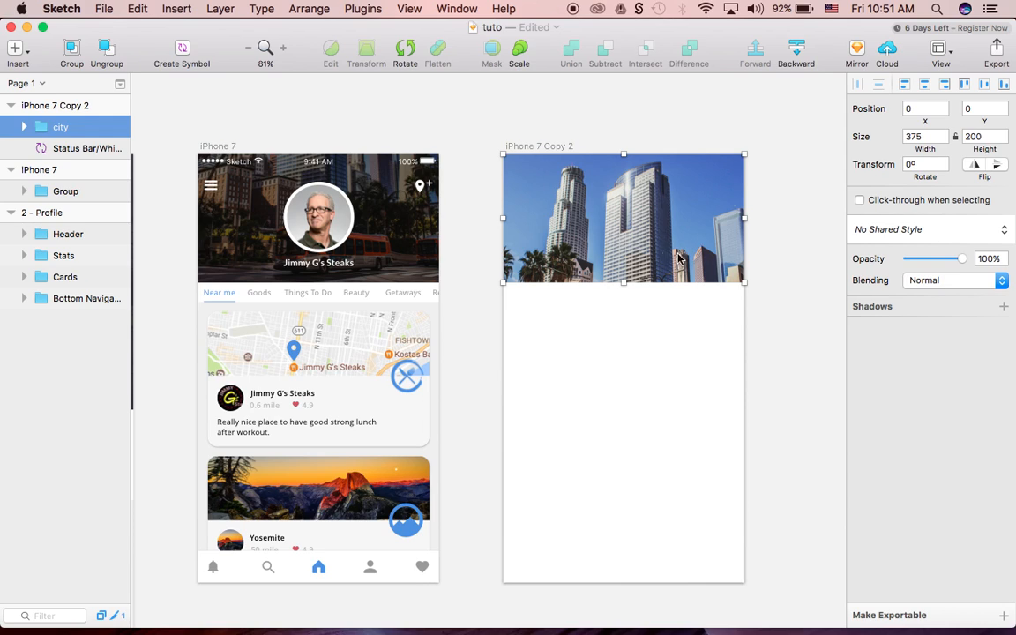
- Scale the city image inside the masked group down to about 413 × 276, keeping it across the full header width
click(24, 127)
click(47, 148)
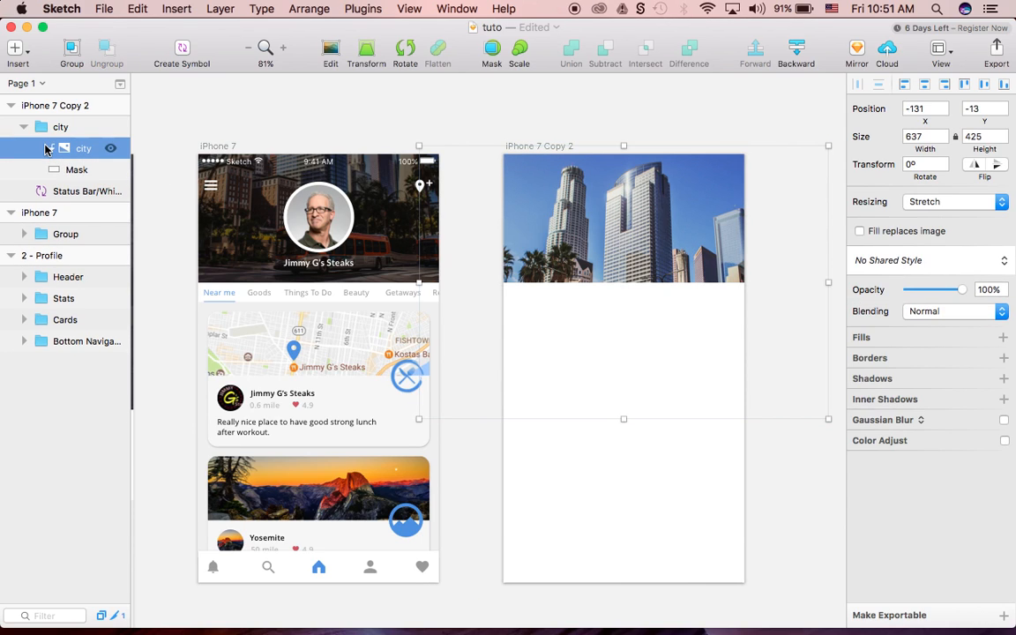
drag(829, 419, 769, 357)
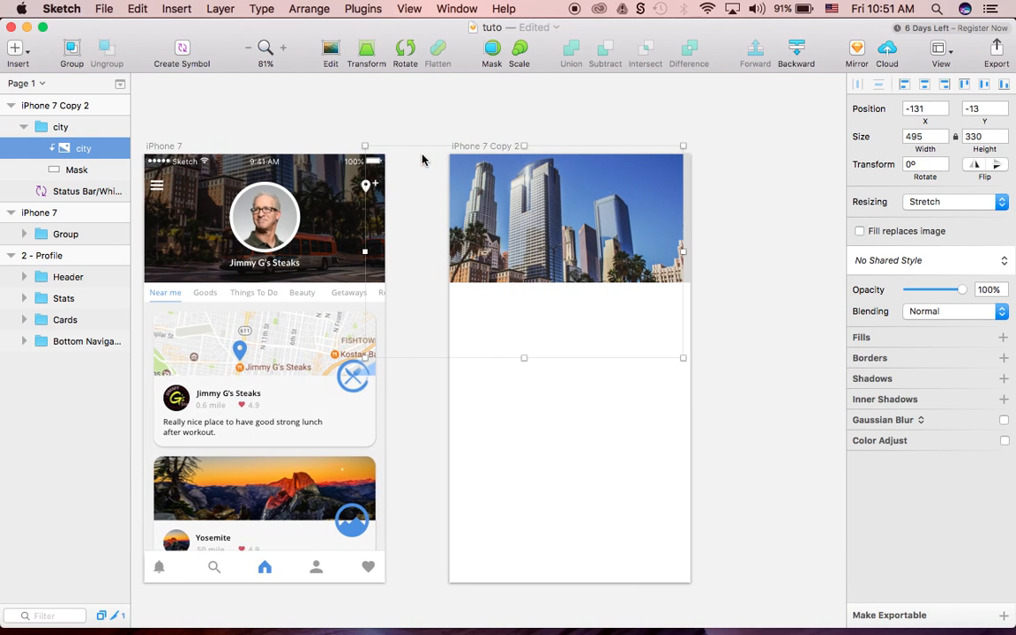
drag(364, 146, 383, 158)
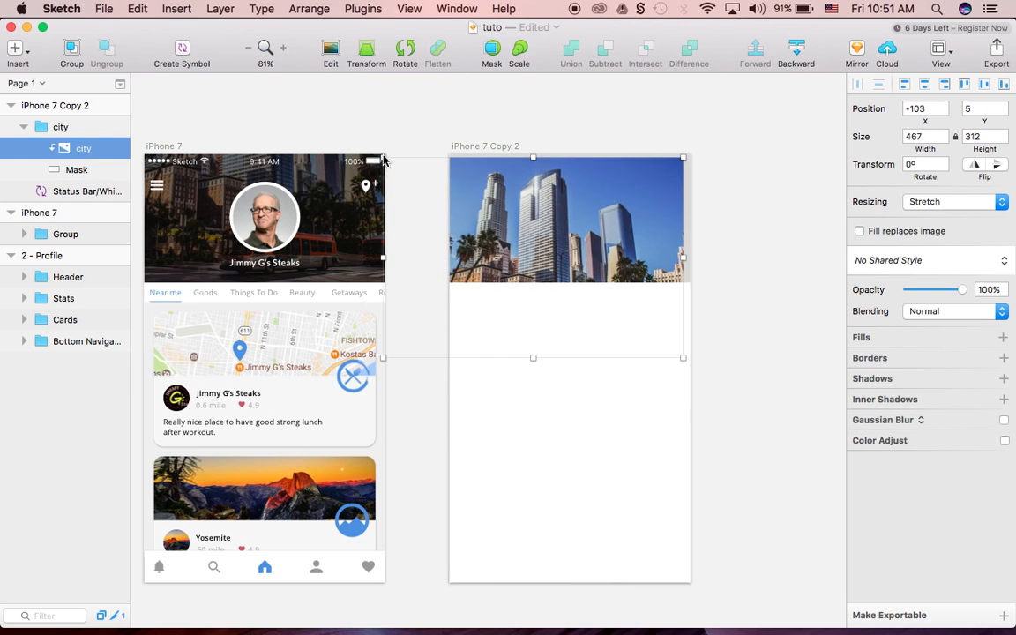
drag(594, 263, 623, 241)
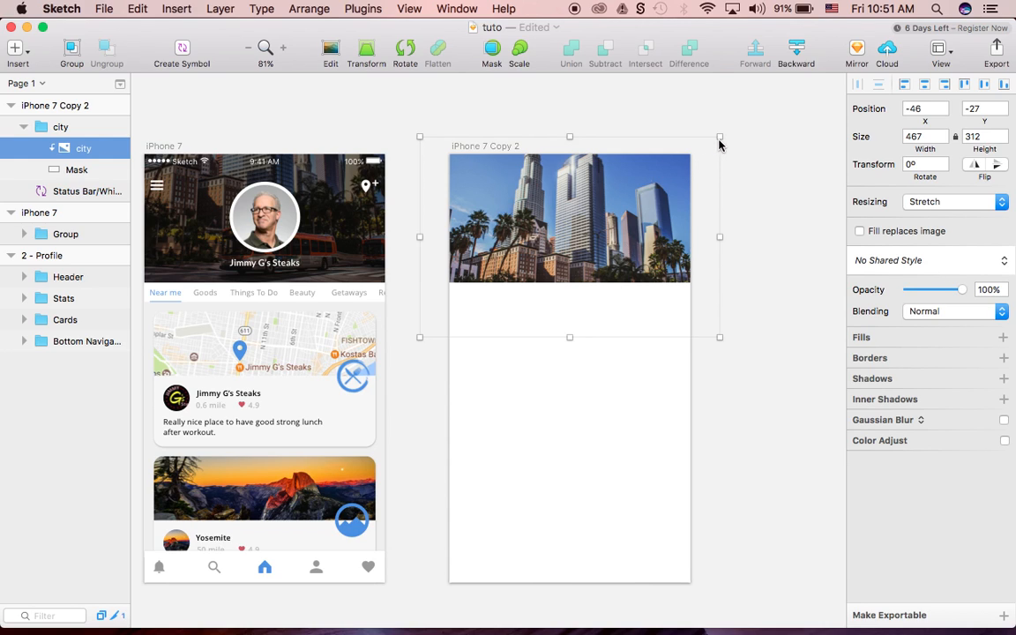
drag(720, 136, 706, 147)
drag(420, 337, 433, 312)
drag(423, 323, 422, 325)
- Shift the city image up inside its mask to Y -72 to bring the street and bus into the header
key(shift+Up)
key(shift+Up)
key(shift+Up)
key(shift+Up)
key(shift+Up)
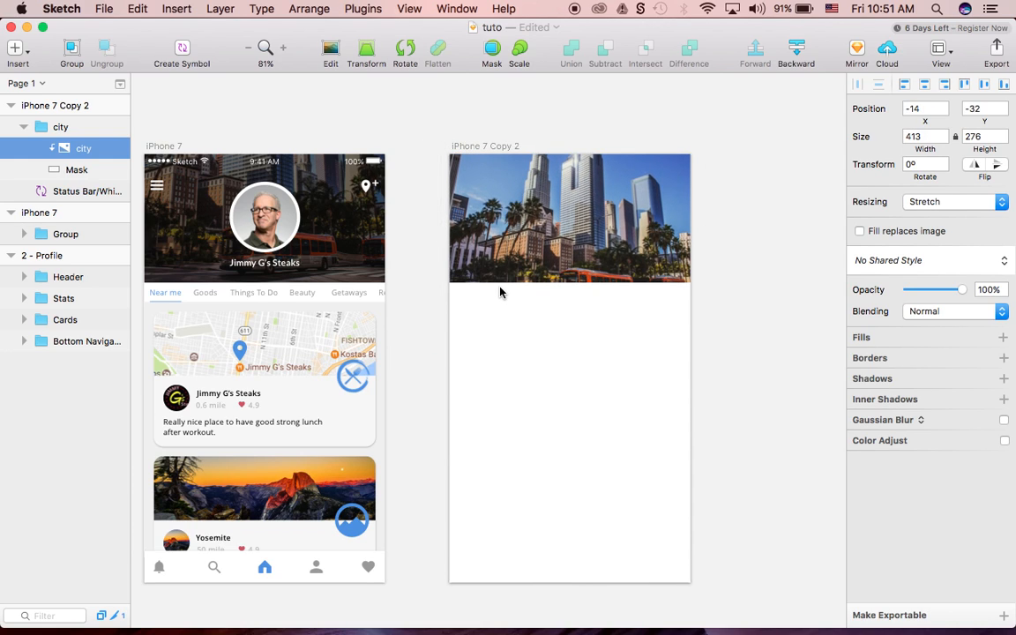
key(shift+Up)
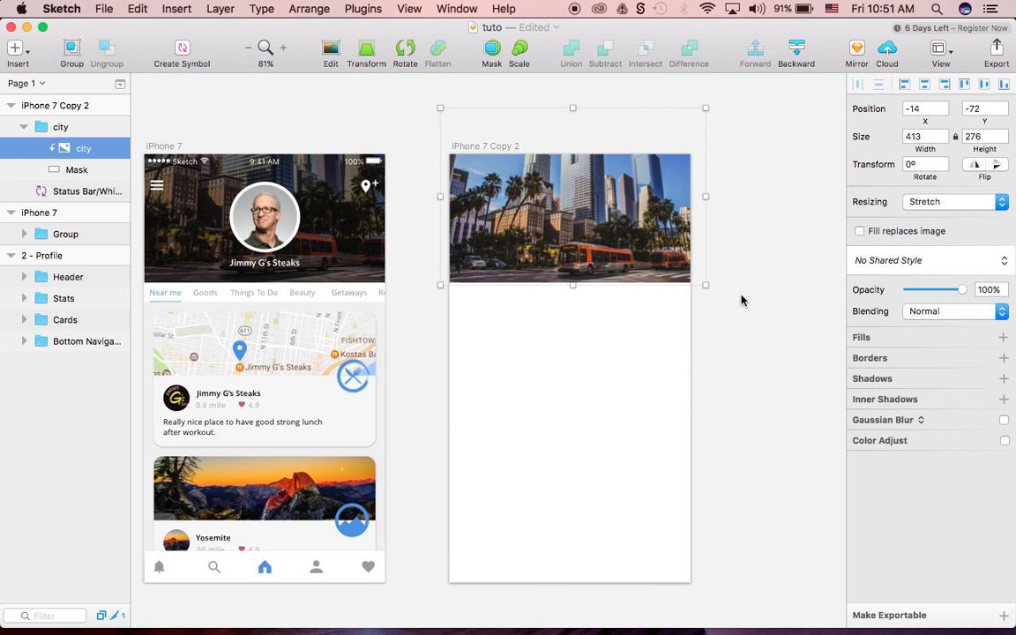
- Duplicate the Mask rectangle in the city group and place the copy above the city image
key(super+0)
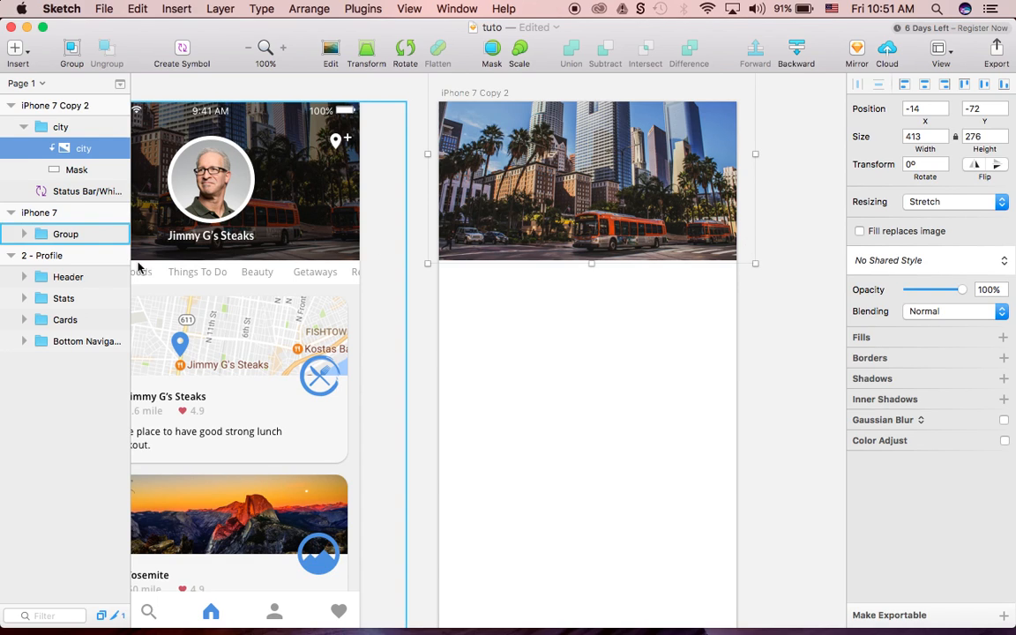
click(68, 173)
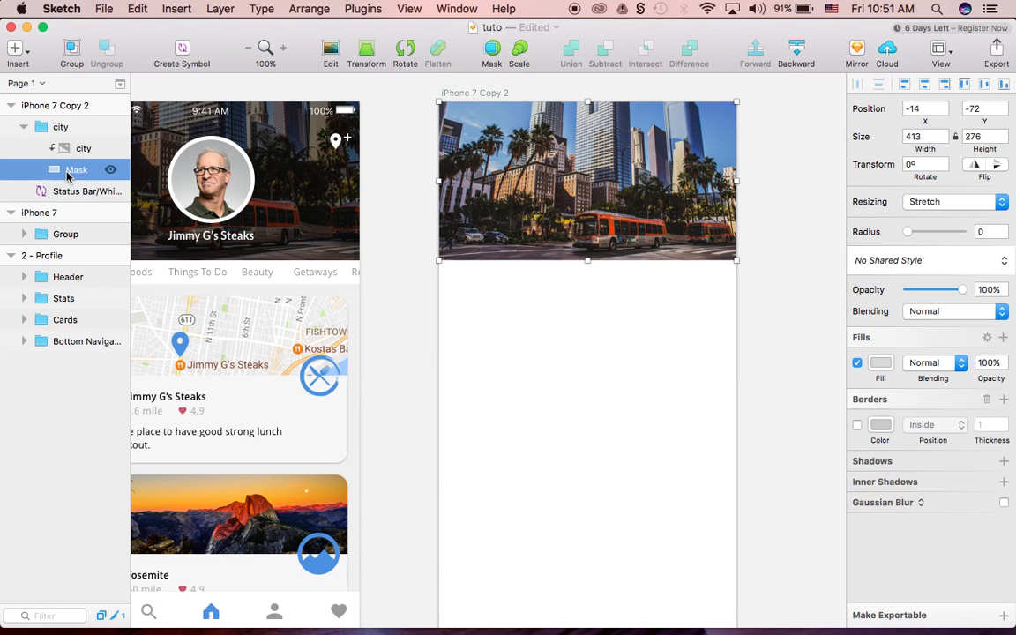
key(super+d)
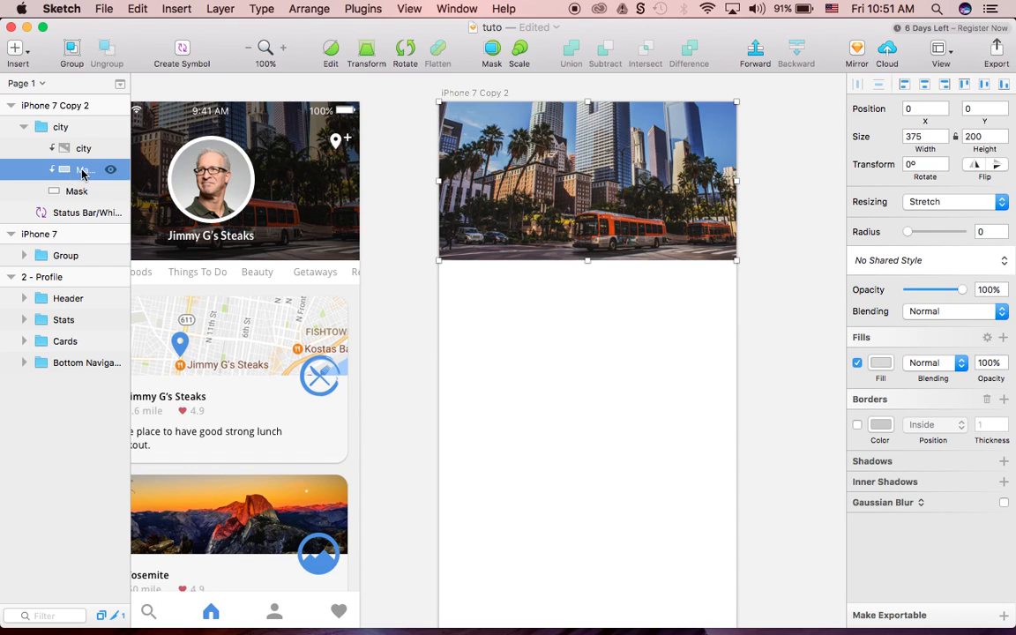
click(89, 174)
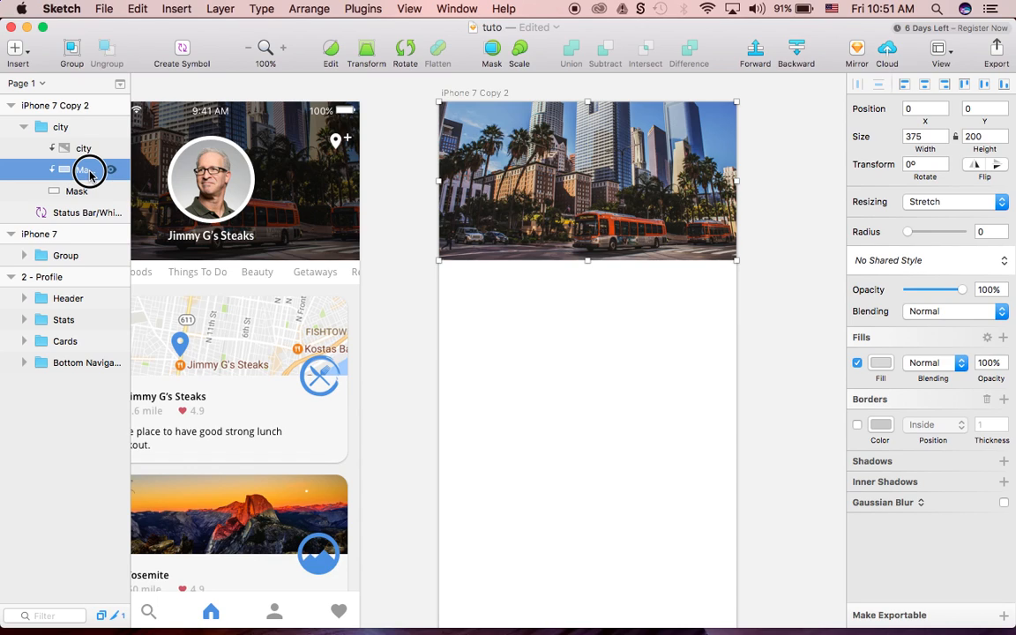
drag(89, 174, 86, 143)
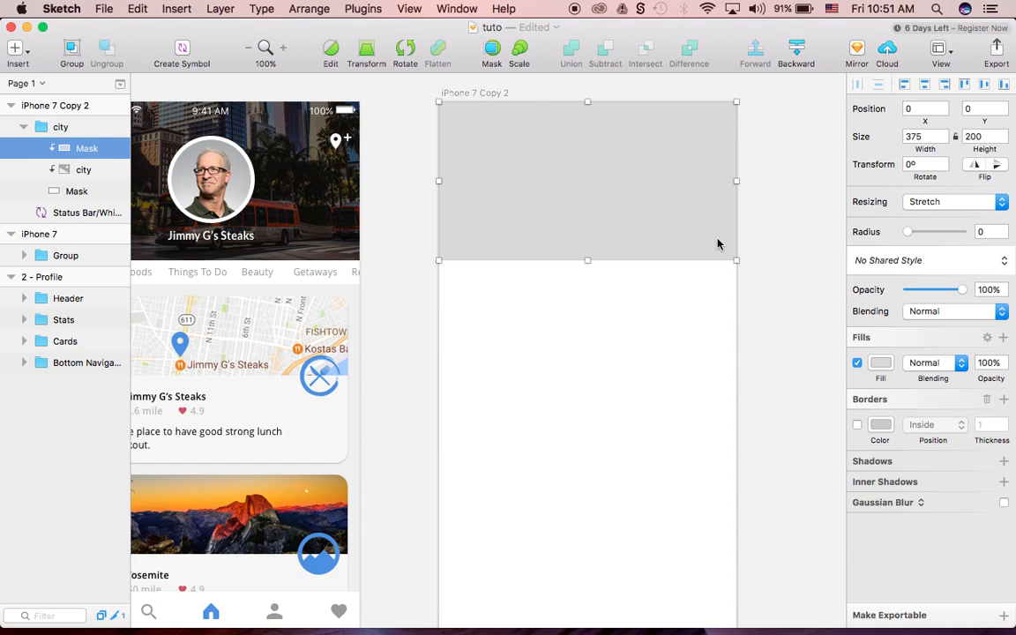
- Fill the duplicated rectangle with black (000000) and set its opacity to 50%
click(883, 364)
drag(887, 393, 834, 521)
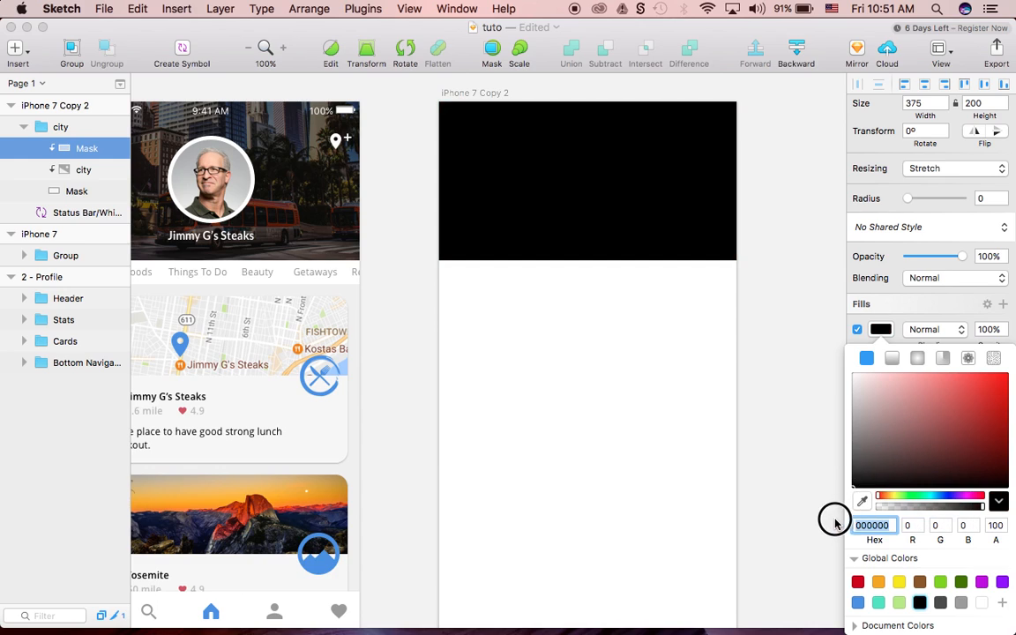
click(889, 331)
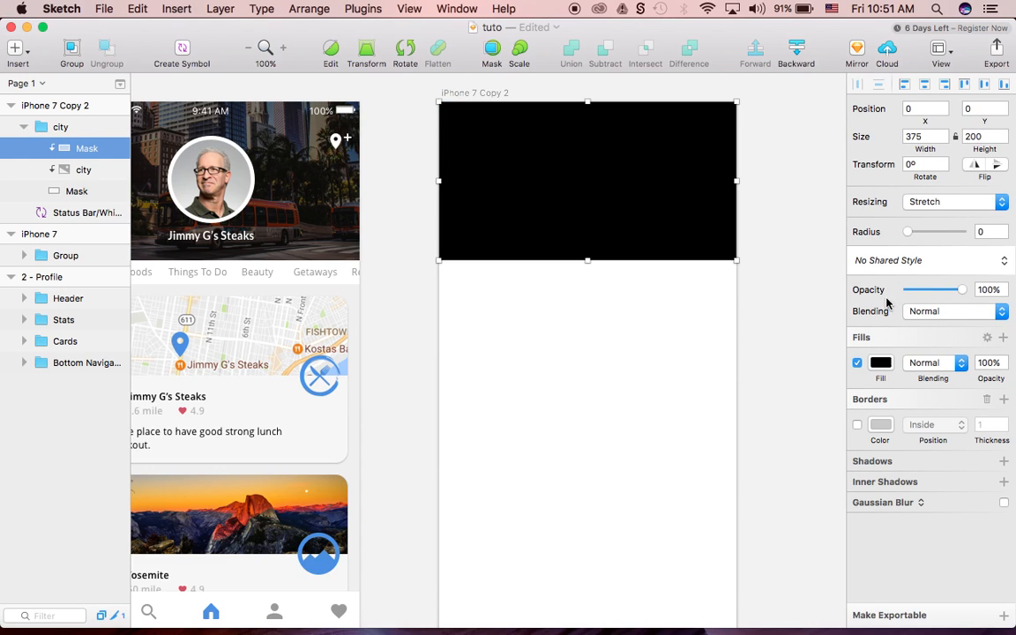
drag(873, 290, 834, 303)
- Move the status bar layer above the city group in iPhone 7 Copy 2 and collapse the group
scroll(620, 232, left, 3)
scroll(620, 233, up, 1)
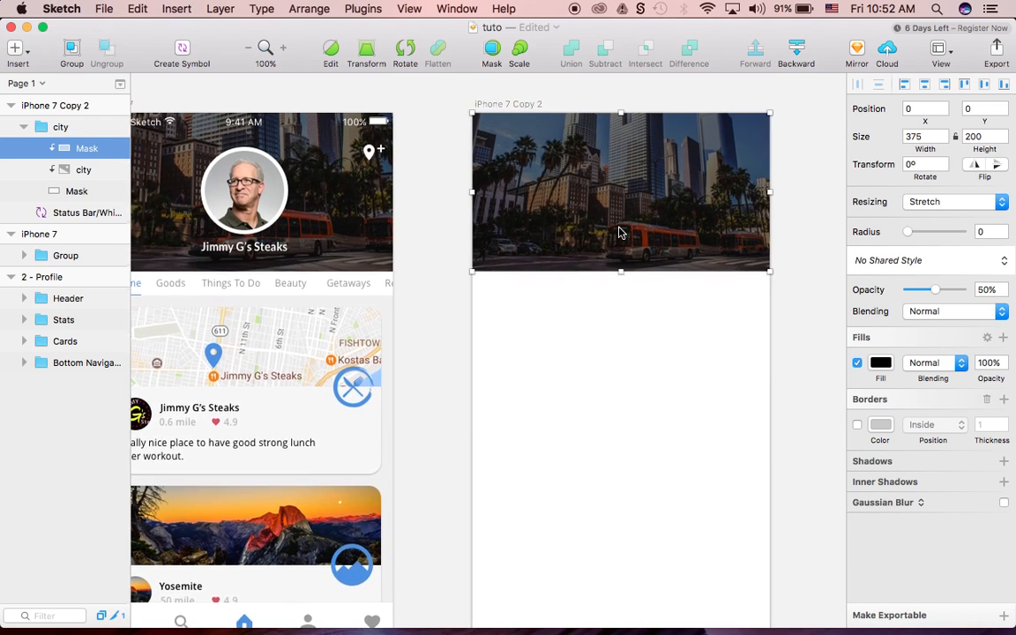
scroll(620, 232, left, 5)
scroll(619, 232, up, 1)
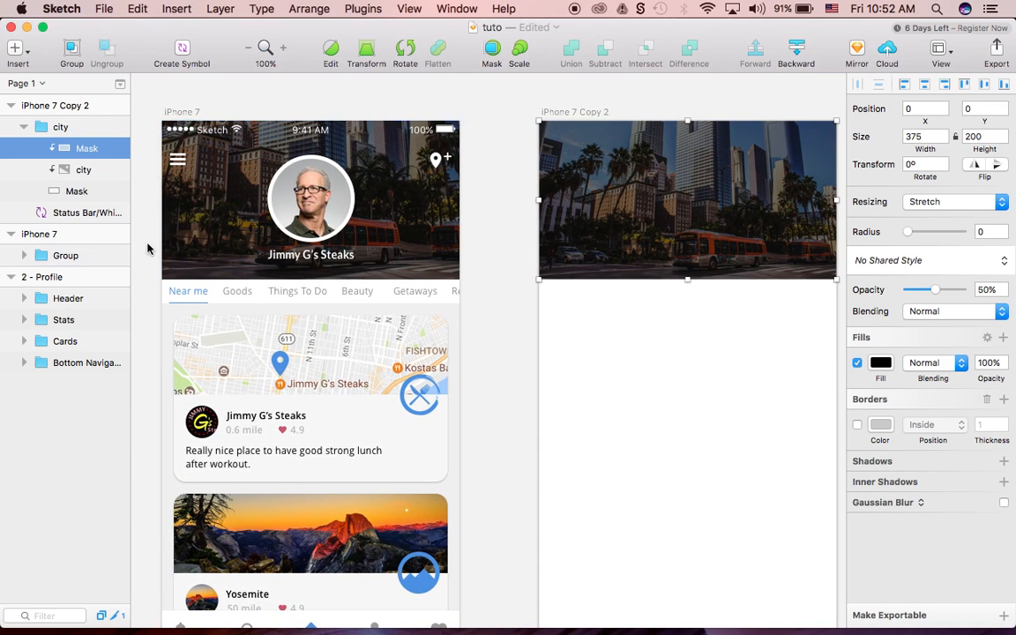
click(88, 215)
drag(92, 218, 84, 113)
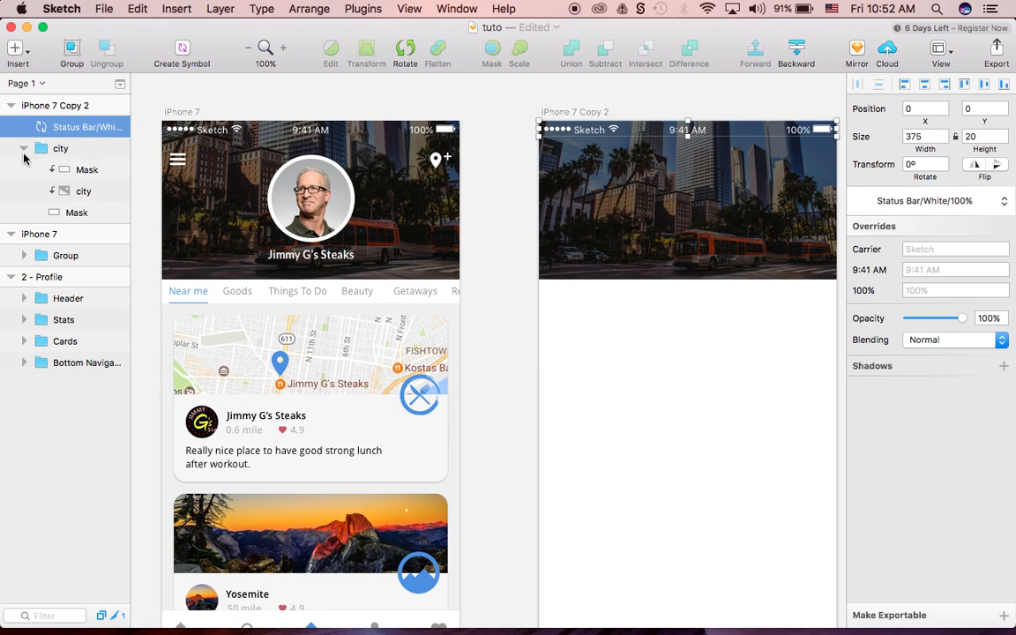
click(22, 148)
- Examine the navigation icons and bottom bar of the iPhone 7 reference screen against the new artboard
scroll(620, 246, up, 1)
scroll(623, 245, up, 1)
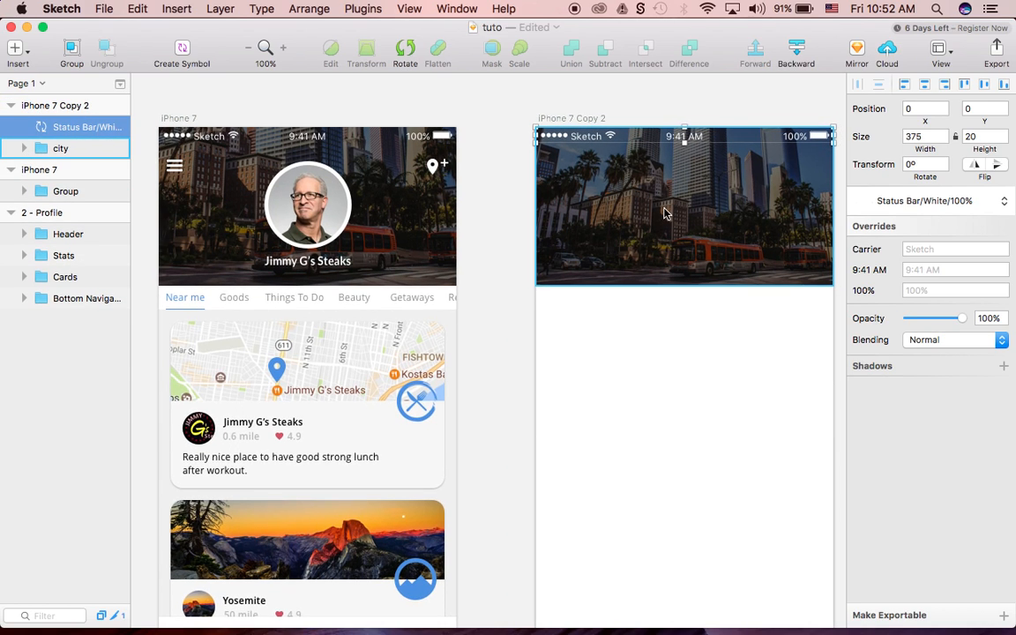
scroll(668, 211, left, 1)
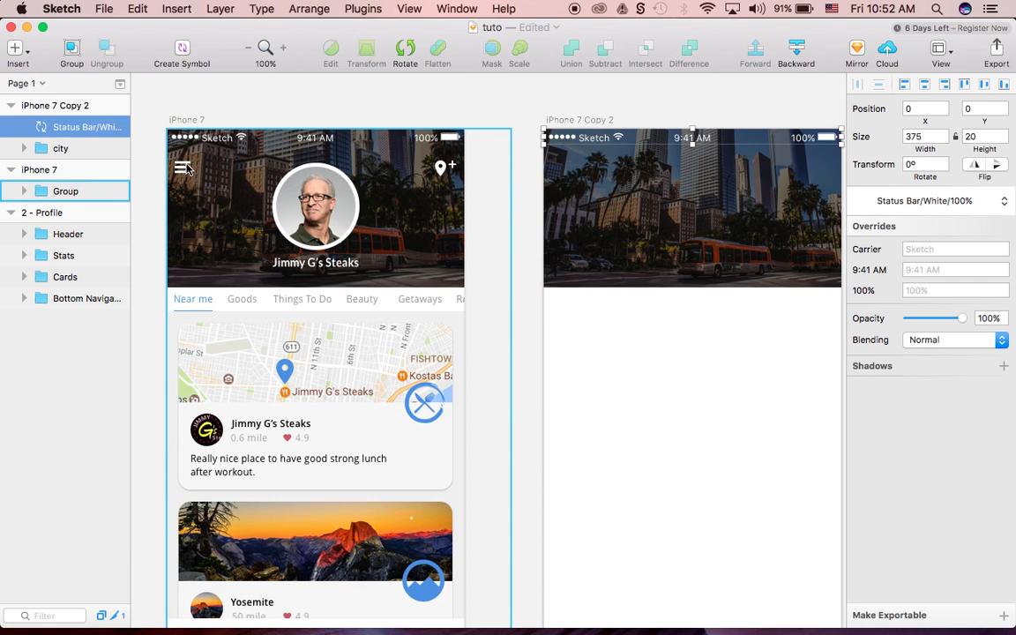
scroll(433, 327, down, 5)
scroll(433, 327, left, 2)
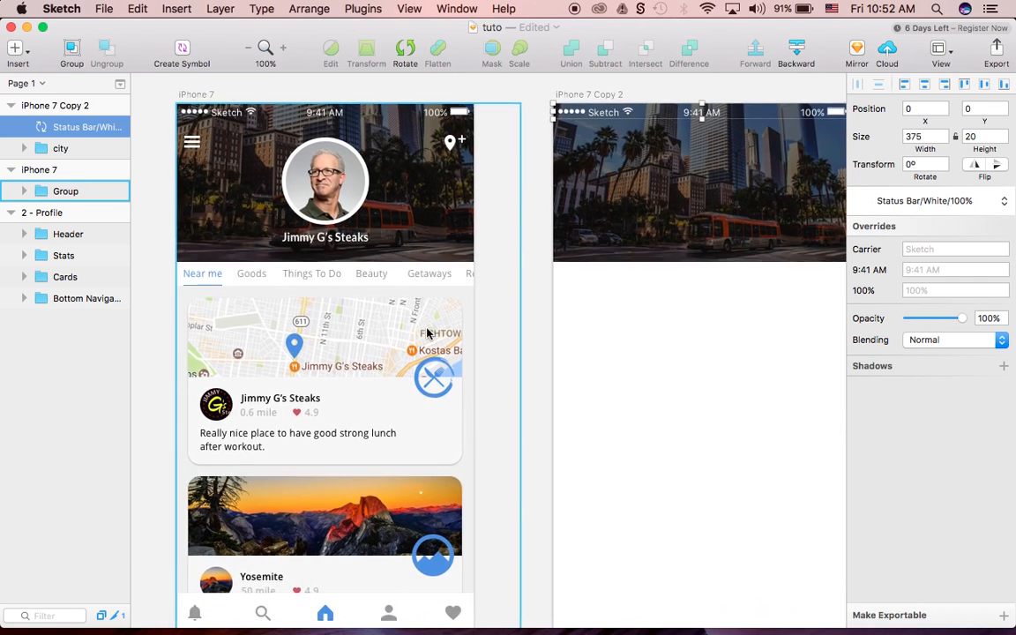
scroll(427, 333, up, 3)
scroll(427, 332, right, 2)
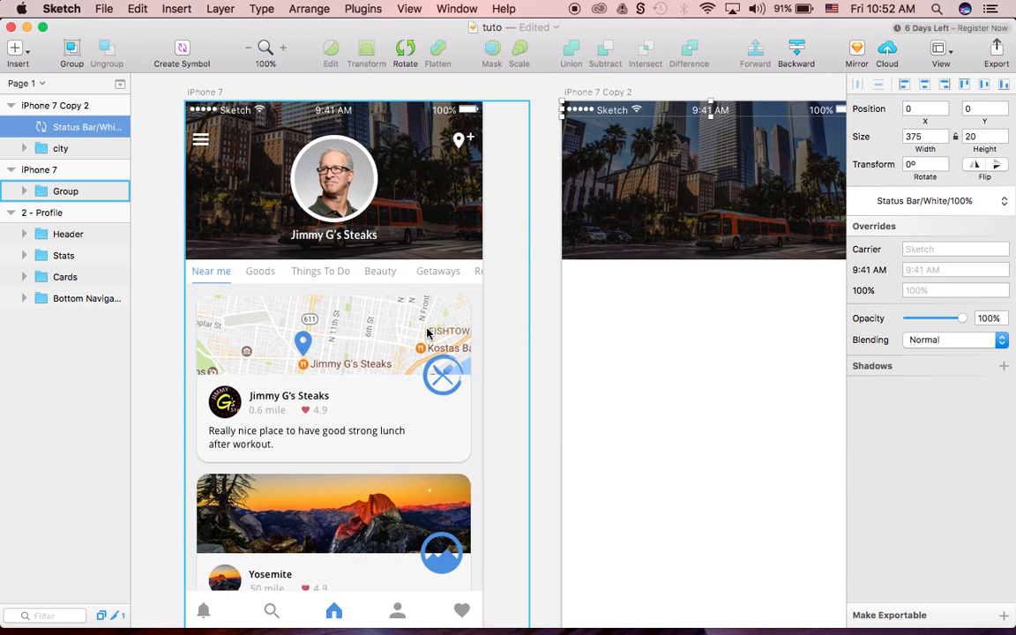
scroll(427, 333, down, 1)
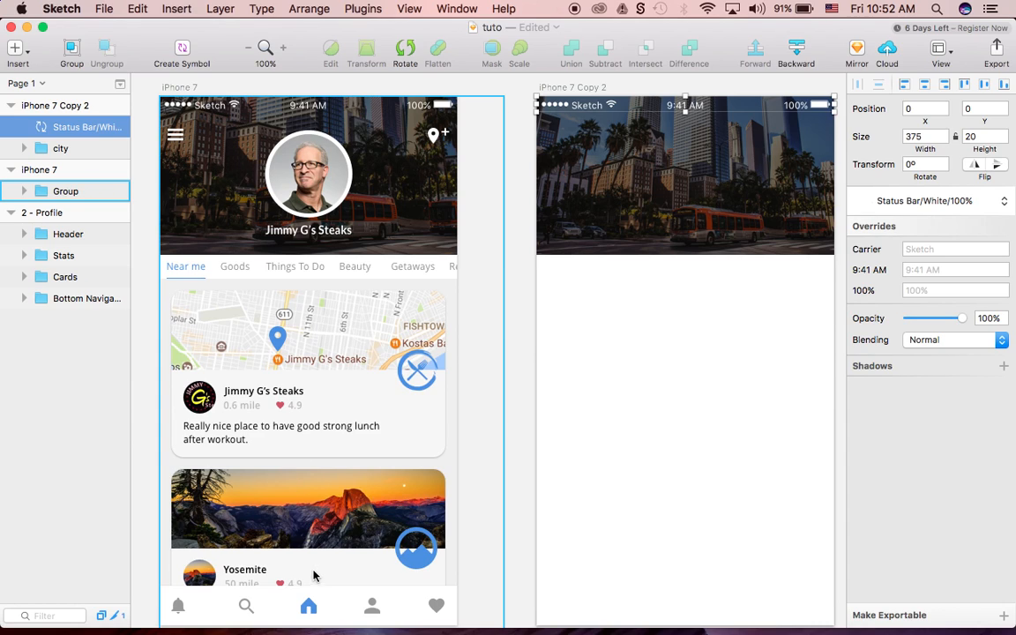
- Copy the nav menu icon group from the iPhone 7 header into the header of iPhone 7 Copy 2
super+click(180, 139)
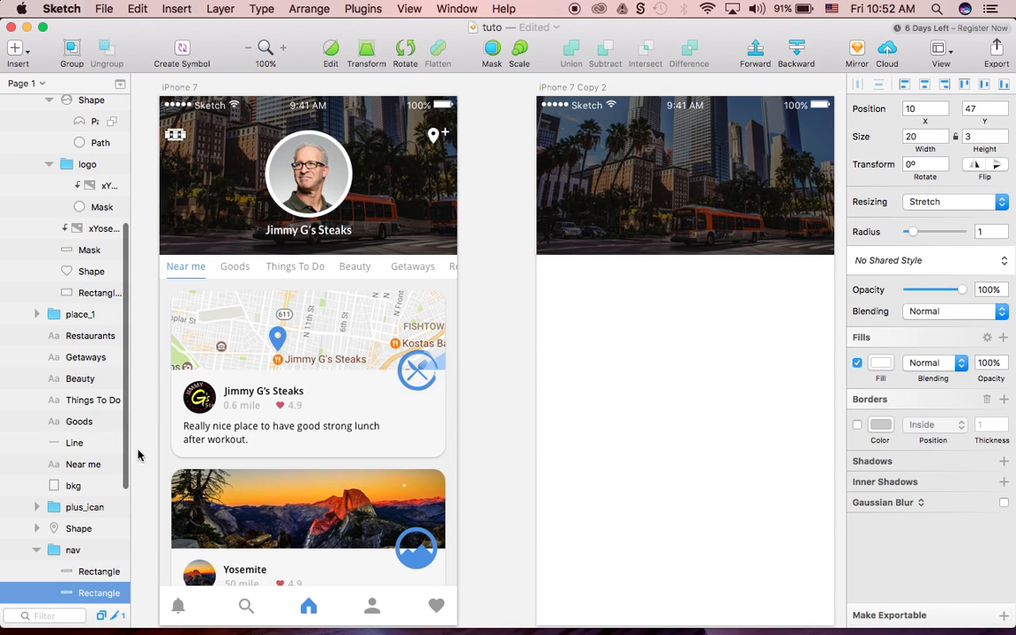
click(77, 550)
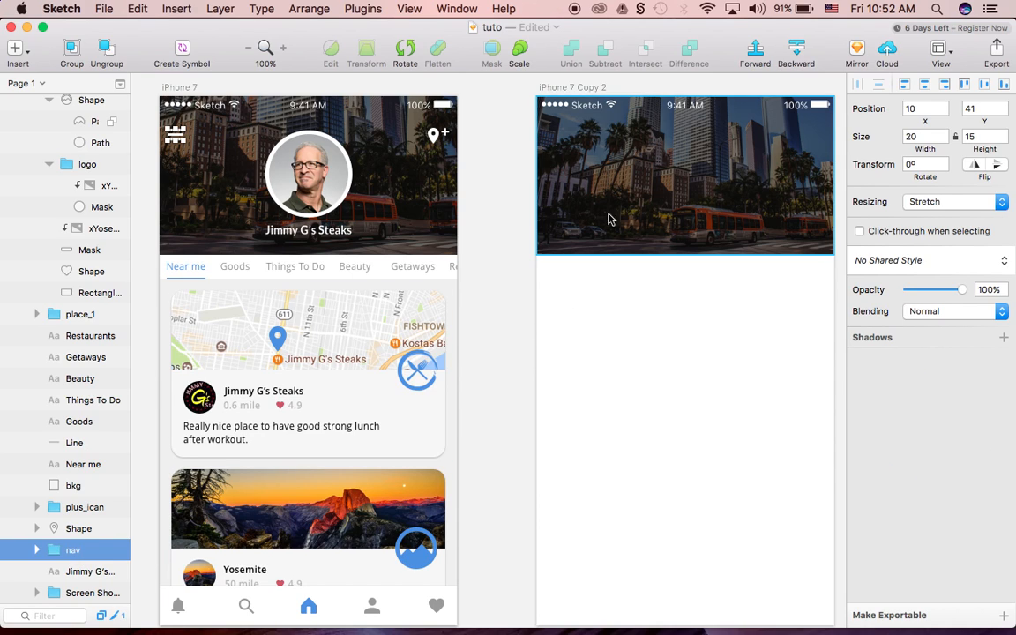
click(571, 130)
key(super+v)
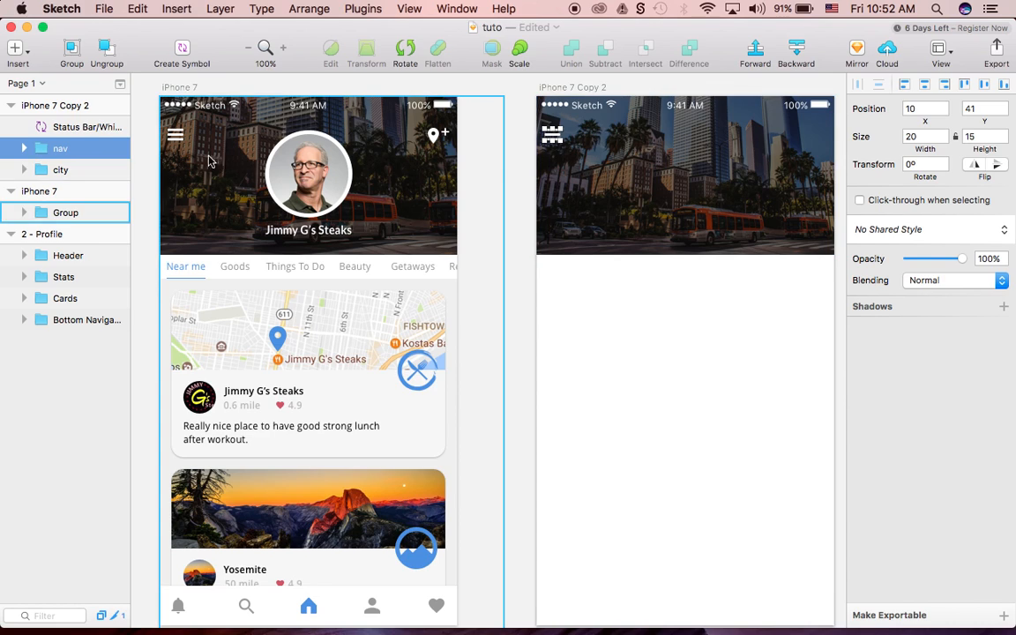
- Select the nav icon group on the iPhone 7 artboard and show the canvas rulers
click(179, 137)
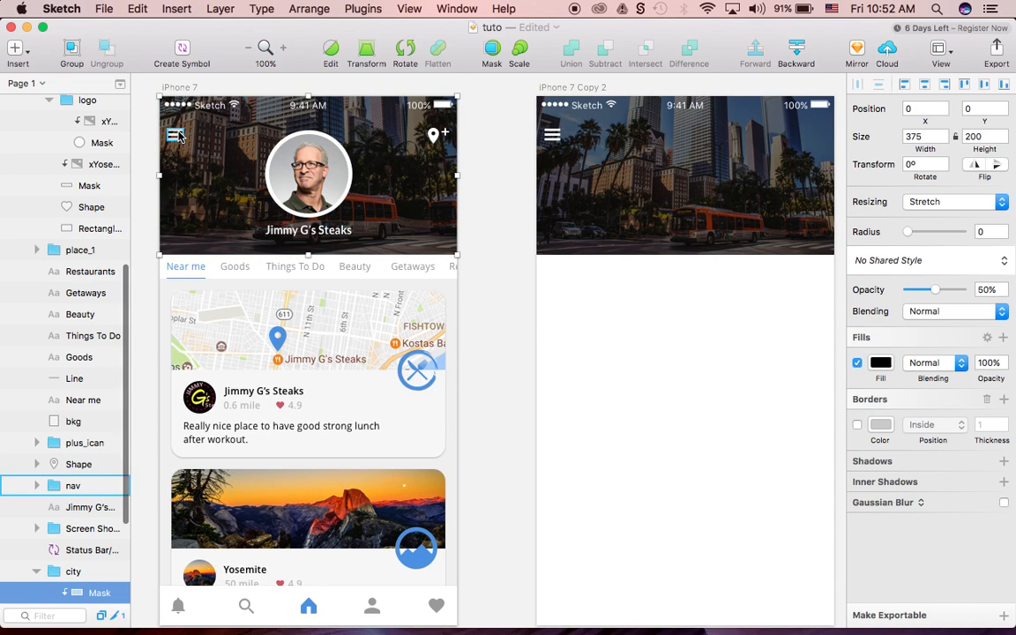
click(178, 137)
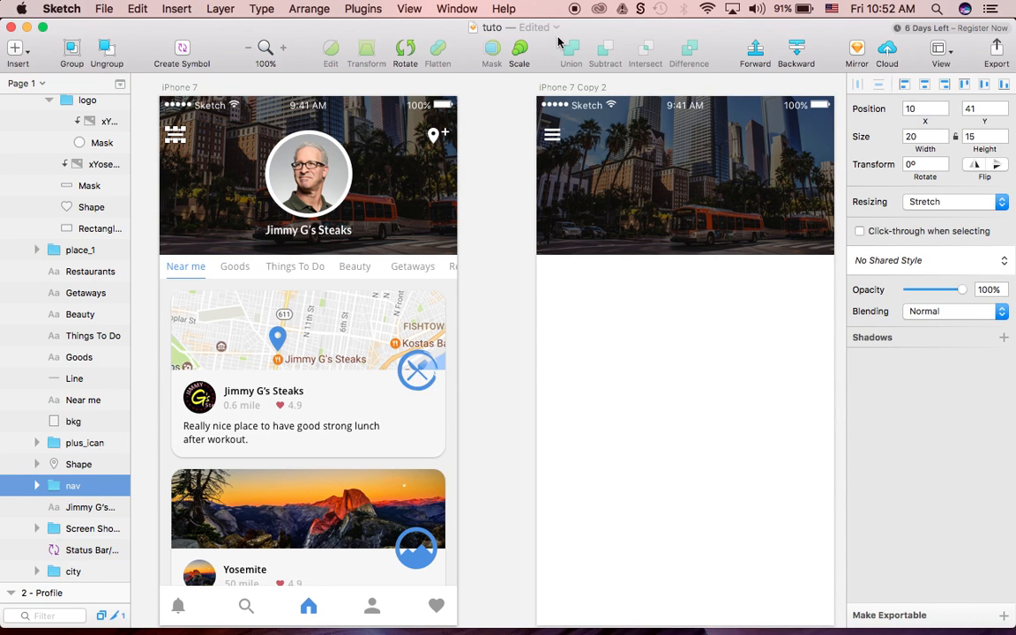
click(433, 8)
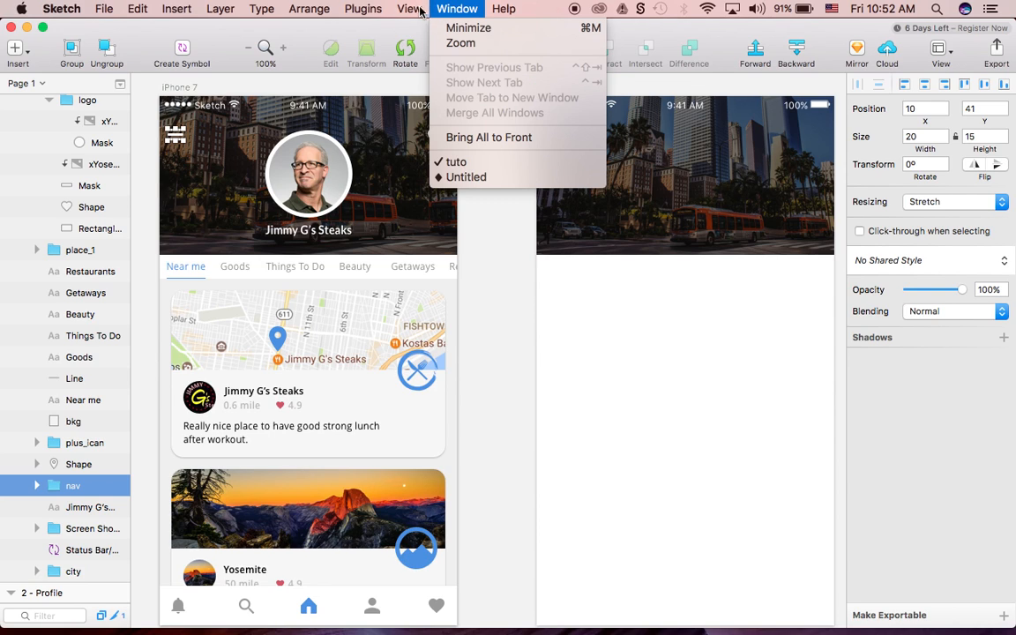
mouse_move(422, 10)
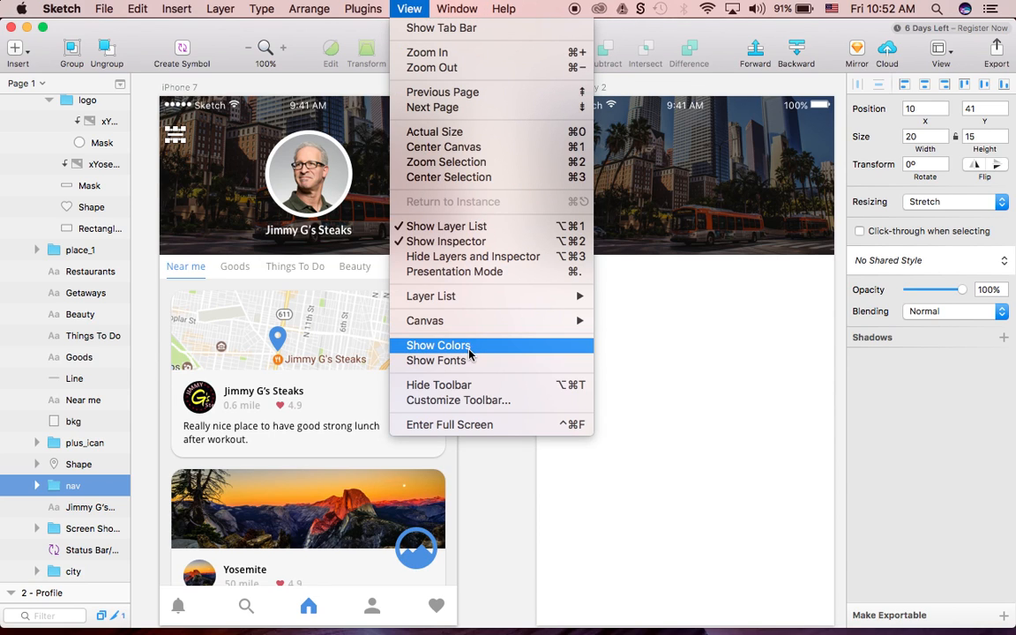
mouse_move(481, 324)
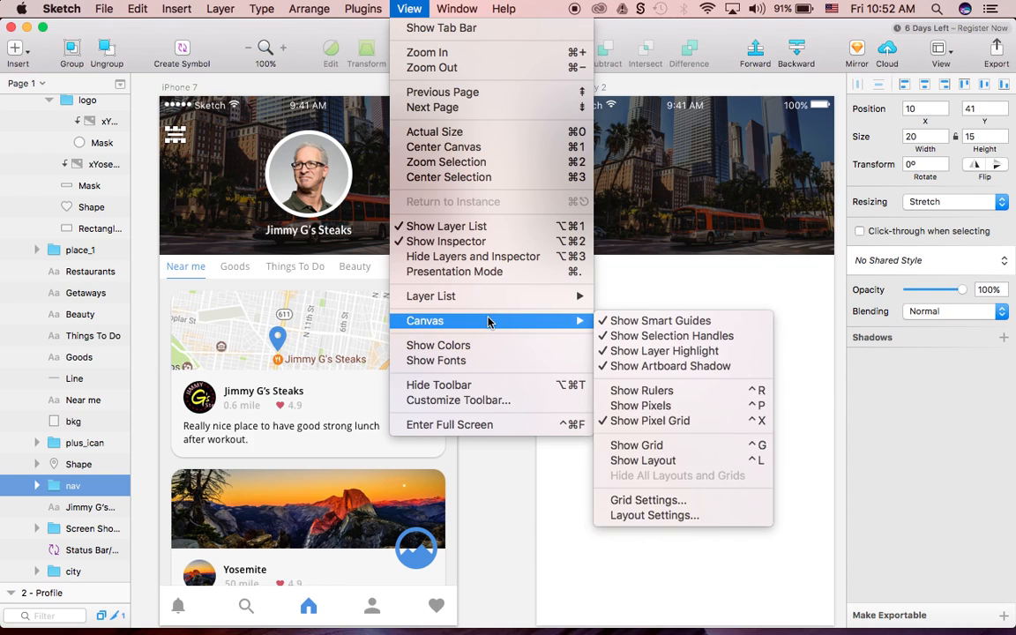
click(637, 390)
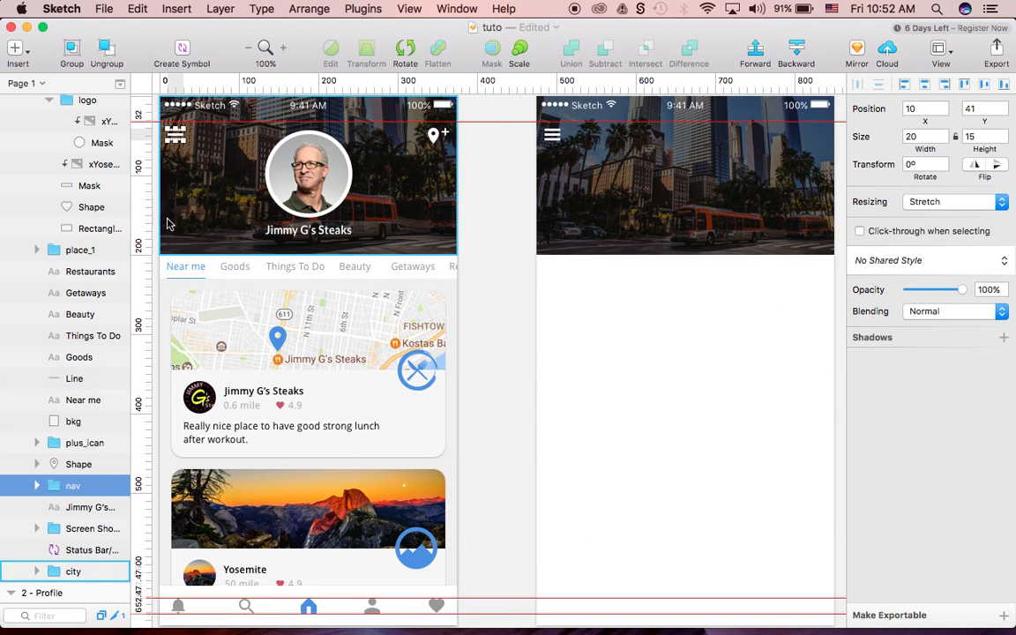
- Add horizontal guides at 41 and 56 along the menu icon's upper and lower edges and remove the guide at 32
click(143, 142)
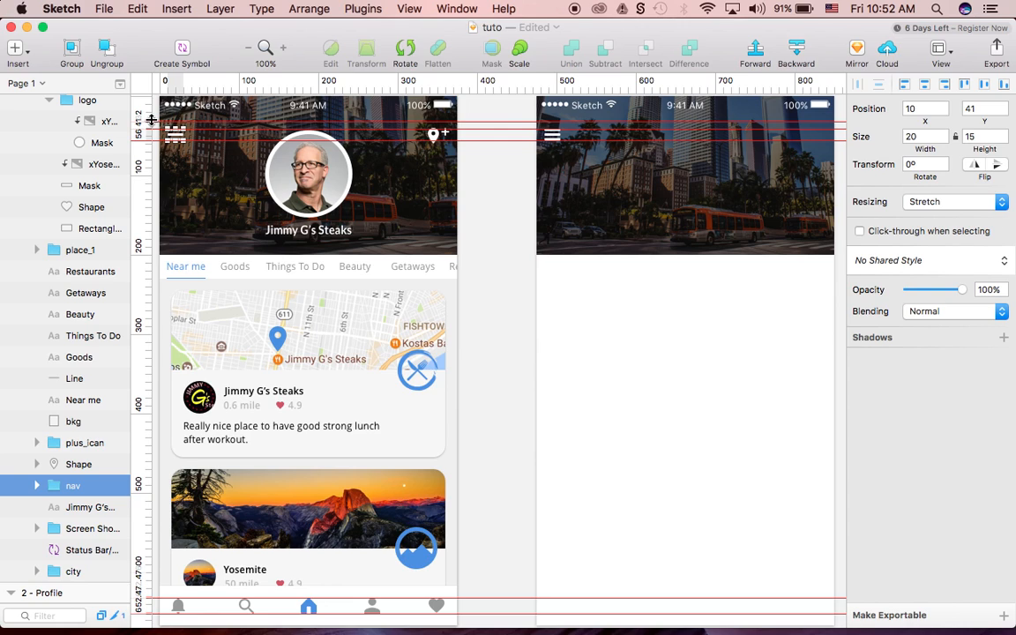
right_click(152, 120)
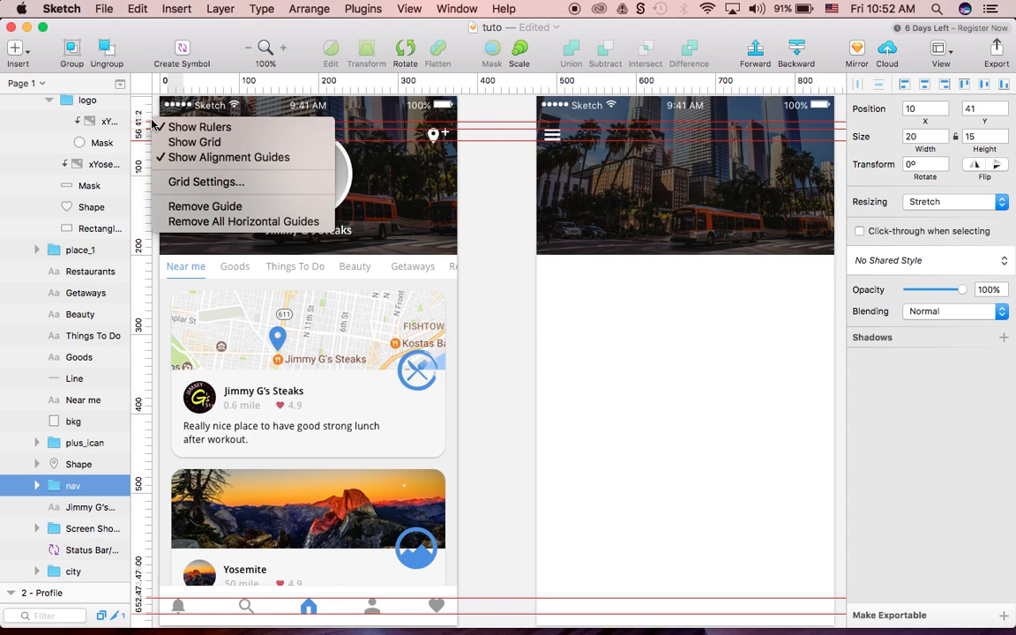
click(191, 207)
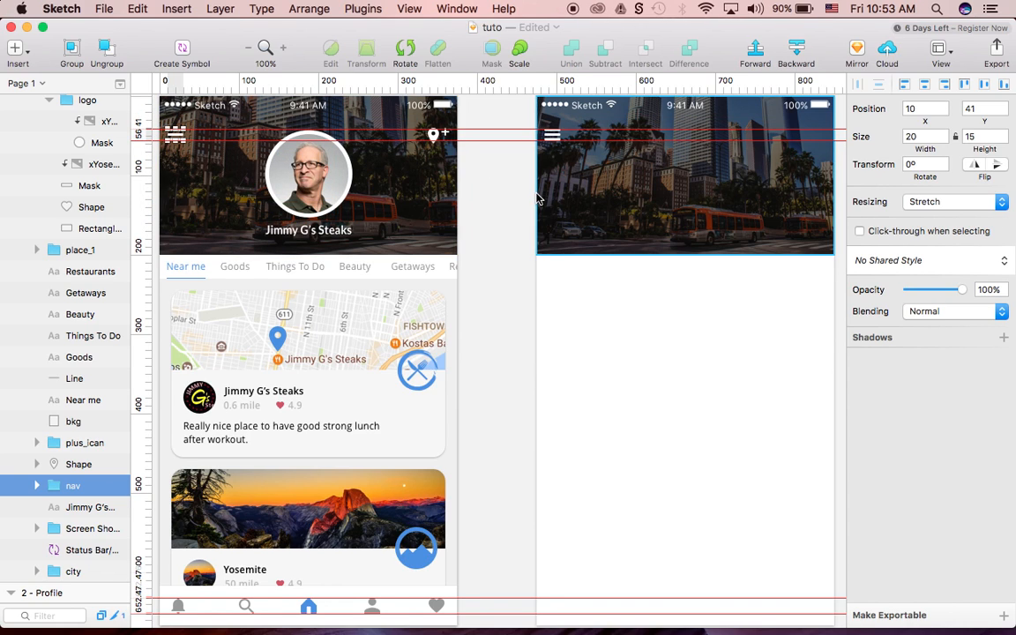
- Hide the canvas rulers and their guides
scroll(538, 199, right, 2)
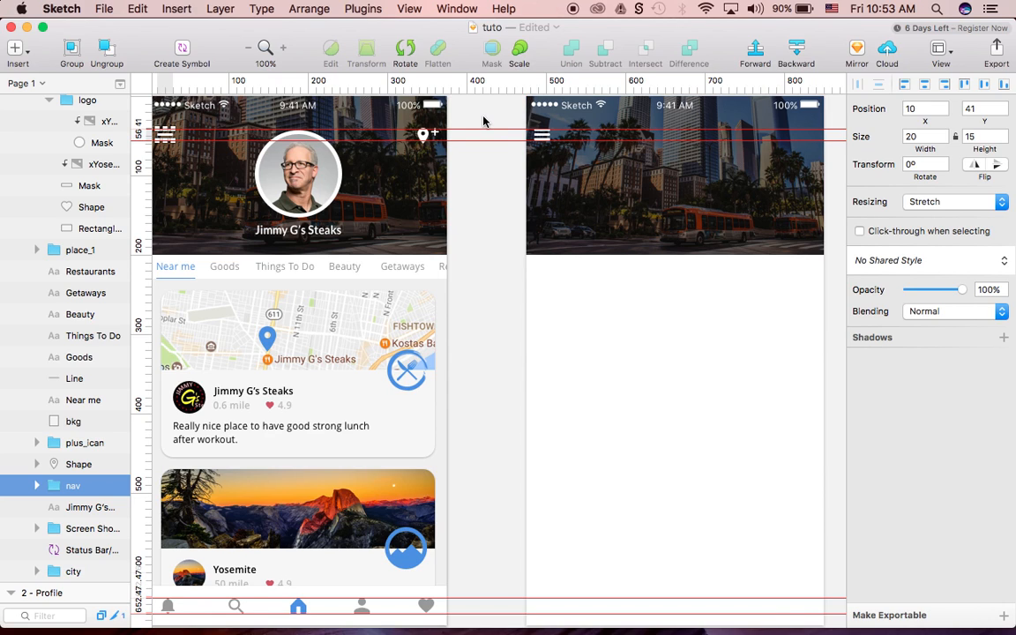
key(super+r)
click(408, 9)
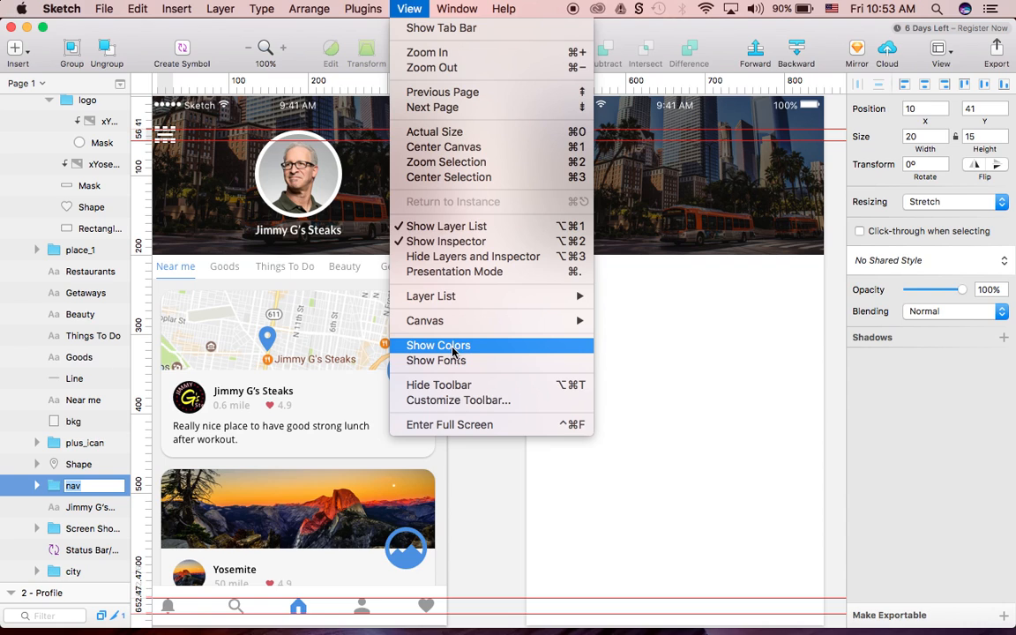
mouse_move(556, 321)
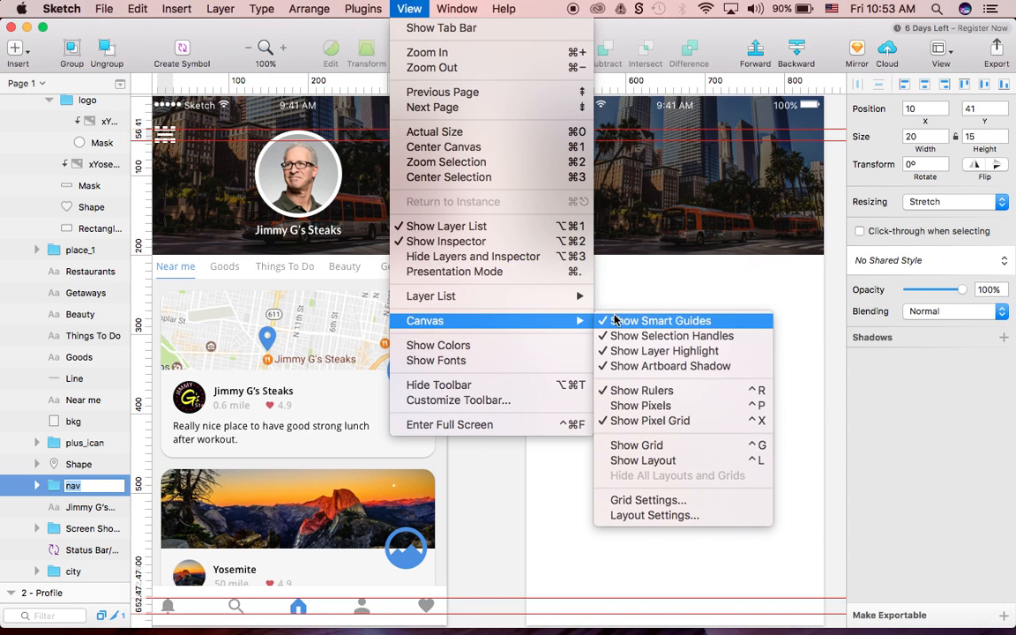
click(635, 397)
scroll(504, 342, right, 2)
scroll(637, 217, right, 1)
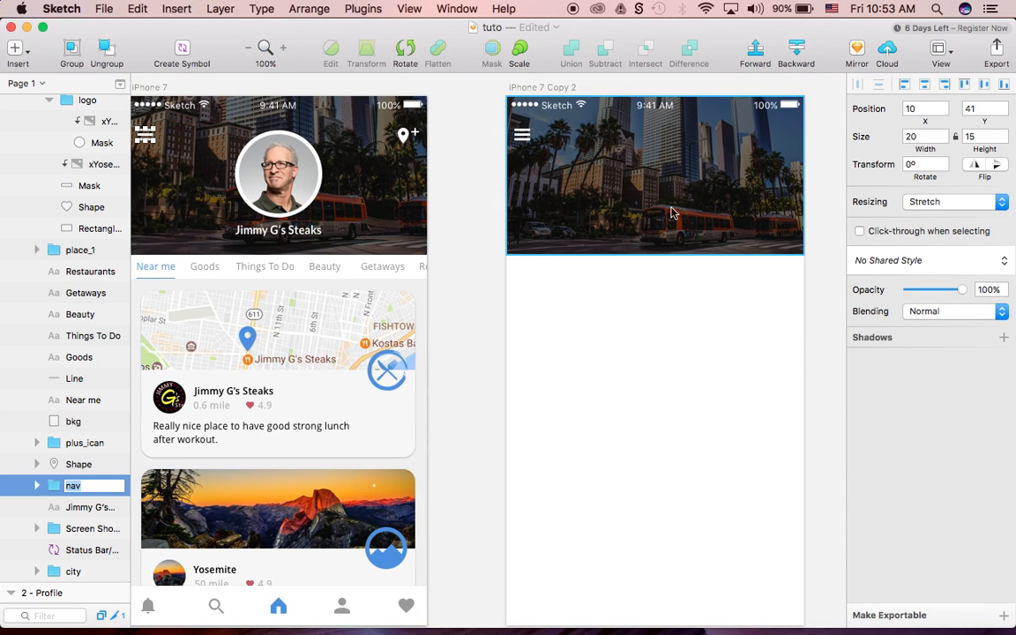
- Copy the location pin Shape and the plus_ican group from iPhone 7 into iPhone 7 Copy 2 above the nav group
click(405, 137)
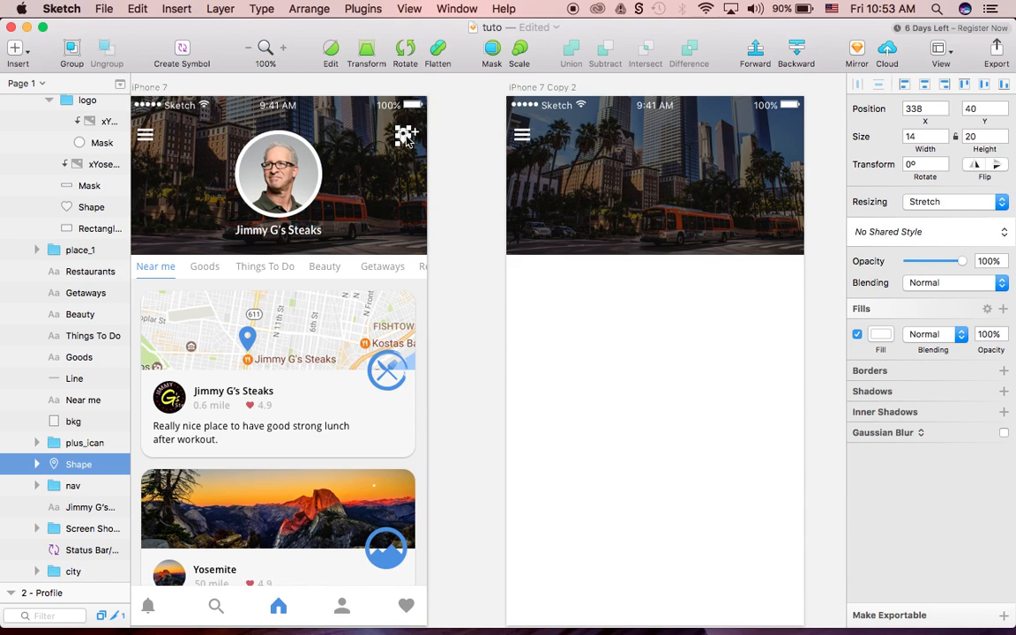
shift+click(79, 446)
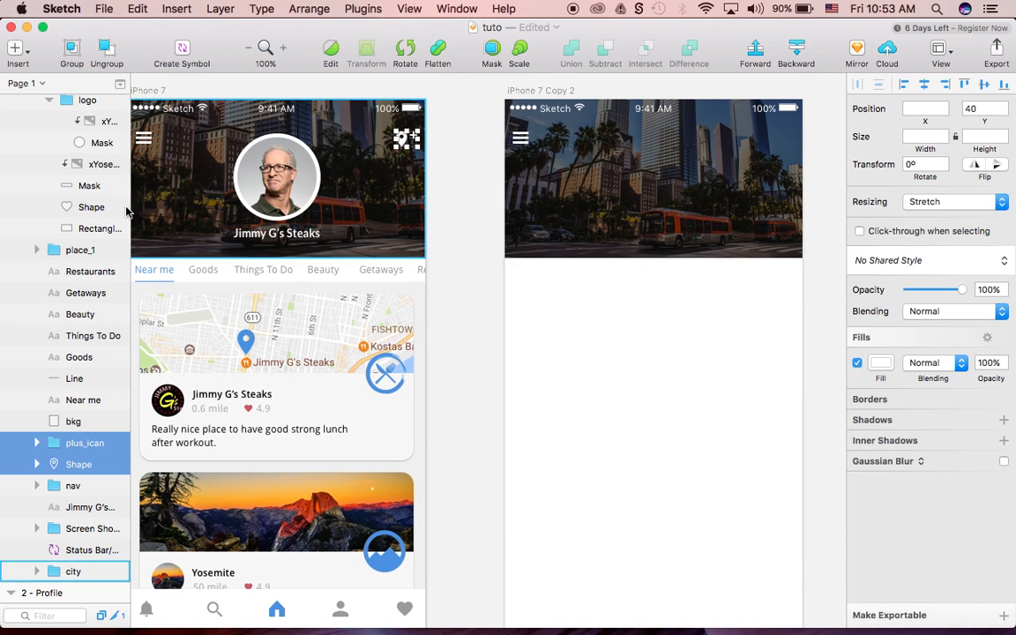
scroll(103, 211, up, 8)
click(74, 150)
key(super+v)
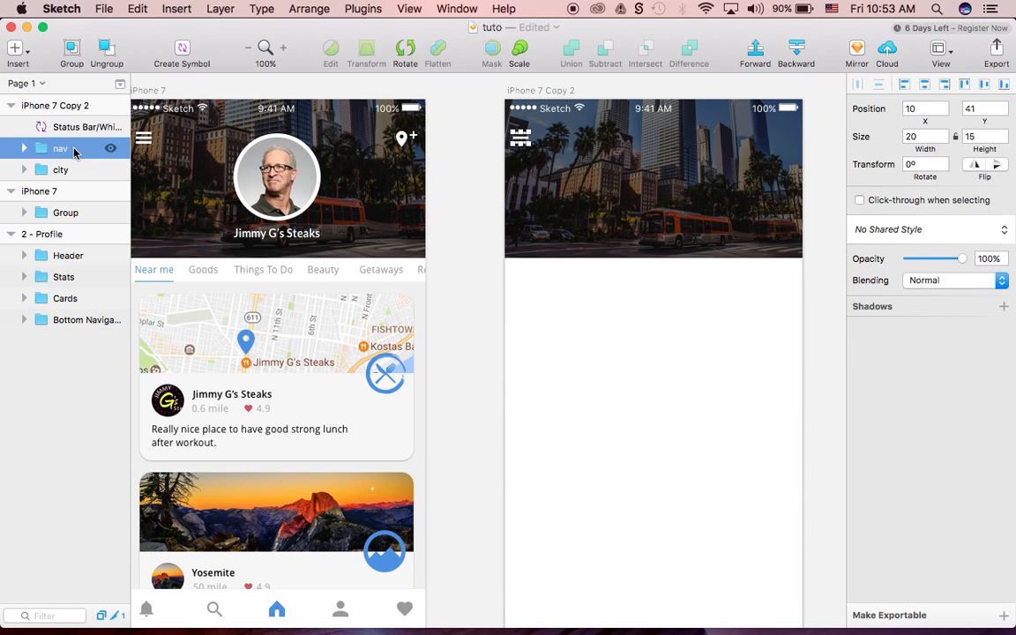
click(620, 181)
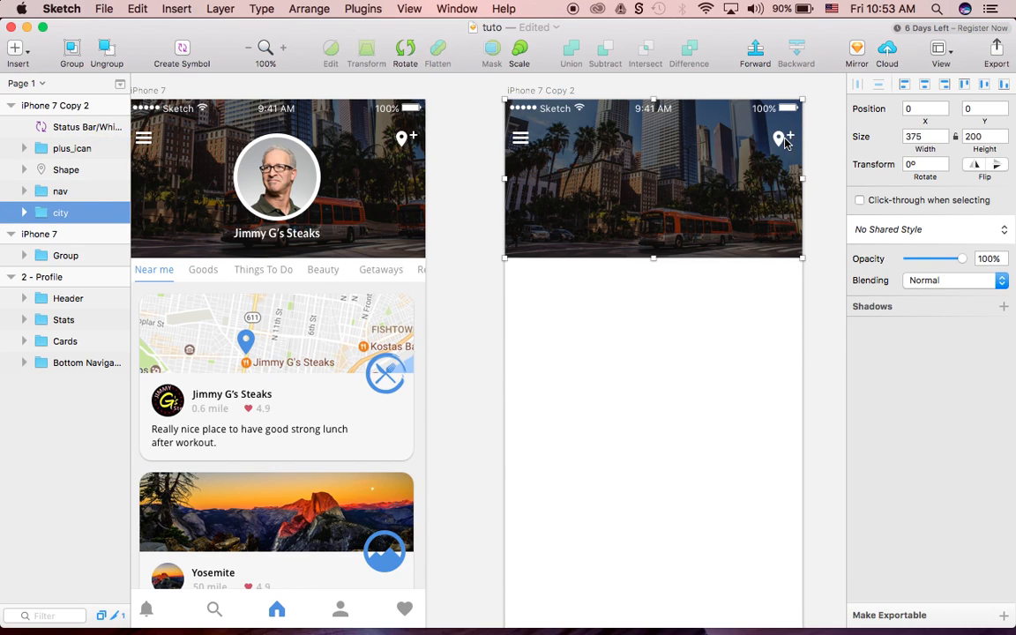
- Try nudging the pin and plus icons together sideways in the iPhone 7 Copy 2 header
click(782, 142)
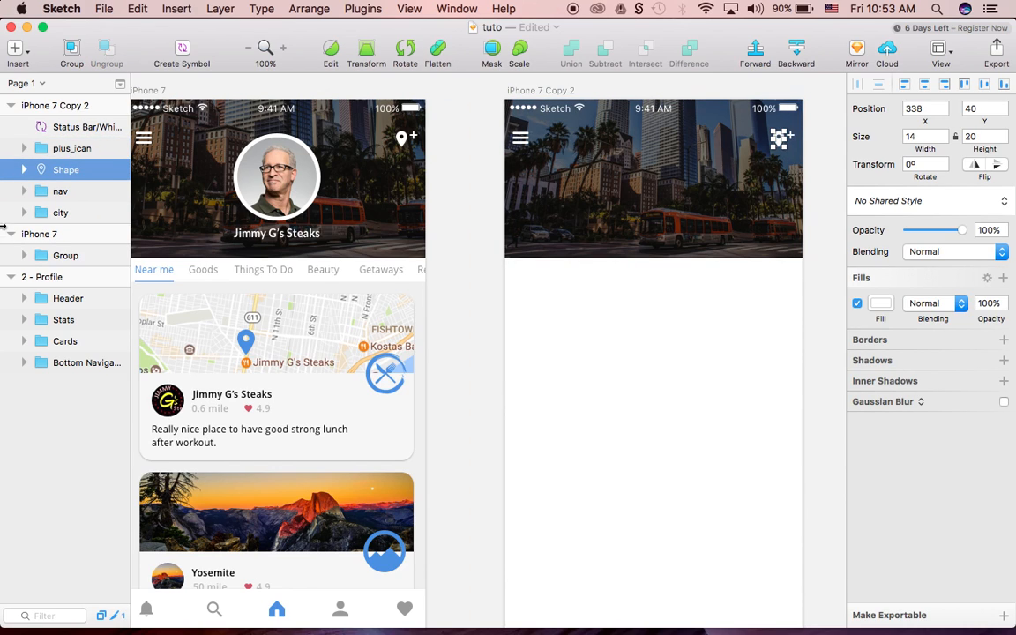
shift+click(79, 150)
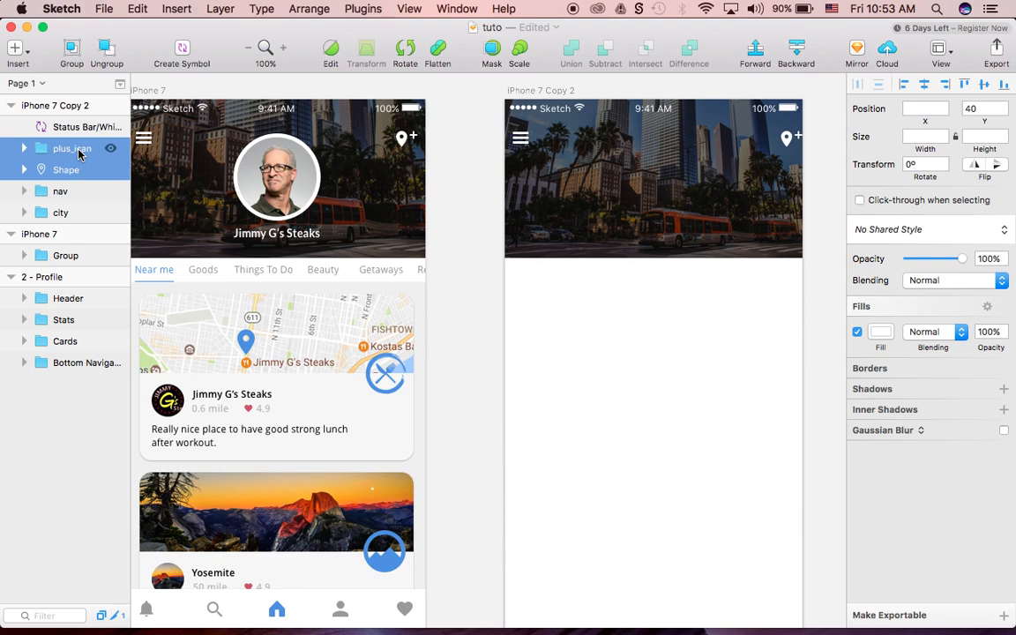
key(shift+Left)
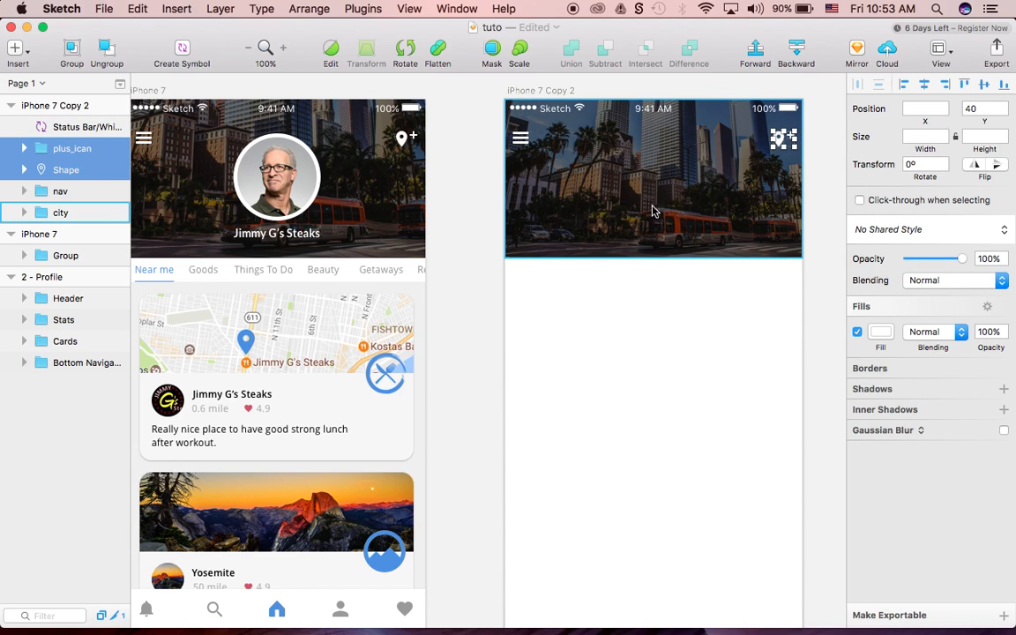
- Inspect the portrait image and its circular mask inside the photo group of the iPhone 7 header
scroll(653, 212, down, 1)
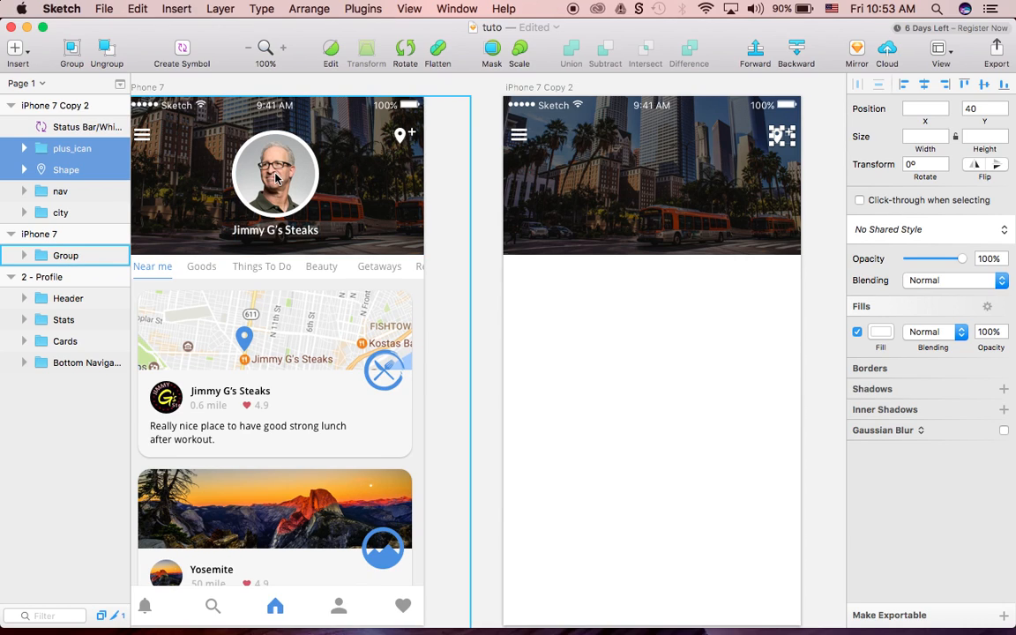
super+click(285, 180)
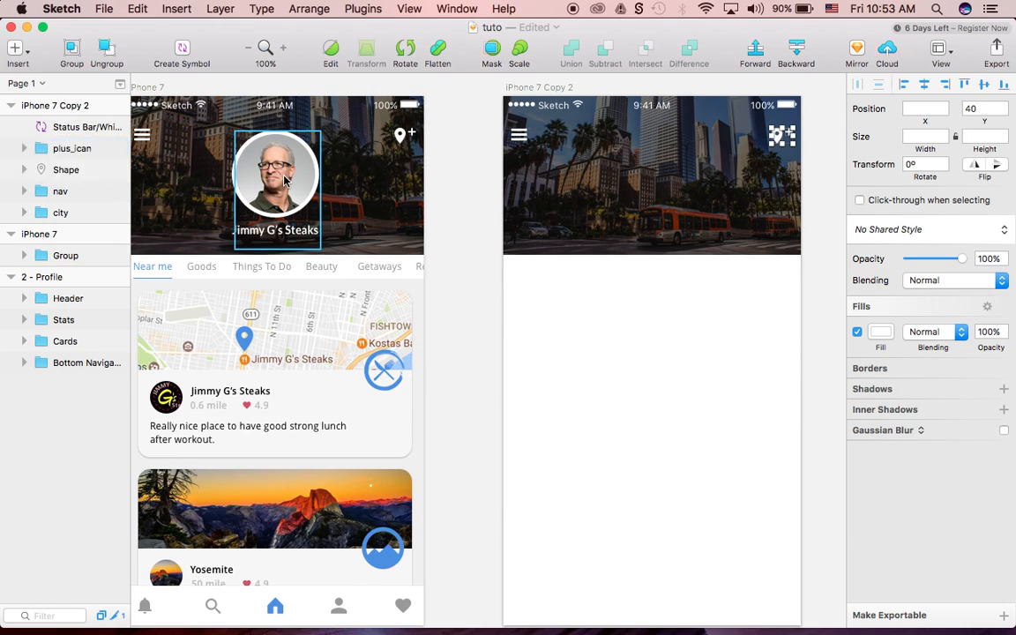
scroll(88, 597, down, 1)
scroll(88, 597, down, 3)
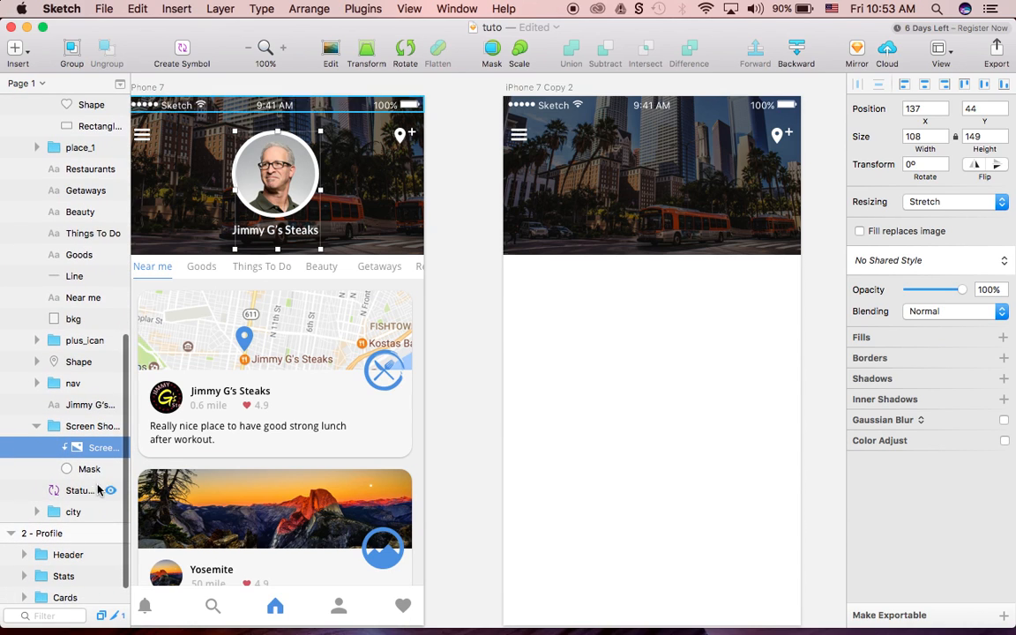
click(90, 468)
click(88, 452)
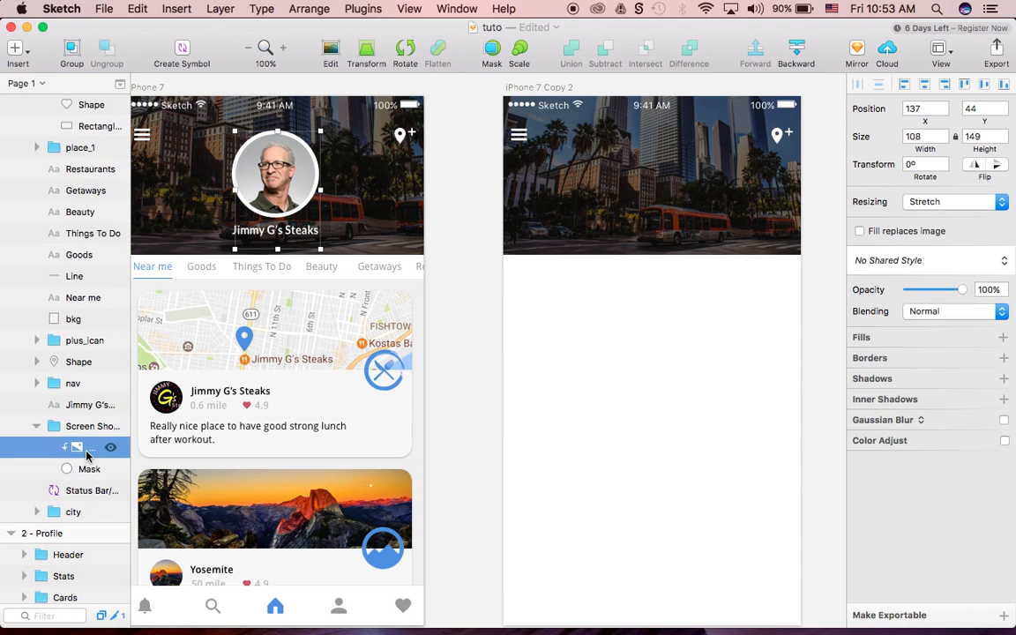
- Draw a circle in the middle of the iPhone 7 Copy 2 header and set its size to 100 by 100
scroll(644, 187, up, 1)
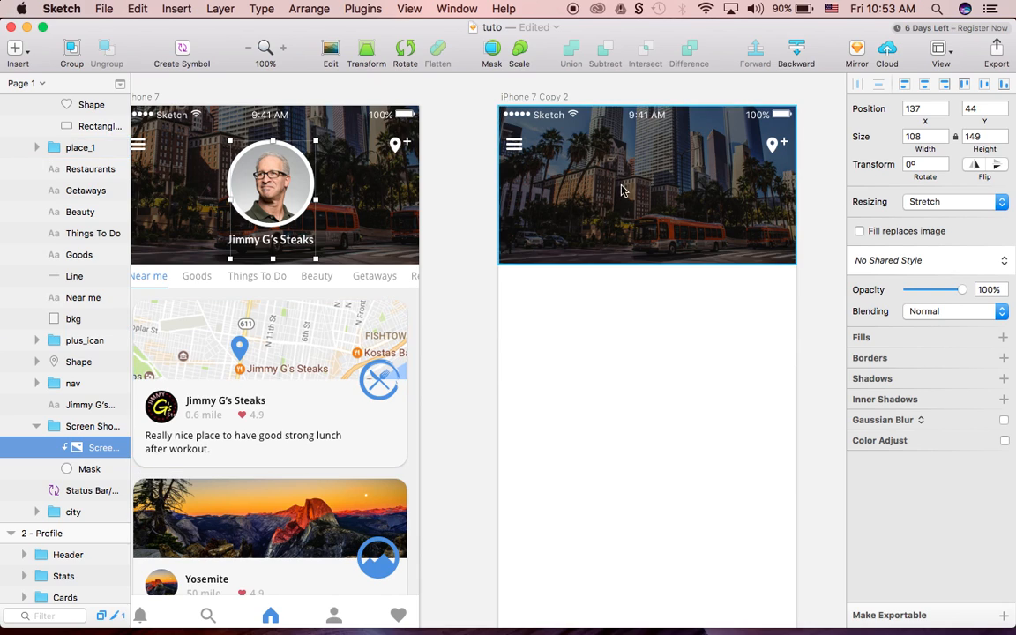
scroll(599, 172, right, 1)
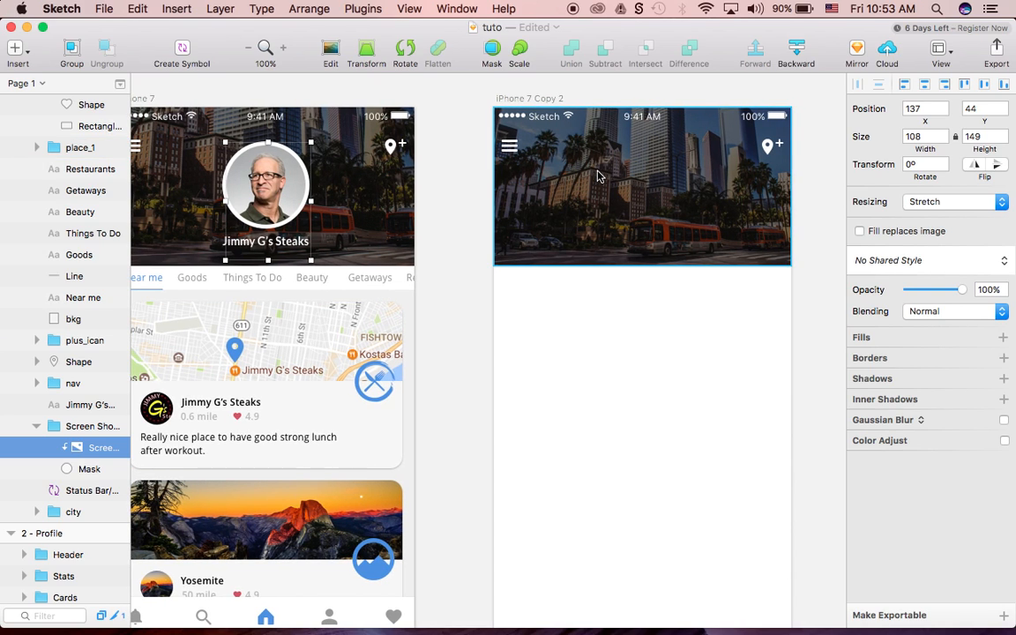
click(16, 48)
mouse_move(97, 115)
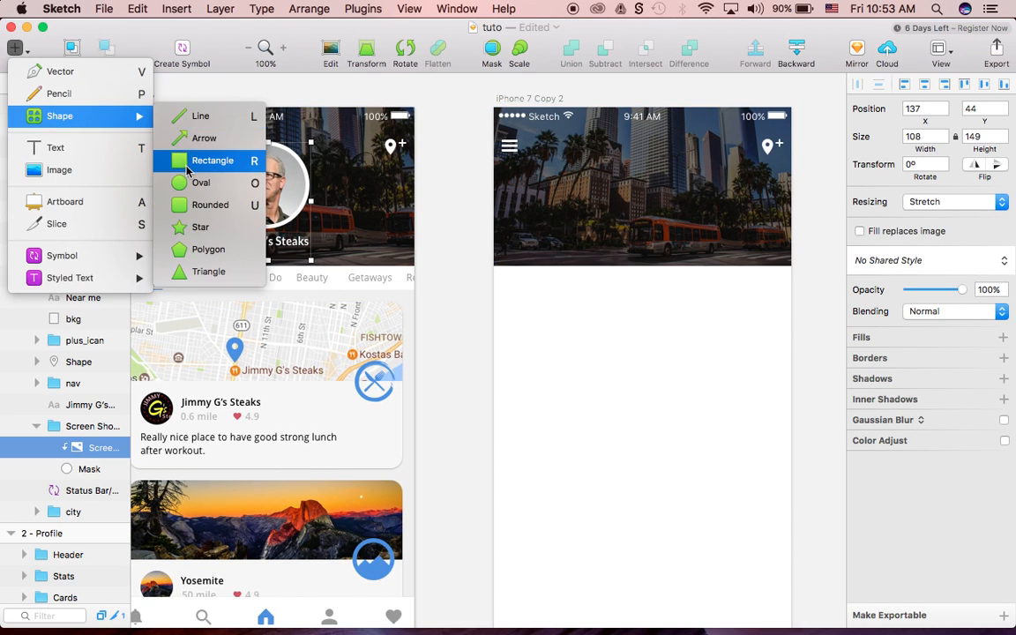
click(201, 183)
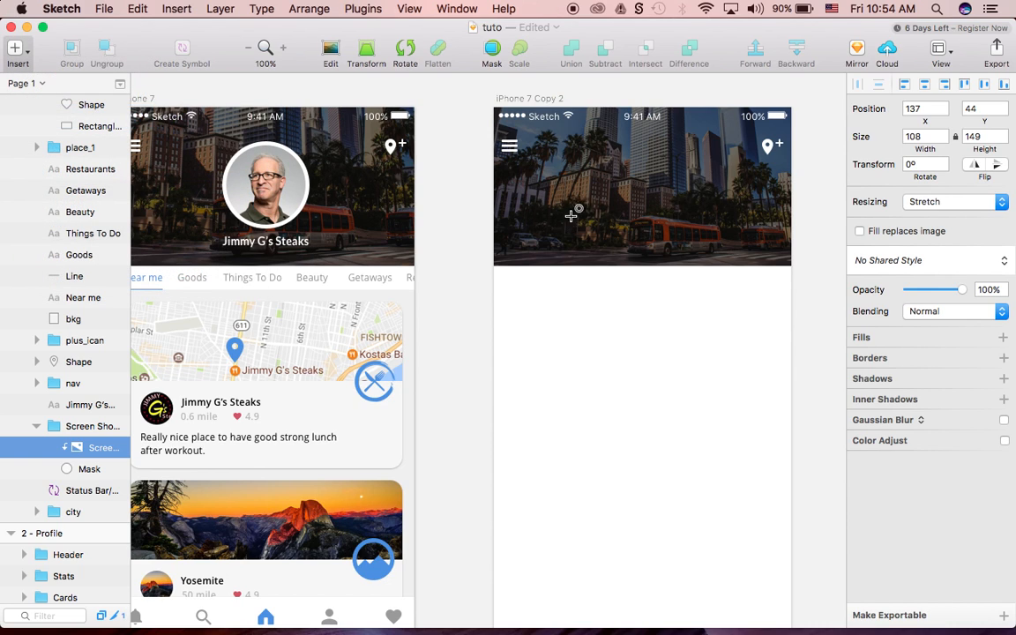
drag(616, 166, 701, 248)
click(927, 137)
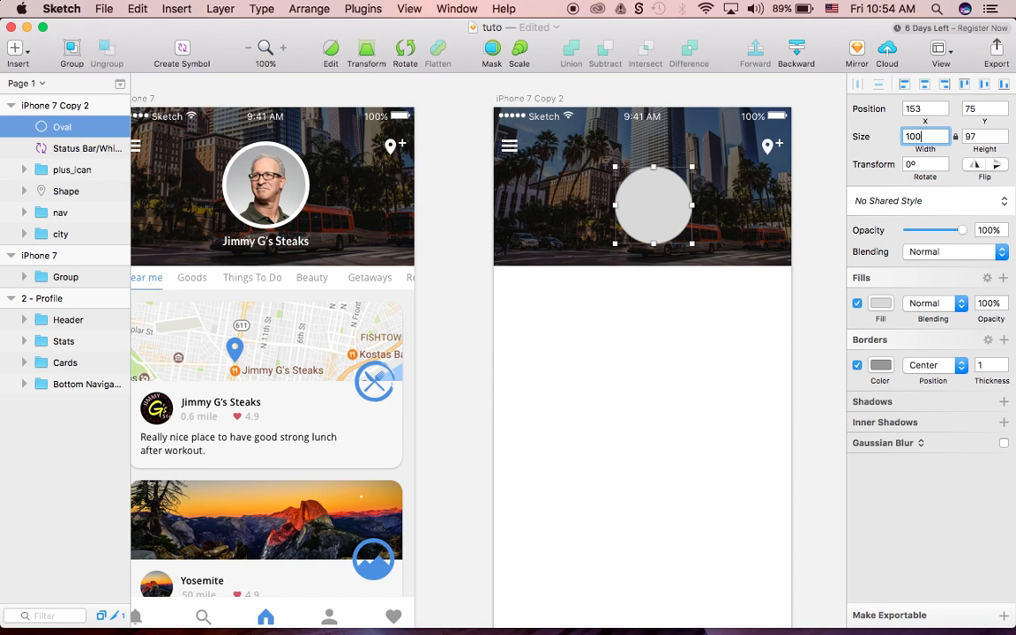
key(Return)
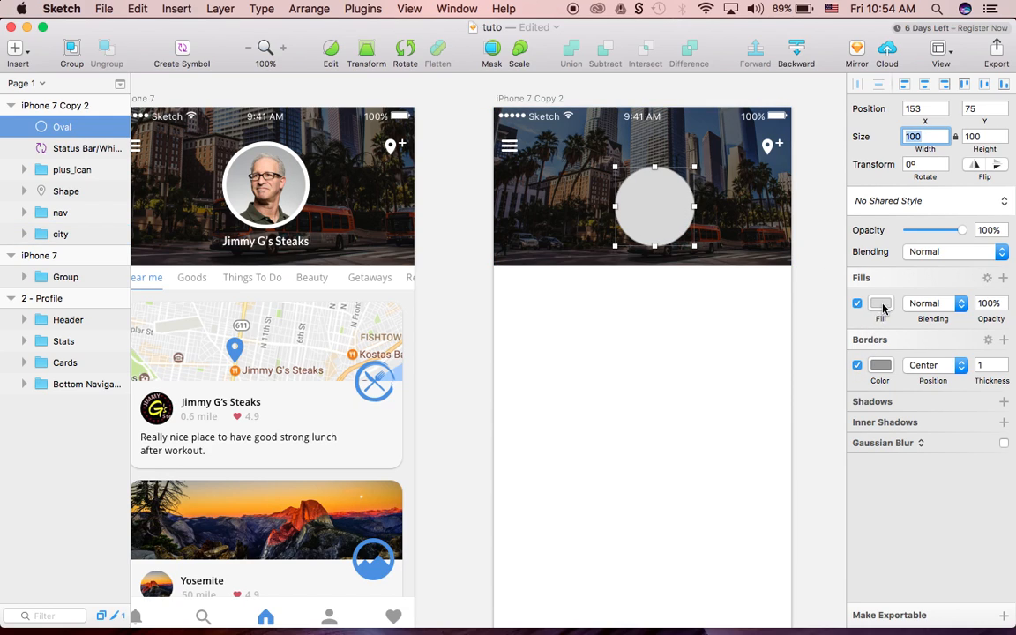
- Set the circle's border color to white, FFFFFF
click(881, 364)
drag(878, 371, 844, 302)
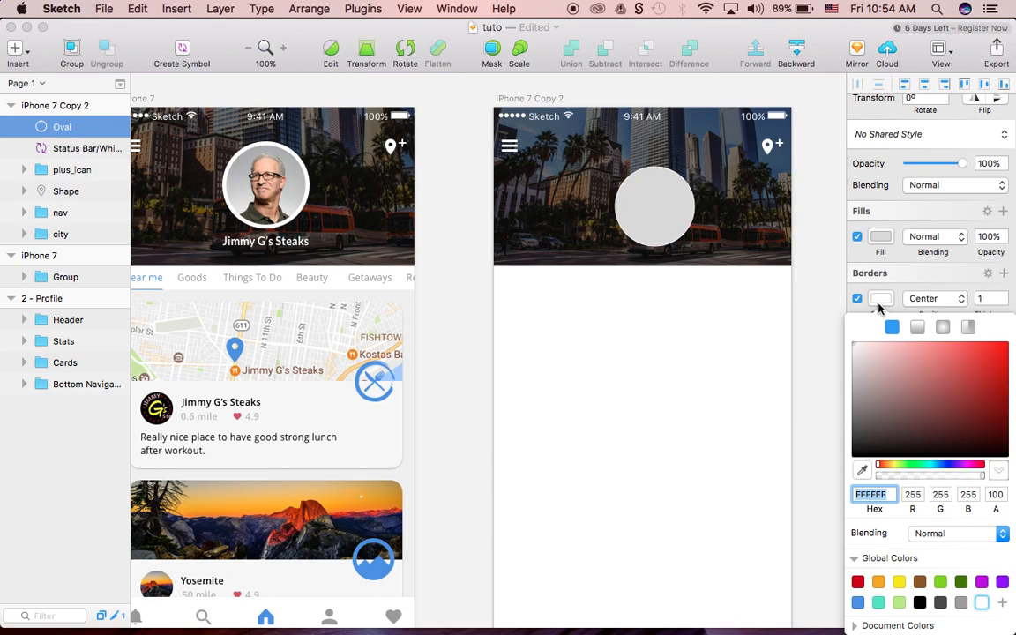
click(878, 304)
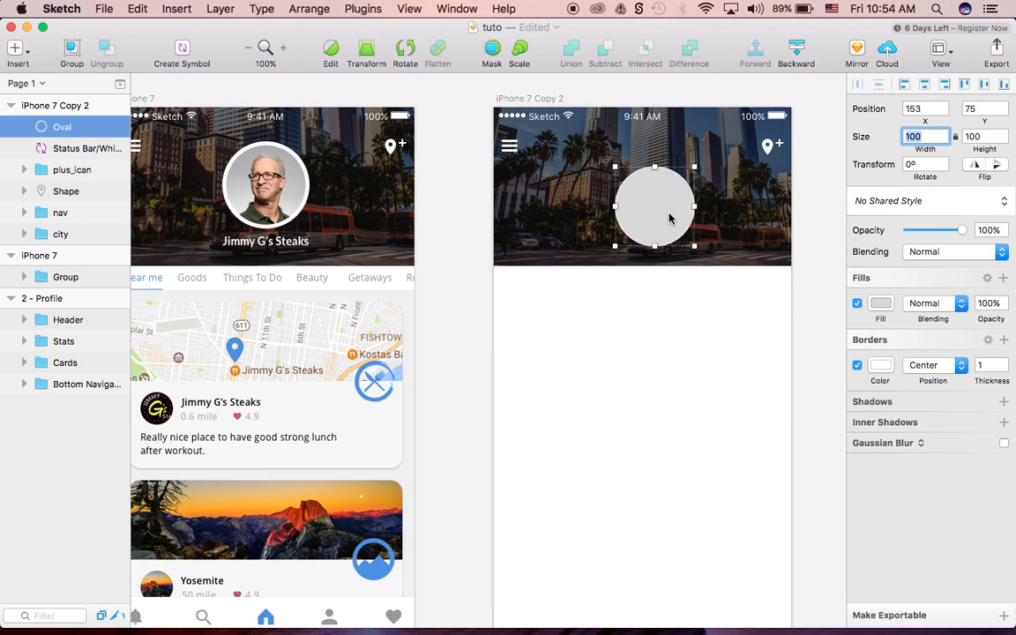
- Paste the copied portrait image over the circle in iPhone 7 Copy 2 and mask it with the Oval
key(super+v)
drag(657, 216, 673, 214)
shift+click(64, 150)
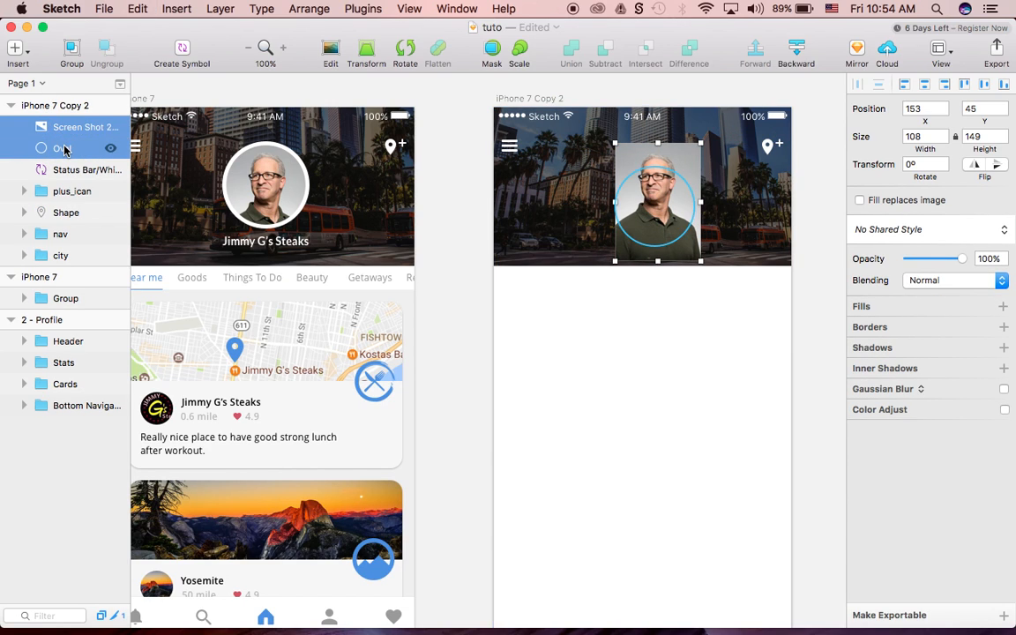
right_click(63, 150)
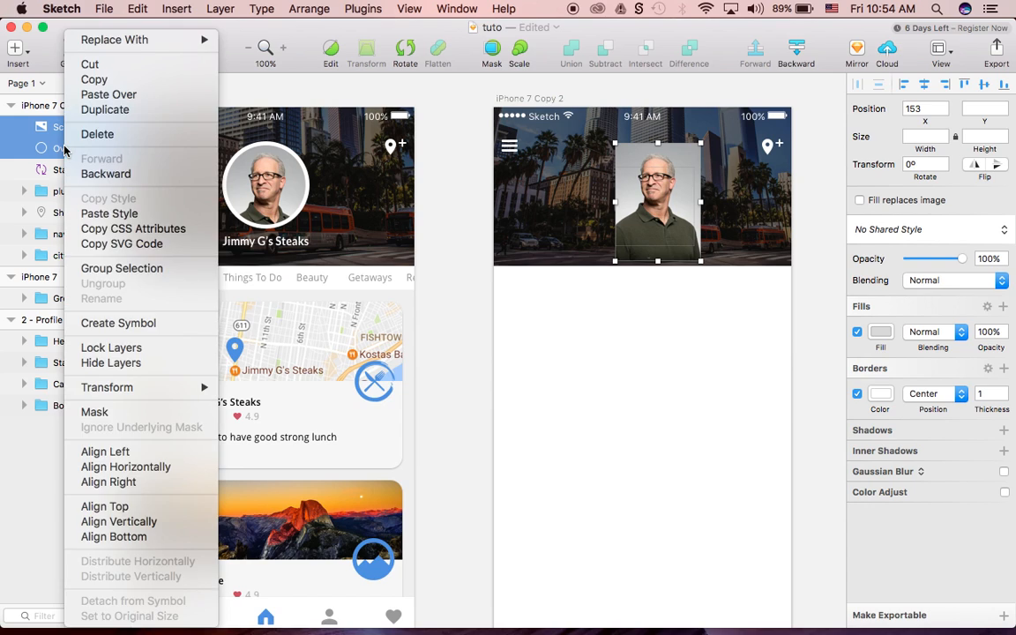
click(126, 417)
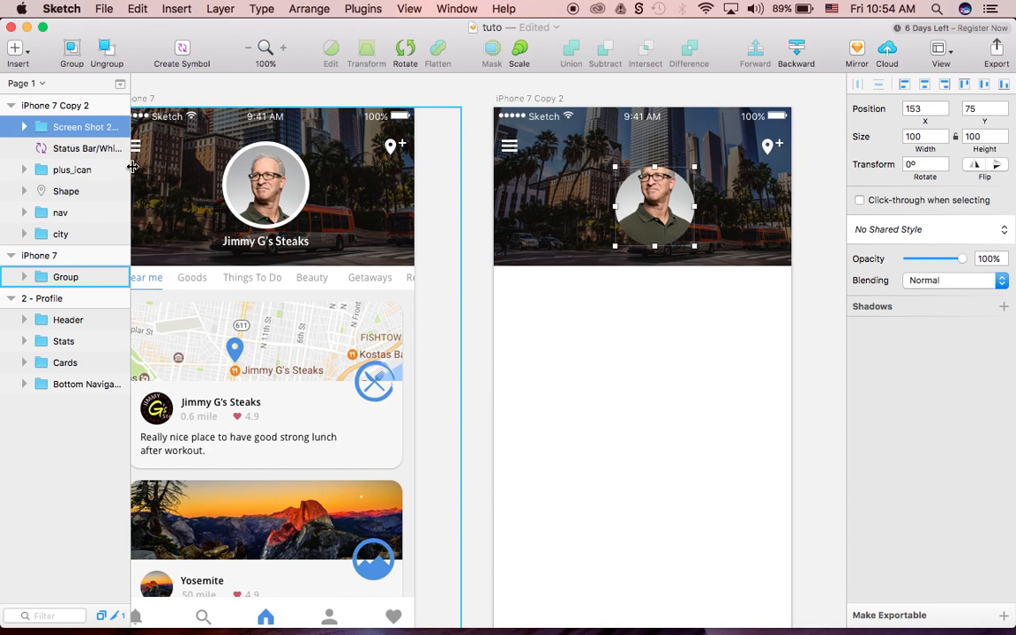
- Enable the white border on the Mask circle inside the photo group and set its thickness to 10
click(24, 127)
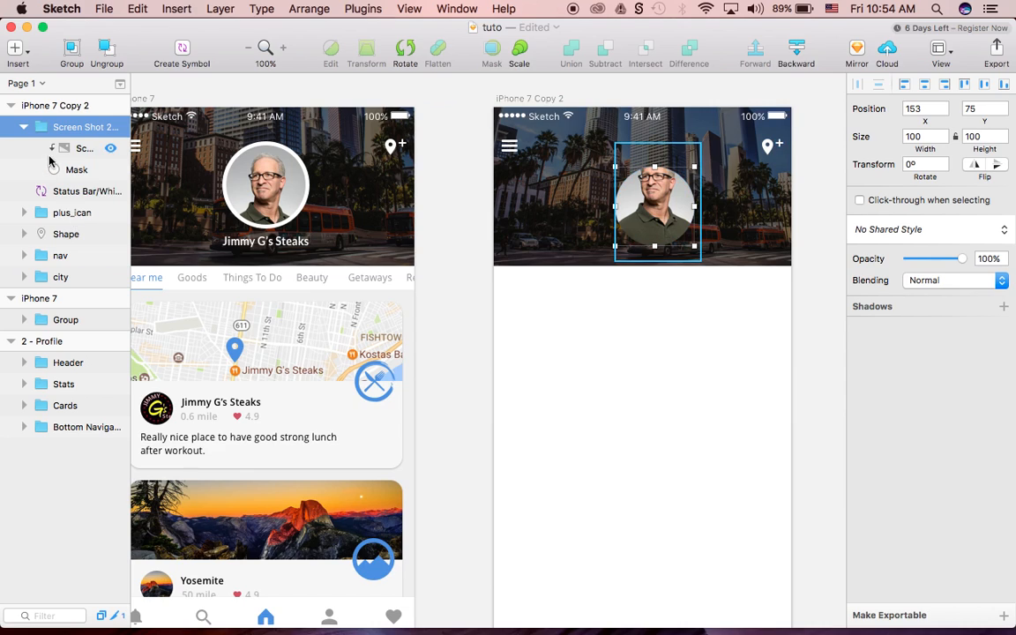
click(66, 168)
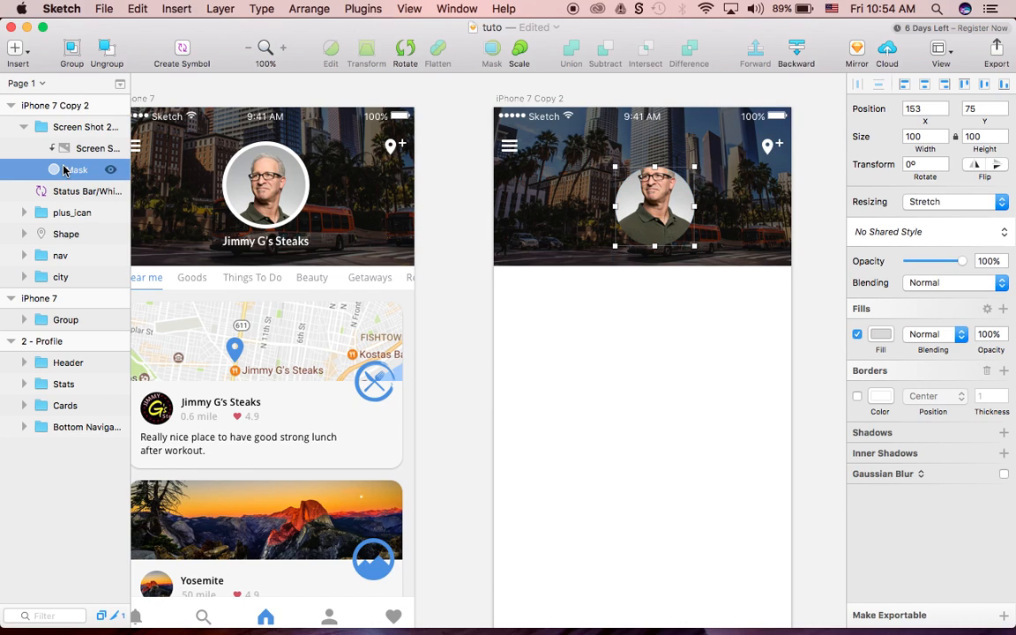
click(857, 398)
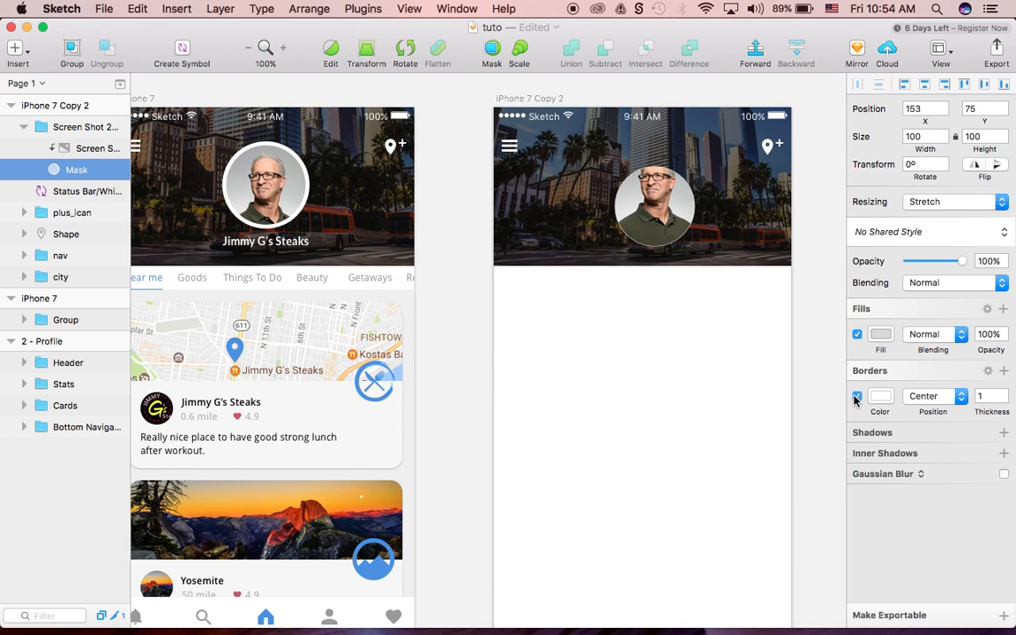
click(1004, 394)
click(1005, 393)
click(1004, 394)
click(1004, 393)
click(1004, 393)
click(1004, 394)
click(1004, 393)
click(1004, 394)
click(1004, 394)
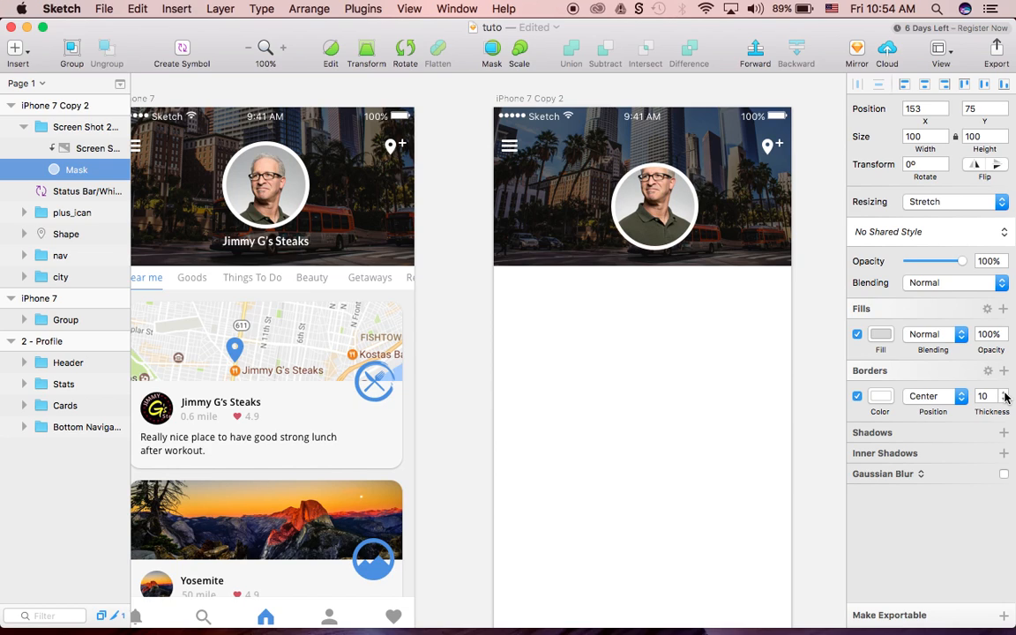
- Move the portrait image down inside its circular mask to Y 66 so the face is framed
click(681, 210)
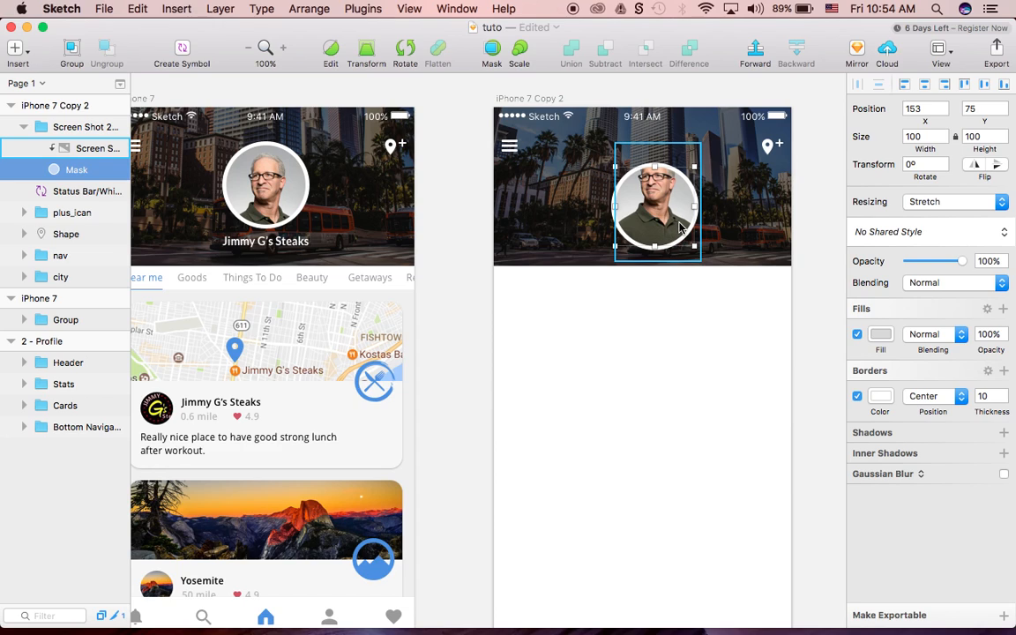
click(84, 152)
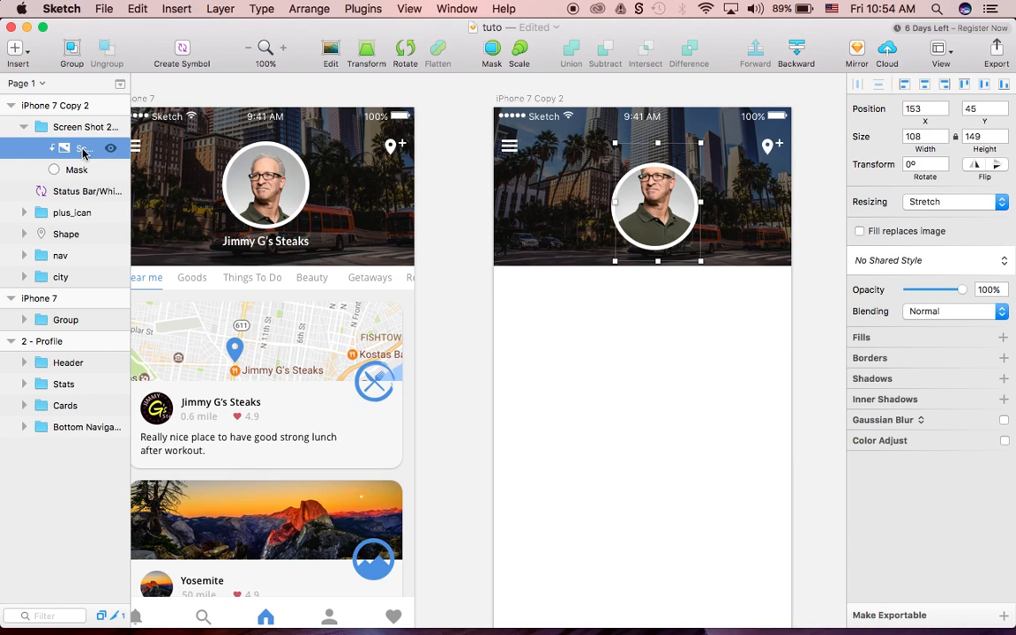
key(shift+Down)
key(shift+Down)
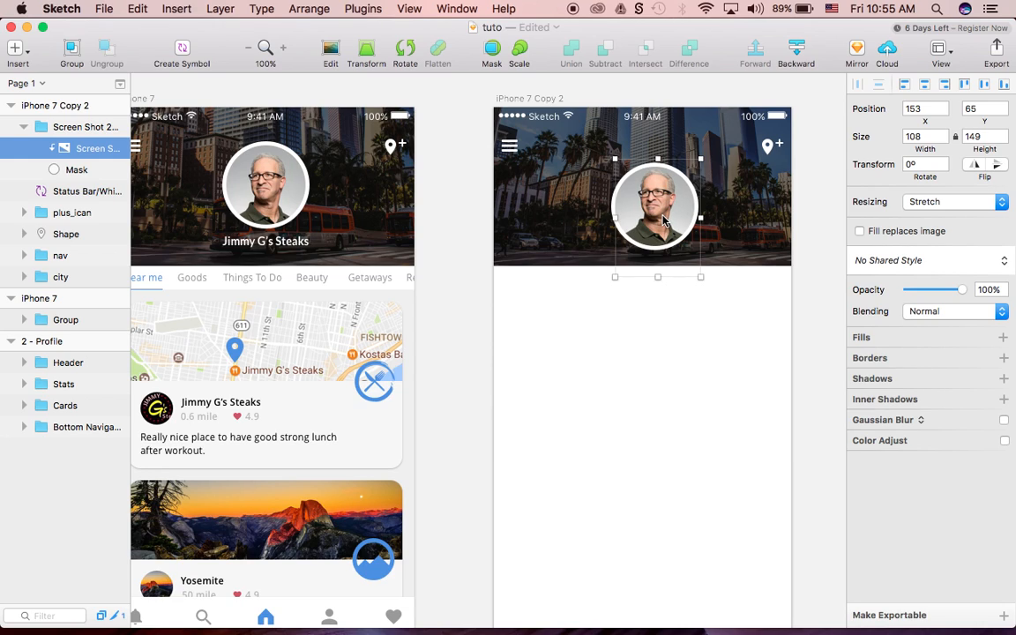
drag(663, 221, 664, 221)
key(Down)
key(Down)
key(Down)
key(Down)
key(Down)
key(Down)
key(Down)
key(Down)
key(Down)
key(Down)
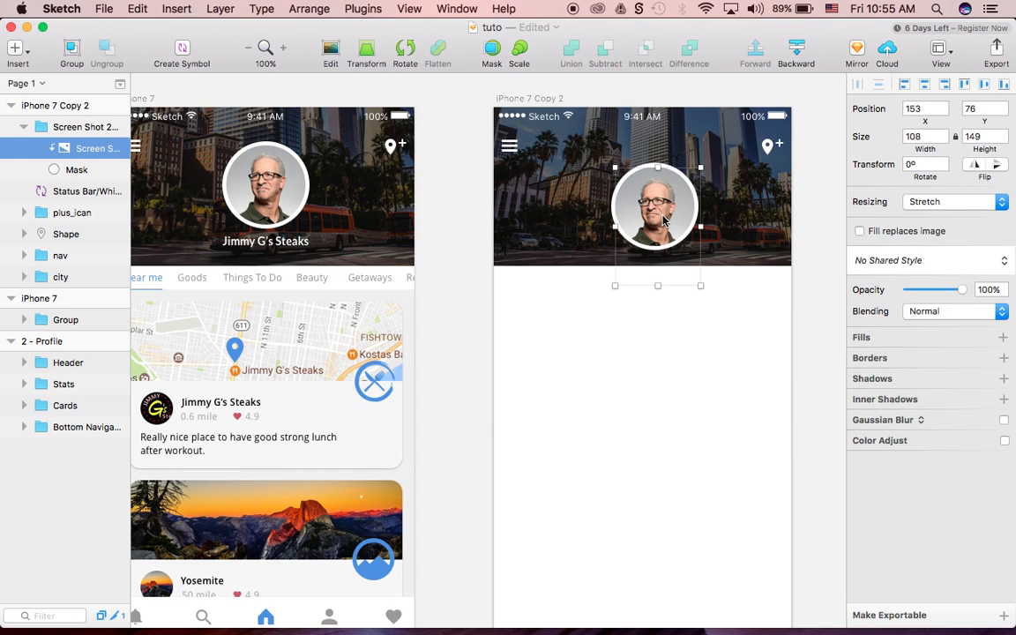
key(shift+Up)
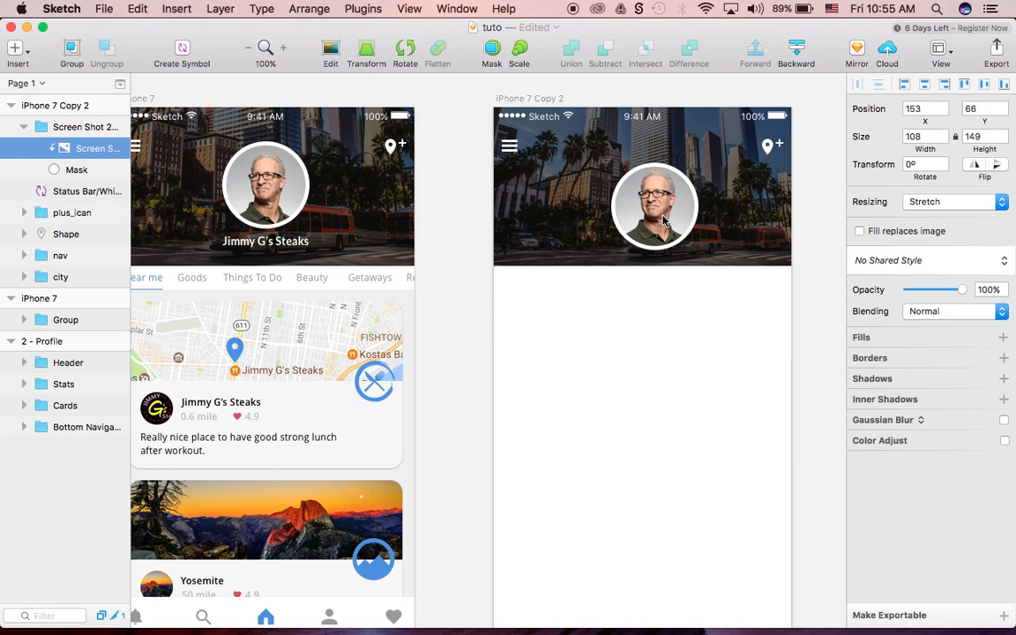
- Center the masked photo group horizontally on iPhone 7 Copy 2 and align it to the artboard's top edge
click(78, 130)
click(24, 127)
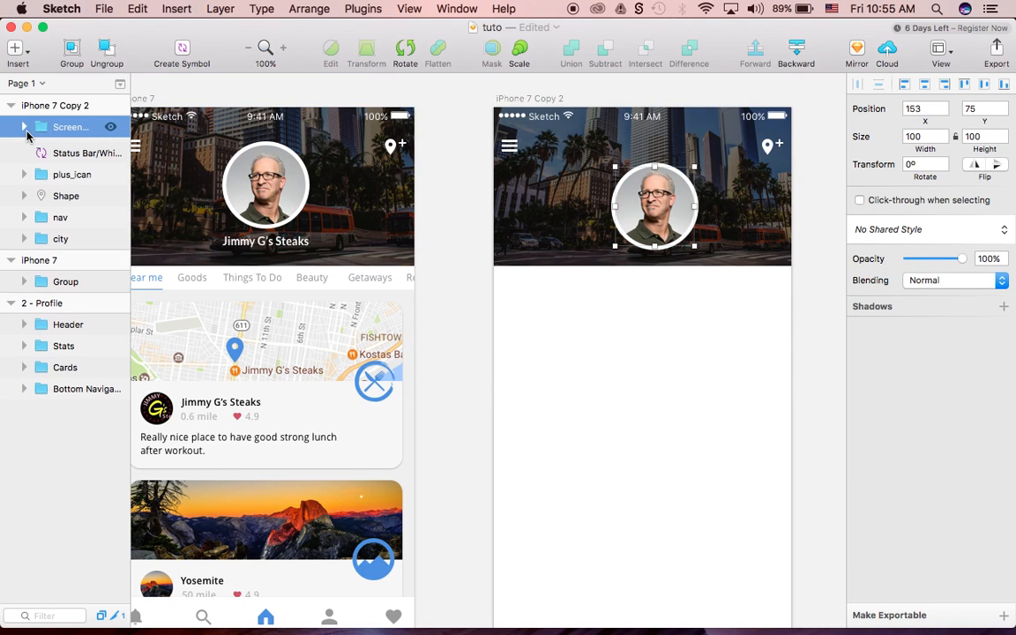
click(926, 85)
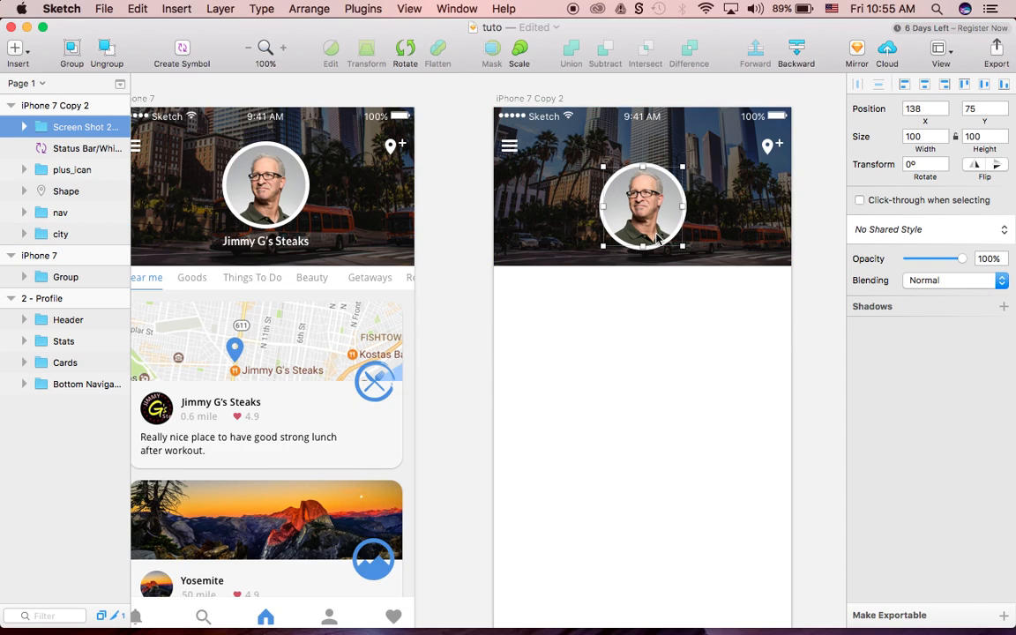
click(965, 84)
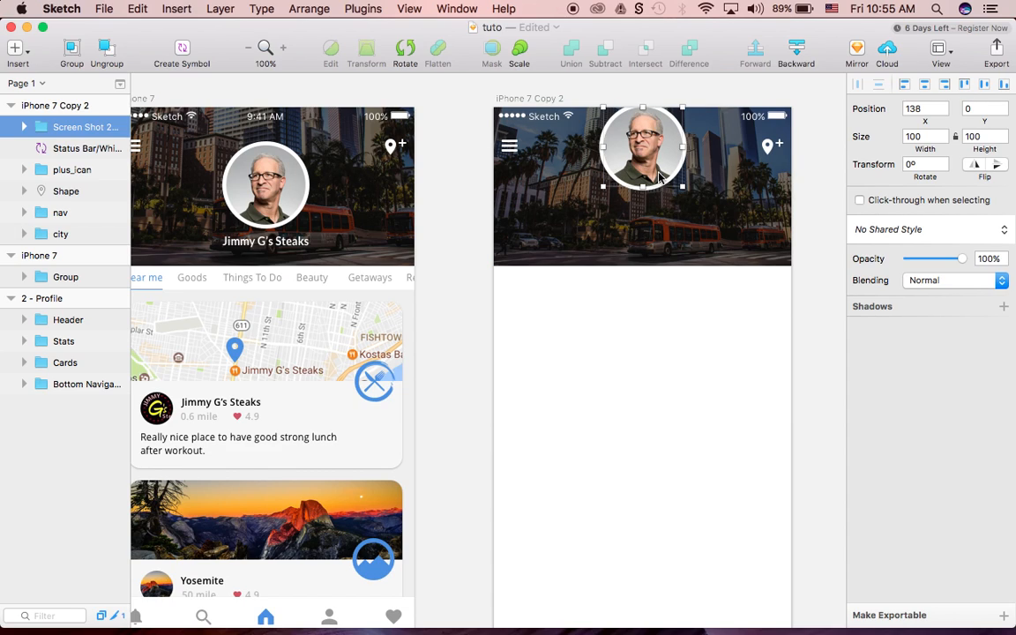
- Nudge the masked photo group down below the status bar, roughly level with the photo in the iPhone 7 header
key(shift+Down)
key(shift+Down)
key(shift+Down)
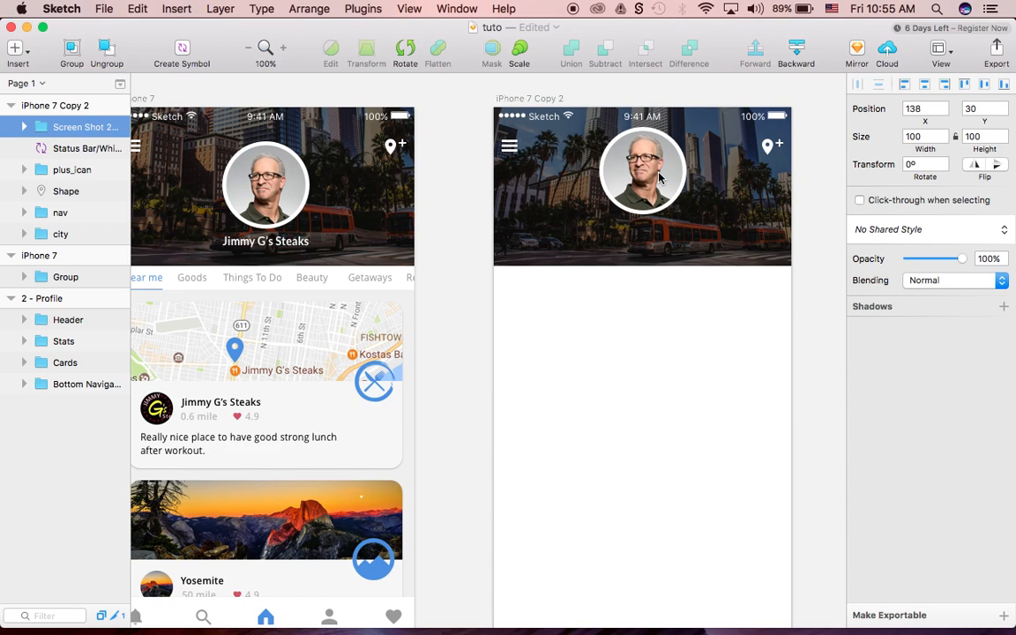
key(Up)
key(Up)
key(Up)
key(Up)
key(Up)
key(Up)
key(Up)
key(Up)
key(Up)
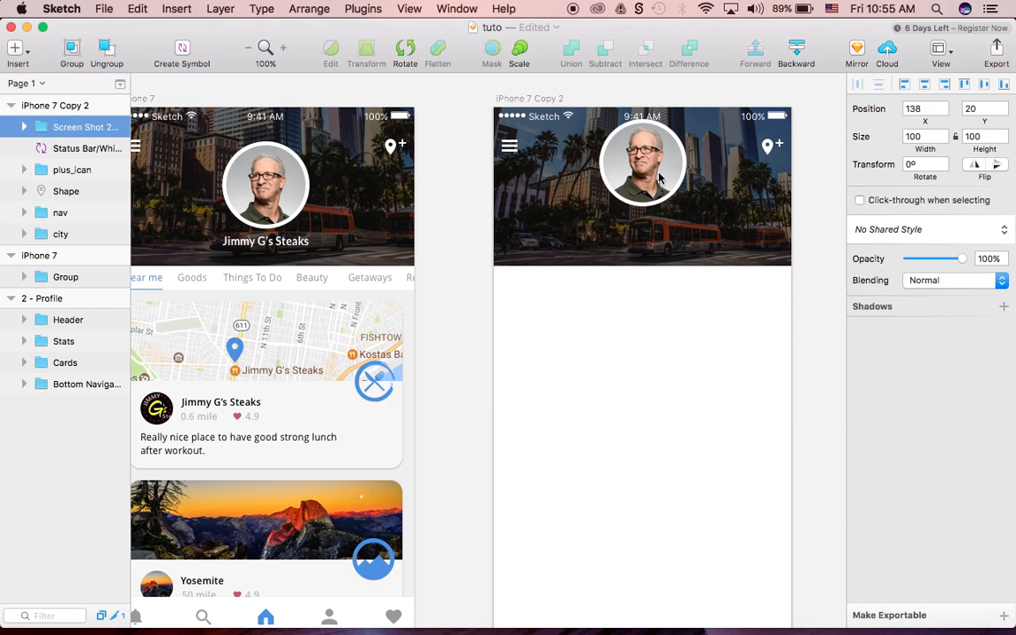
key(shift+Down)
key(shift+Down)
key(shift+Down)
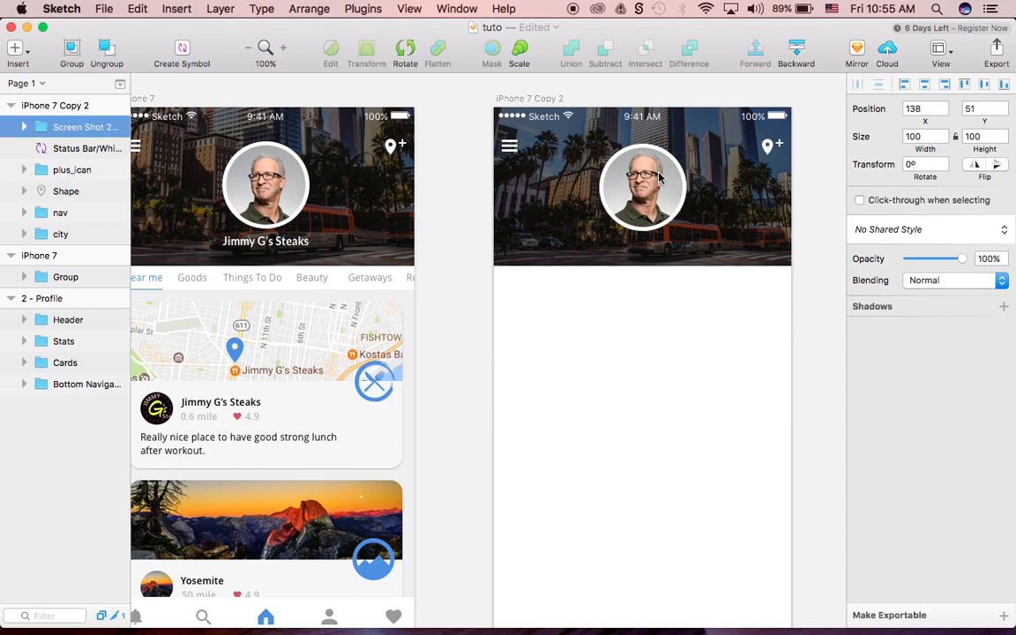
key(Up)
key(Up)
key(Up)
key(Up)
key(Up)
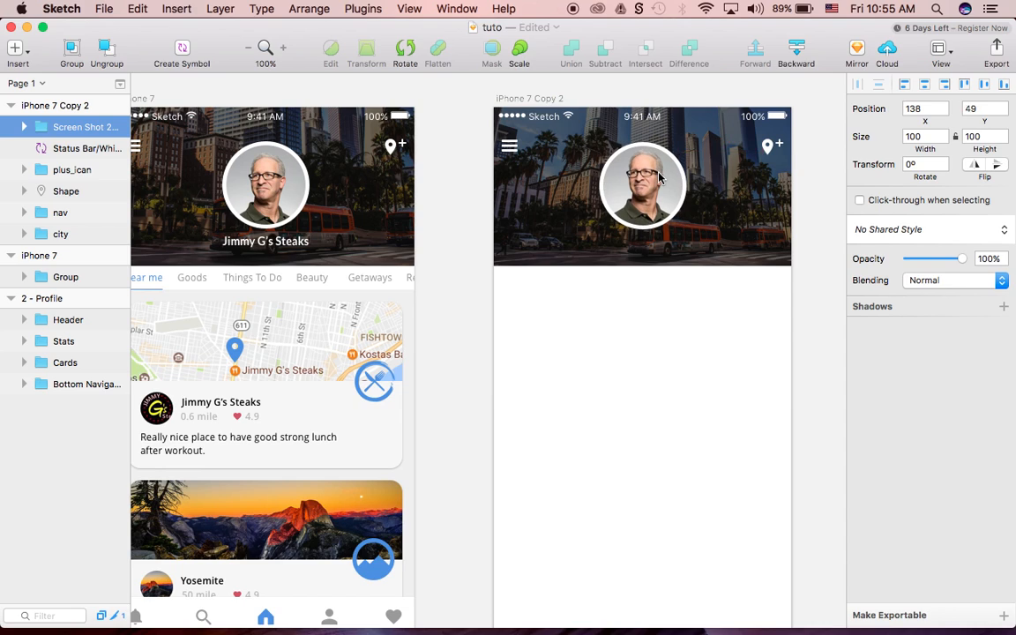
- Check the text style of the iPhone 7 header title, and add a "Jimmy G's Steaks" text layer below the iPhone 7 Copy 2 header
super+click(295, 251)
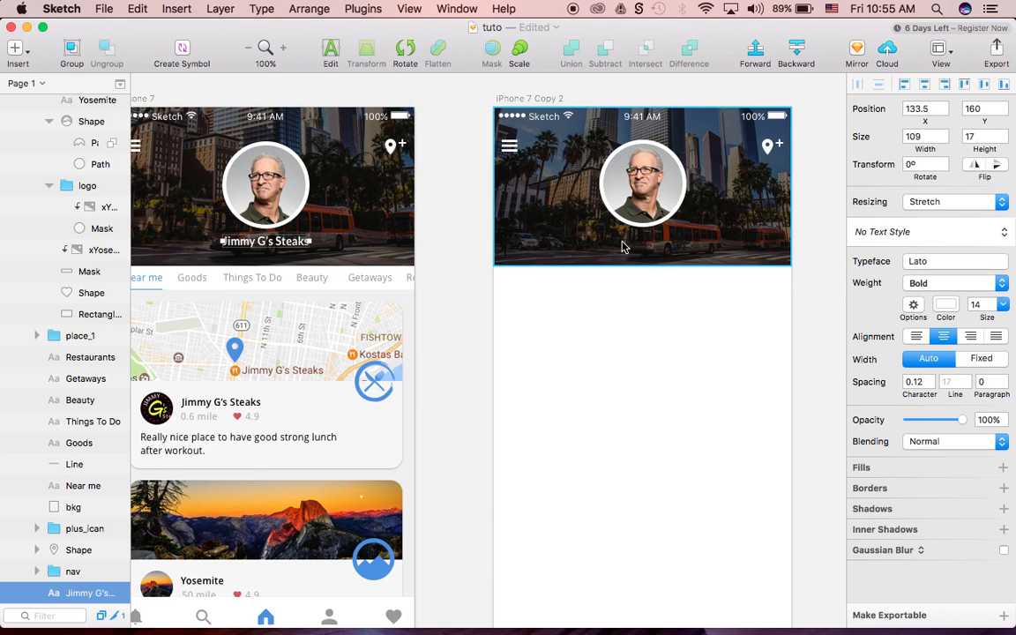
click(16, 50)
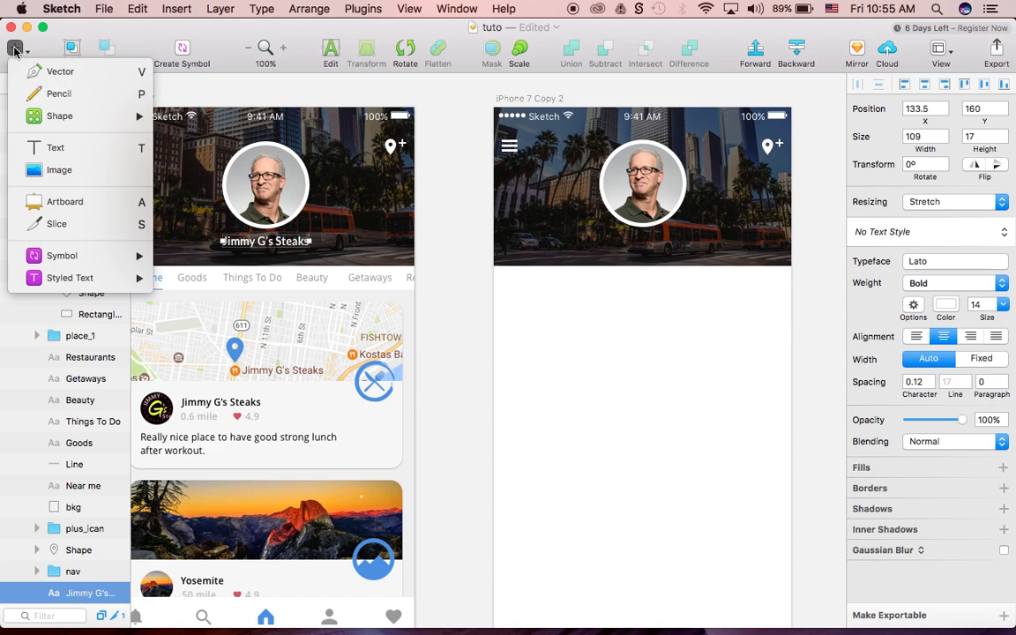
click(49, 146)
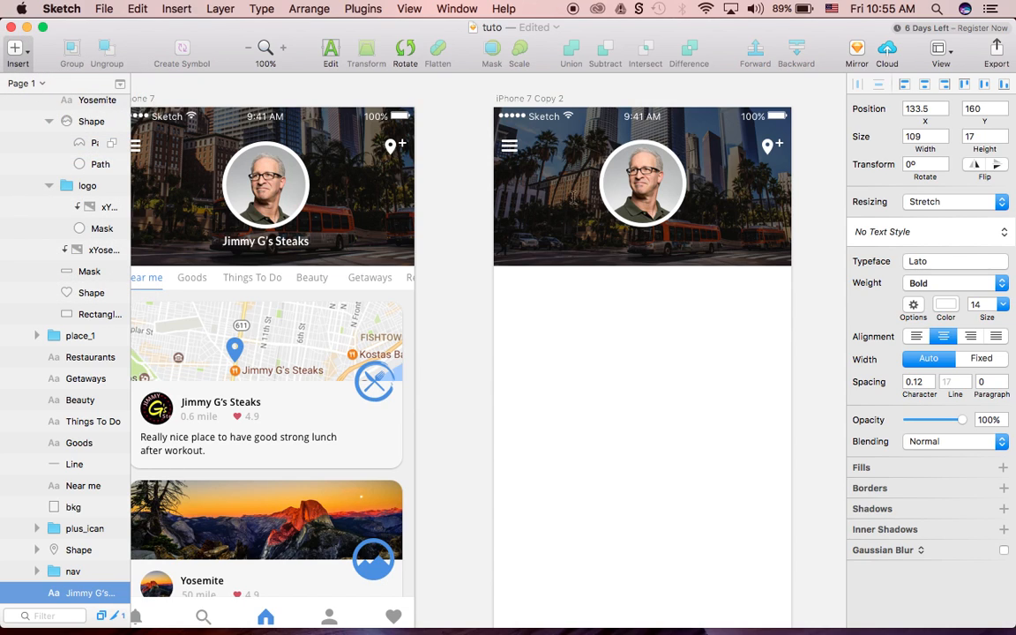
click(593, 303)
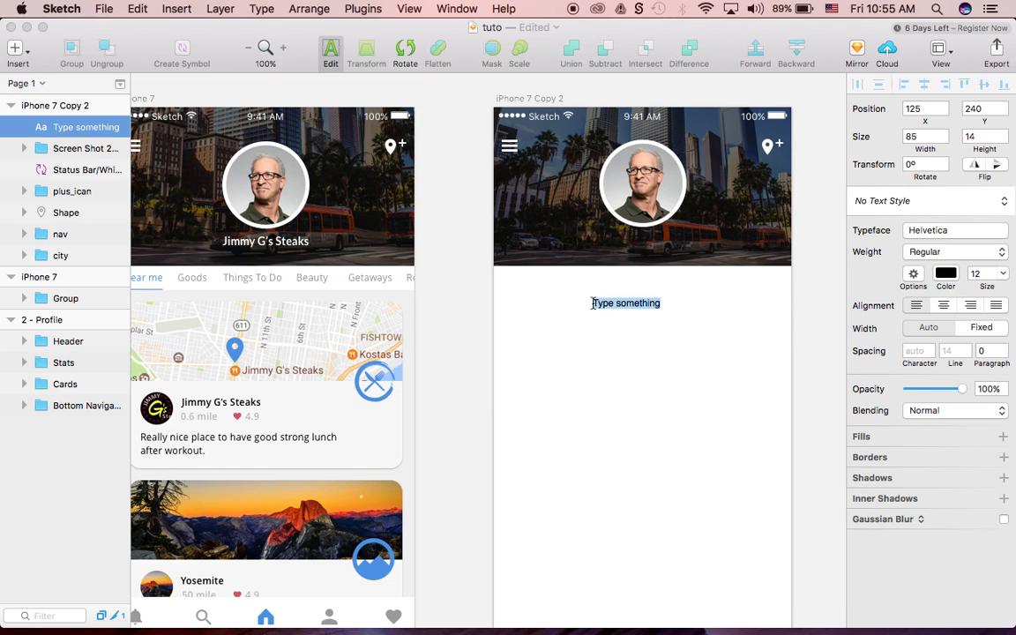
text(Jimmy G's Steaks)
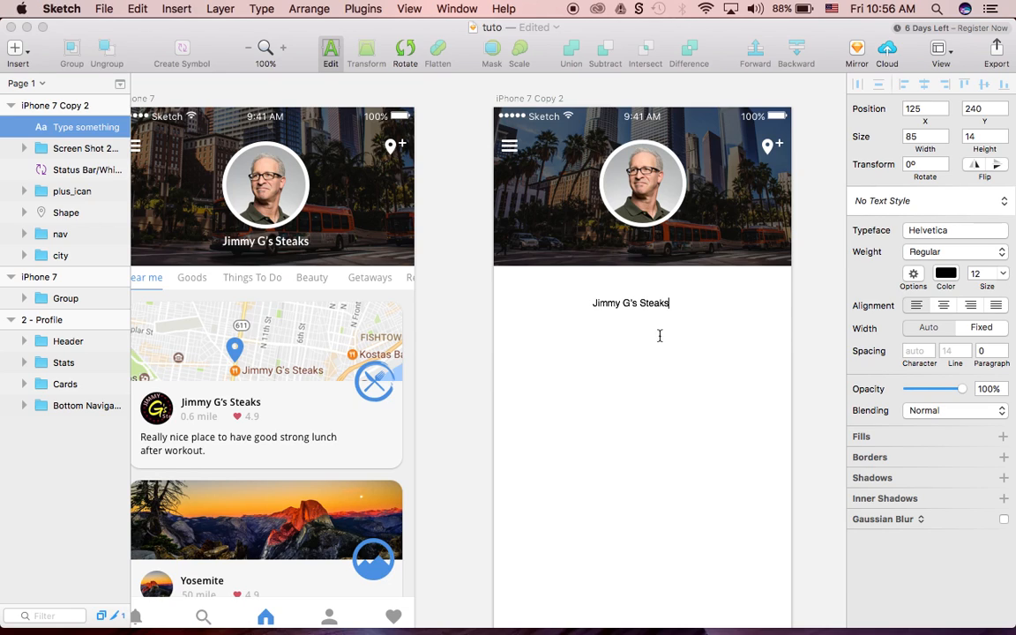
click(978, 253)
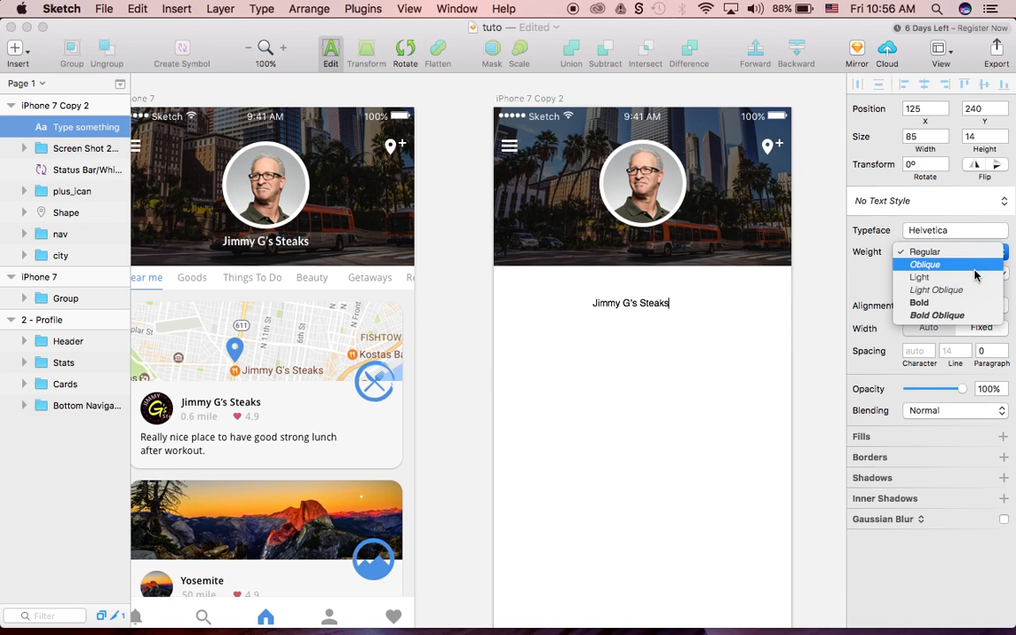
click(982, 234)
click(982, 234)
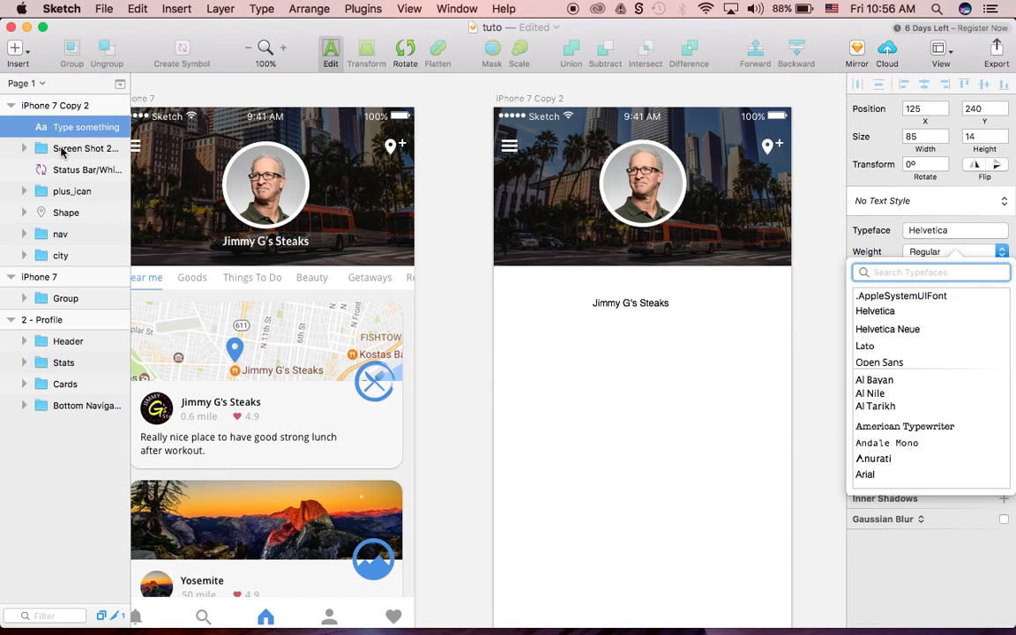
- Set the "Jimmy G's Steaks" text on iPhone 7 Copy 2 to the Lato typeface in Bold weight
click(65, 146)
click(67, 129)
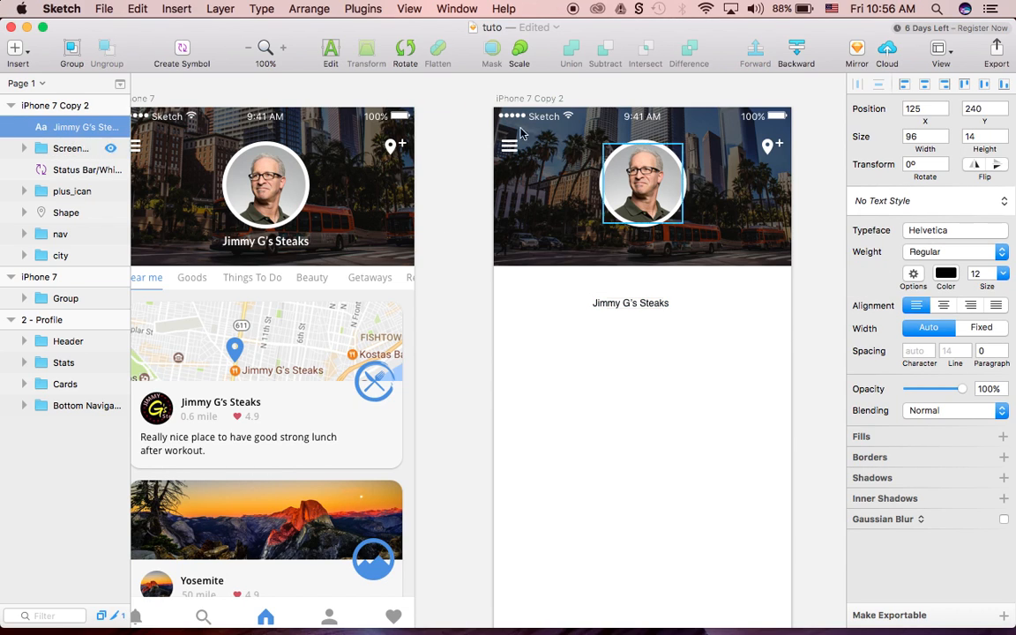
click(946, 231)
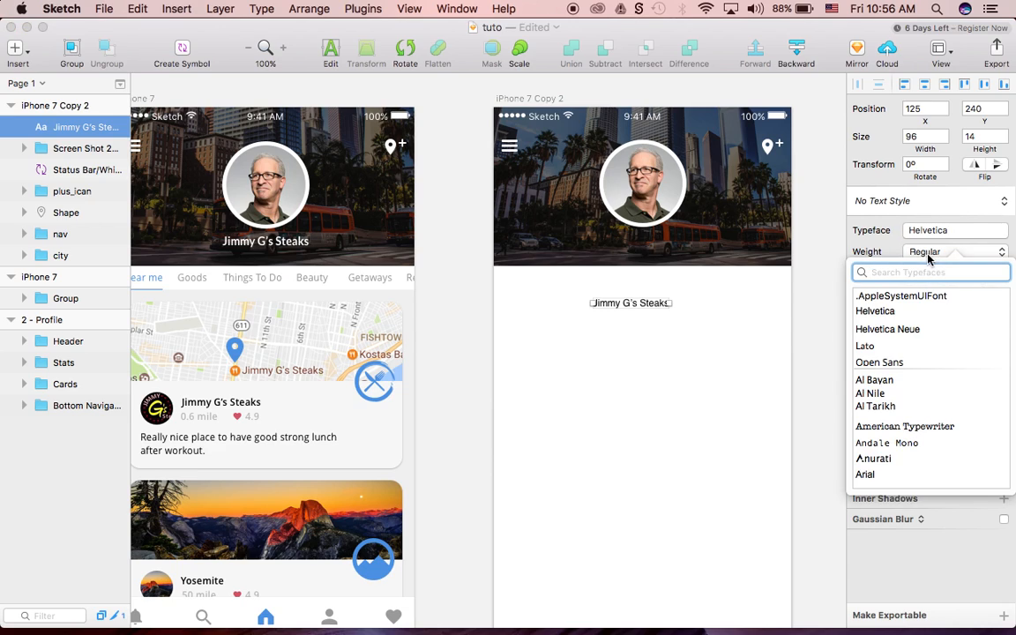
text(lato)
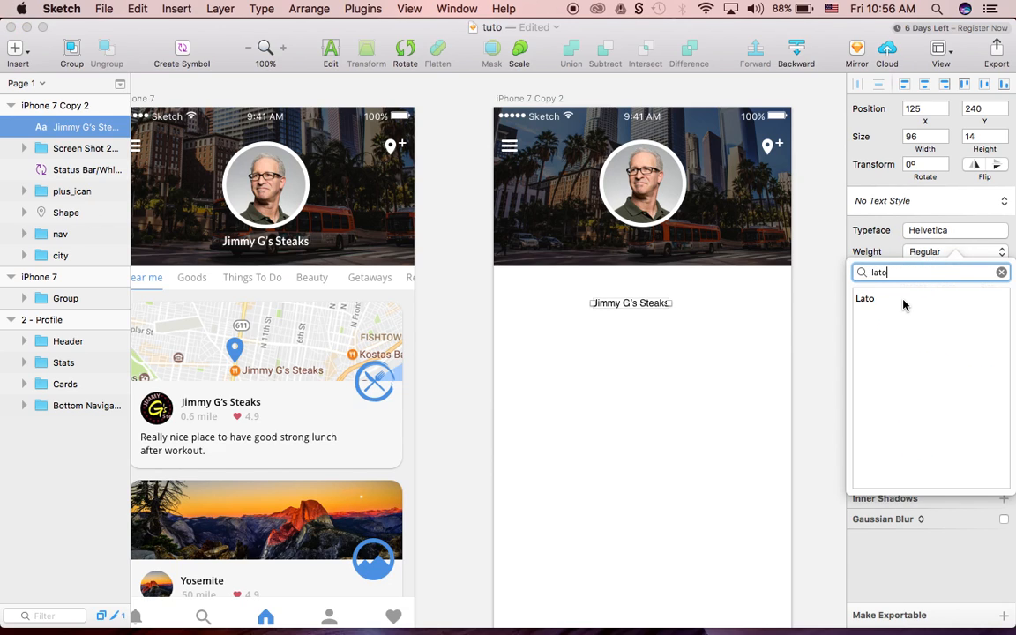
click(868, 300)
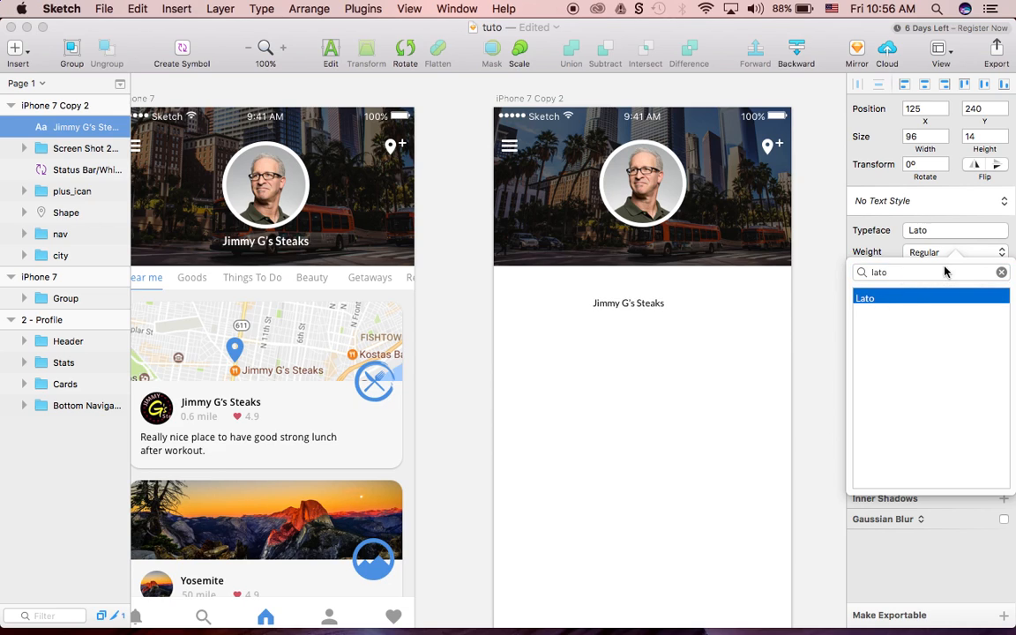
click(981, 253)
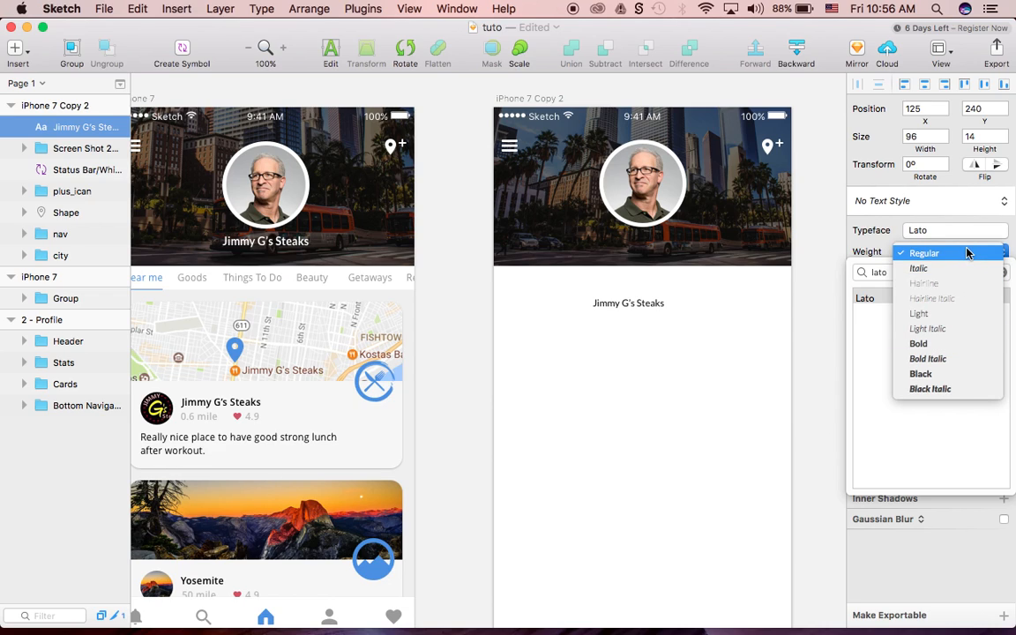
click(965, 343)
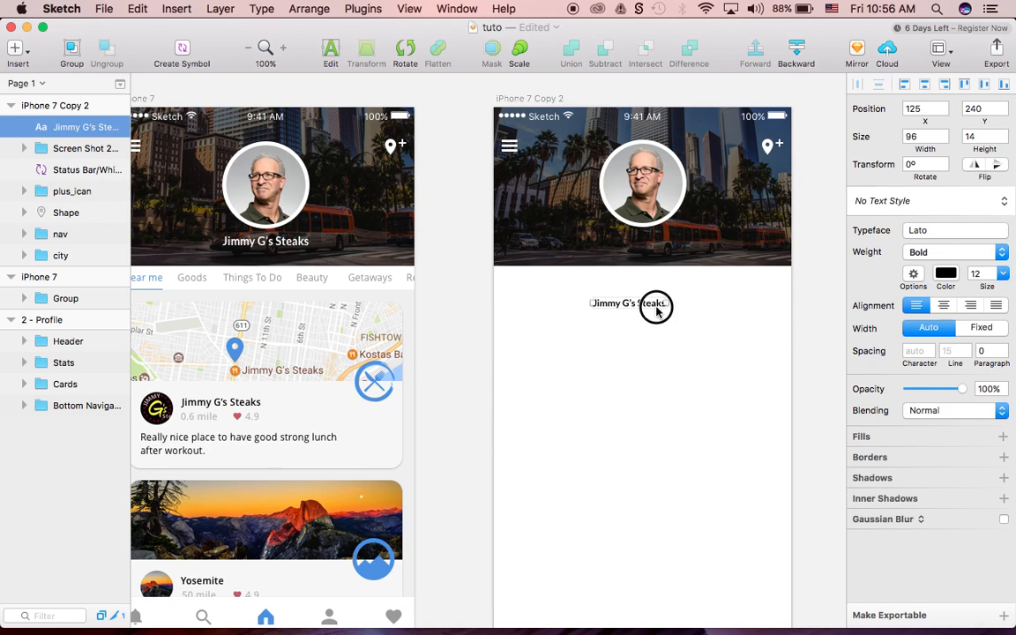
- Center the title text horizontally on the artboard and move it up onto the header image, to Y 179
click(926, 86)
key(shift+Up)
key(shift+Up)
key(shift+Up)
key(shift+Up)
key(shift+Up)
key(shift+Up)
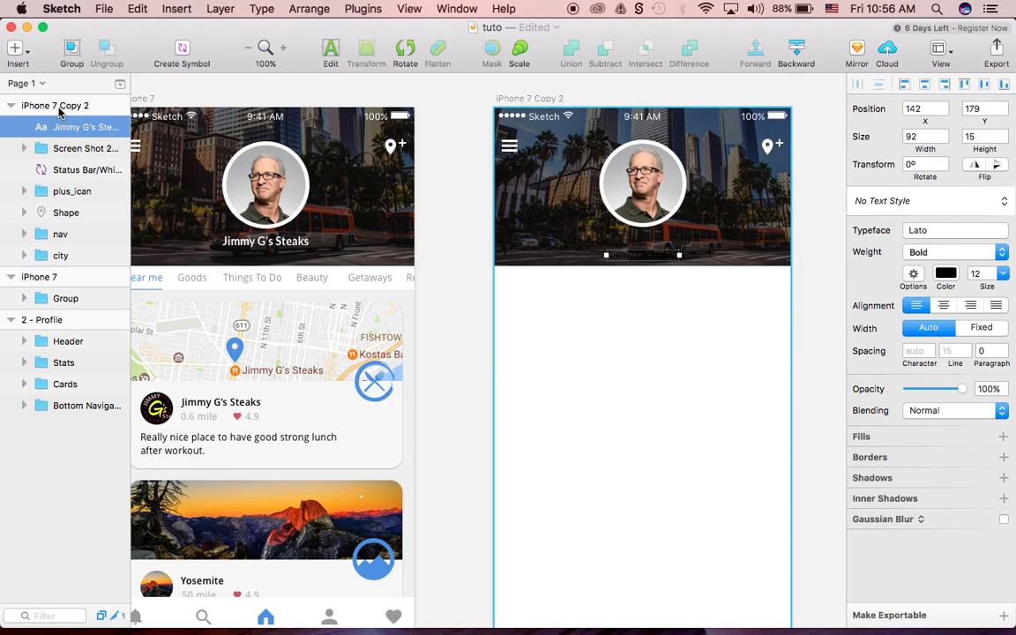
- Change the title text's color to white (FFFFFF)
click(945, 275)
drag(922, 314, 716, 210)
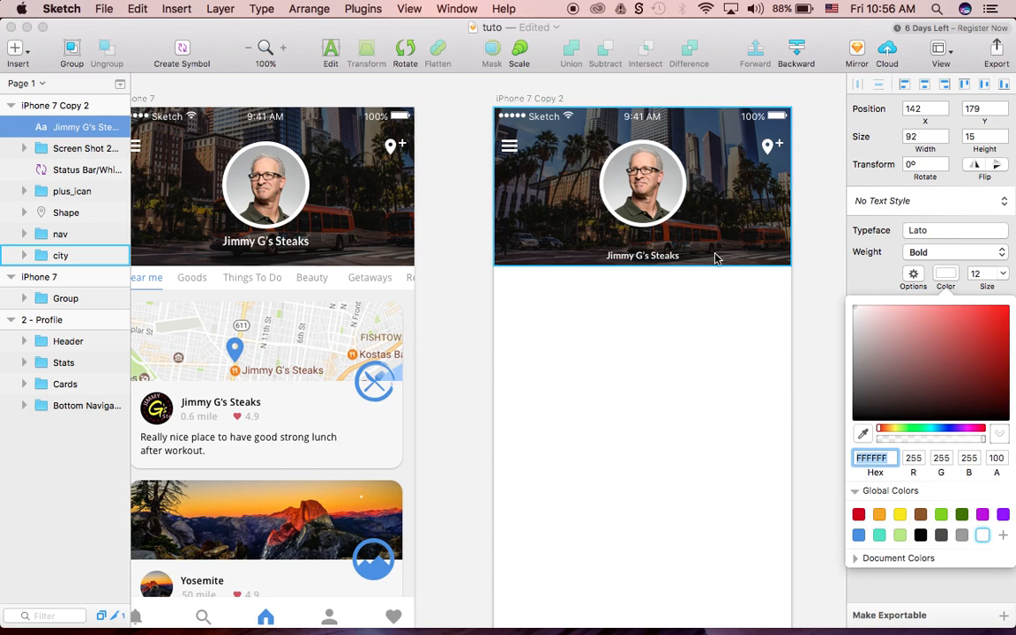
double_click(79, 129)
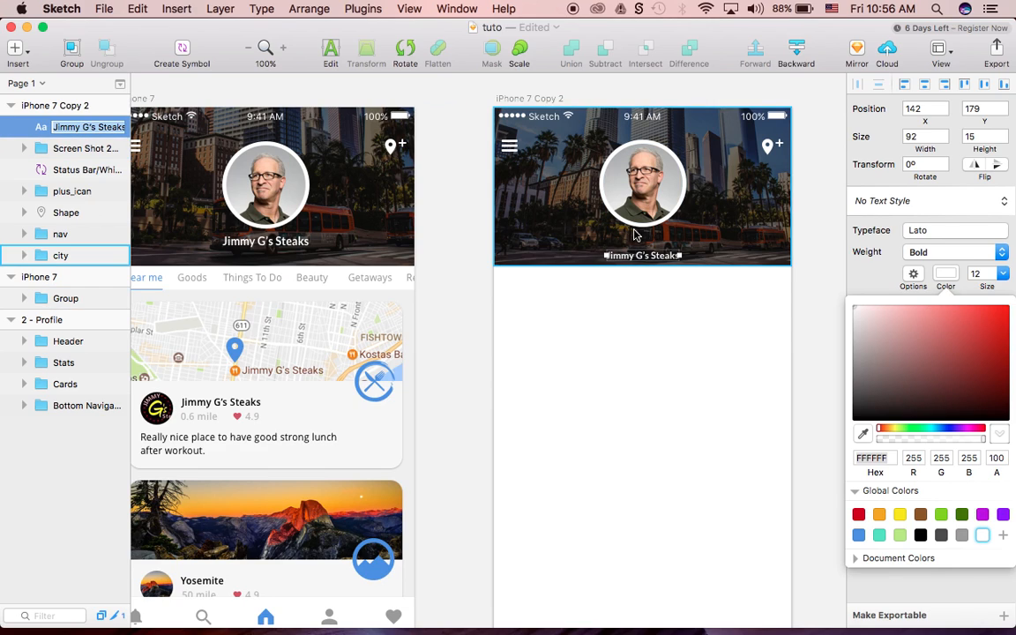
- Nudge the white title up to Y 159 so it sits just beneath the circular photo
click(642, 259)
key(shift+Up)
key(shift+Up)
key(shift+Up)
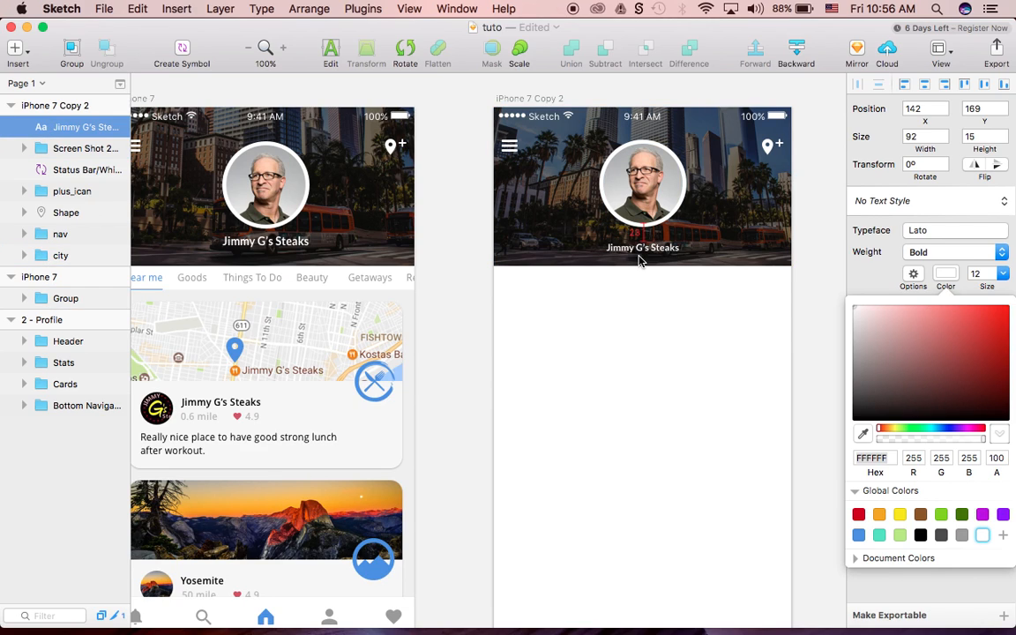
key(shift+Down)
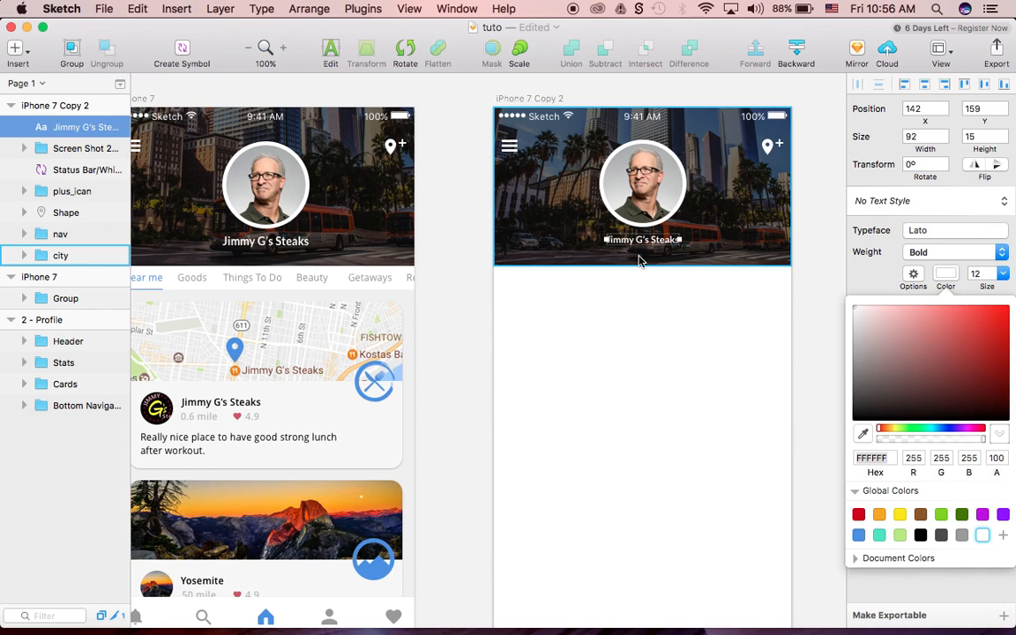
key(Down)
key(Down)
key(Down)
key(Down)
key(Down)
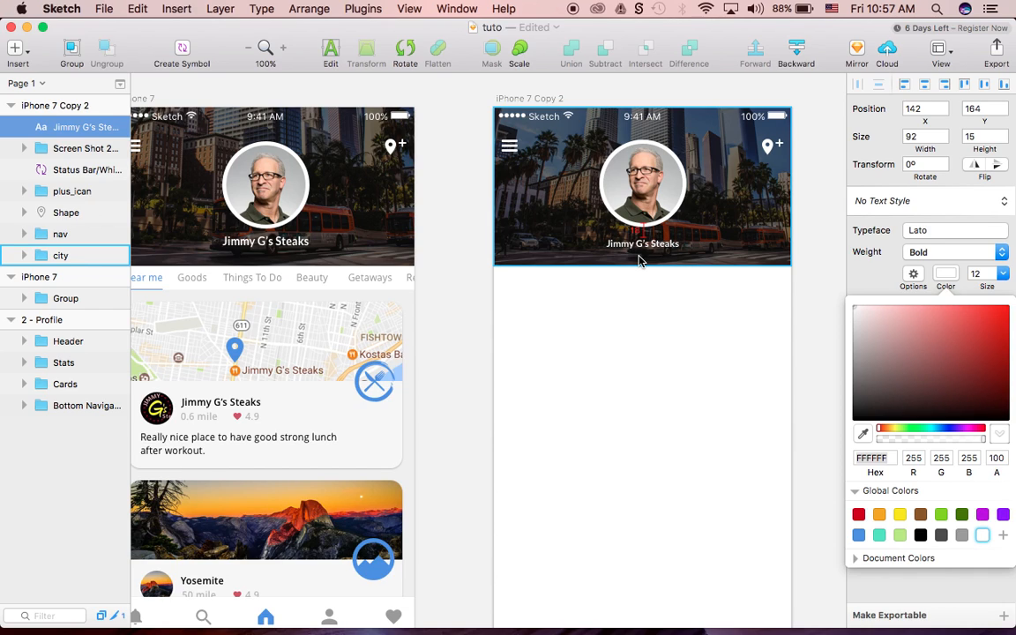
key(Up)
key(Up)
key(Up)
key(Up)
key(Up)
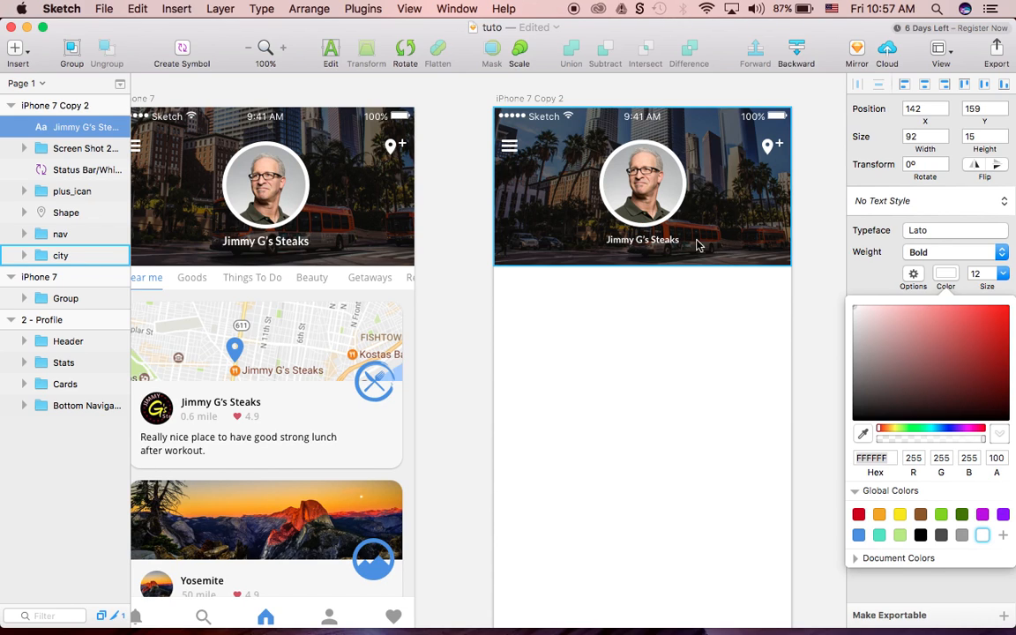
- Compare the title with the iPhone 7 original, set its font size to 14, and center it horizontally on the artboard
scroll(622, 338, left, 5)
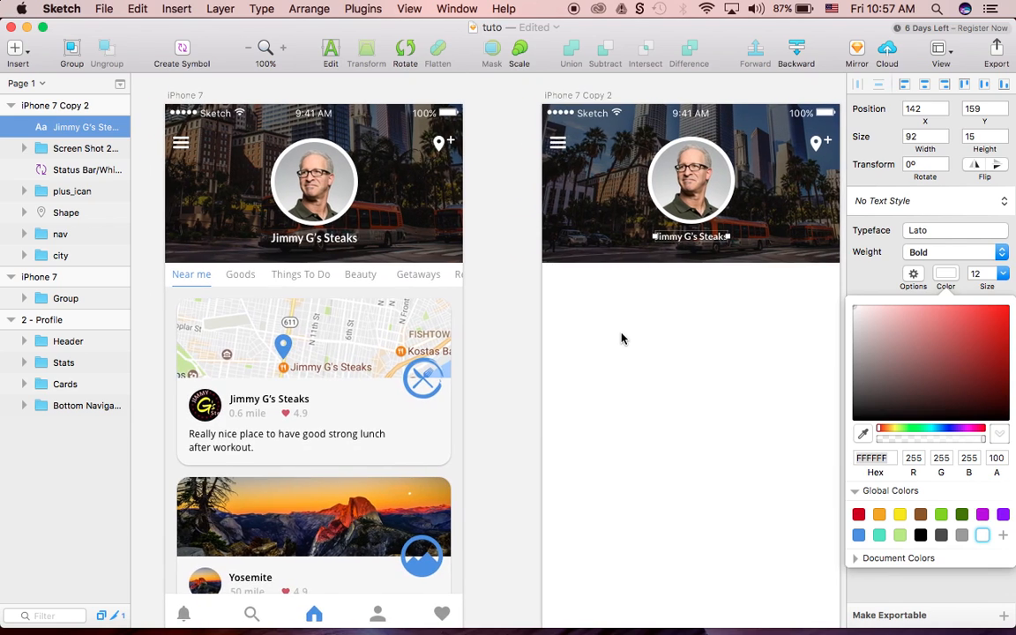
scroll(622, 338, right, 2)
scroll(622, 338, down, 2)
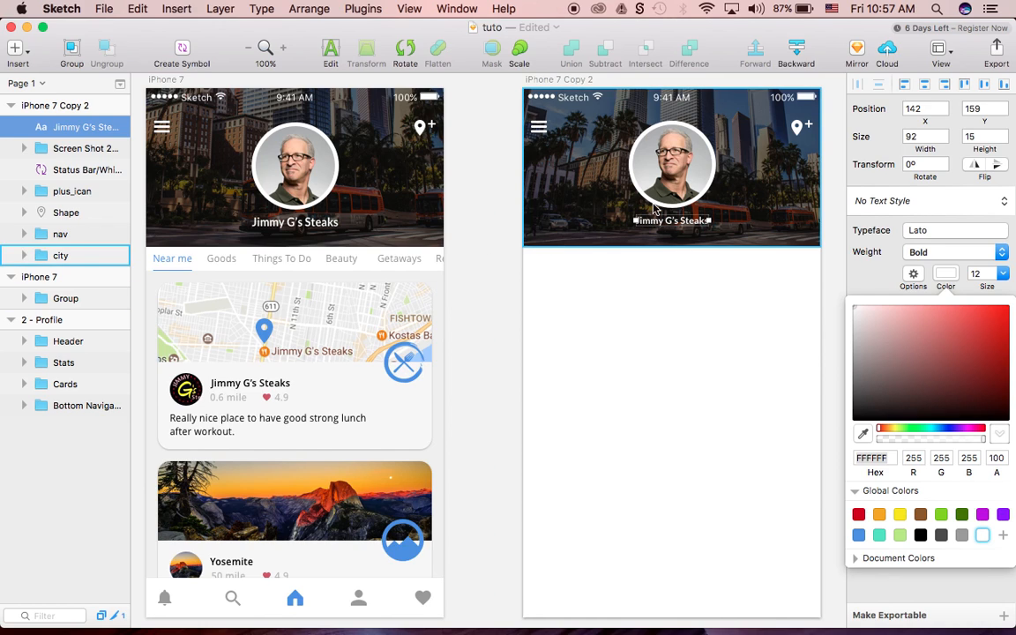
scroll(657, 206, right, 1)
scroll(657, 201, up, 1)
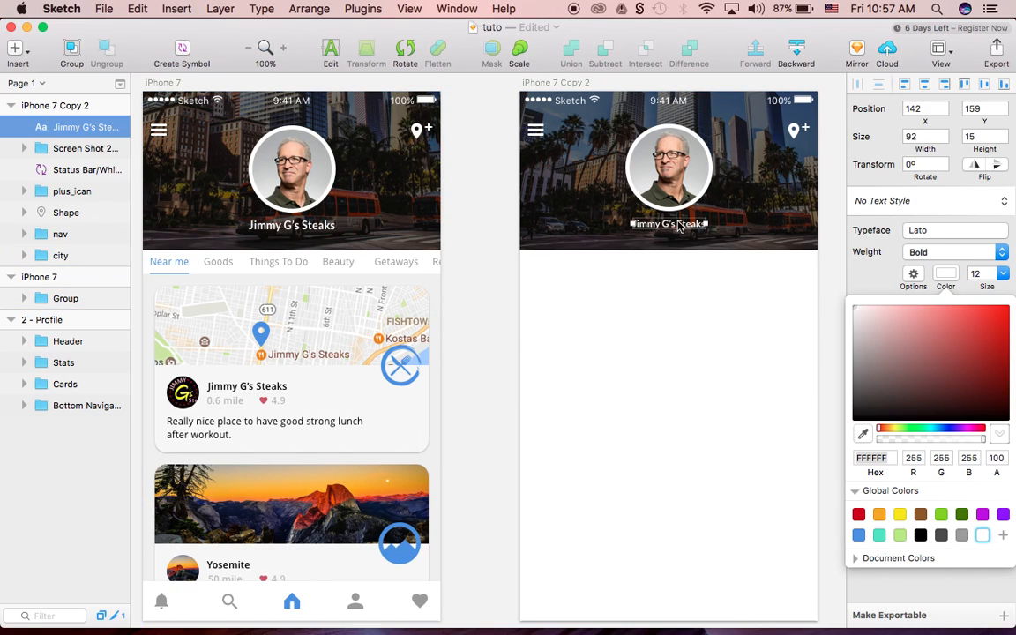
click(314, 230)
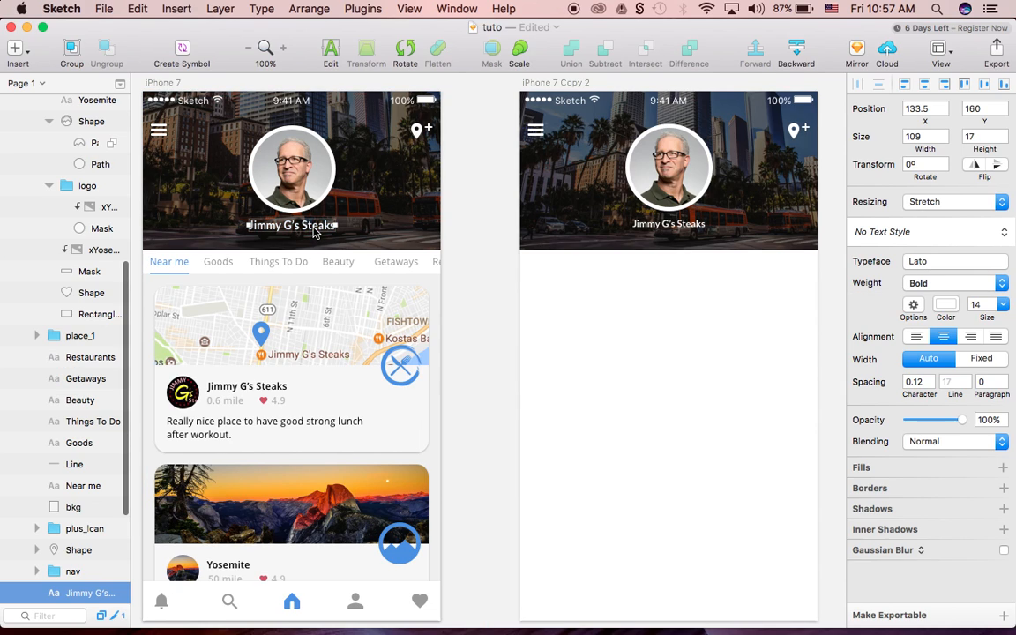
click(694, 228)
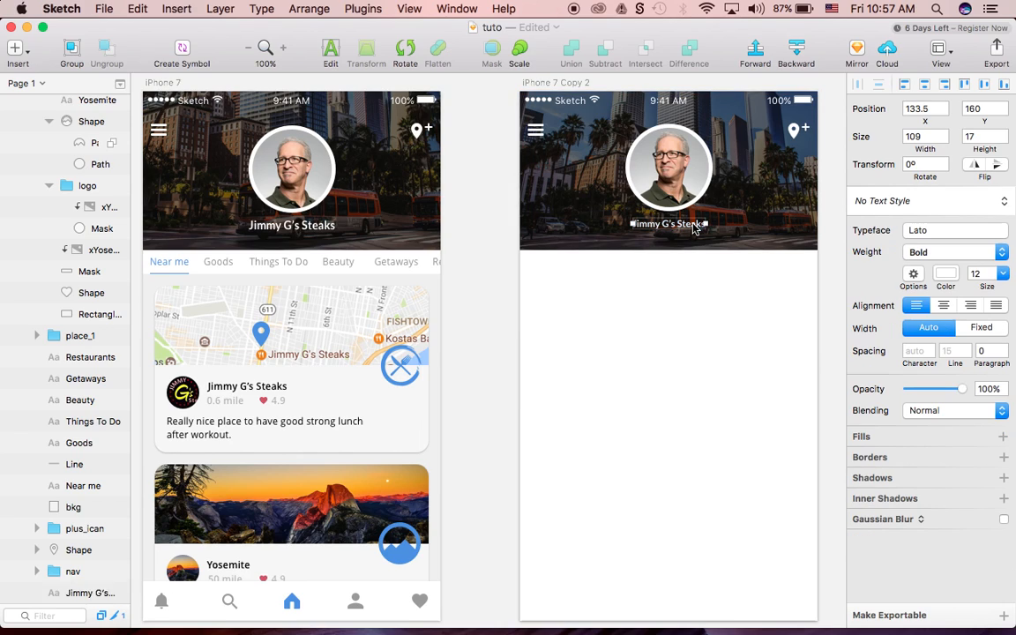
click(1009, 279)
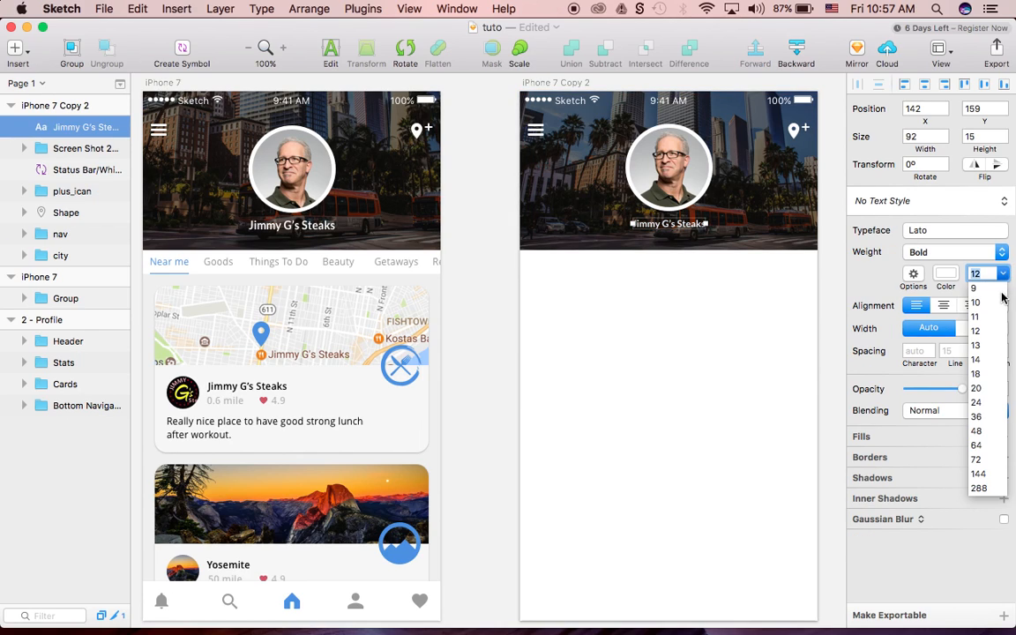
click(987, 358)
click(703, 232)
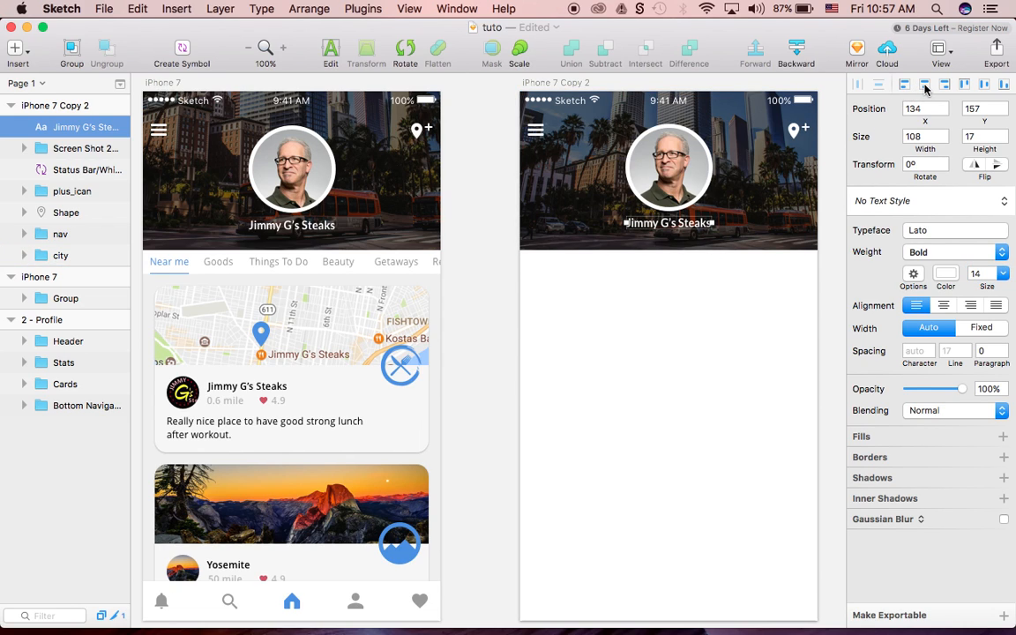
- Check the text style and color of the "Near me" tab and the properties of the iPhone 7 content background
scroll(343, 317, left, 2)
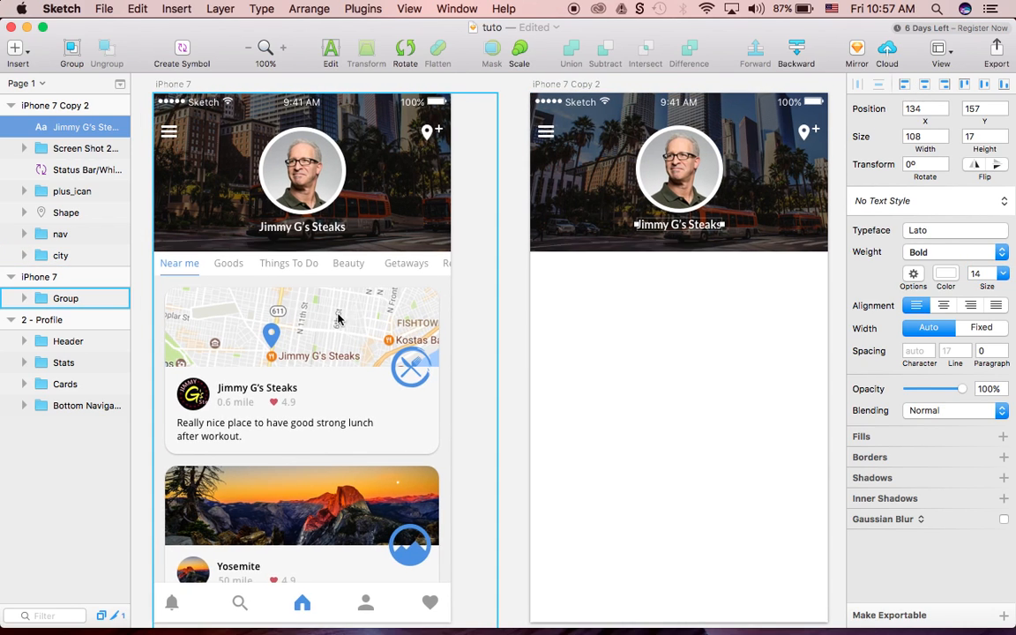
super+click(188, 267)
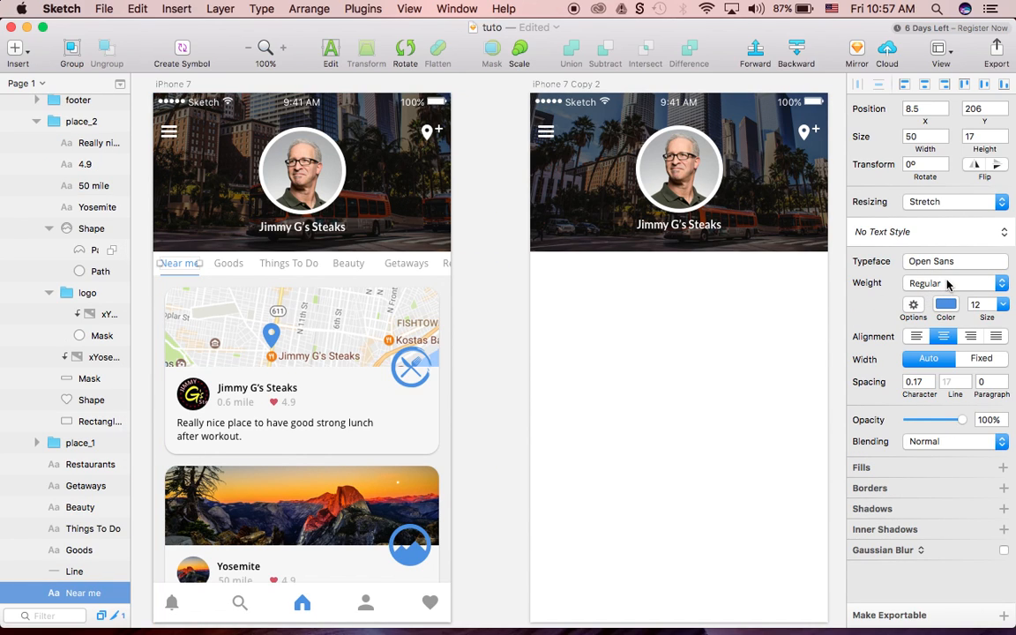
scroll(445, 370, down, 2)
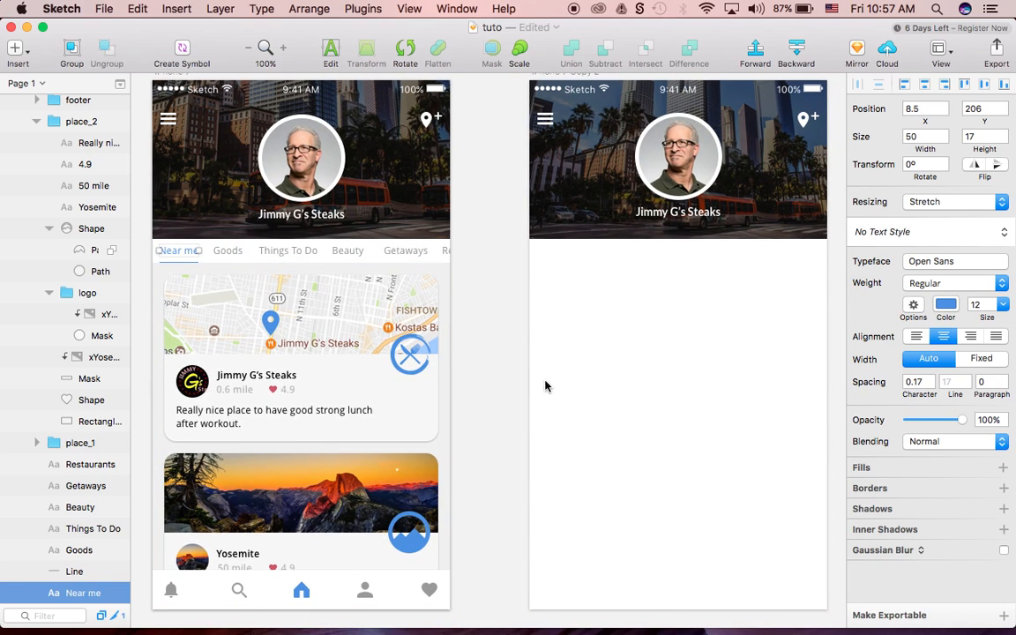
click(946, 304)
click(946, 305)
click(946, 305)
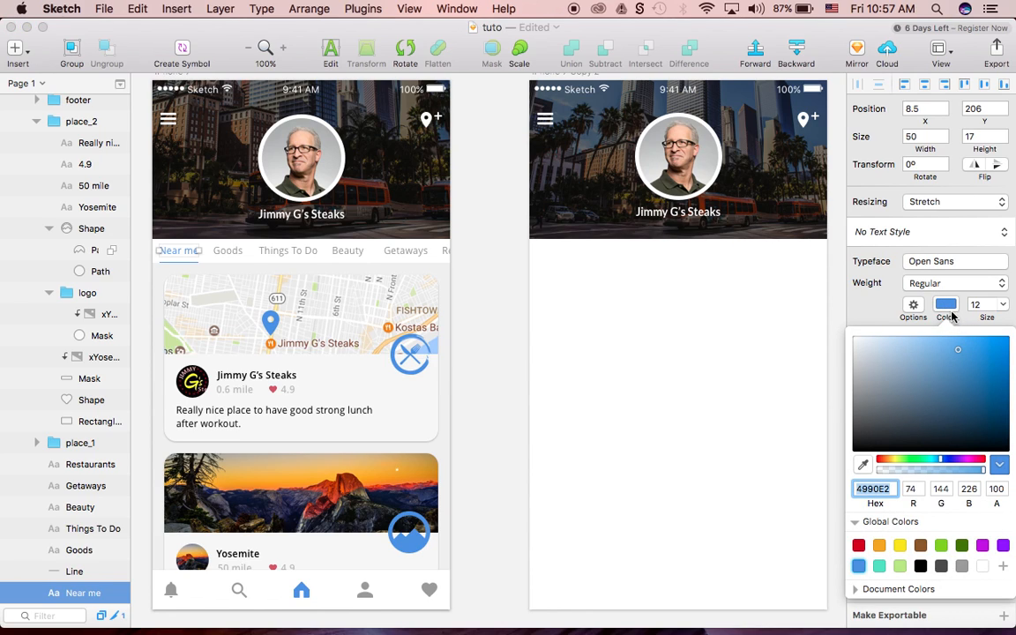
click(946, 304)
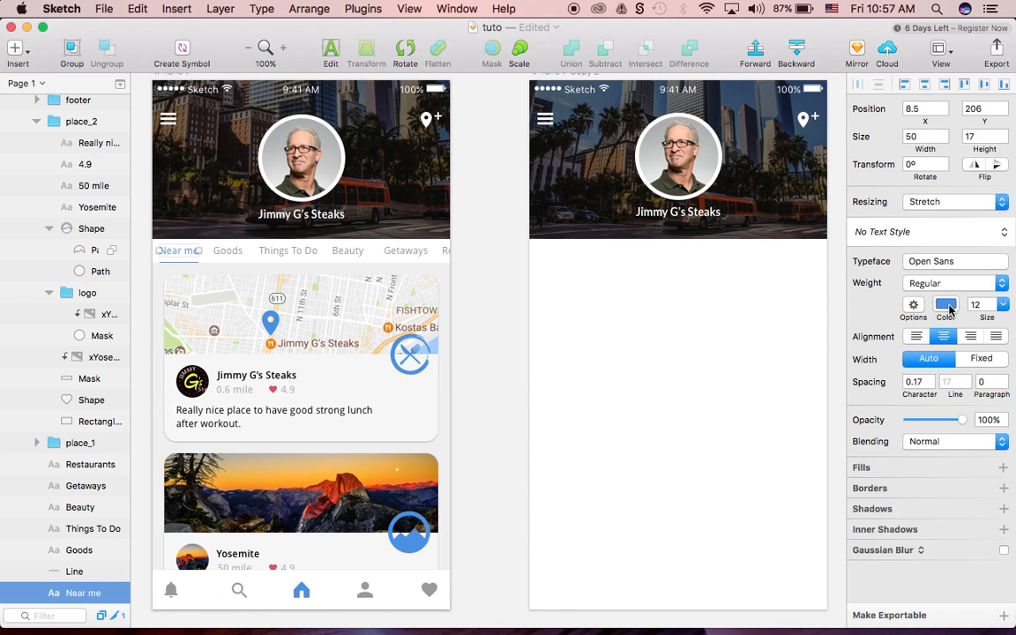
click(444, 289)
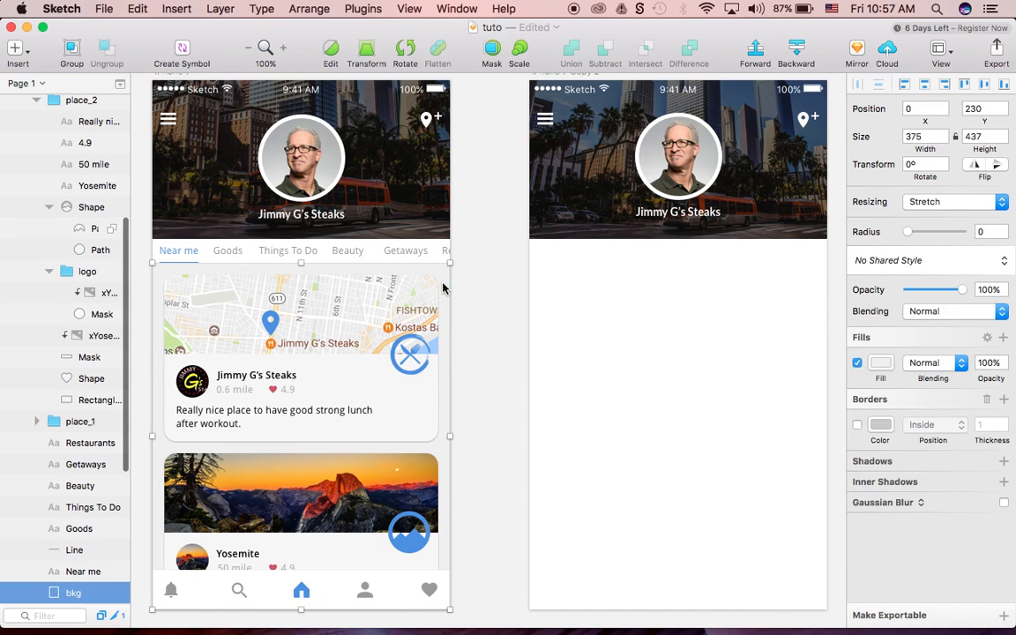
- Draw a rectangle about 379 by 411 below the header on iPhone 7 Copy 2, starting at X 0, Y 276
scroll(595, 307, right, 3)
scroll(595, 307, down, 1)
scroll(594, 307, right, 2)
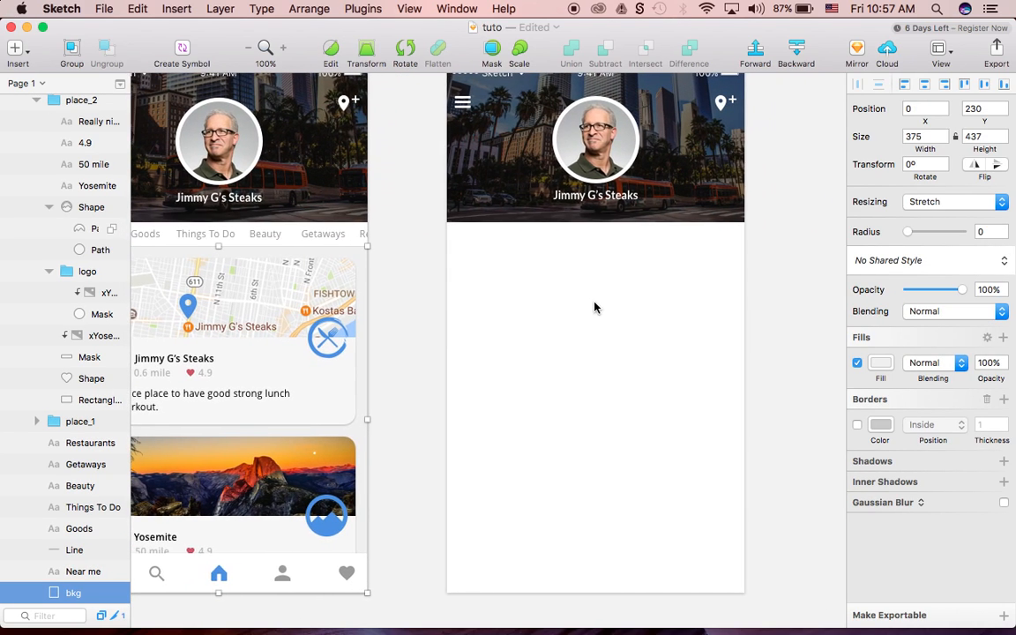
click(23, 54)
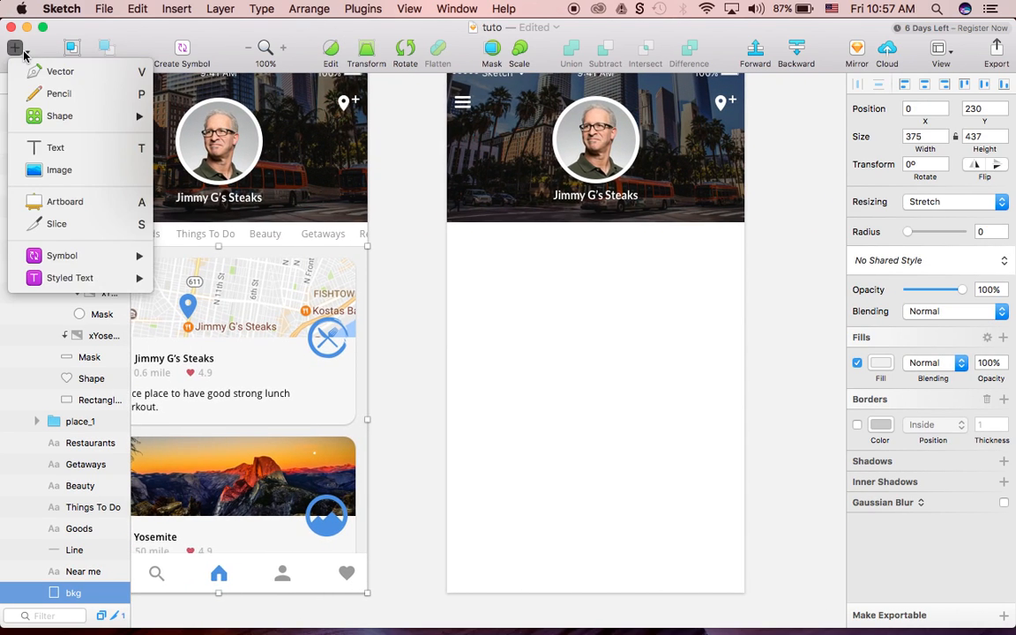
mouse_move(60, 116)
click(201, 167)
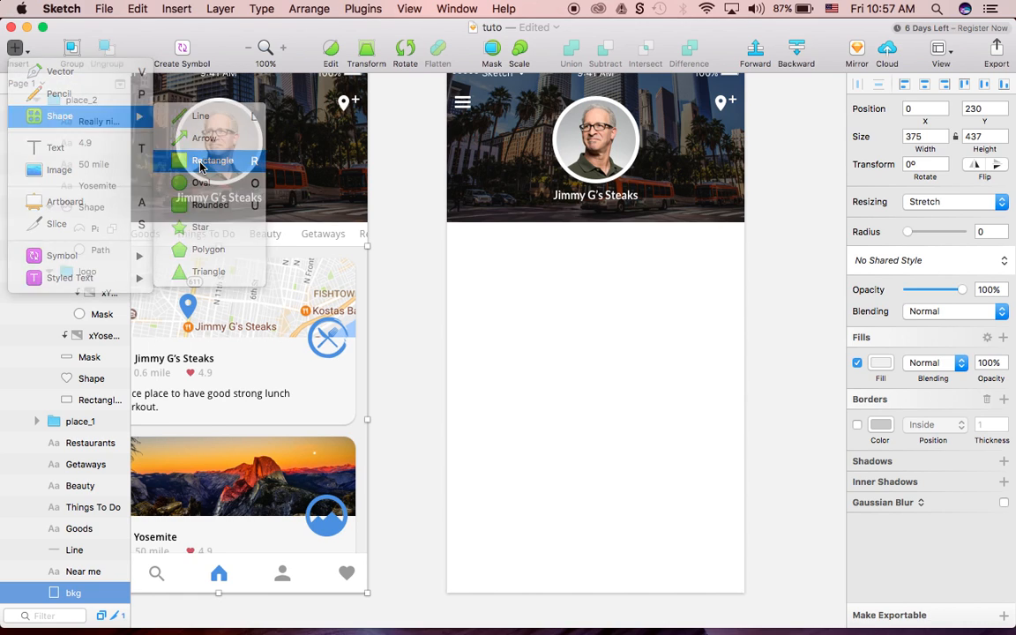
drag(448, 282, 747, 596)
drag(748, 608, 748, 608)
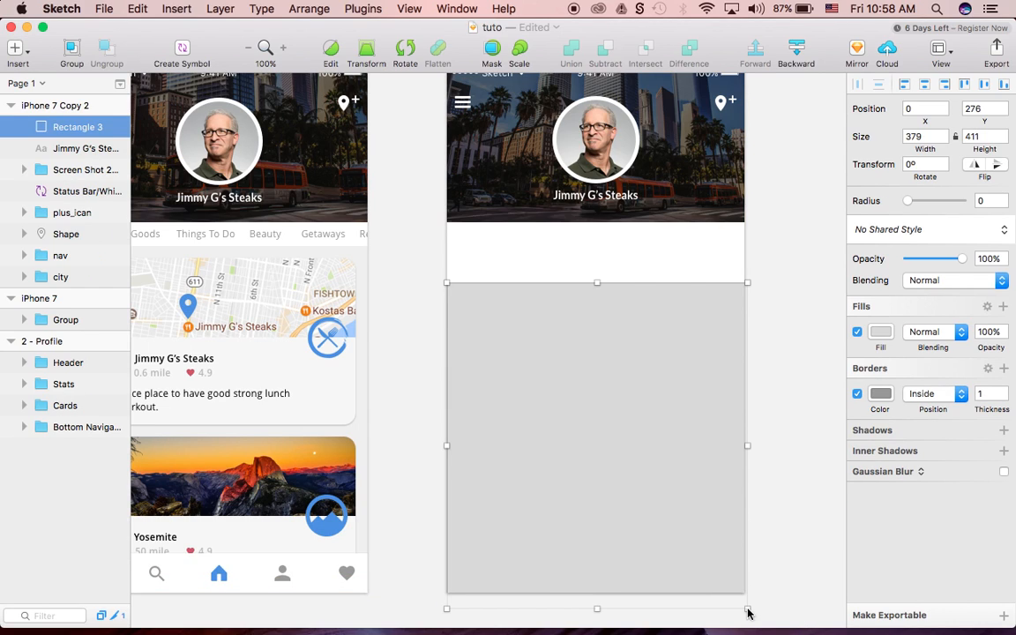
- Set the new rectangle's width to 375 so it matches the artboard
click(929, 131)
text(3)
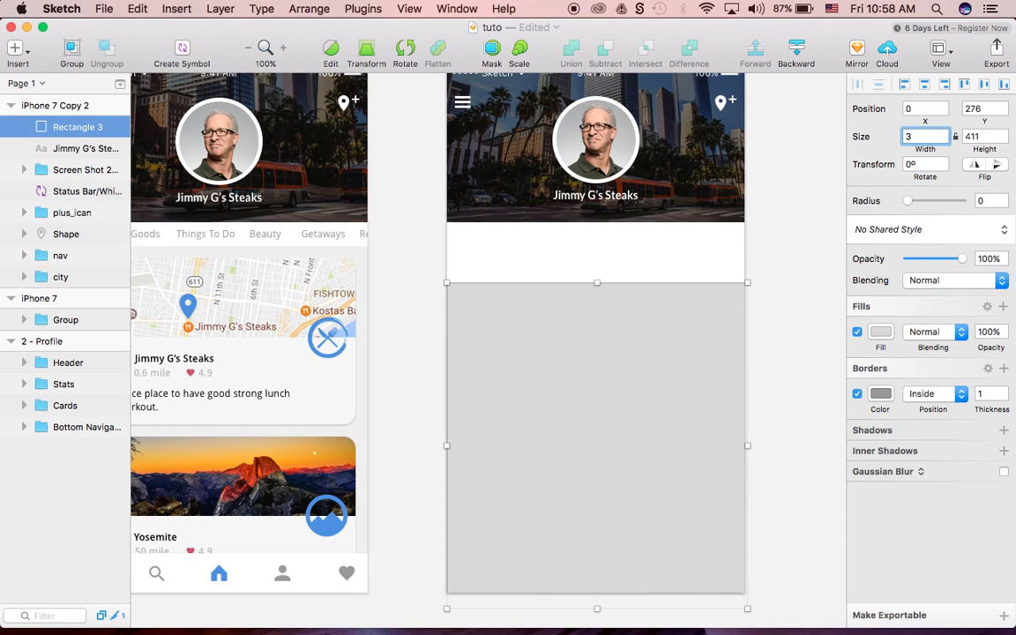
key(Return)
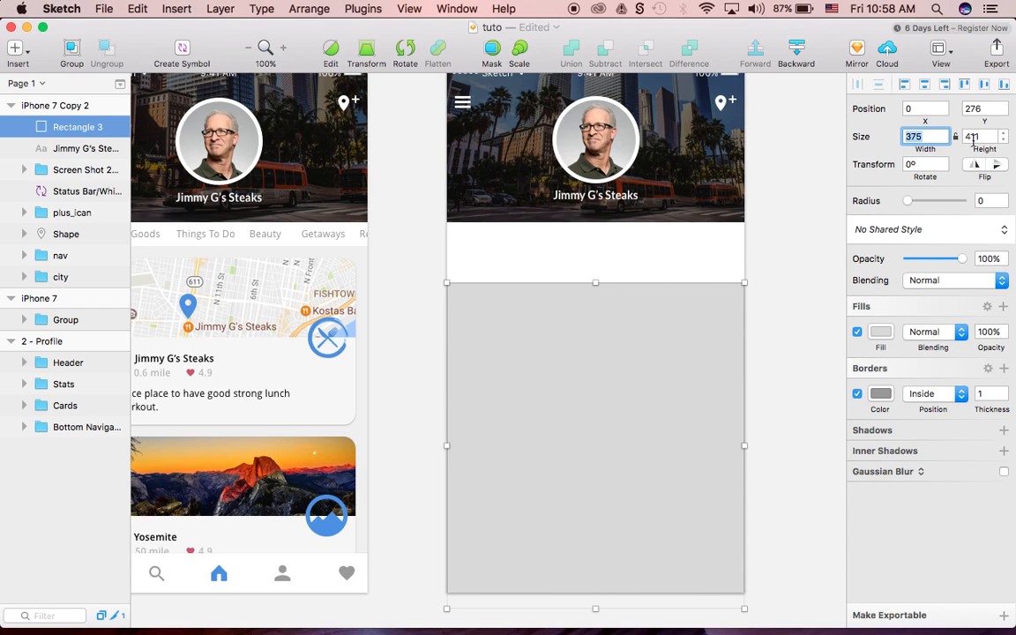
- Move the new rectangle up to Y 230 and extend its height to 437 so it reaches the artboard's lower edge
click(703, 375)
key(shift+Up)
key(shift+Up)
key(shift+Up)
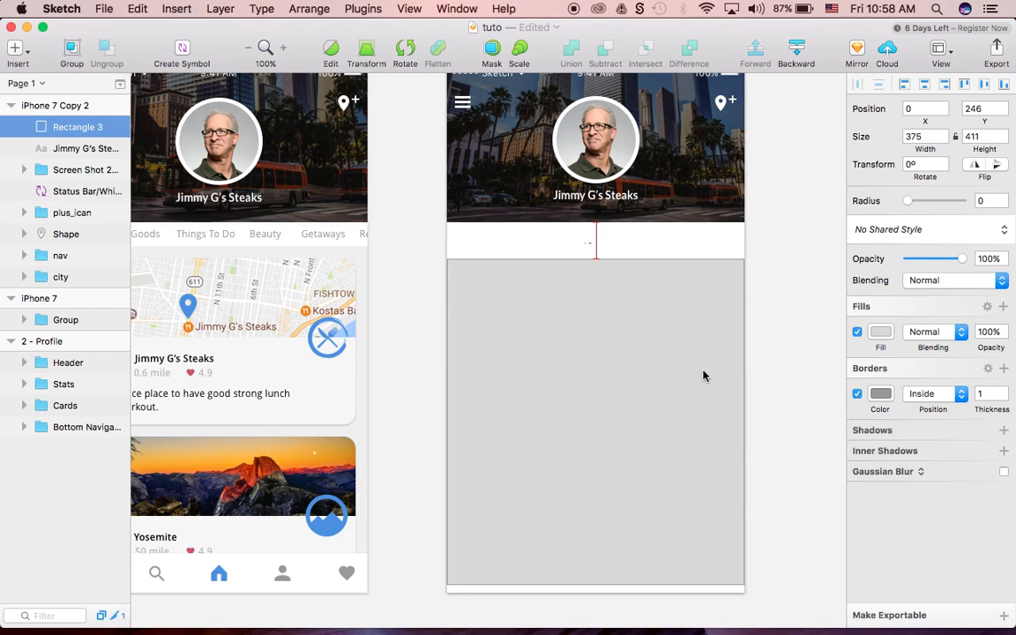
key(shift+Up)
key(shift+Up)
key(shift+Up)
key(shift+Up)
key(shift+Up)
key(Down)
key(Down)
key(Down)
key(Down)
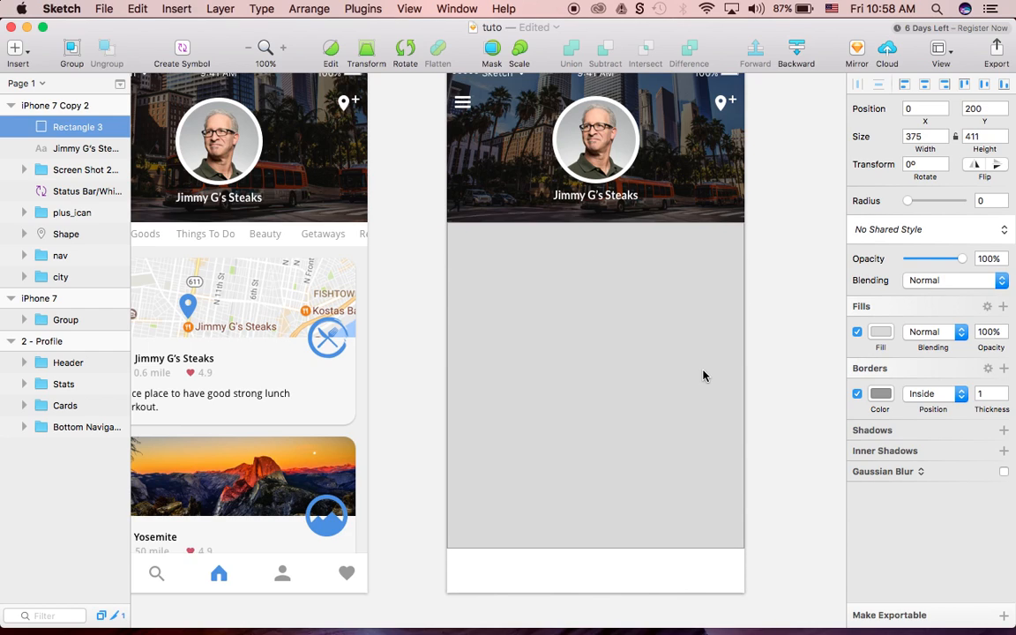
key(shift+Down)
key(shift+Down)
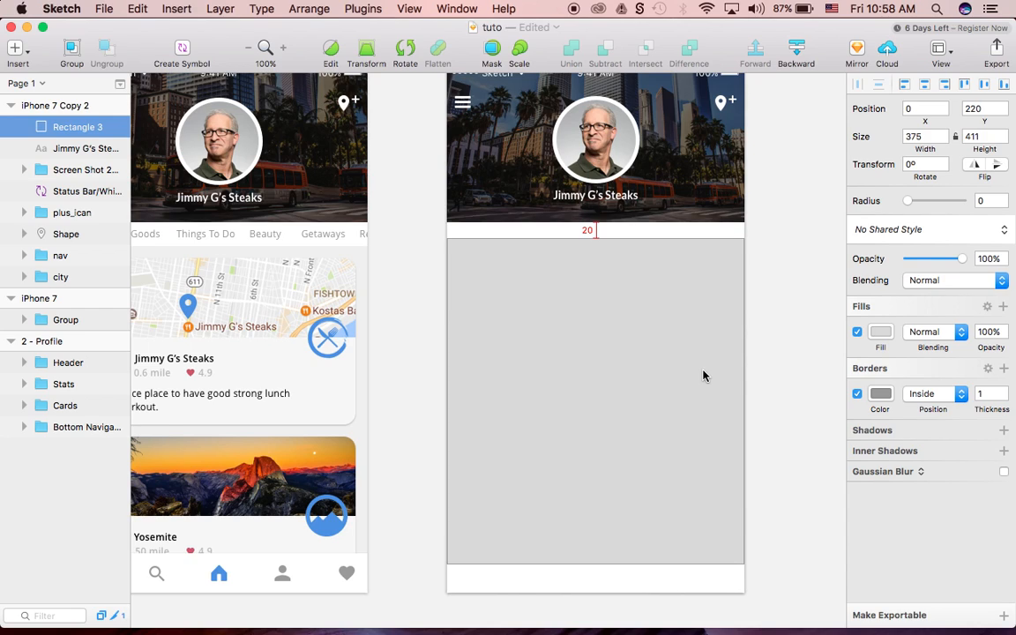
key(shift+Down)
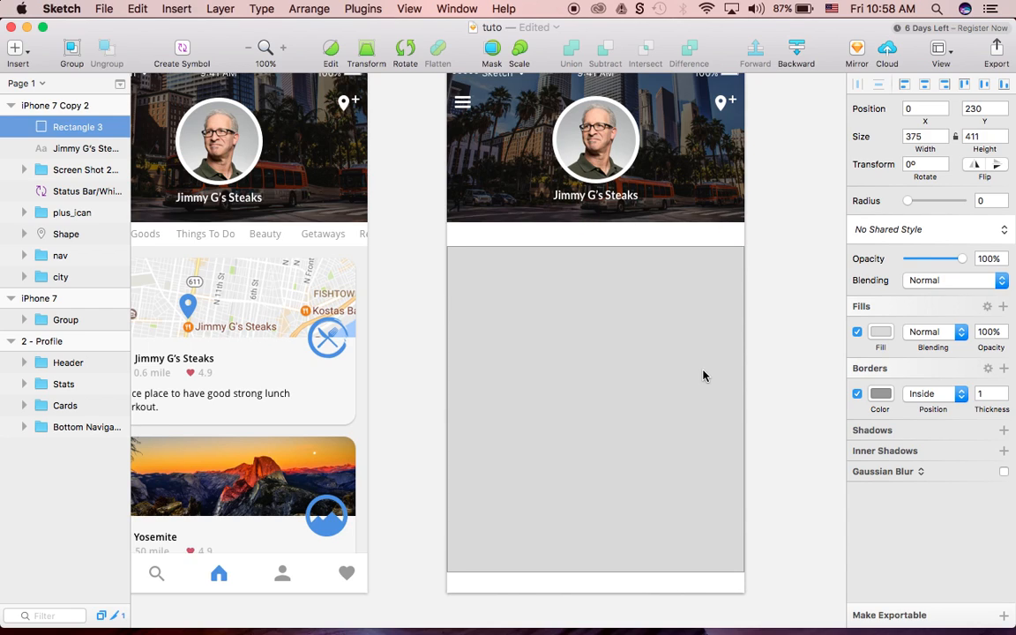
drag(595, 574, 595, 598)
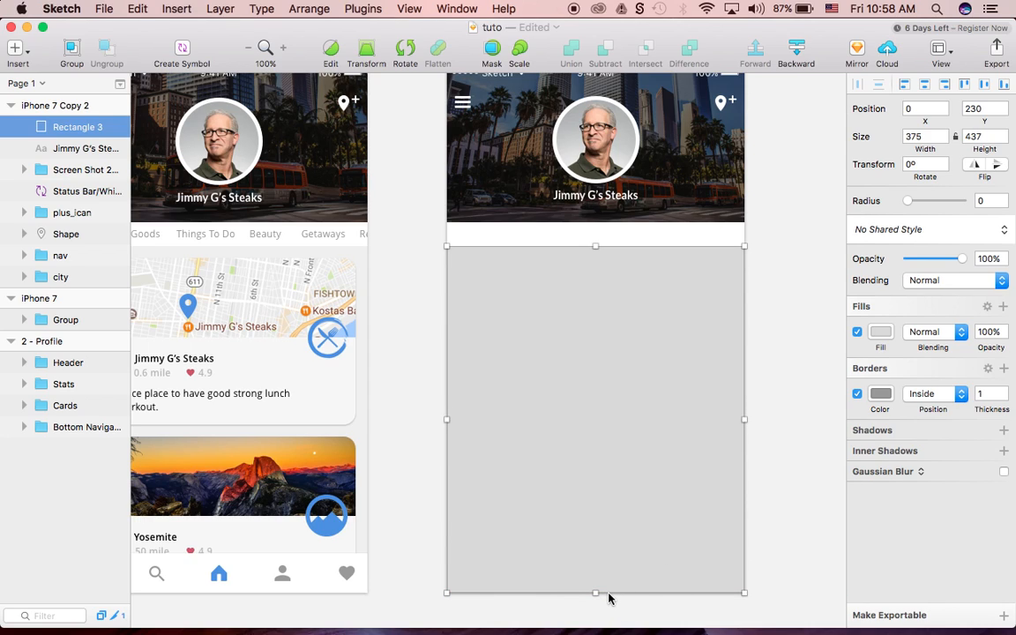
- Remove the rectangle's border and fill it with the light gray F2F2F2 sampled from the canvas background
click(857, 393)
click(880, 333)
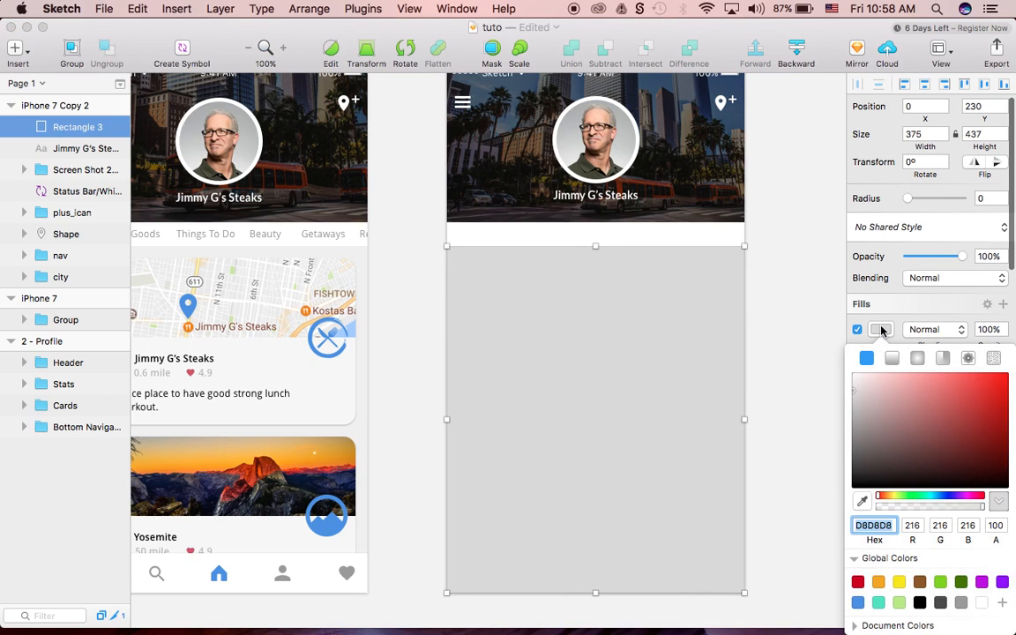
click(862, 501)
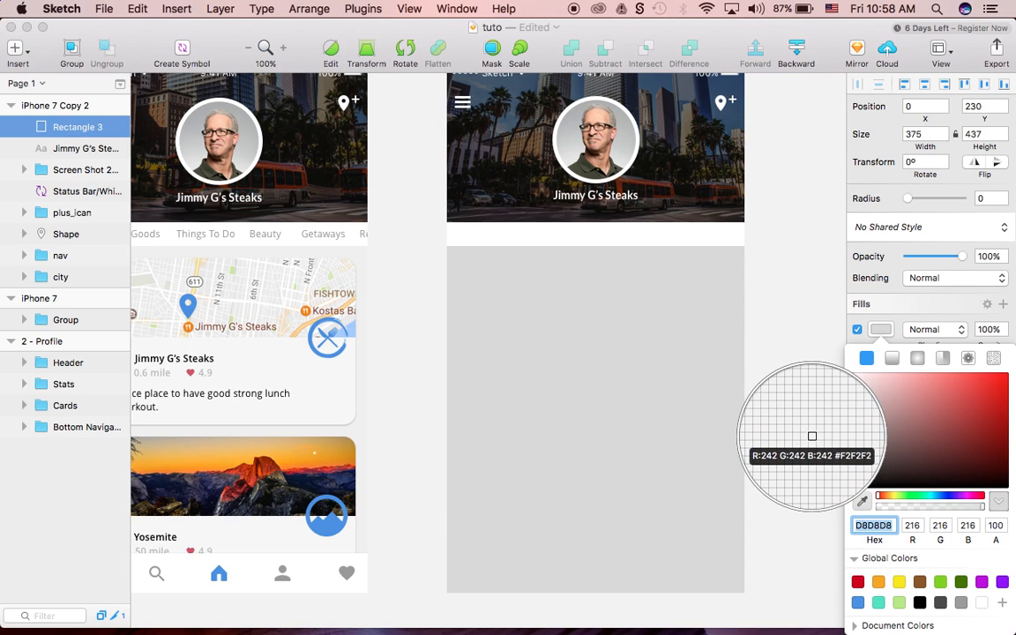
click(813, 436)
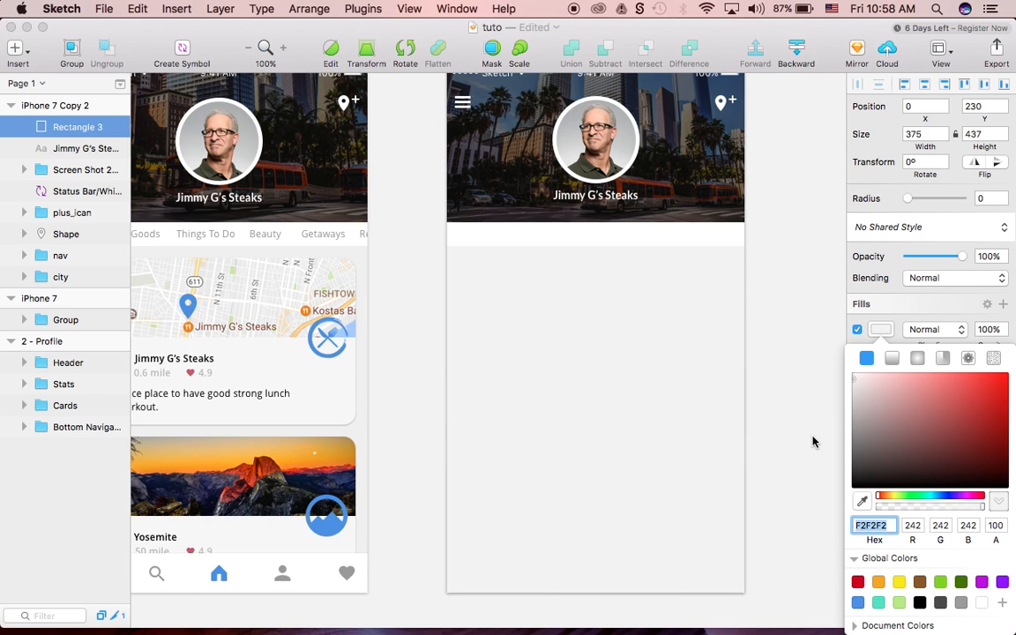
click(880, 331)
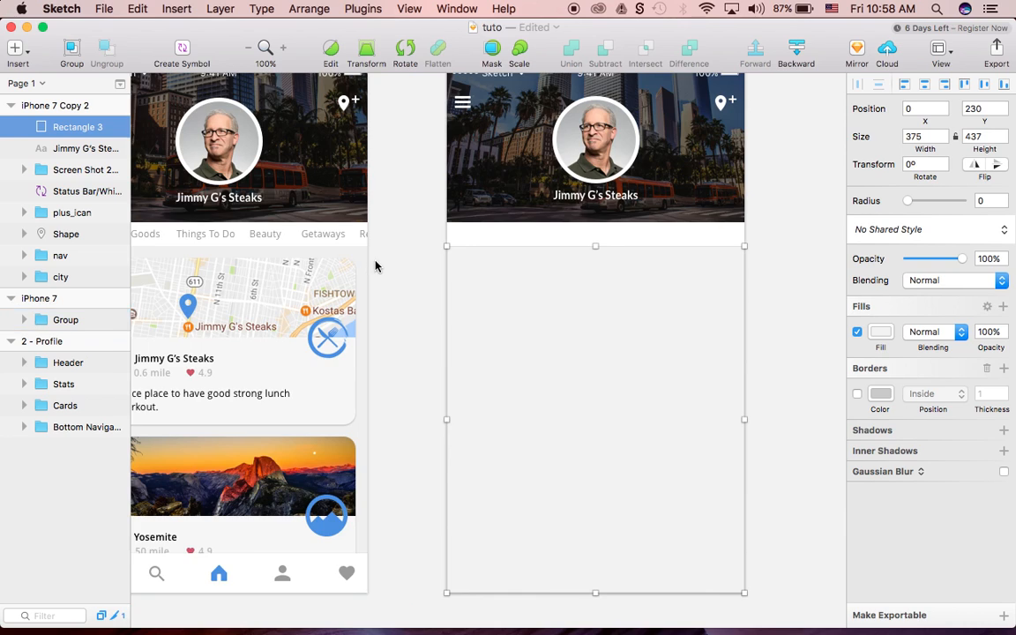
- Add the text "Near me" in the white strip below the header on iPhone 7 Copy 2 and color it light gray CDCDCD
scroll(376, 265, left, 5)
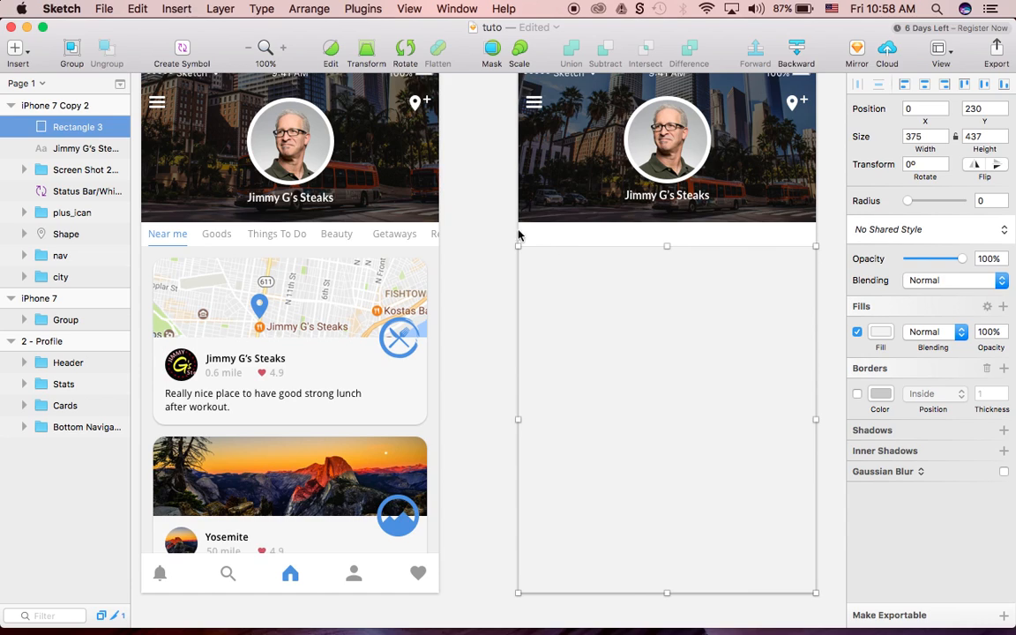
click(16, 49)
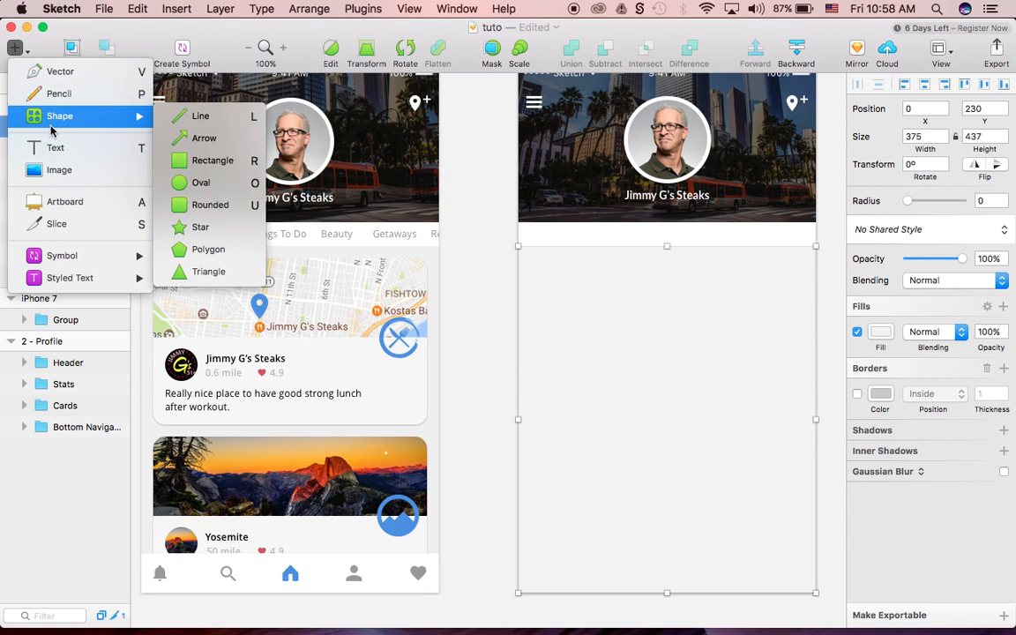
click(55, 147)
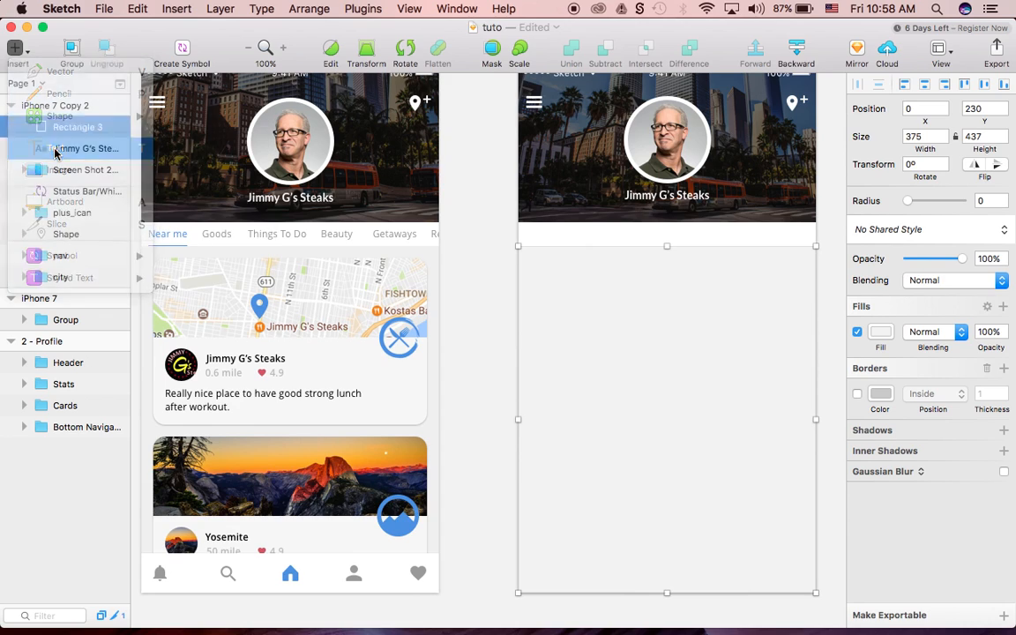
click(539, 233)
key(BackSpace)
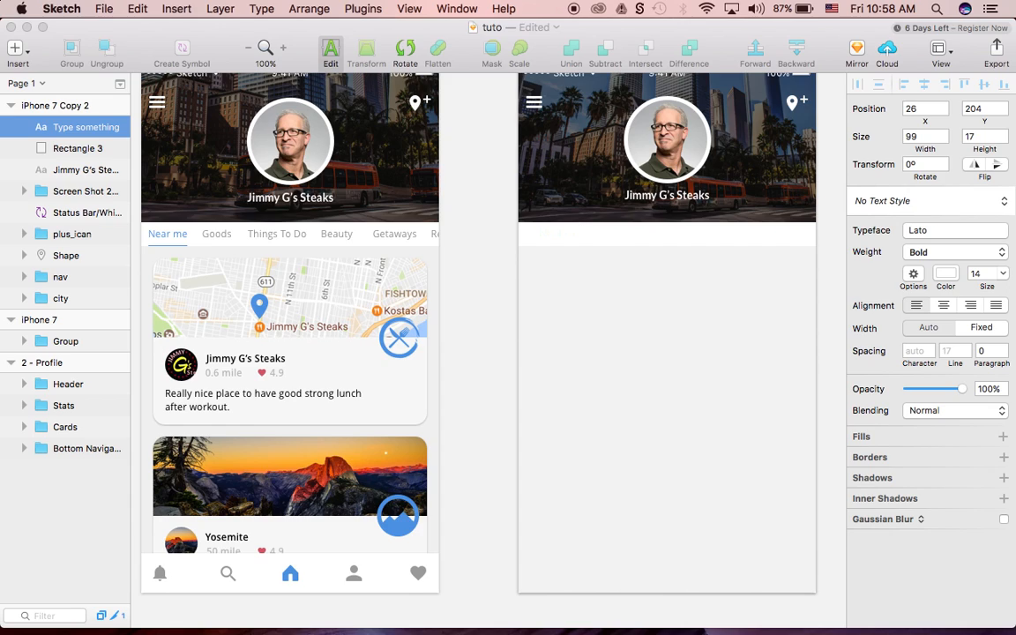
key(super+a)
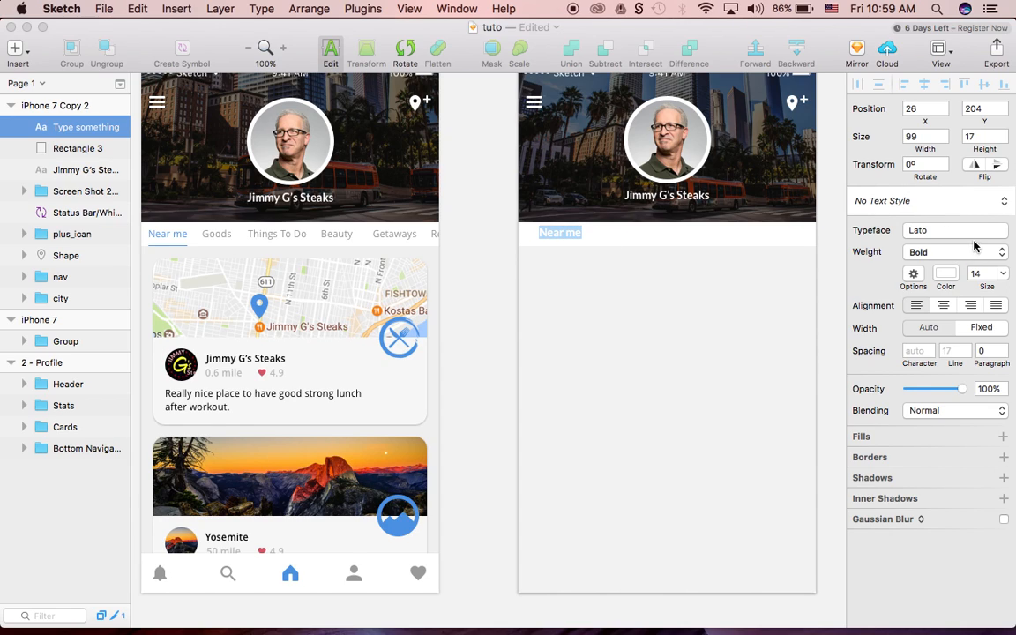
click(946, 273)
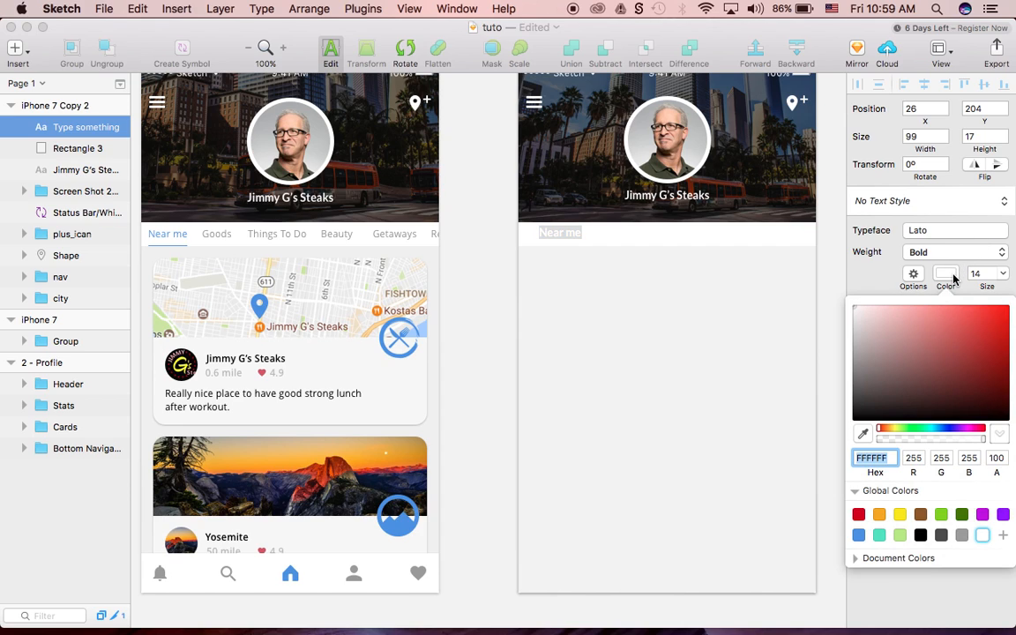
drag(891, 365, 827, 331)
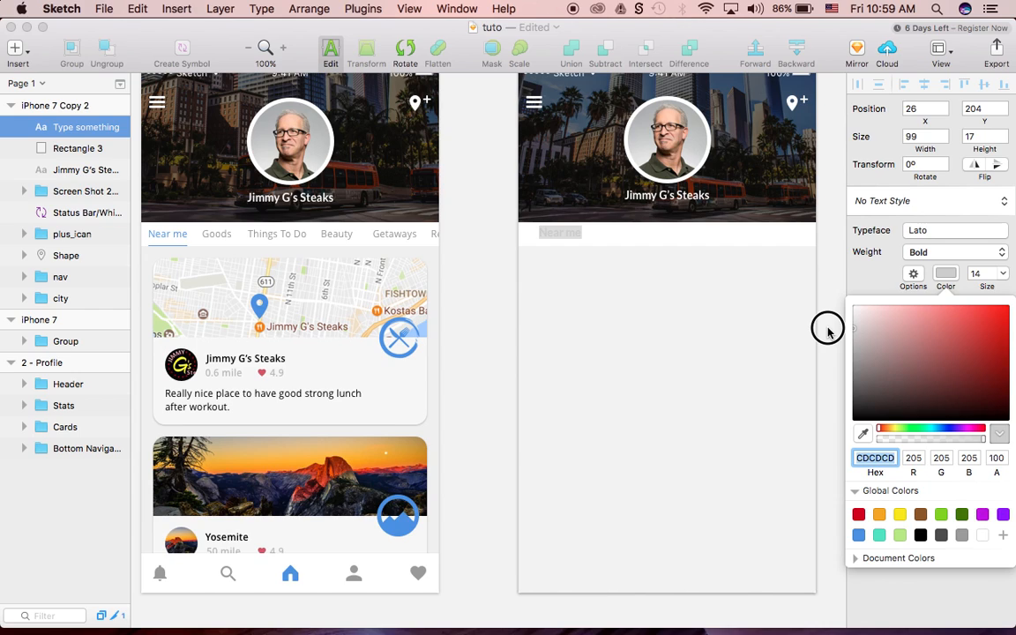
- Check the typeface, weight, size and color of the "Getaways" tab on the iPhone 7 artboard
click(384, 239)
click(391, 240)
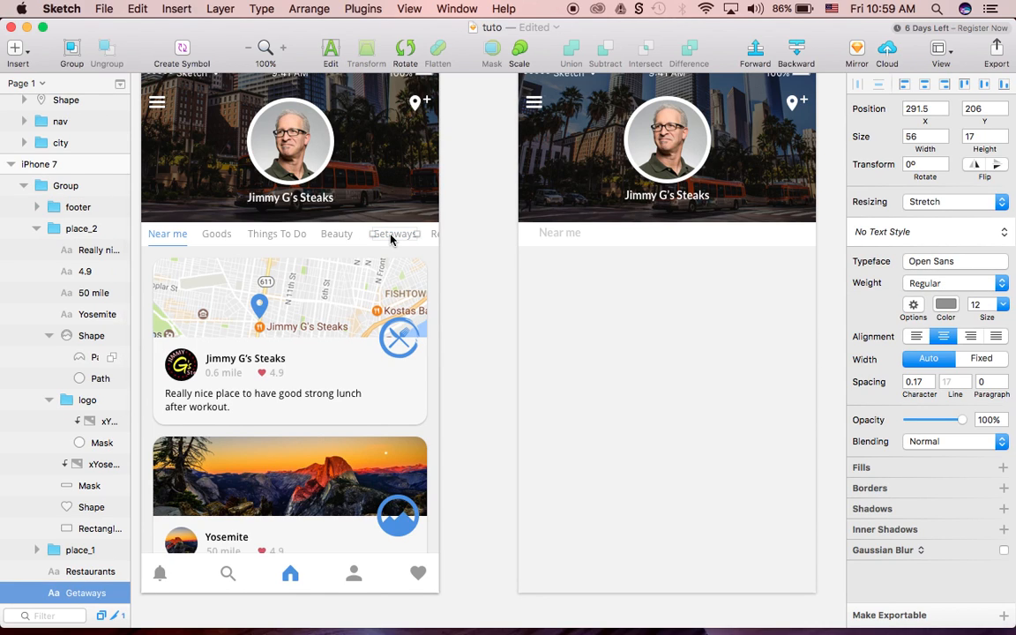
click(946, 304)
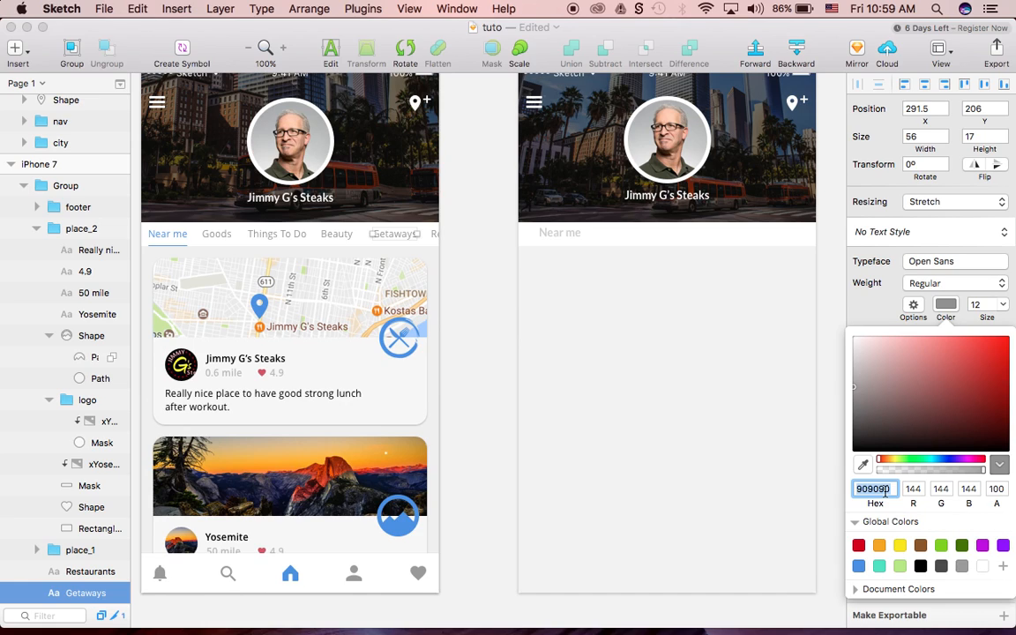
click(946, 304)
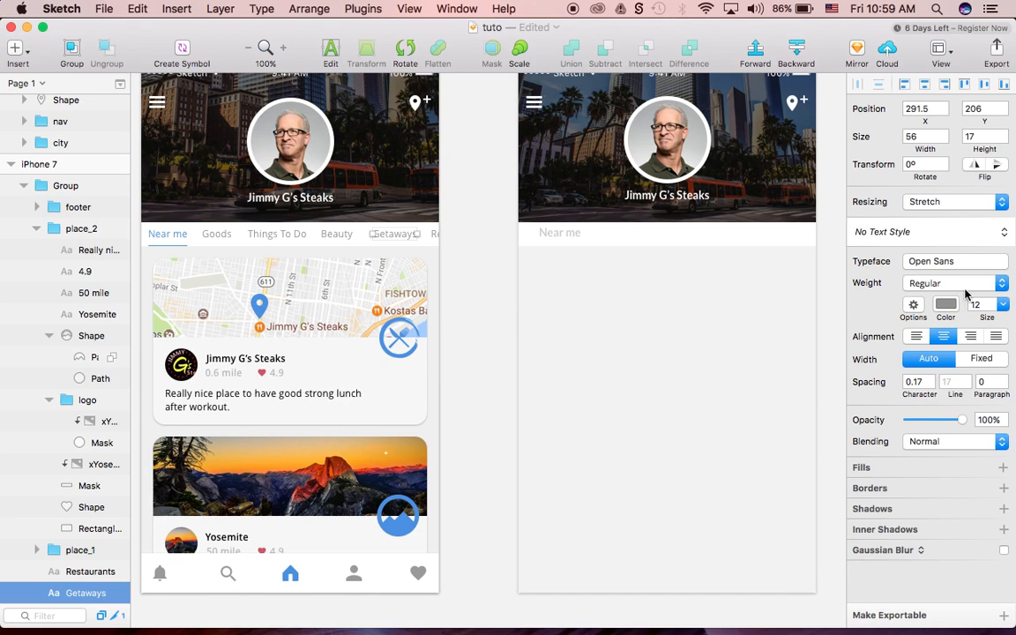
- Set the new "Near me" text's typeface to Open Sans with Regular weight
click(564, 236)
click(942, 231)
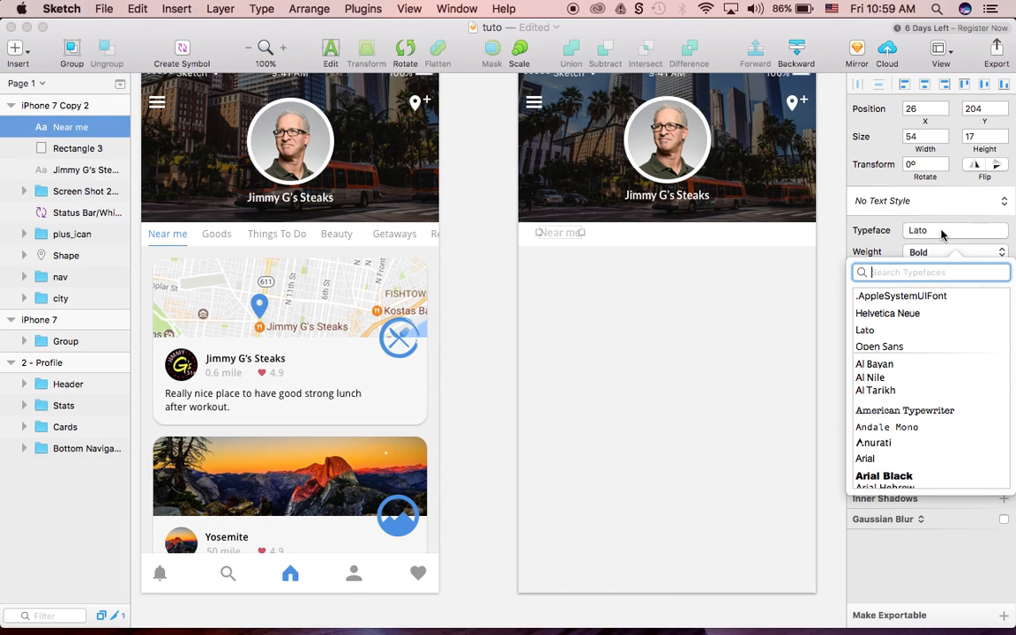
text(opa)
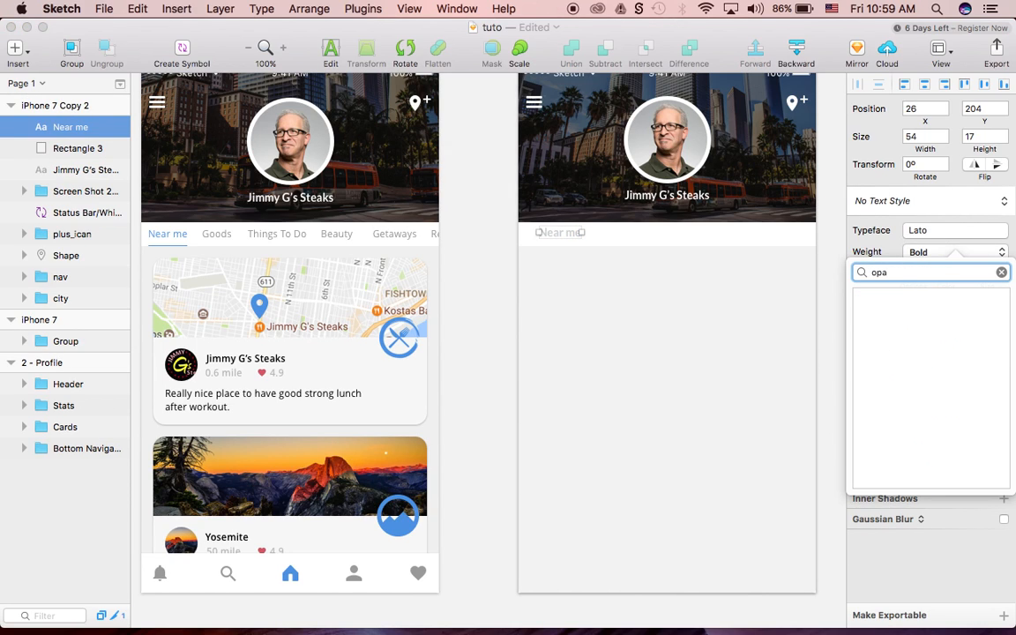
key(BackSpace)
key(BackSpace)
key(BackSpace)
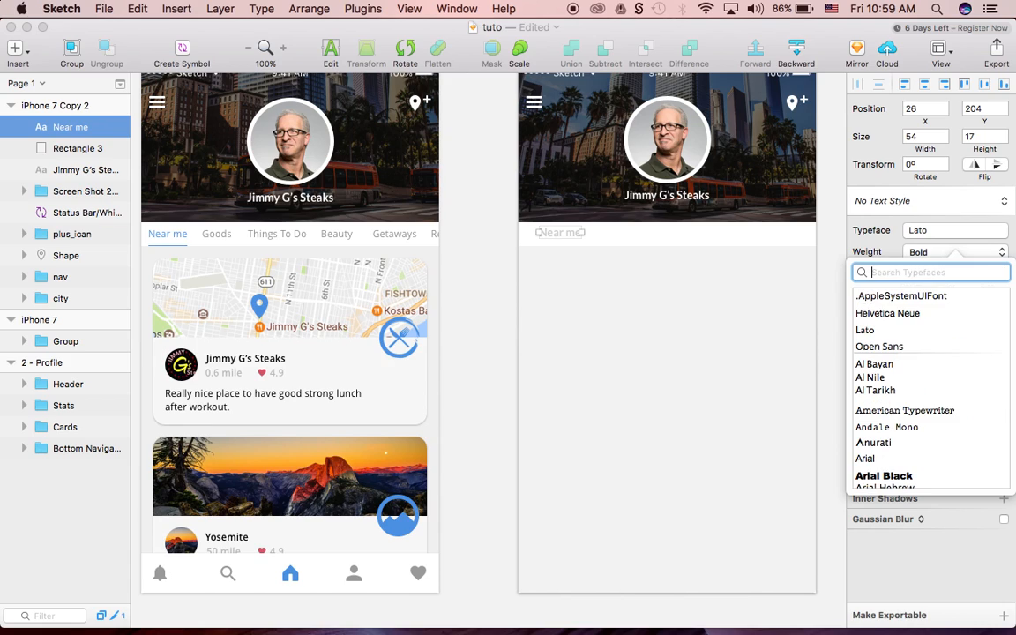
text(Opan sa)
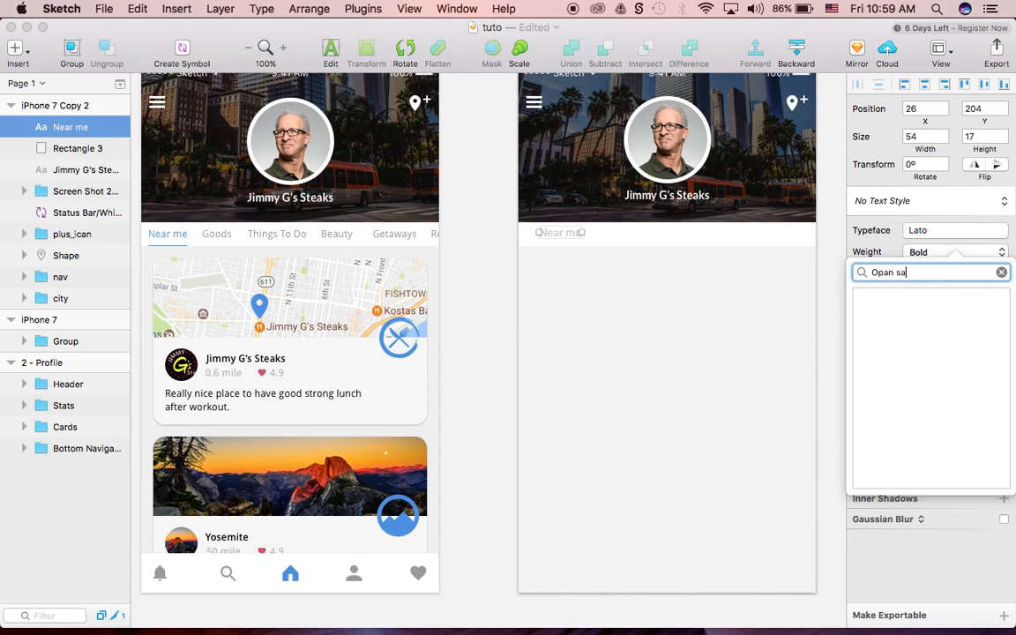
click(965, 233)
click(966, 233)
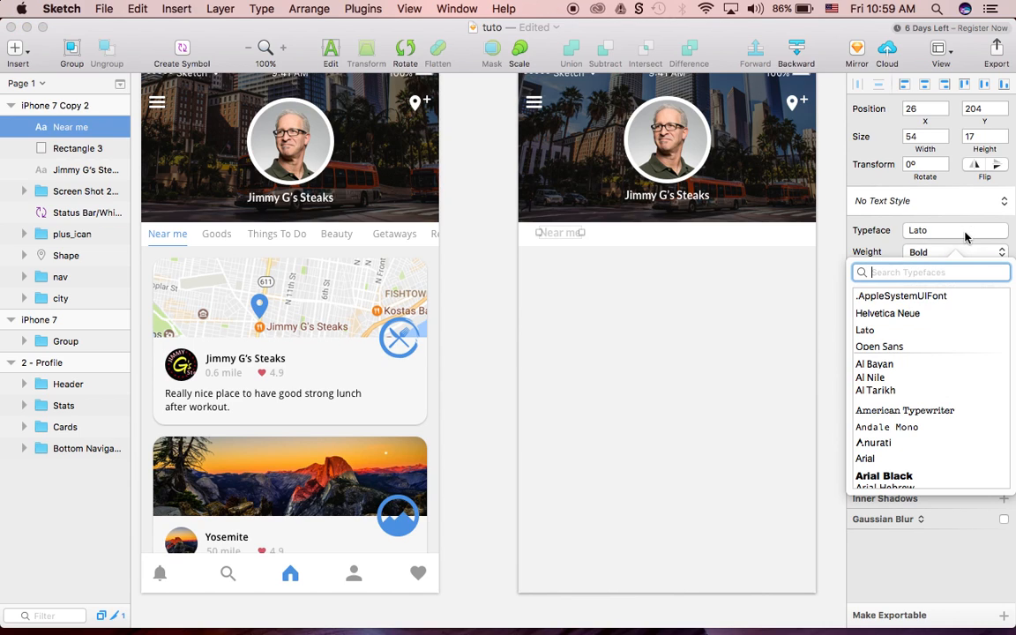
click(887, 348)
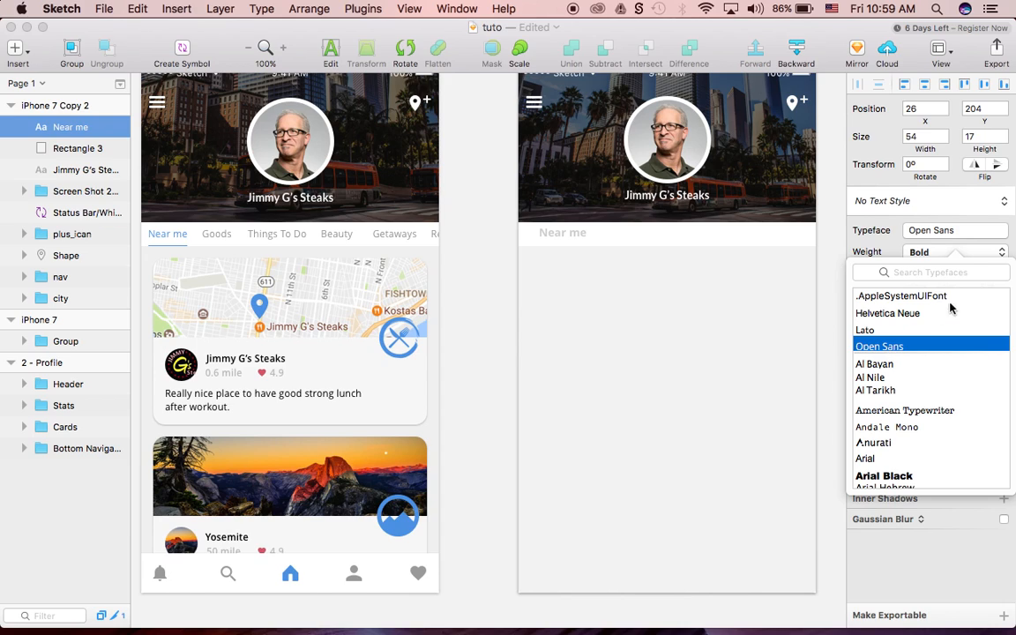
click(918, 252)
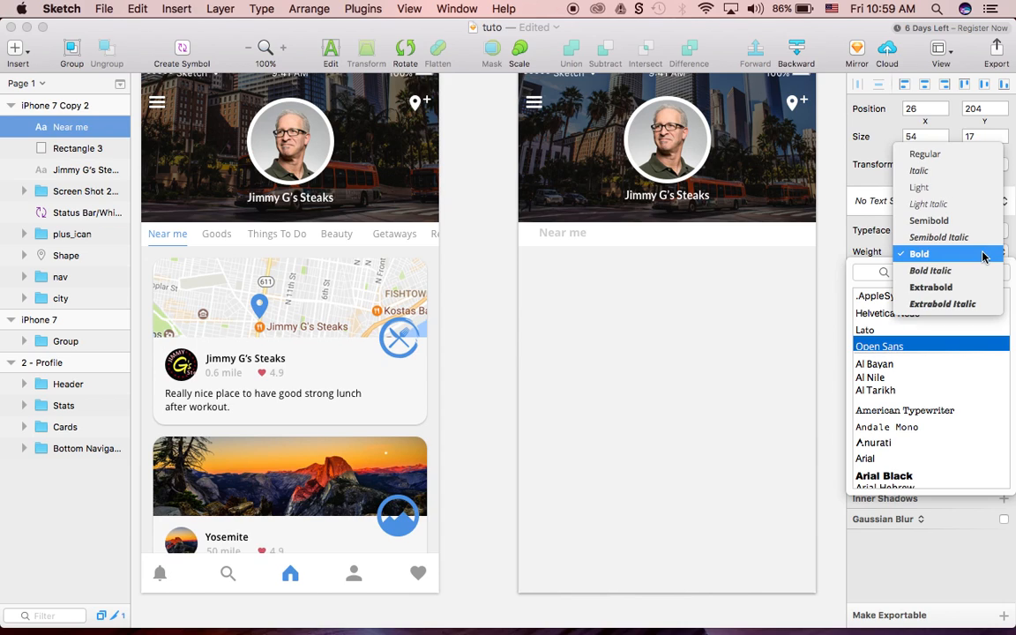
click(960, 158)
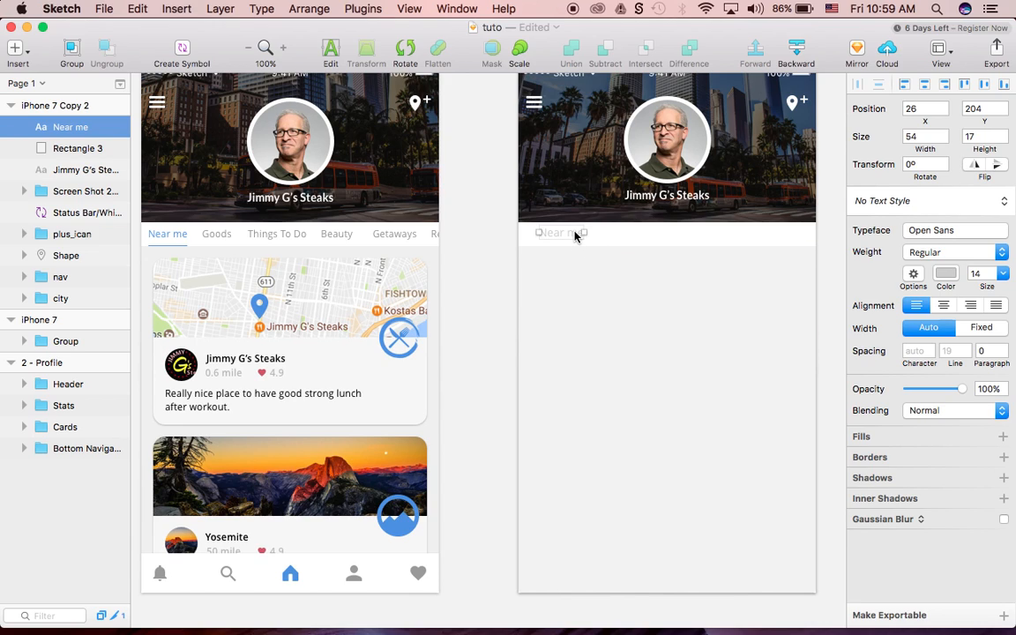
- Position the "Near me" text near the start of the white tab strip at X 9, Y 204
key(z)
mouse_move(510, 218)
mouse_down()
mouse_move(680, 222)
mouse_move(751, 245)
mouse_up()
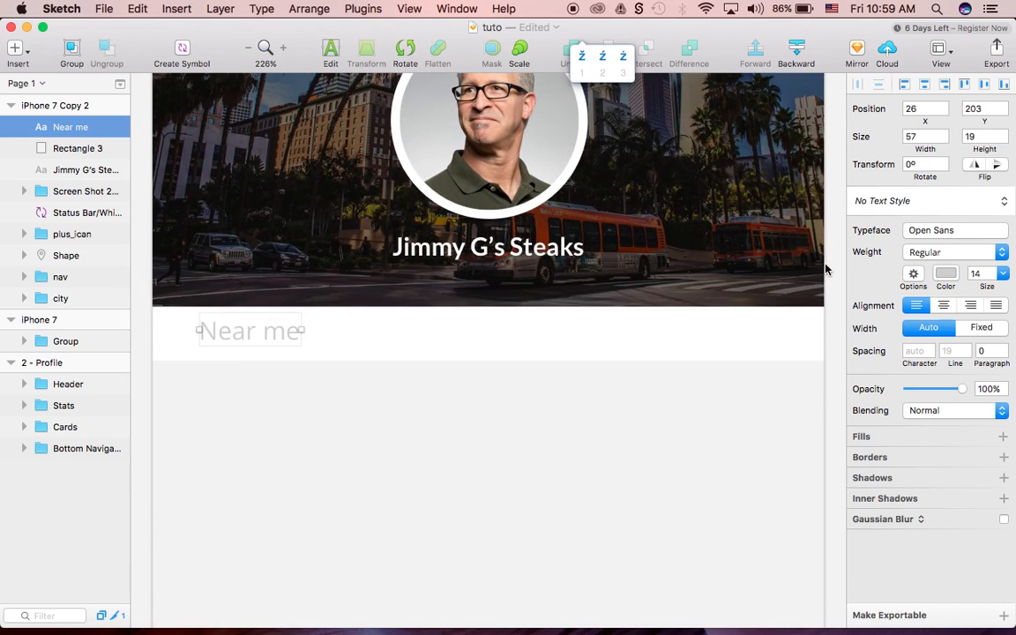
scroll(471, 326, left, 2)
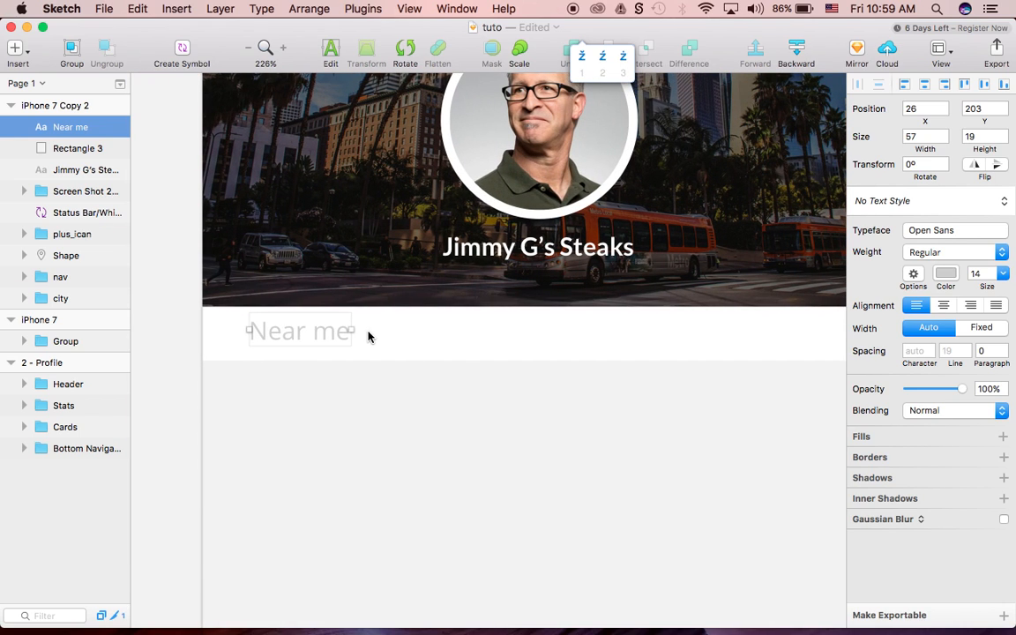
key(shift+Left)
key(shift+Left)
key(shift+Left)
key(Right)
key(Right)
key(Right)
key(Right)
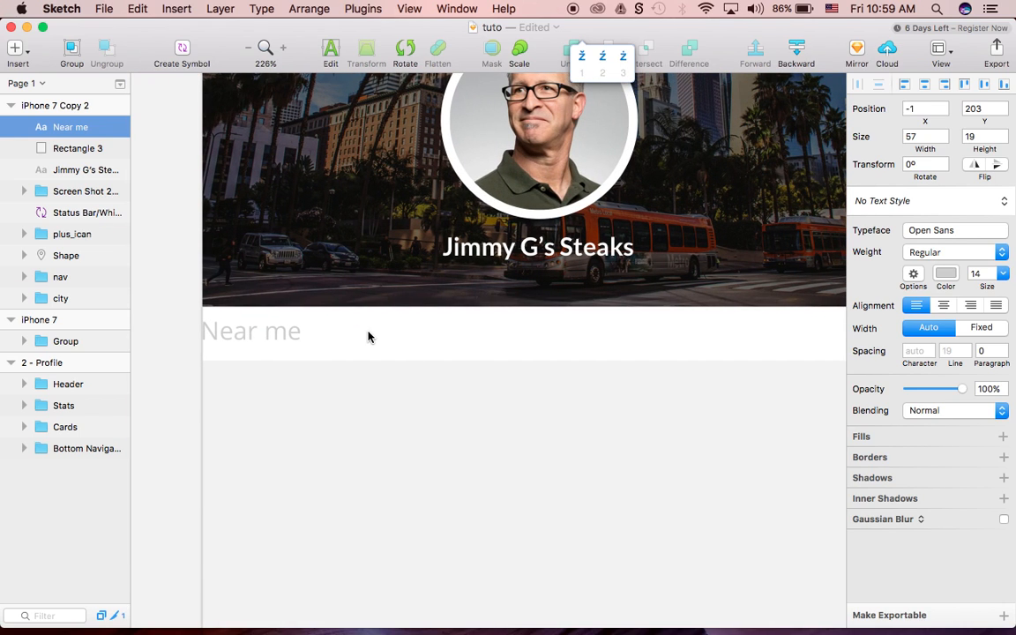
key(Left)
key(shift+Right)
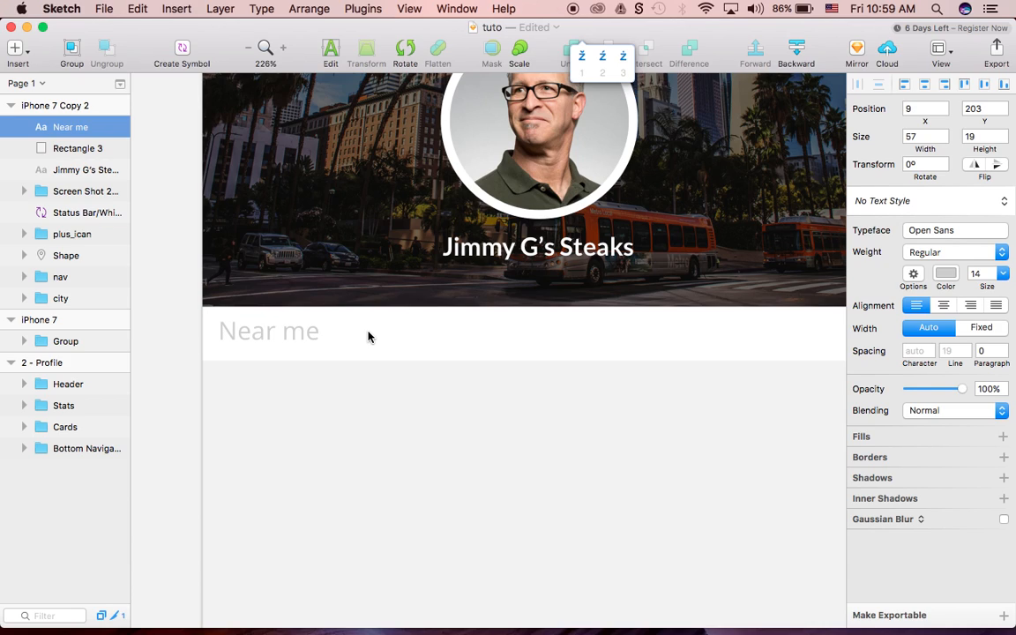
key(shift+Up)
key(Down)
key(Down)
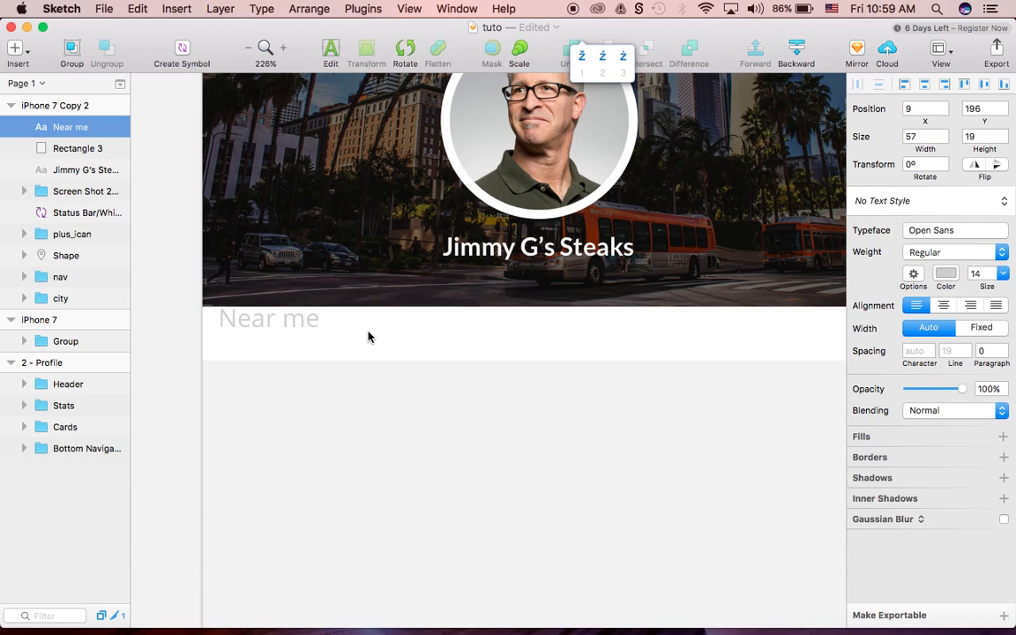
key(shift+Down)
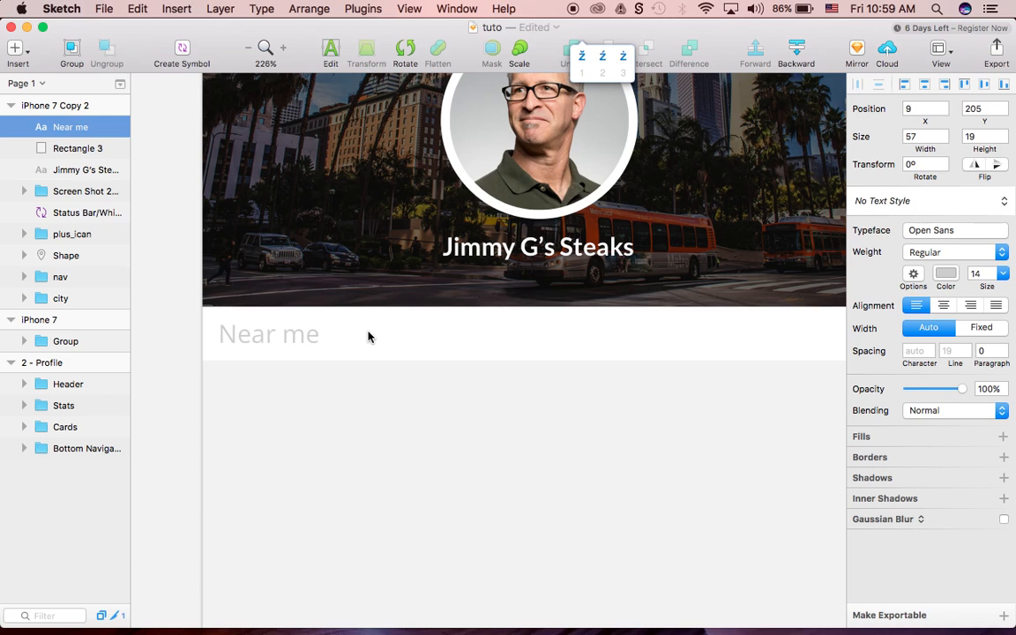
key(Up)
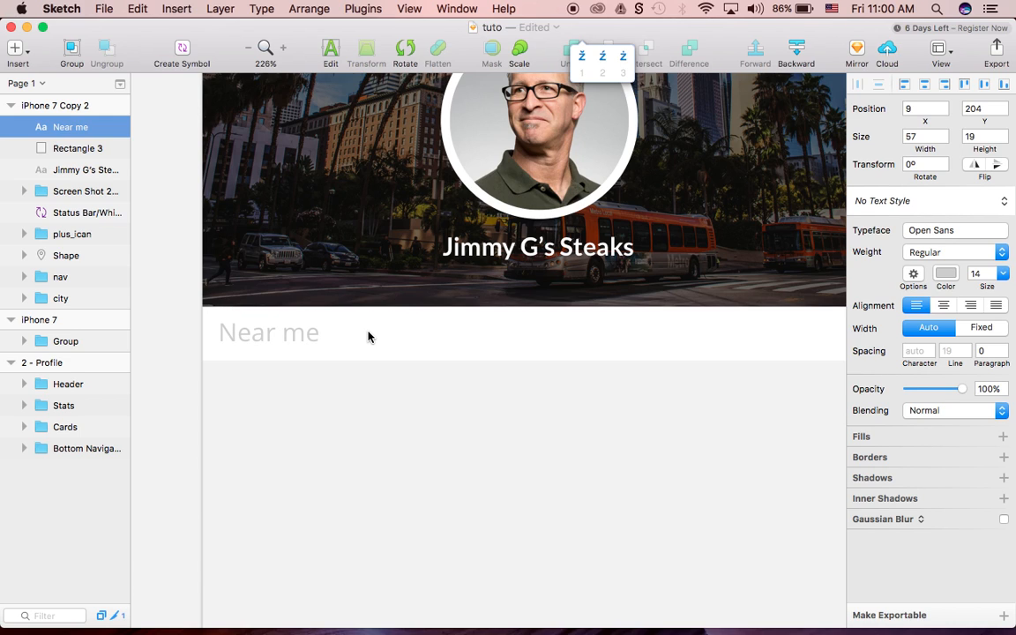
key(super+0)
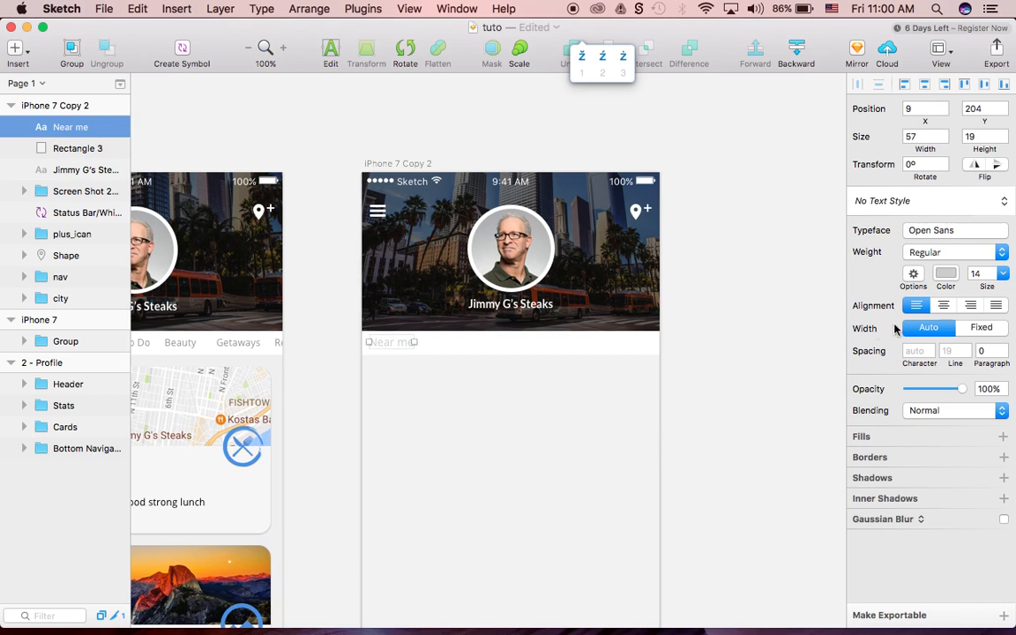
- Set the color of the "Near me" text to 909090
click(946, 274)
text(909090)
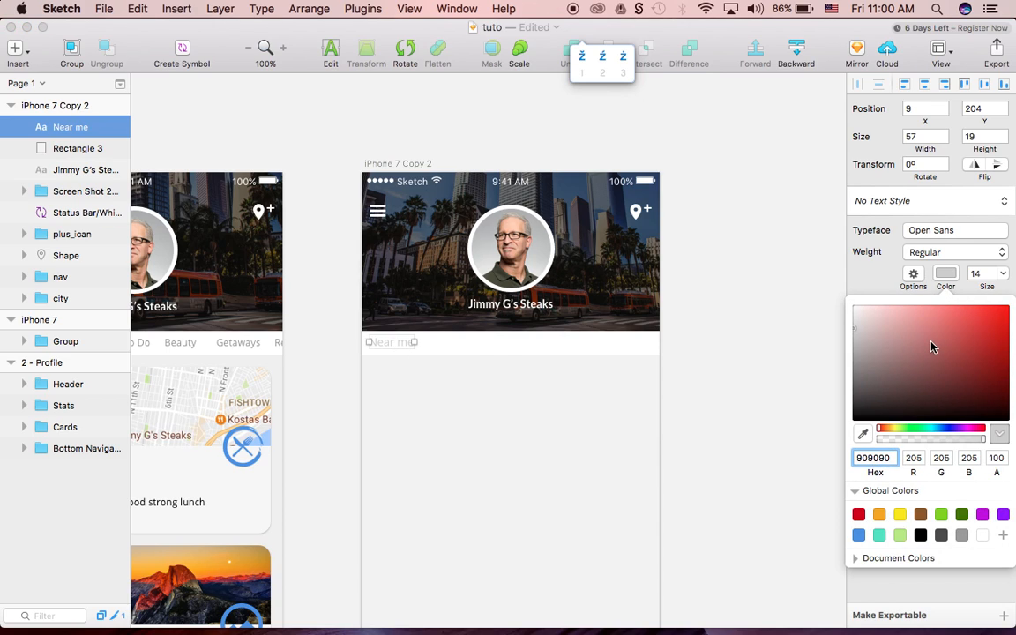
key(Return)
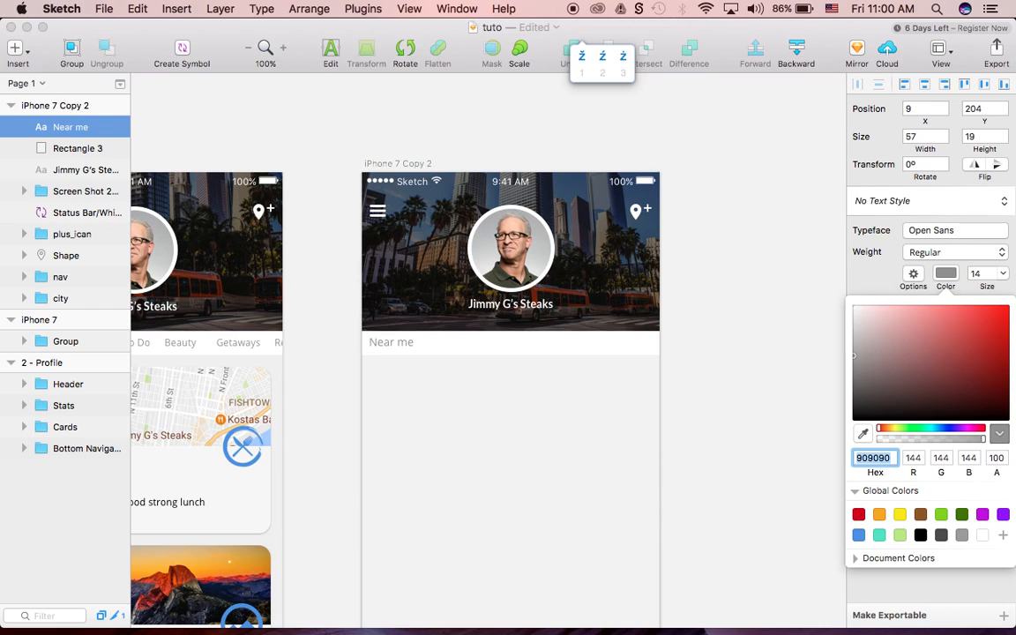
click(381, 352)
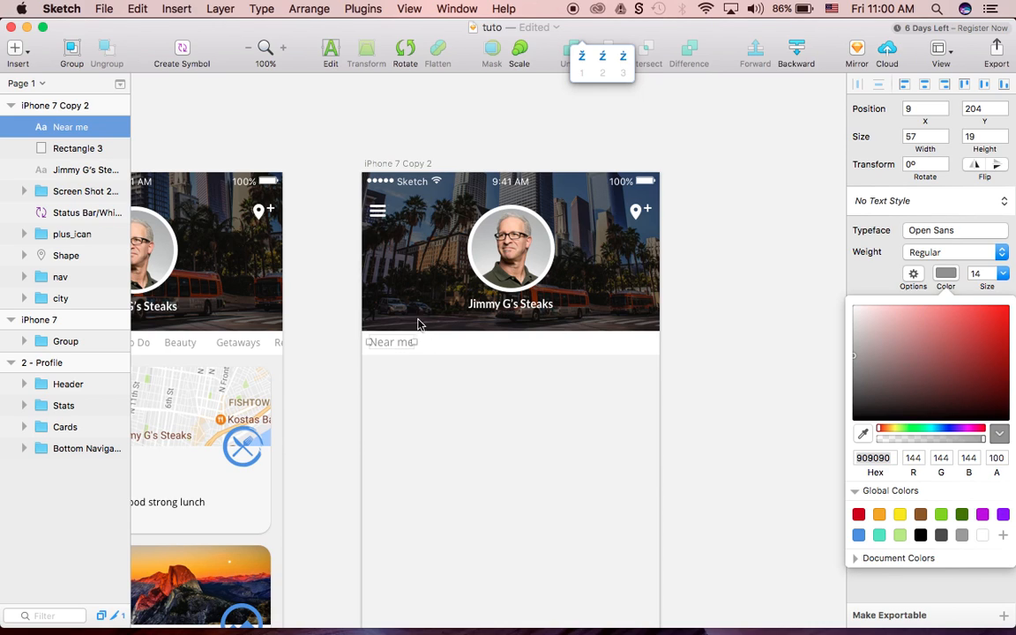
- Duplicate the "Near me" text and place the copy beside it in the tab strip at X 84, Y 204
click(66, 149)
click(64, 129)
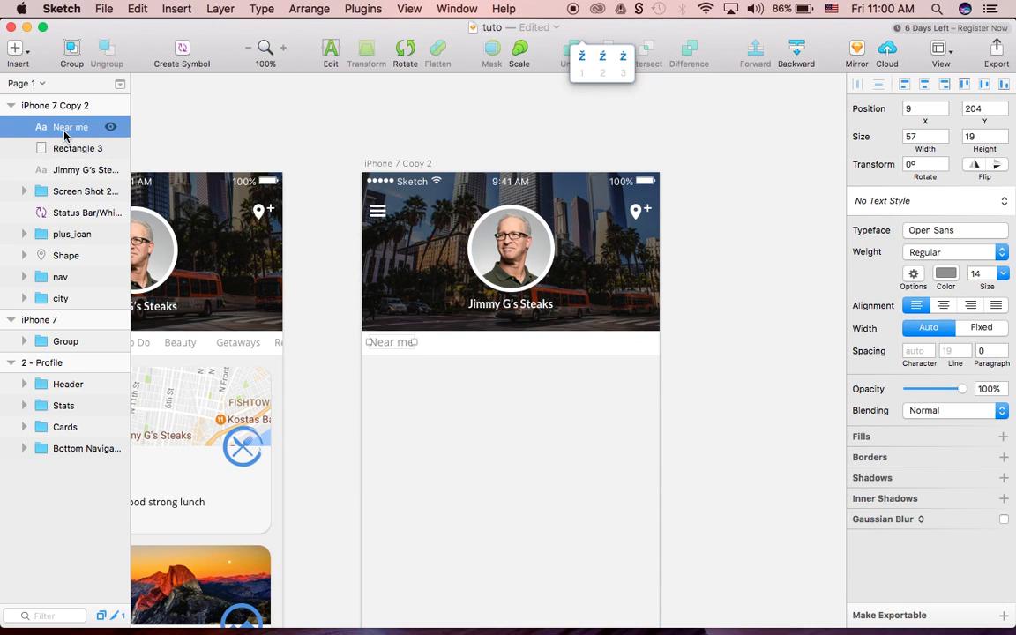
key(super+c)
key(super+v)
key(shift+Right)
key(shift+Right)
key(shift+Right)
key(shift+Right)
key(shift+Right)
key(shift+Right)
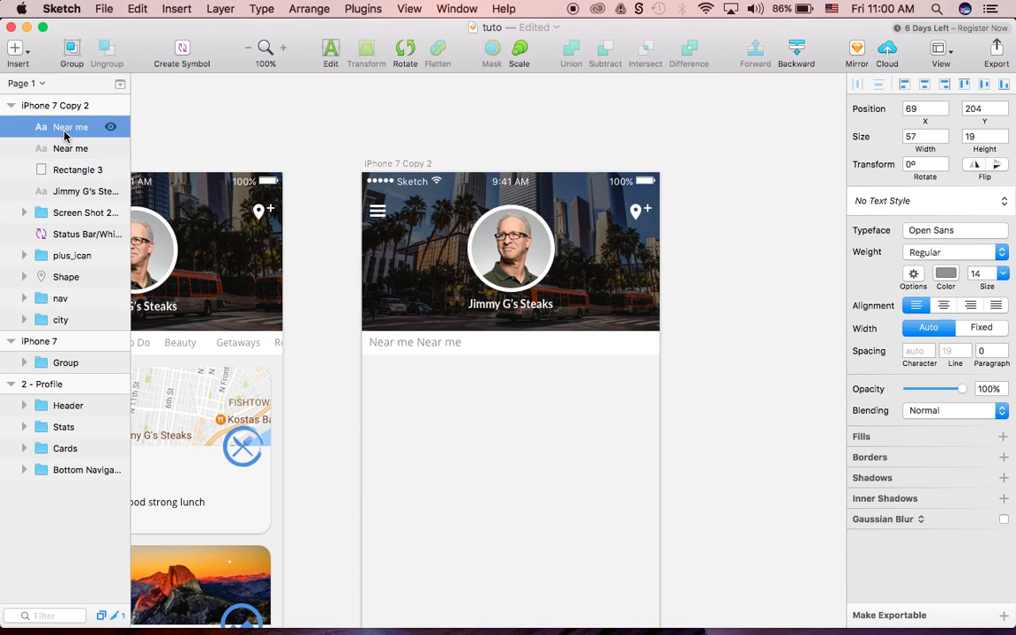
key(Left)
key(Left)
key(Left)
key(Left)
key(Left)
key(shift+Right)
key(shift+Right)
key(shift+Right)
scroll(162, 328, left, 6)
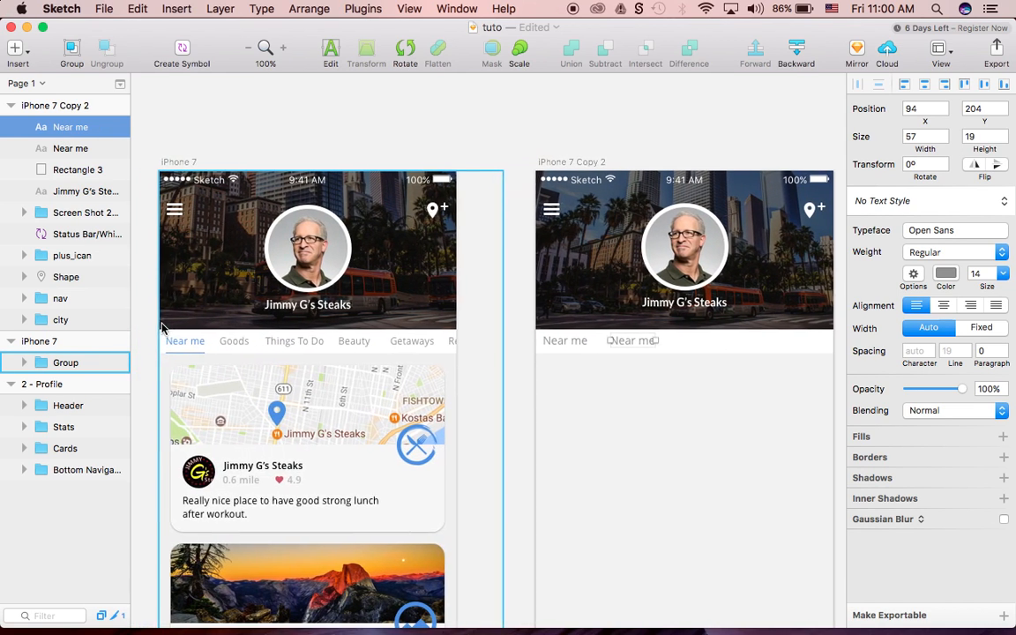
super+click(252, 345)
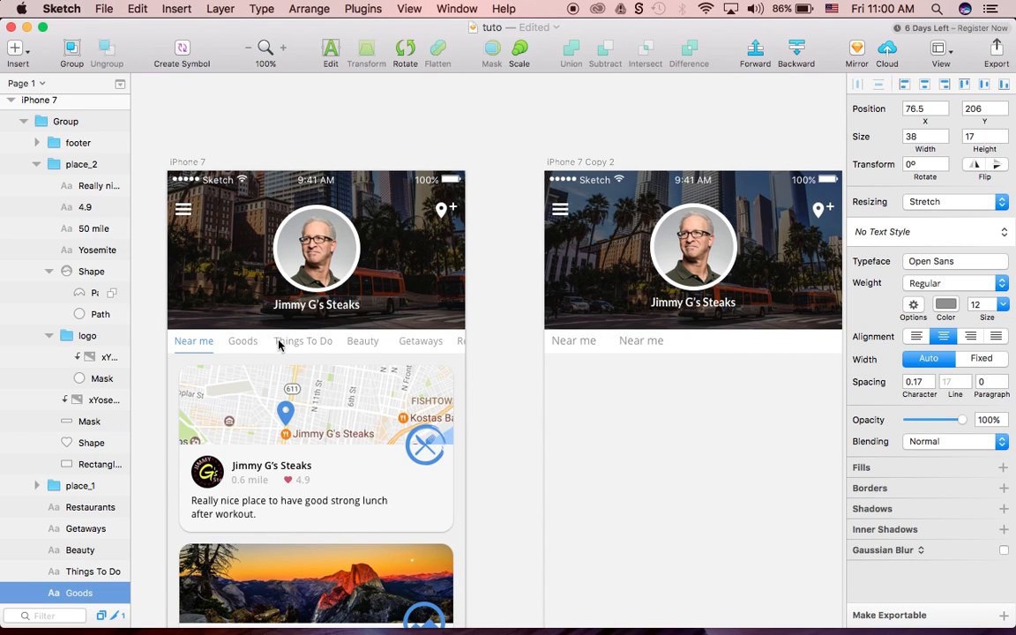
click(630, 344)
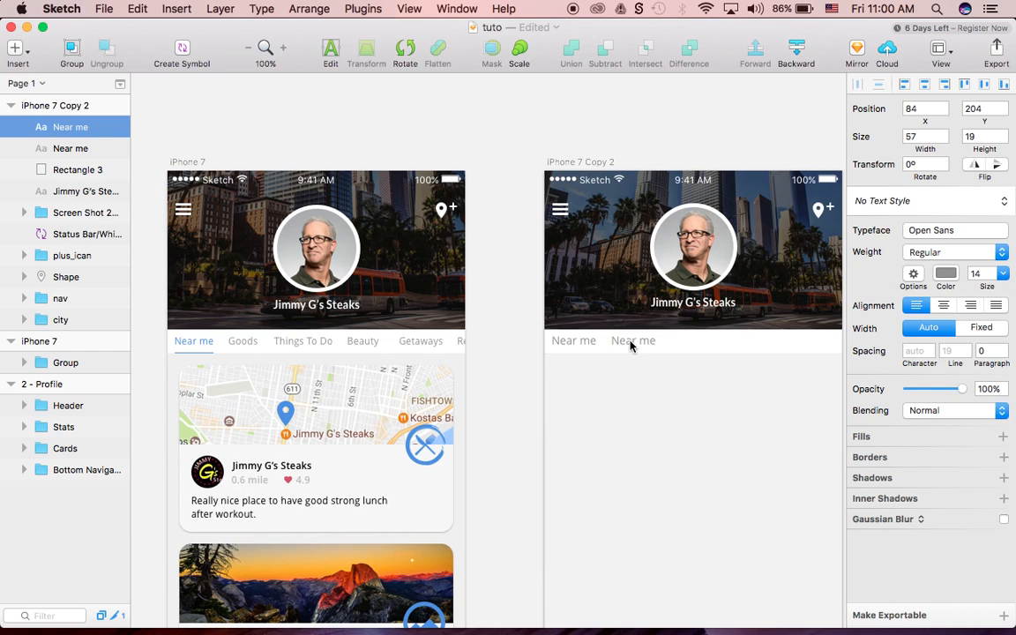
- Change the text of the second "Near me" label to "Goods"
double_click(630, 341)
key(super+a)
text(Good)
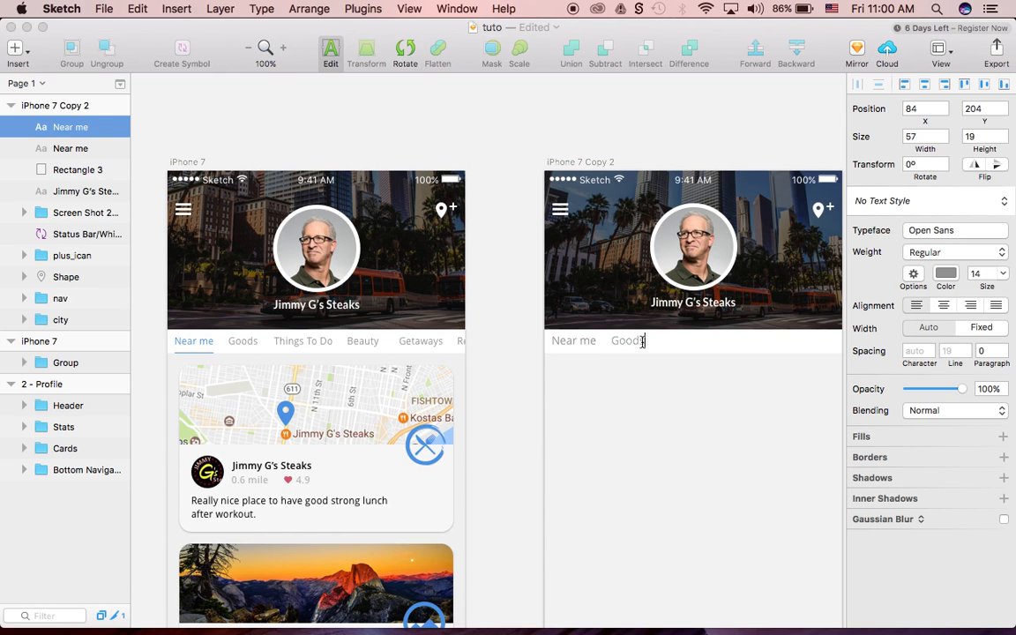
key(Escape)
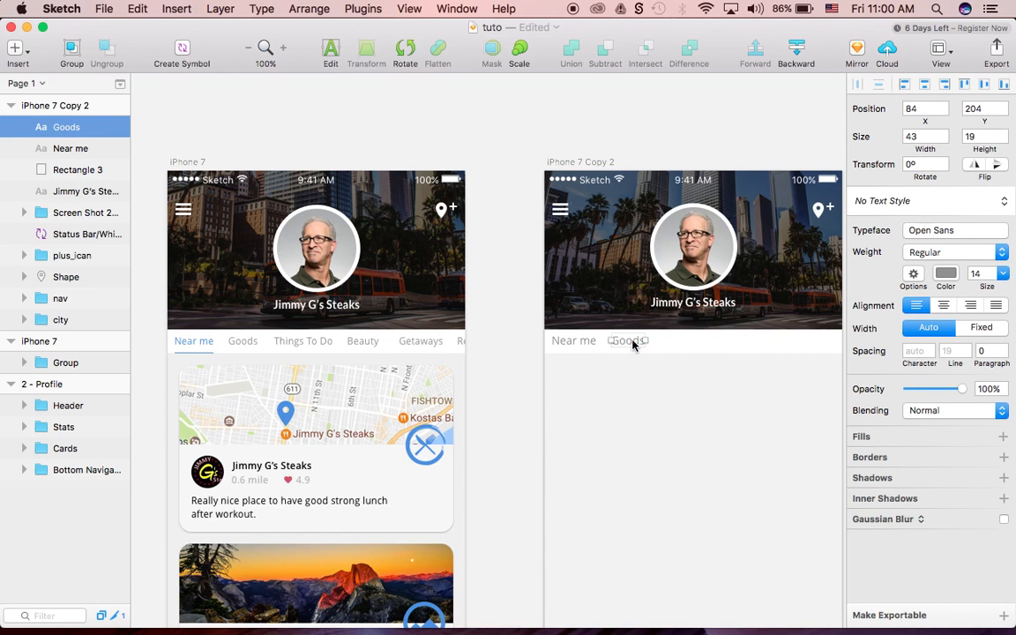
- Duplicate the "Goods" label and shift the copy along the tab strip to X 134
key(super+d)
key(shift+Right)
key(shift+Right)
key(shift+Right)
key(shift+Right)
key(shift+Right)
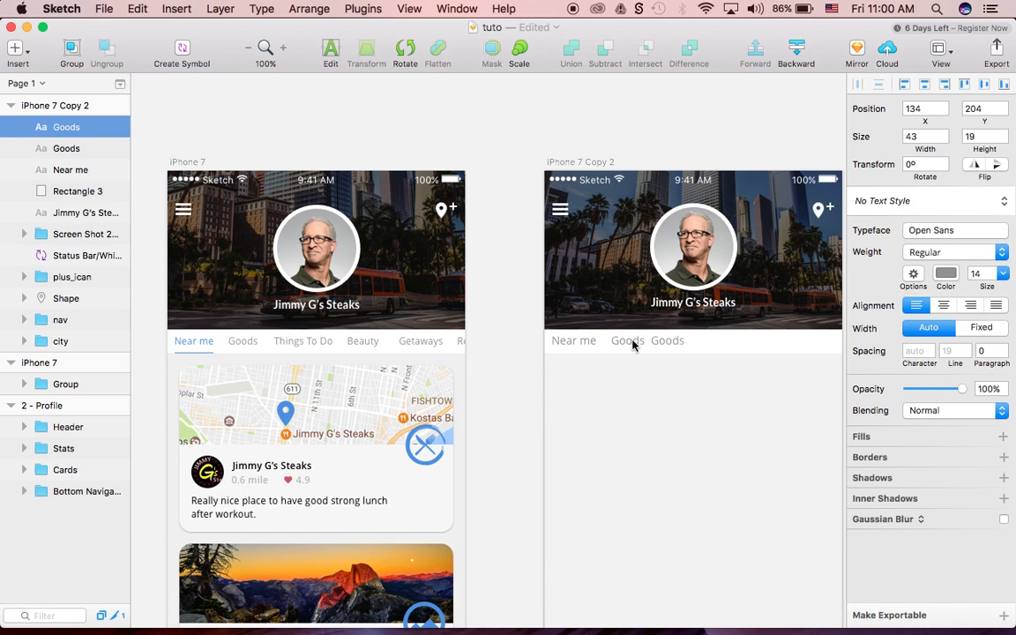
- Replace the text of the second "Goods" label with "Things To Do"
double_click(673, 343)
text(Things To Do)
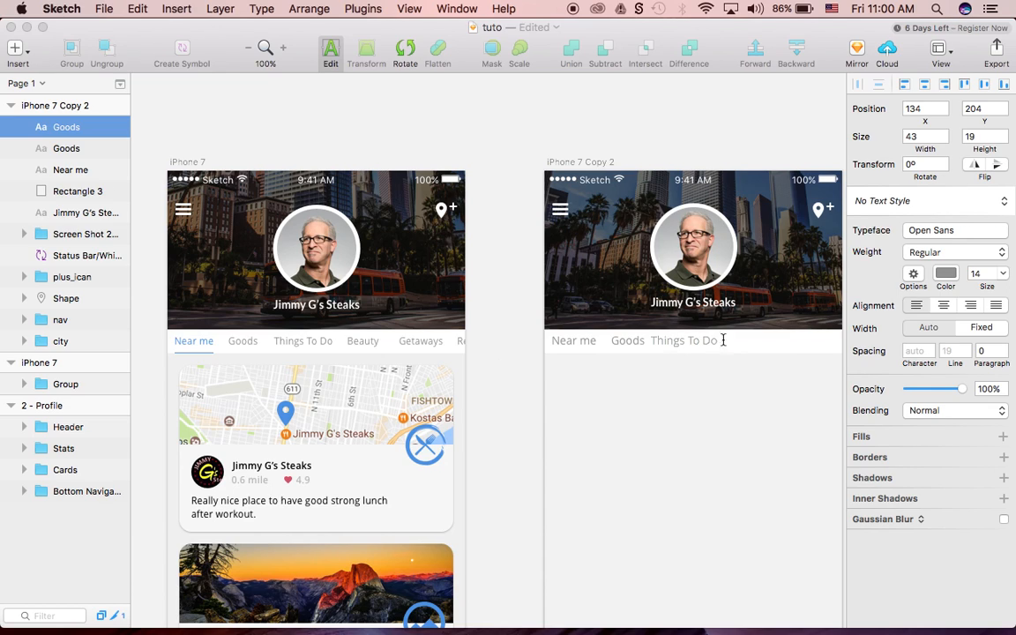
click(710, 366)
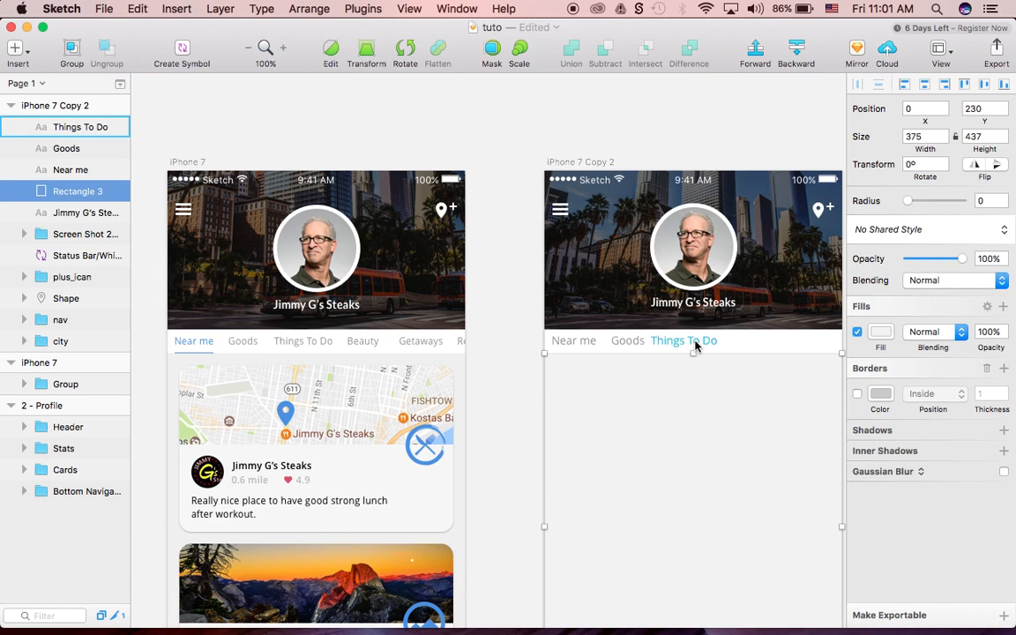
- Move the "Things To Do" label further from "Goods", to X 146, Y 204
click(696, 345)
key(Right)
key(Right)
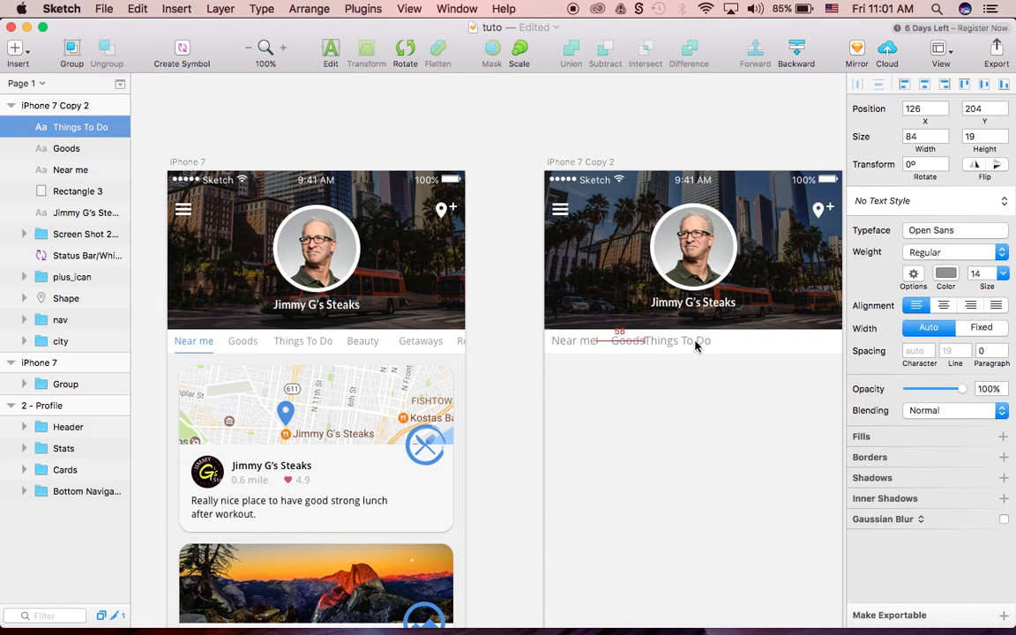
key(shift+Right)
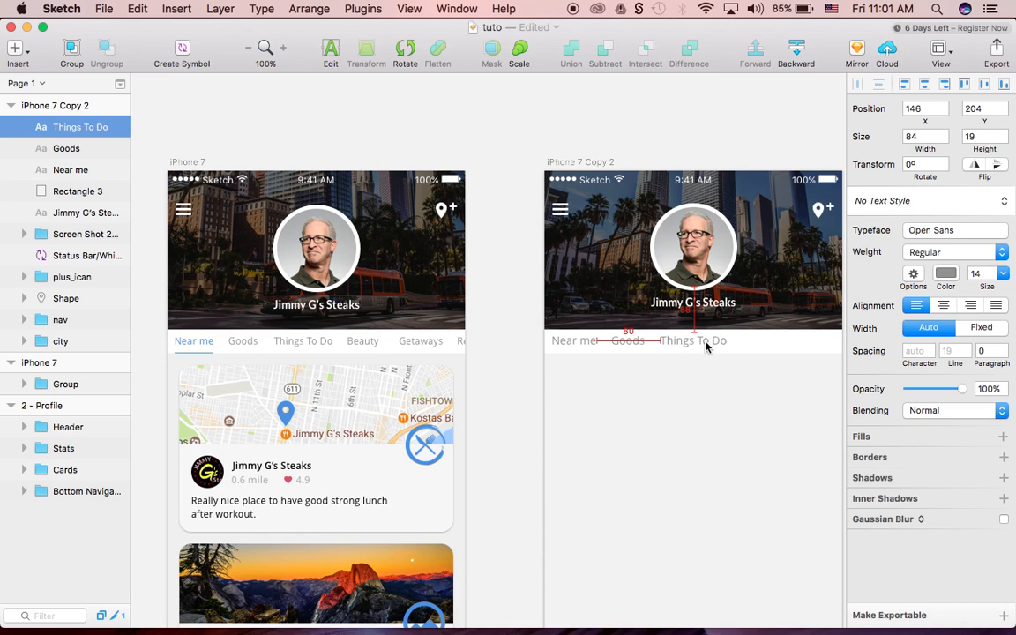
click(705, 361)
- Duplicate the "Things To Do" label and position the copy after it in the tab strip at X 250
click(710, 345)
key(cmd+d)
key(shift+Right)
key(shift+Right)
key(shift+Right)
key(shift+Right)
key(shift+Right)
key(shift+Right)
key(shift+Right)
key(shift+Right)
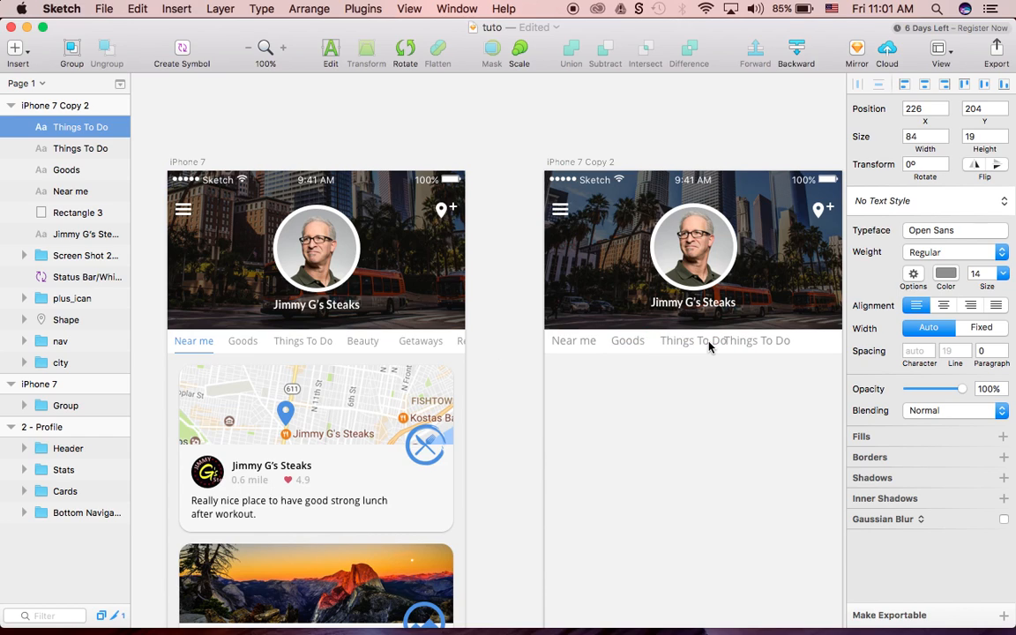
key(shift+Right)
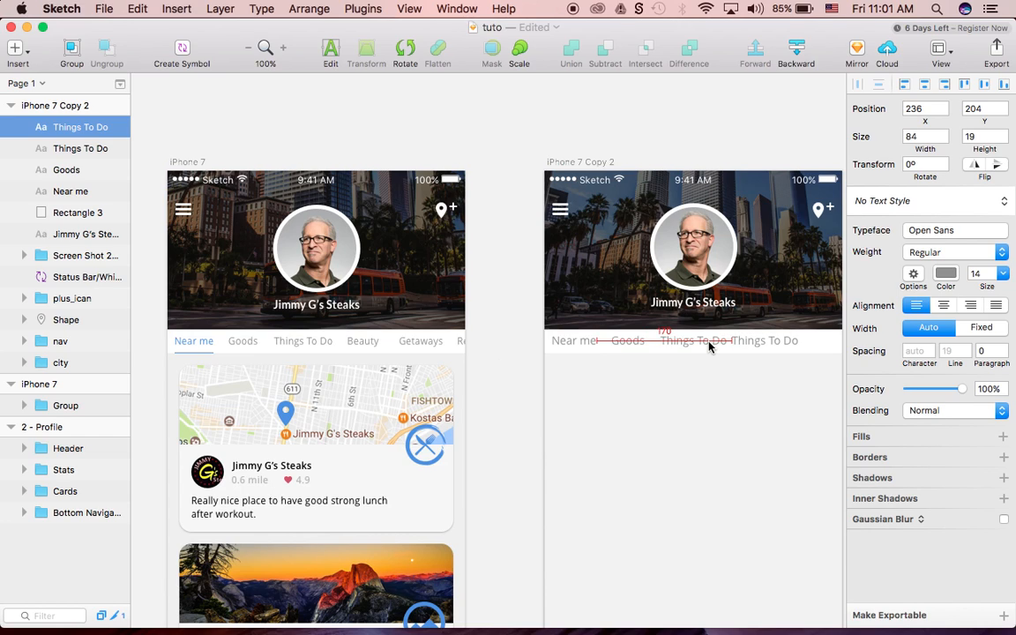
key(Left)
key(shift+Left)
key(Right)
key(Right)
key(shift+Right)
key(shift+Right)
key(Right)
key(Right)
key(Right)
- Replace the whole text of the second "Things To Do" label with "Beauty"
double_click(776, 343)
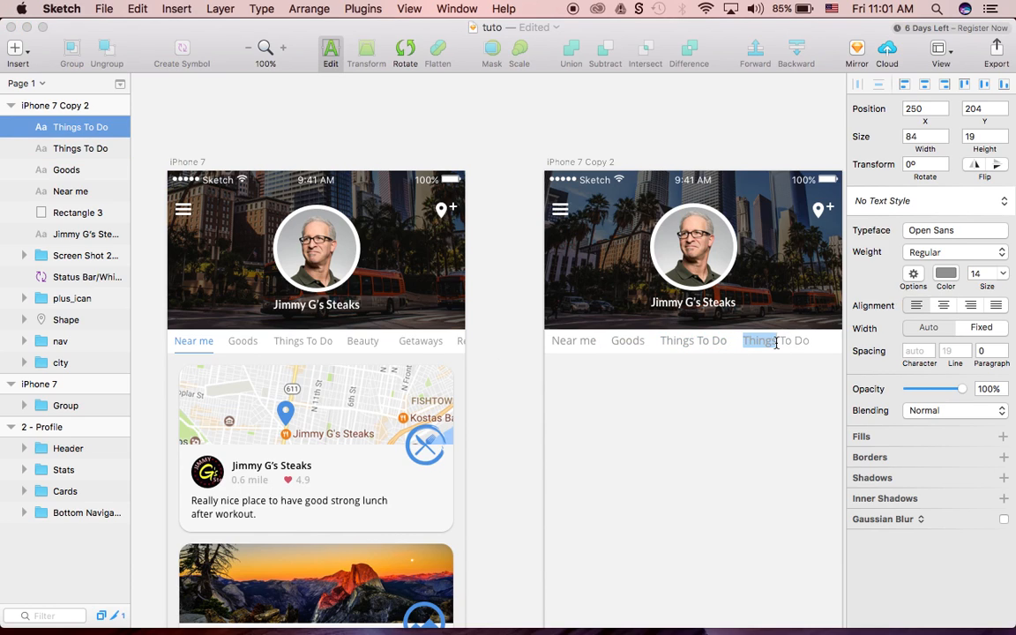
text(Bea)
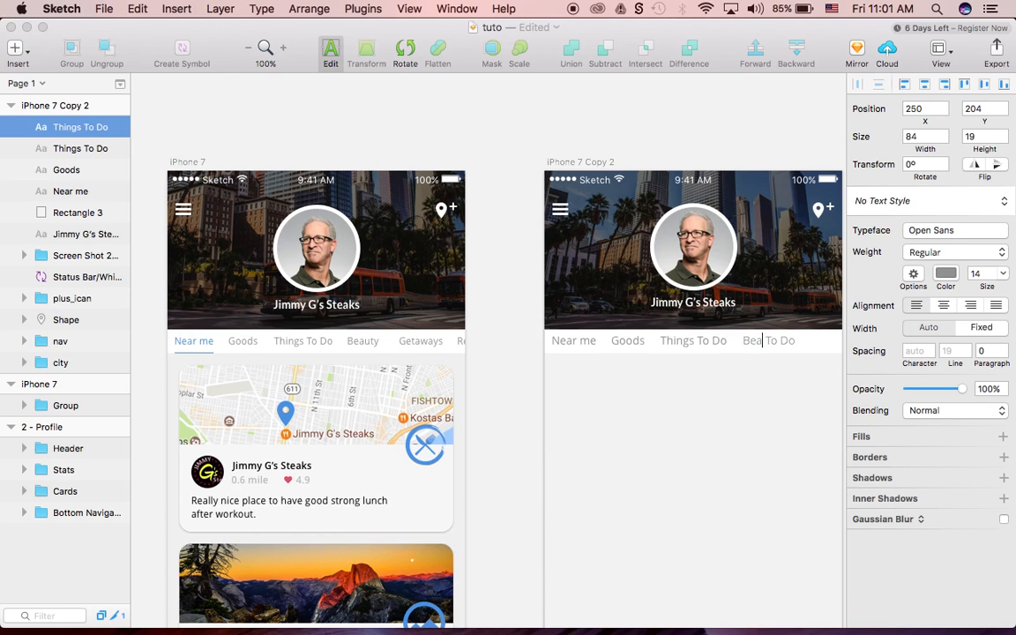
text(uty)
key(Delete)
key(Delete)
key(Delete)
key(Delete)
key(Delete)
scroll(782, 375, right, 5)
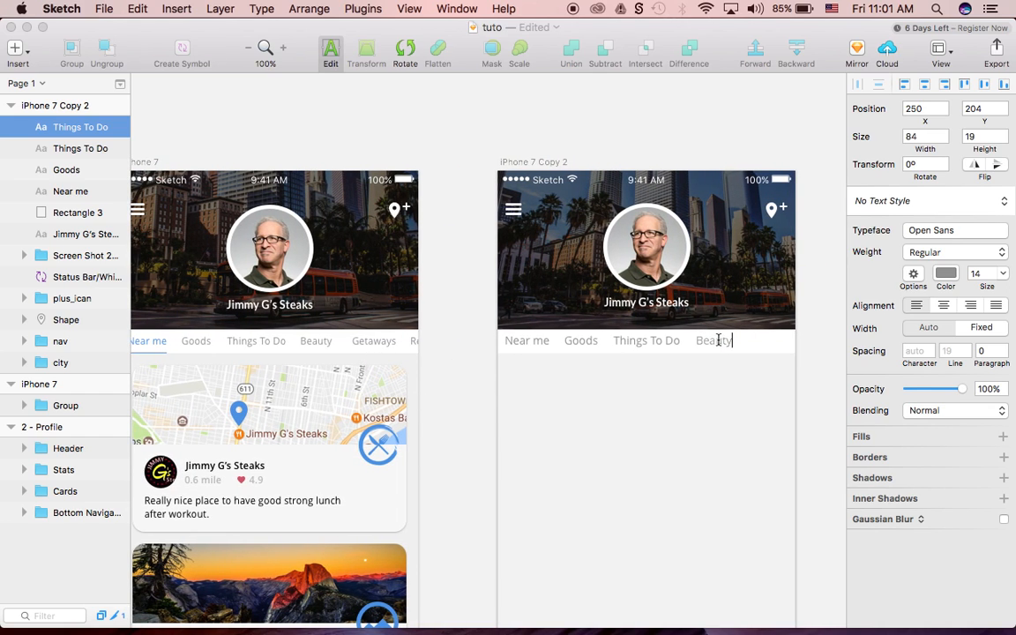
click(379, 345)
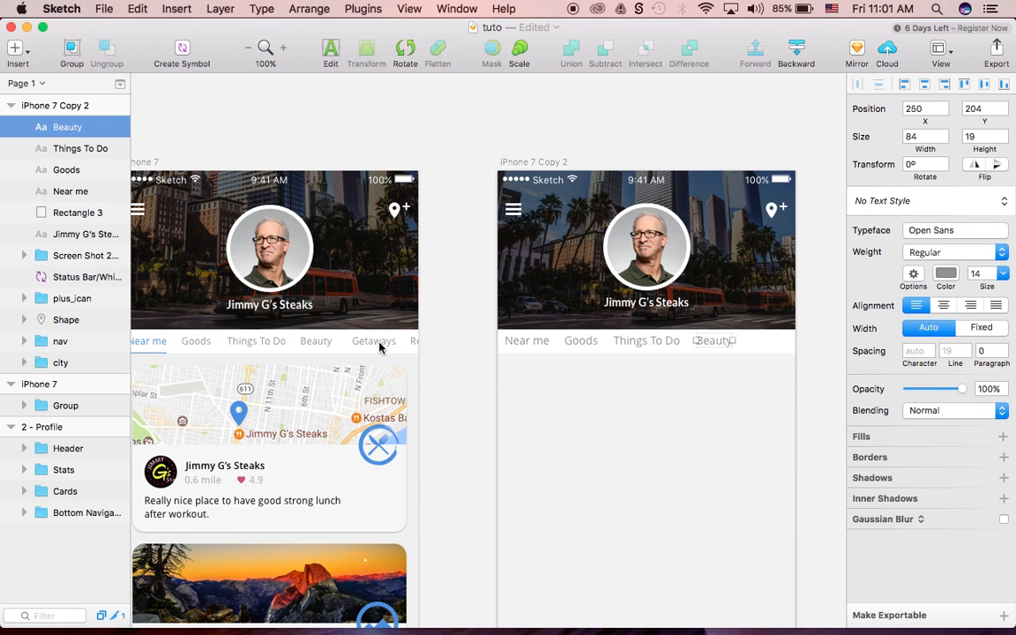
- Add a "Geataways" label at X 310, Y 204 from a duplicate of the "Beauty" label
key(super+d)
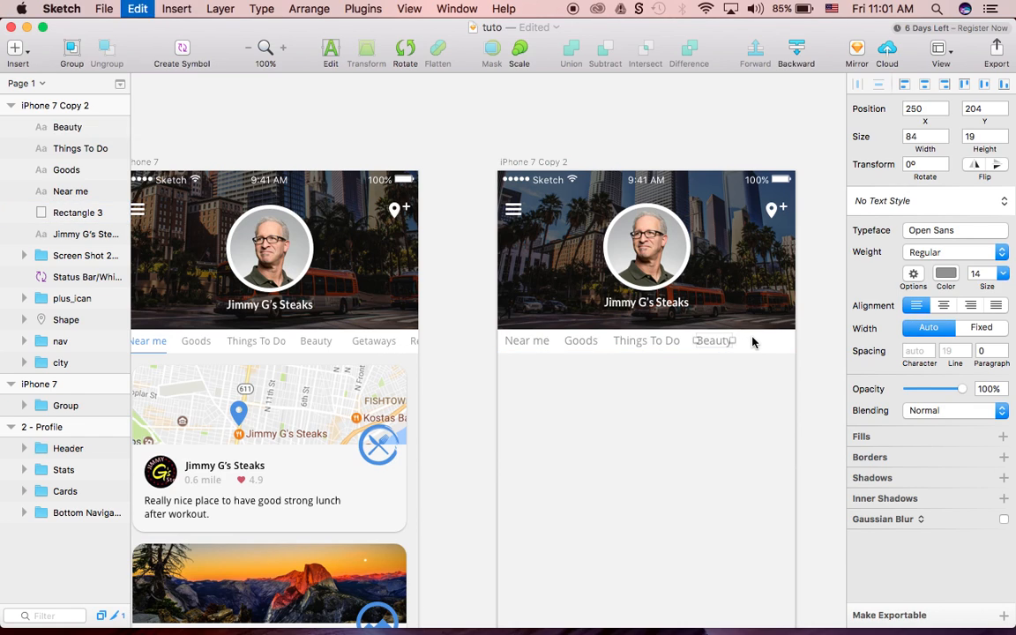
key(shift+Right)
key(shift+Right)
key(shift+Right)
key(shift+Right)
key(shift+Right)
key(shift+Right)
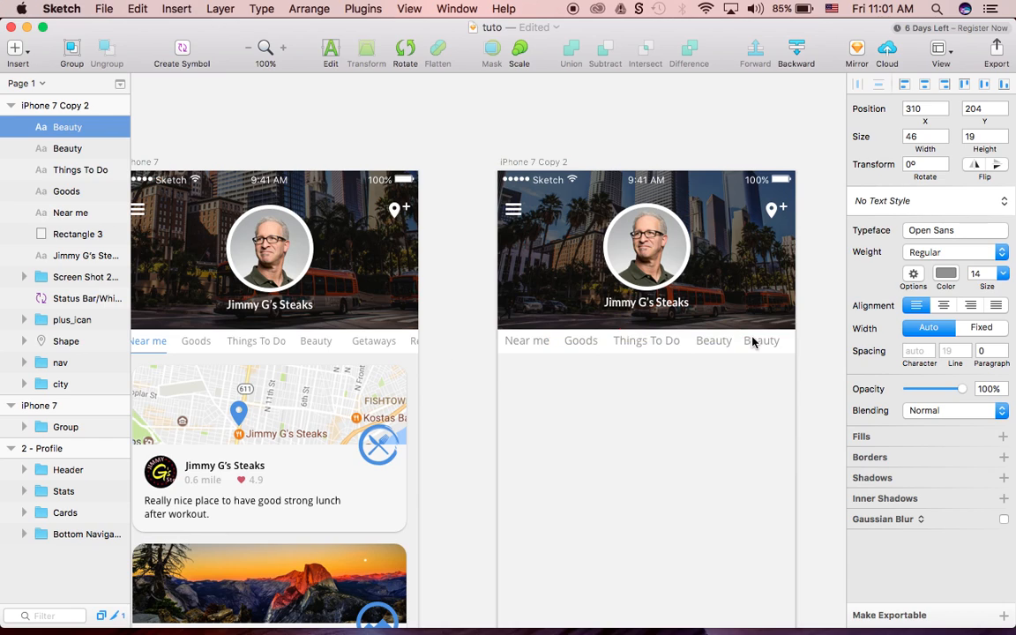
double_click(757, 340)
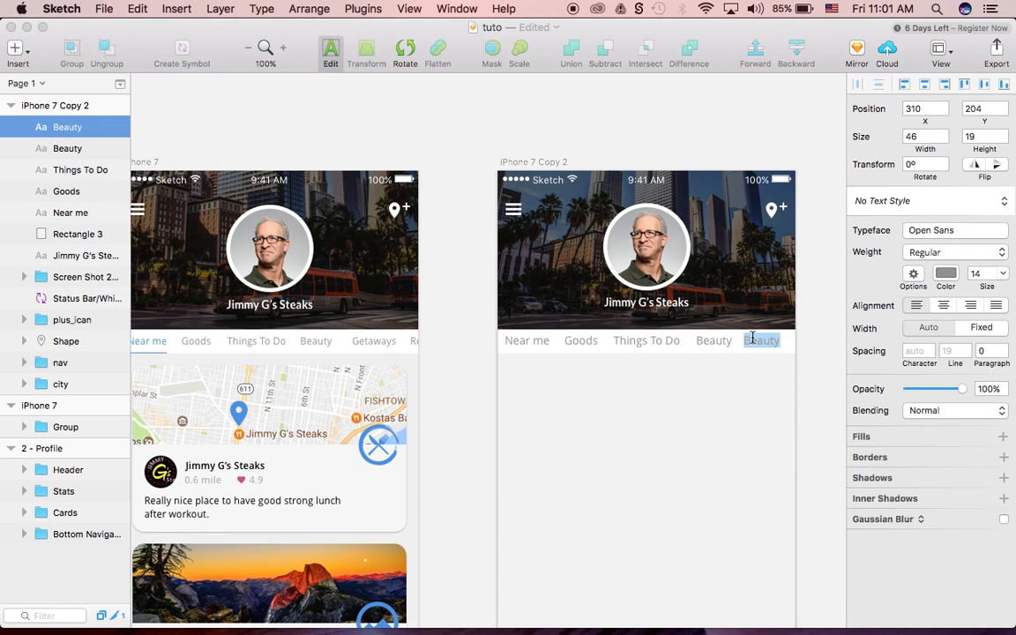
text(Getaways)
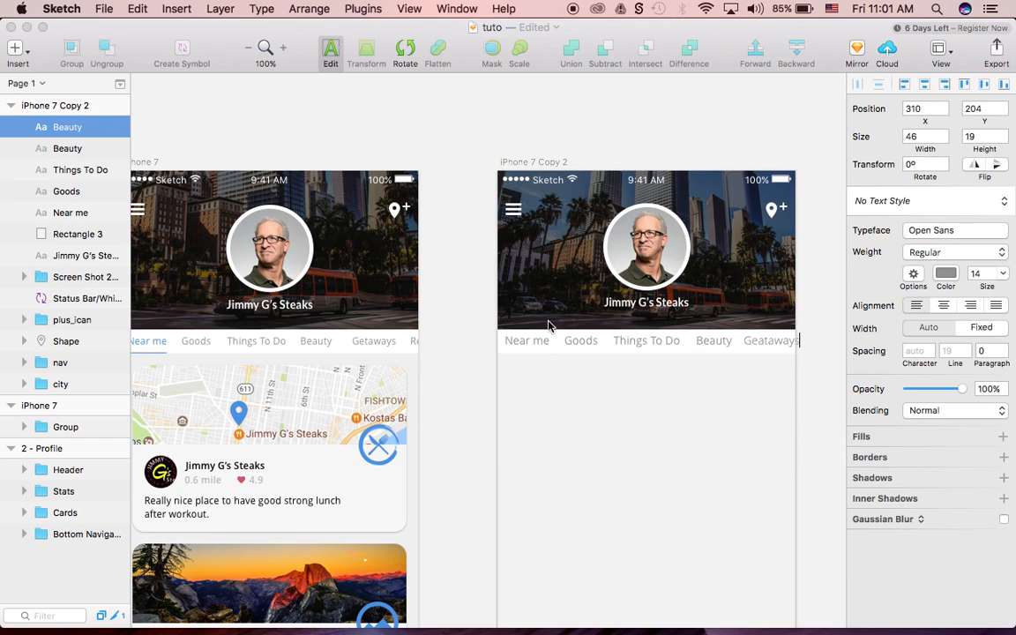
- Set the font size of all five tab labels on iPhone 7 Copy 2 to 12
shift+click(67, 213)
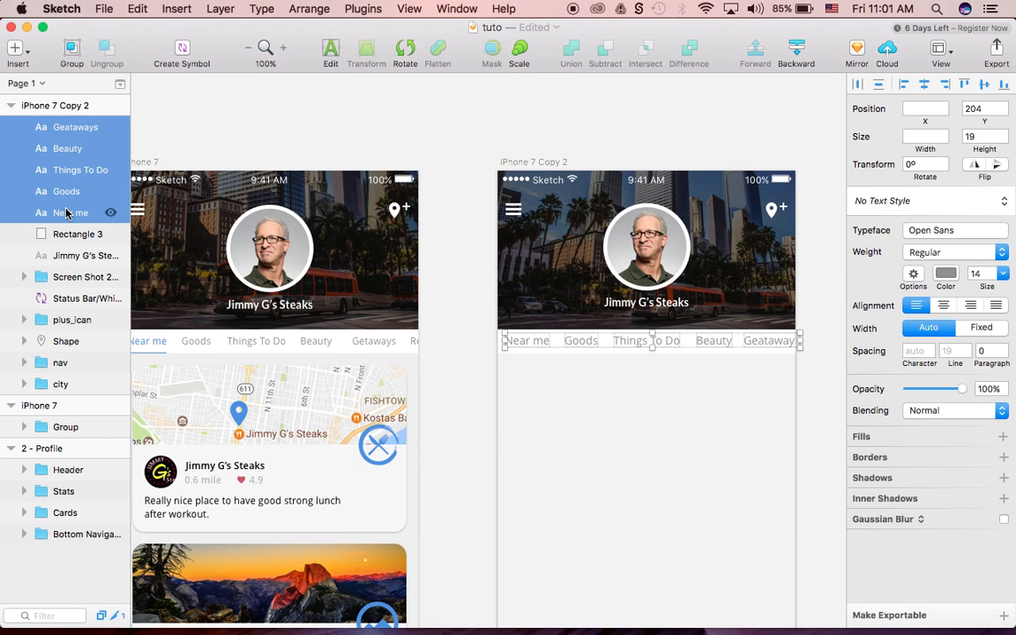
click(1002, 275)
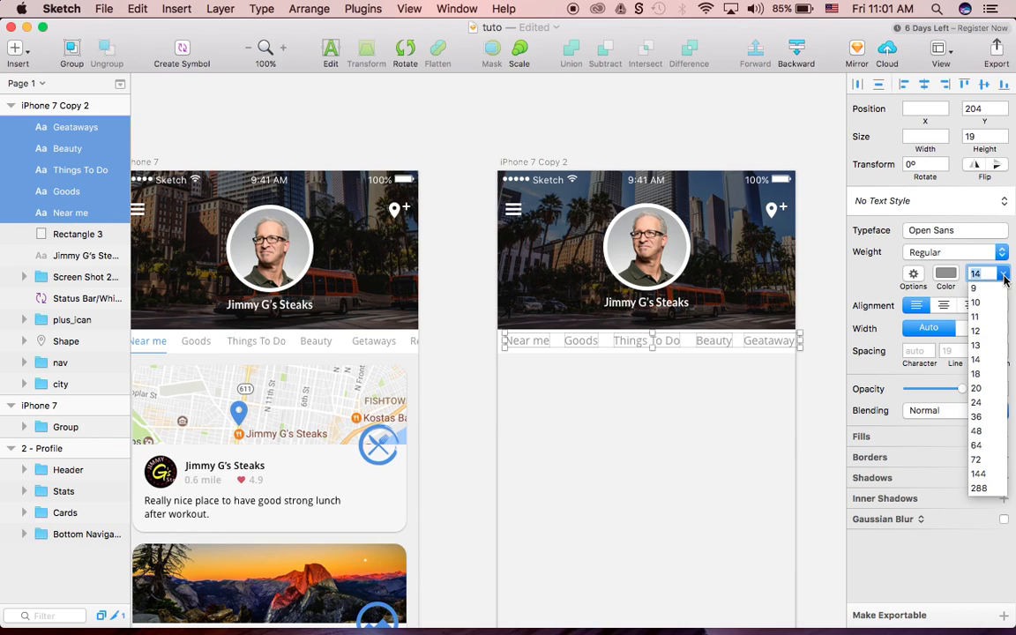
click(989, 334)
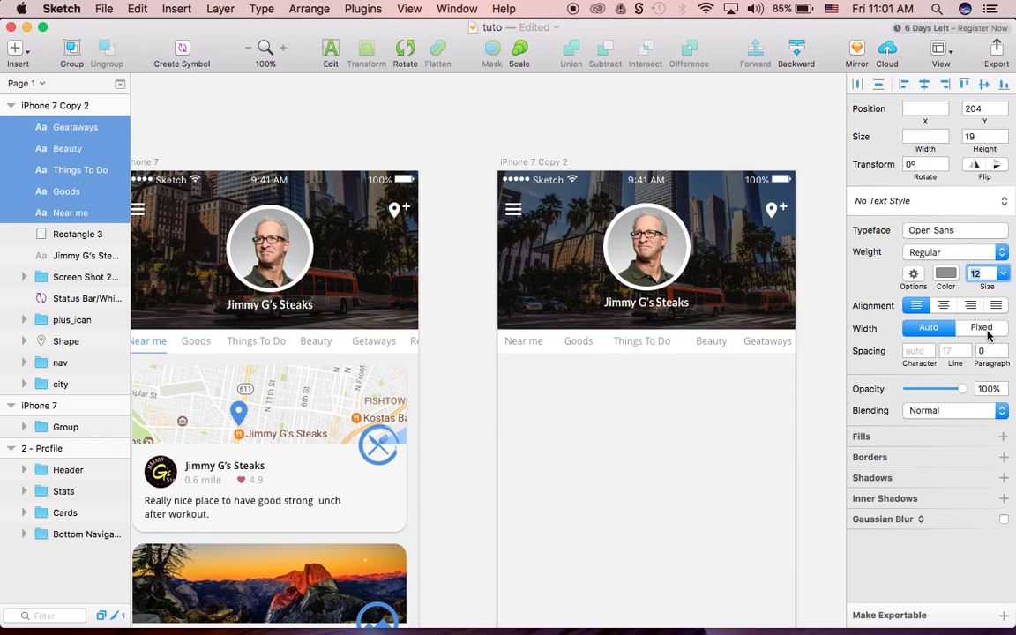
click(524, 346)
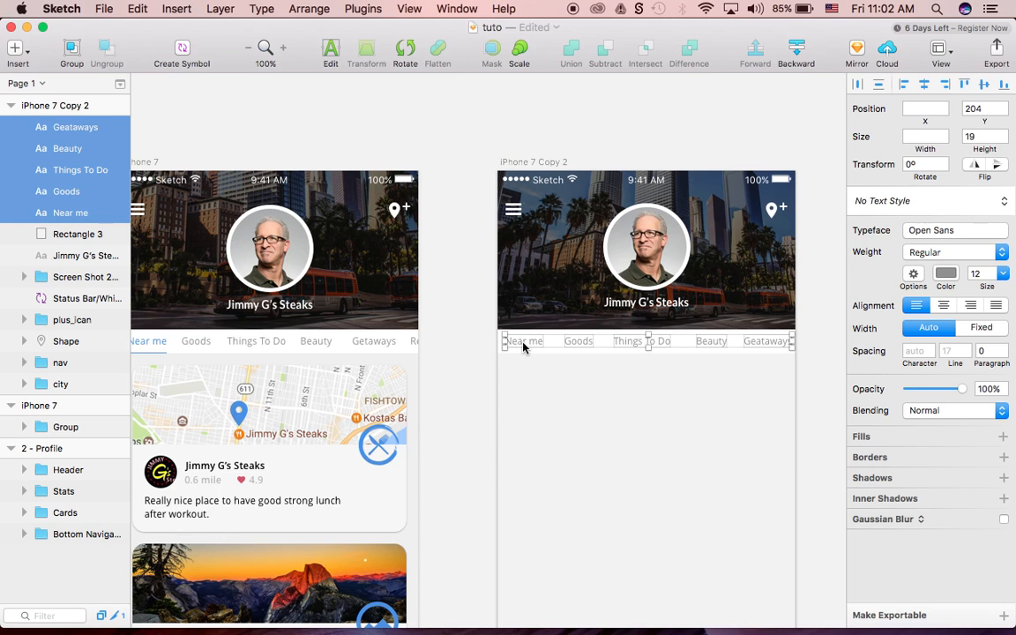
click(465, 368)
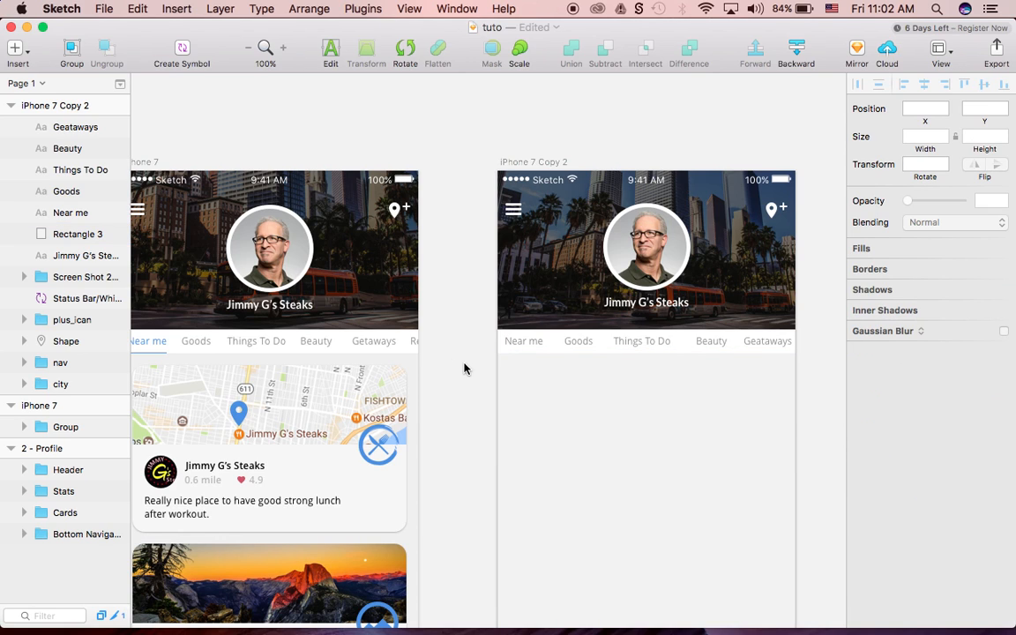
- Move the "Goods" label closer to "Near me" in the tab strip
click(522, 346)
key(super+plus)
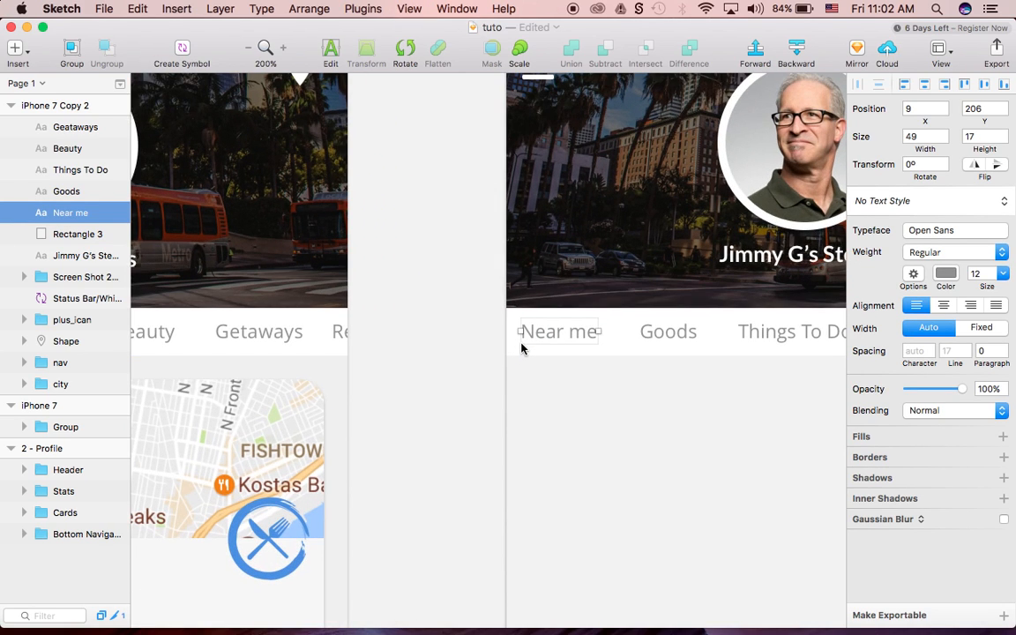
key(shift+Left)
key(shift+Right)
click(653, 332)
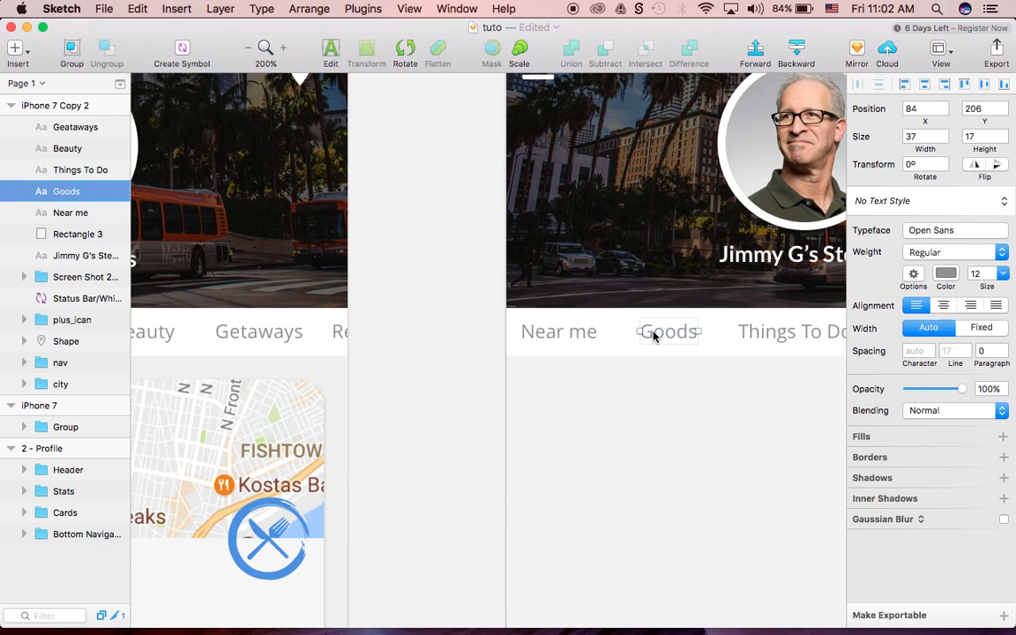
key(shift+Left)
key(shift+Left)
key(shift+Left)
key(shift+Right)
key(shift+Right)
key(Right)
key(Right)
- Move the "Things To Do" label closer to "Goods", to X 132
click(778, 333)
key(shift+Left)
key(shift+Left)
key(shift+Left)
key(Left)
key(Left)
key(Left)
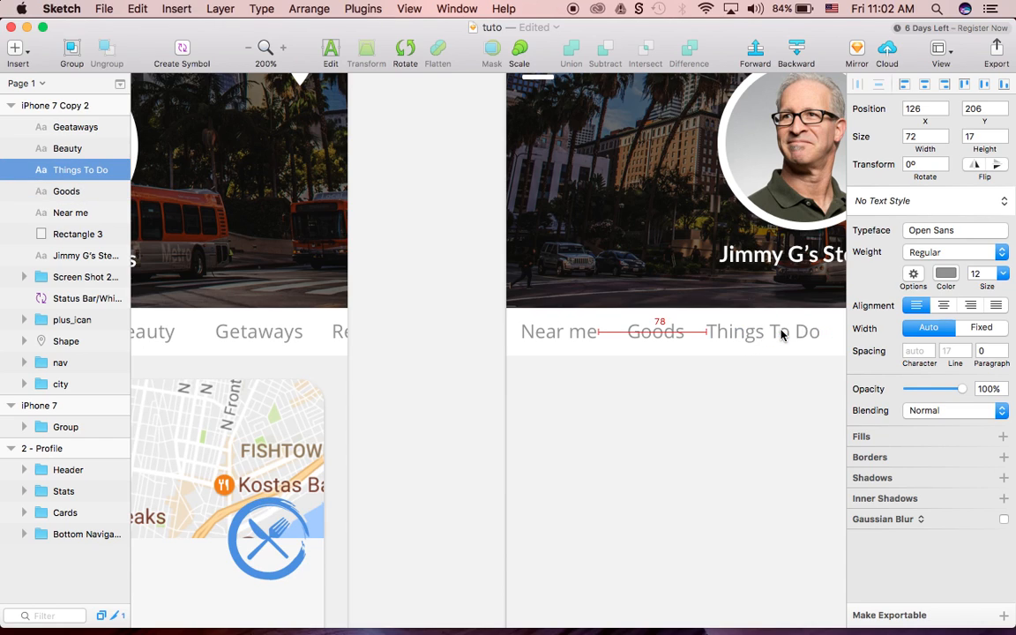
key(Left)
key(Left)
key(Left)
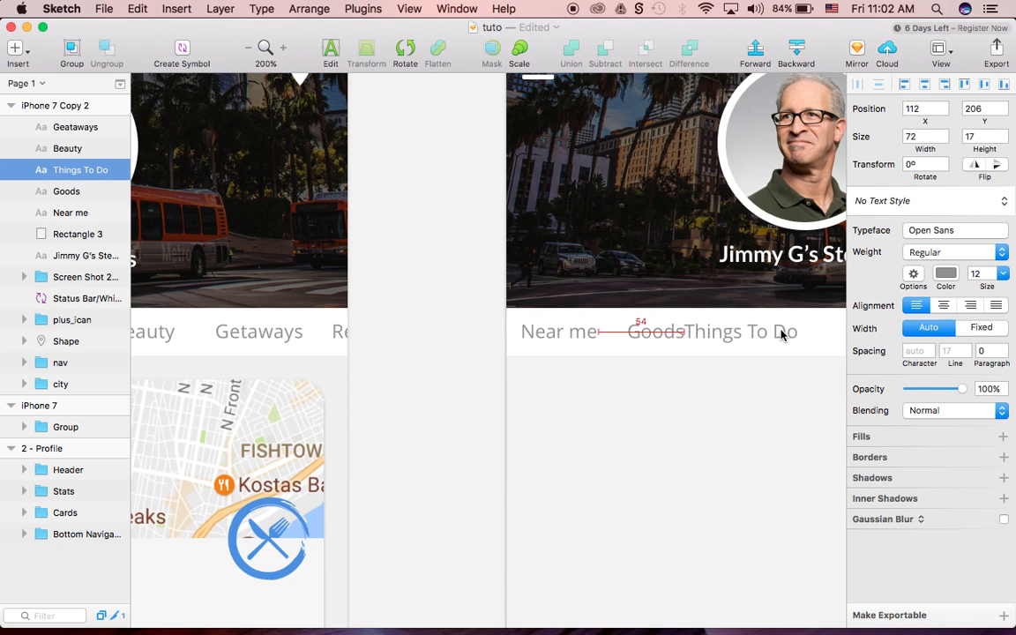
key(shift+Right)
key(shift+Right)
key(Left)
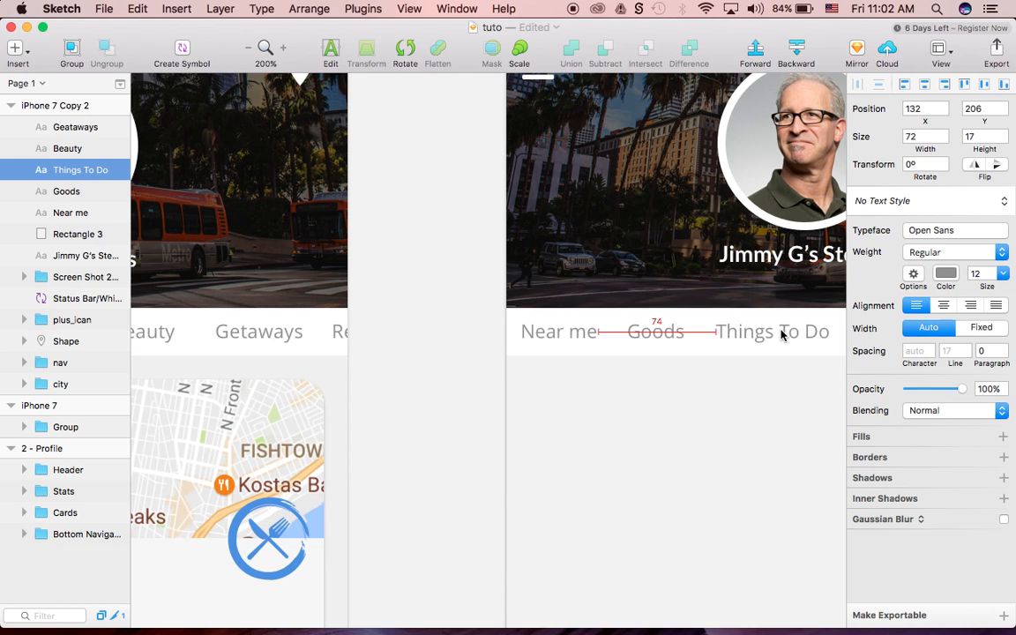
- Move the "Beauty" label closer to "Things To Do" in the tab strip on iPhone 7 Copy 2
scroll(781, 334, right, 8)
click(608, 335)
key(shift+Left)
key(shift+Left)
key(shift+Left)
key(shift+Left)
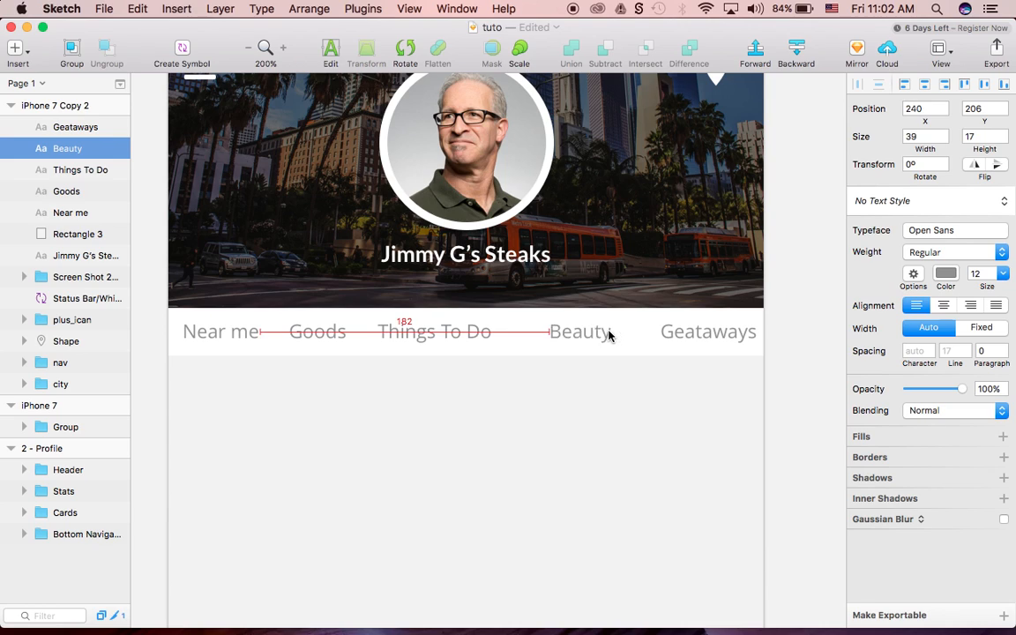
key(shift+Right)
key(Right)
key(Right)
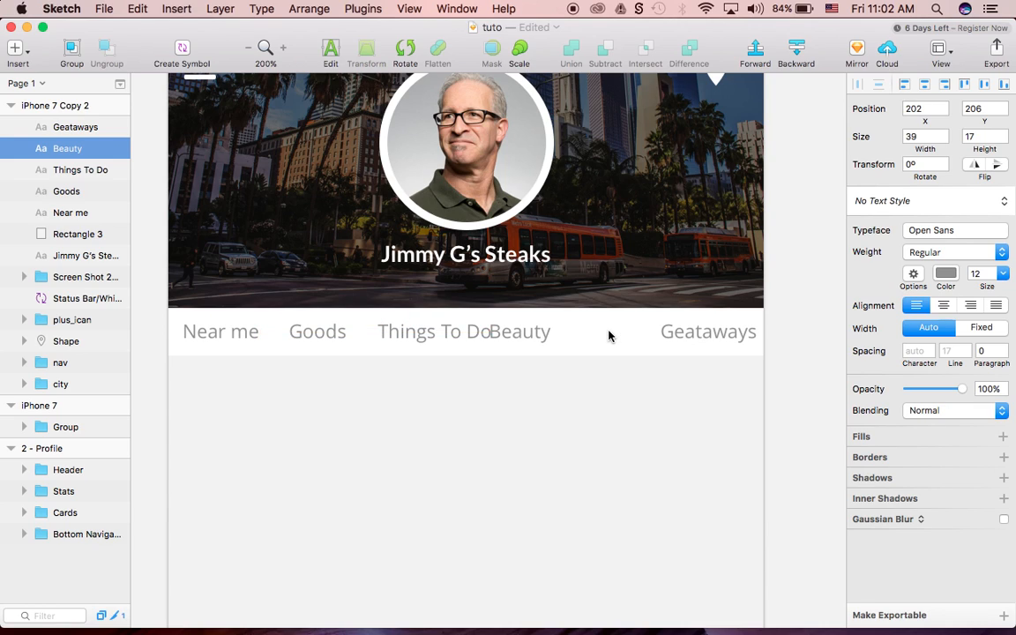
- Move the "Geataways" label closer to "Beauty", to X 280
click(671, 336)
key(shift+Left)
key(shift+Left)
key(shift+Left)
key(shift+Left)
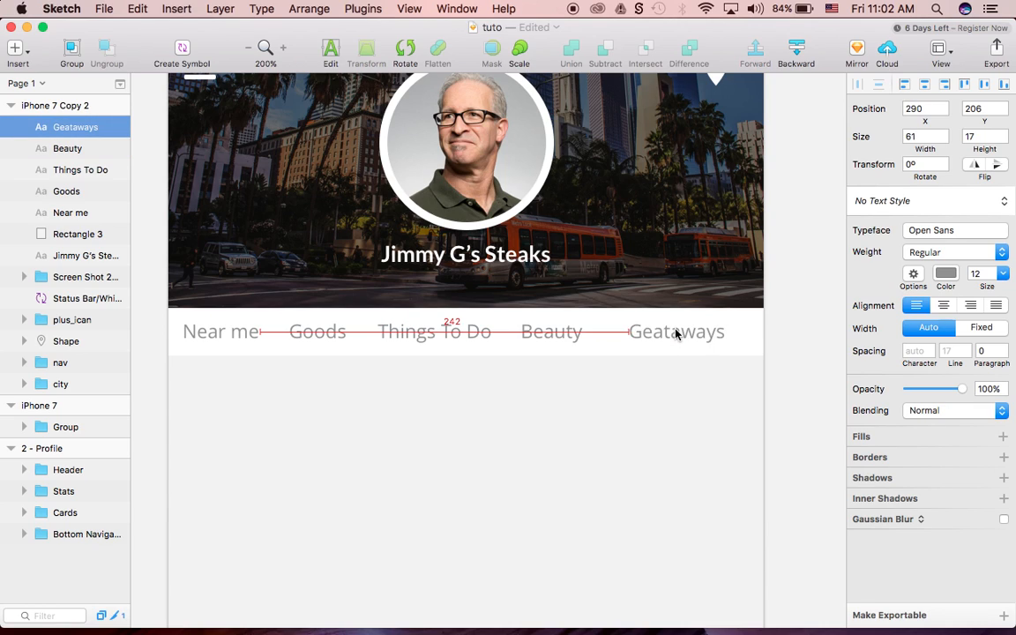
key(shift+Left)
key(shift+Right)
key(shift+Right)
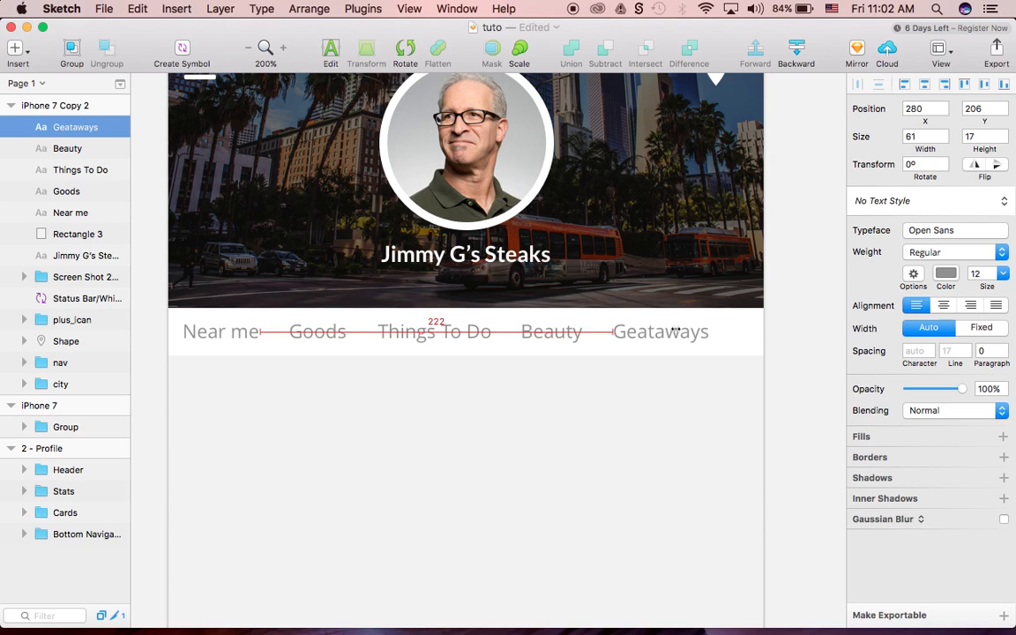
scroll(621, 340, up, 1)
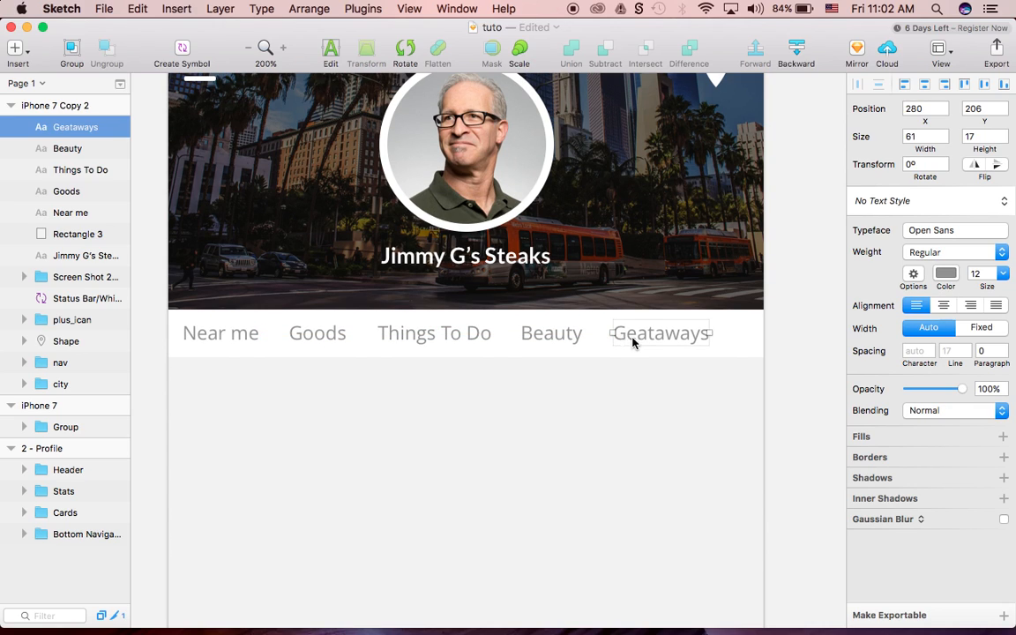
- Add a "Res" label at X 360, Y 206 from a duplicate of the "Geataways" label
key(super+d)
key(shift+Right)
key(shift+Right)
key(shift+Right)
key(shift+Right)
key(shift+Right)
key(shift+Right)
key(shift+Right)
key(shift+Right)
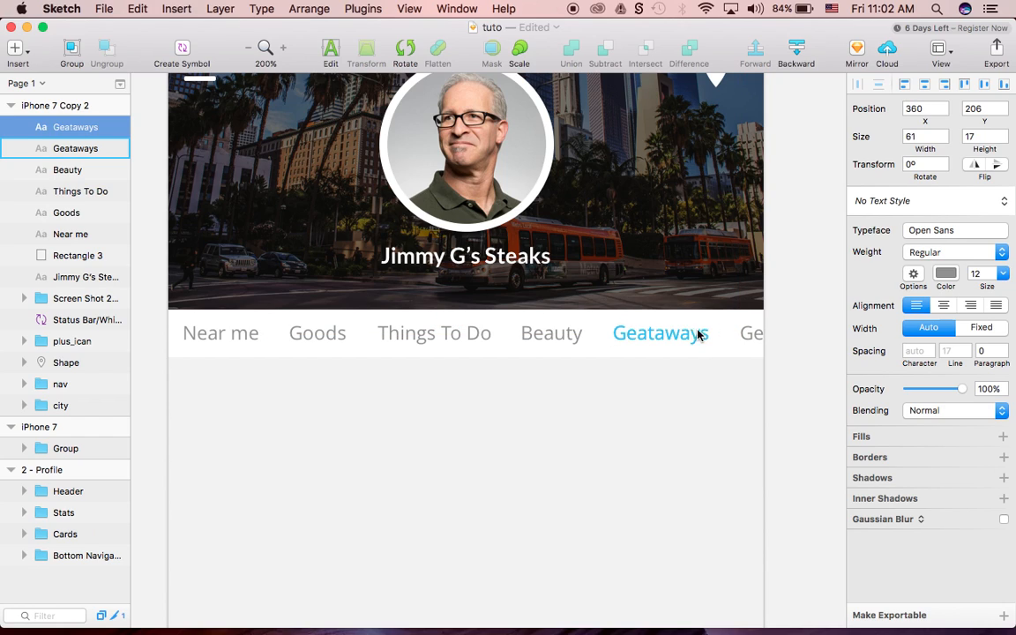
double_click(749, 332)
text(Res)
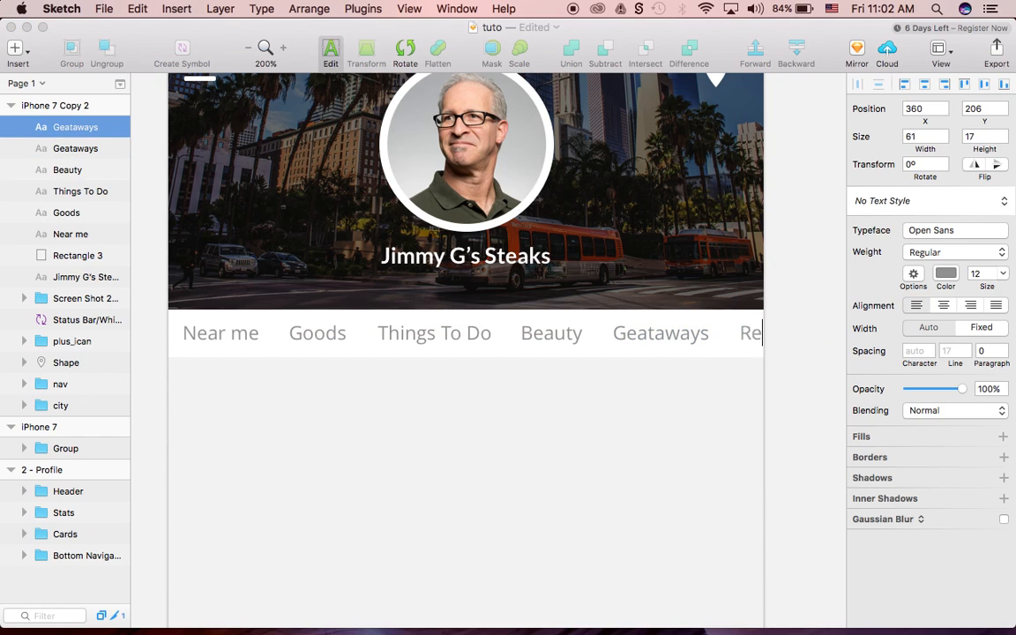
click(742, 390)
- Nudge the "Res" label to X 359 so it runs off the artboard's edge
click(755, 343)
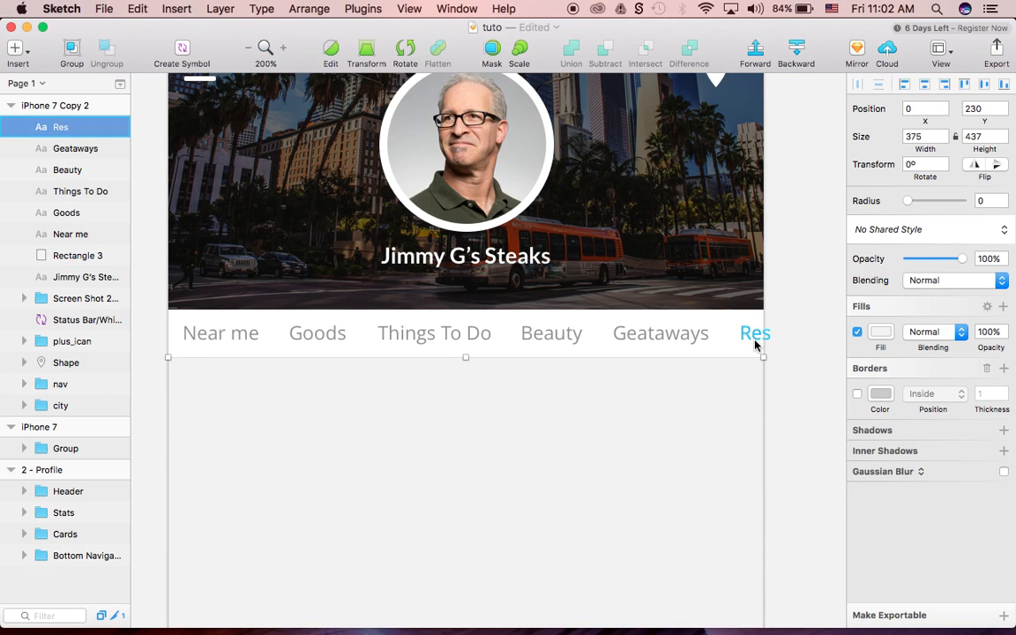
key(shift+Left)
key(shift+Left)
key(Left)
key(shift+Right)
key(shift+Right)
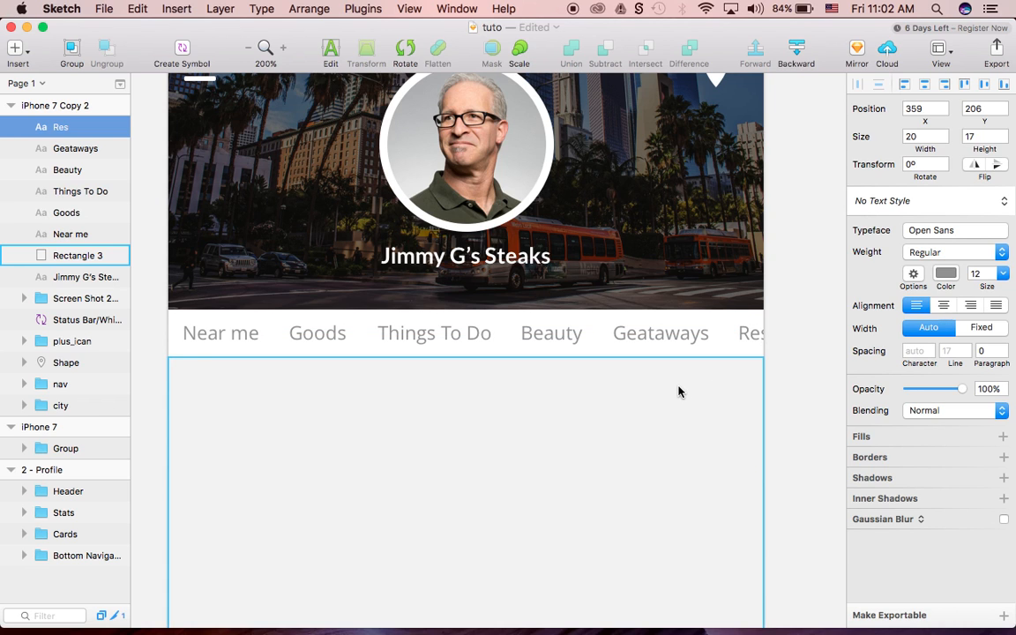
- Examine the size, position and corner radius of the first place card's background rectangle on the iPhone 7 artboard
scroll(679, 392, left, 2)
key(super+minus)
scroll(678, 391, left, 2)
scroll(678, 392, left, 5)
scroll(678, 392, down, 2)
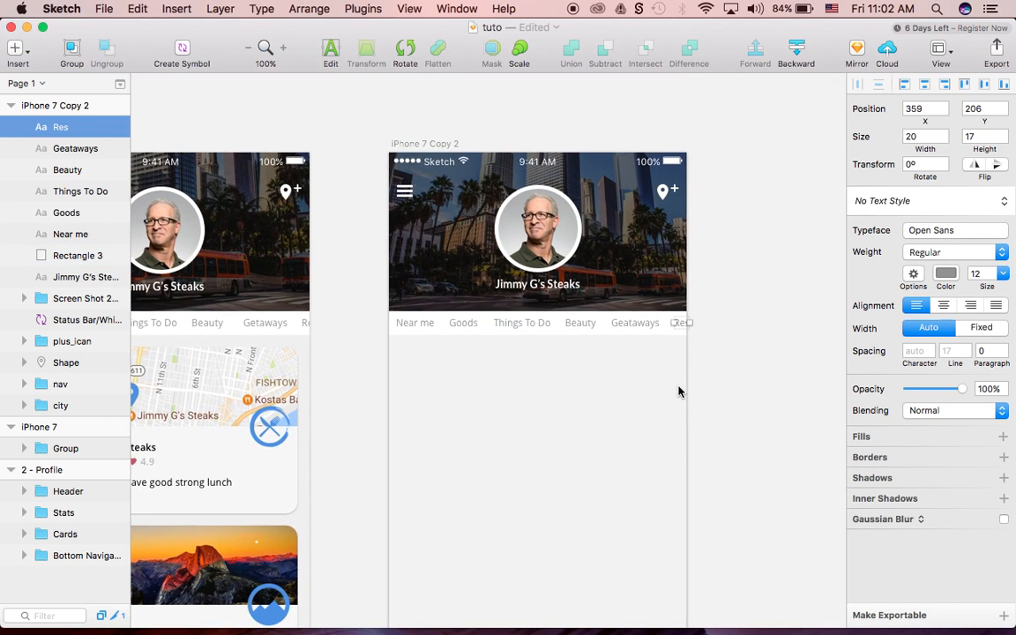
scroll(662, 387, down, 4)
scroll(662, 386, left, 3)
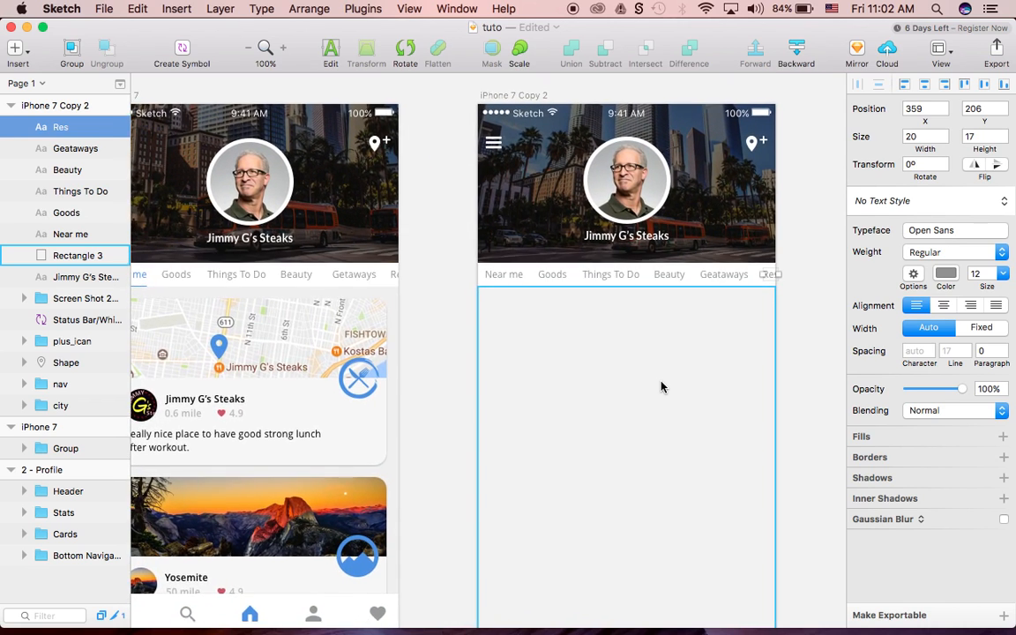
scroll(661, 387, left, 1)
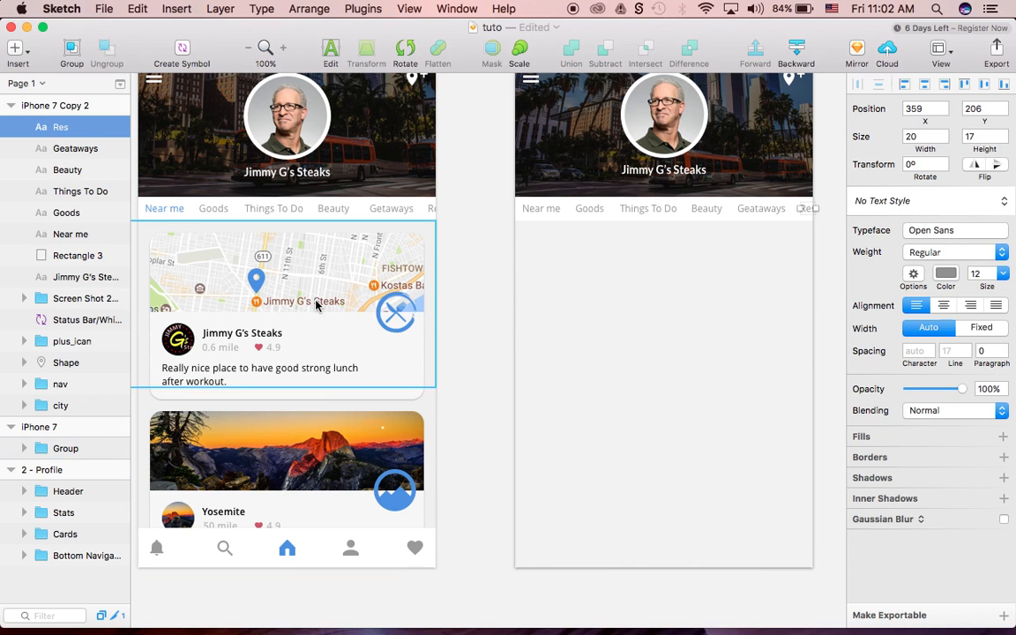
scroll(574, 291, right, 1)
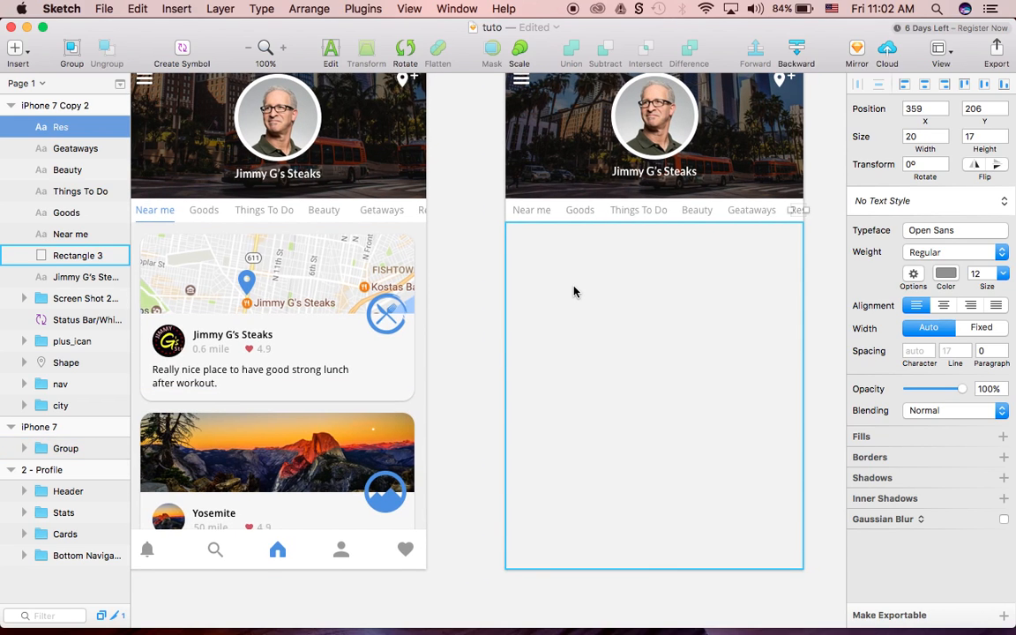
scroll(574, 291, left, 1)
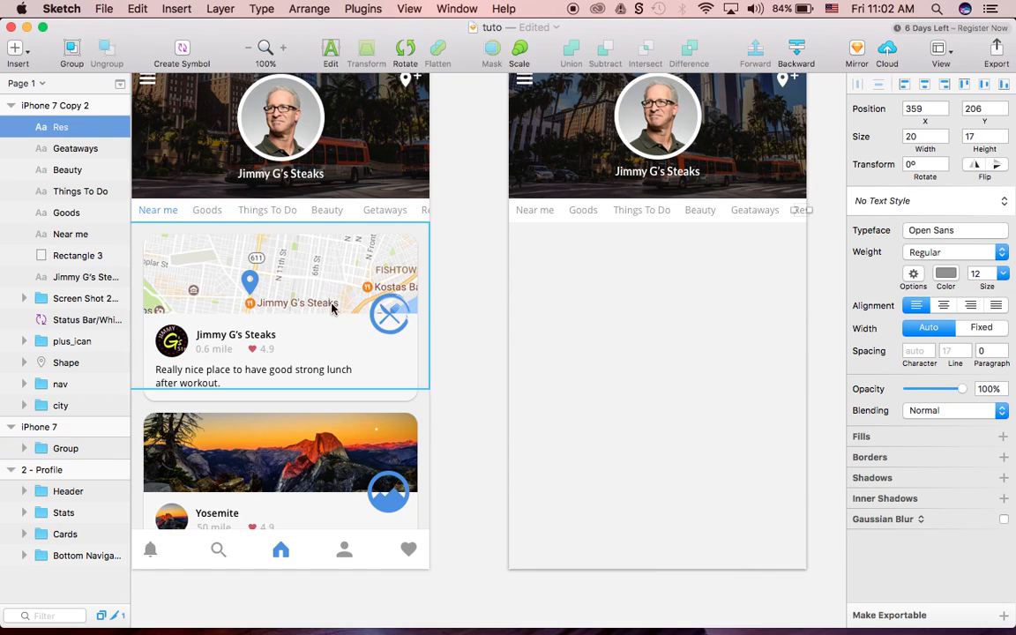
click(365, 346)
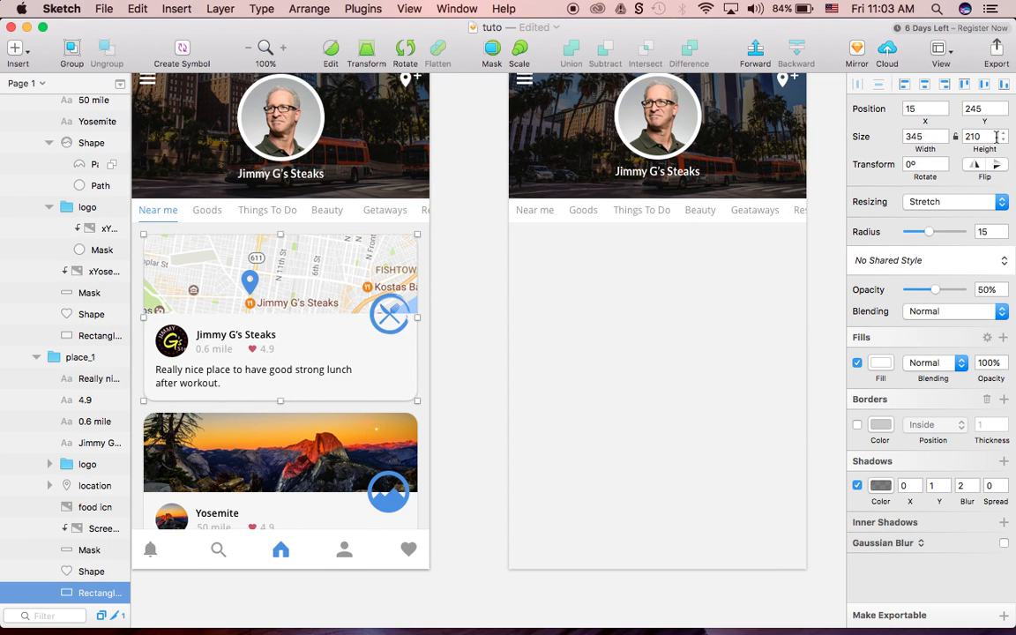
- Draw a rectangle about 285 by 155 in the empty area below the tab strip on iPhone 7 Copy 2
click(16, 48)
mouse_move(49, 123)
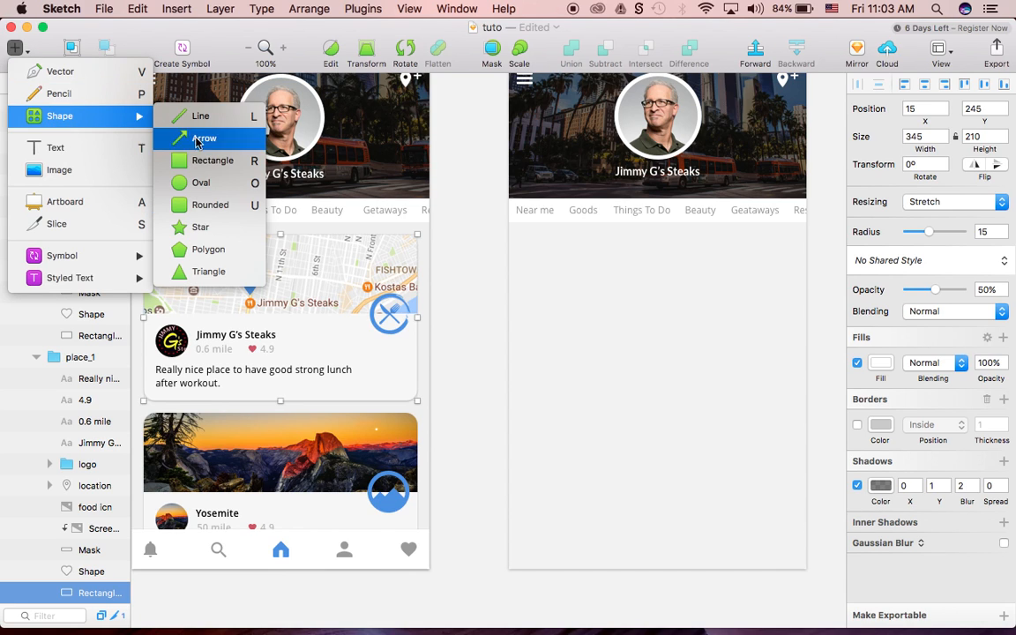
click(199, 159)
drag(532, 307, 759, 428)
- Set the new rectangle's size to 345 by 210 and remove its border
click(926, 138)
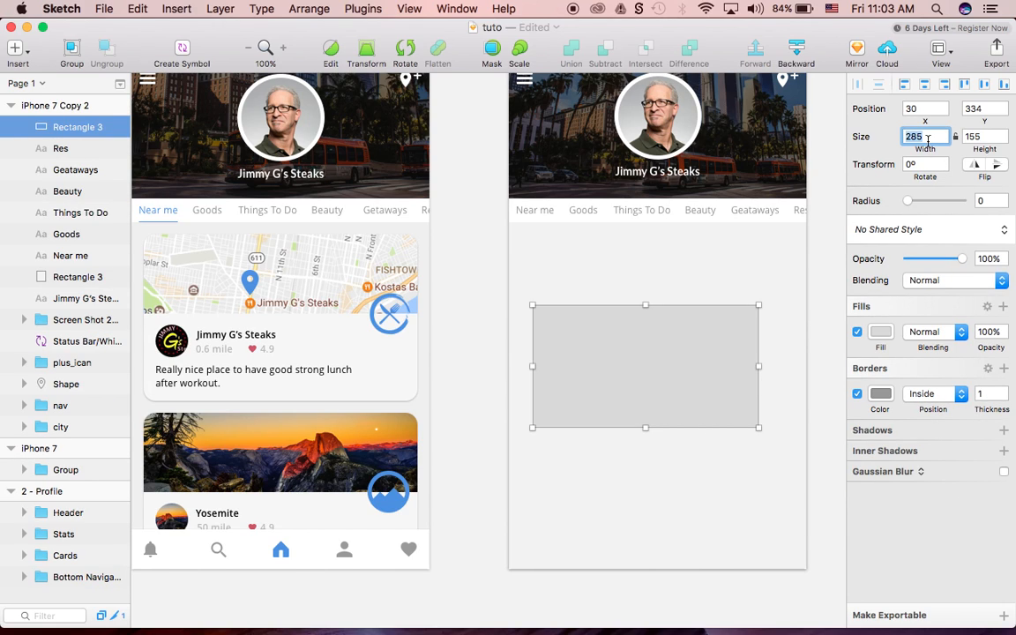
text(345)
key(Tab)
text(2)
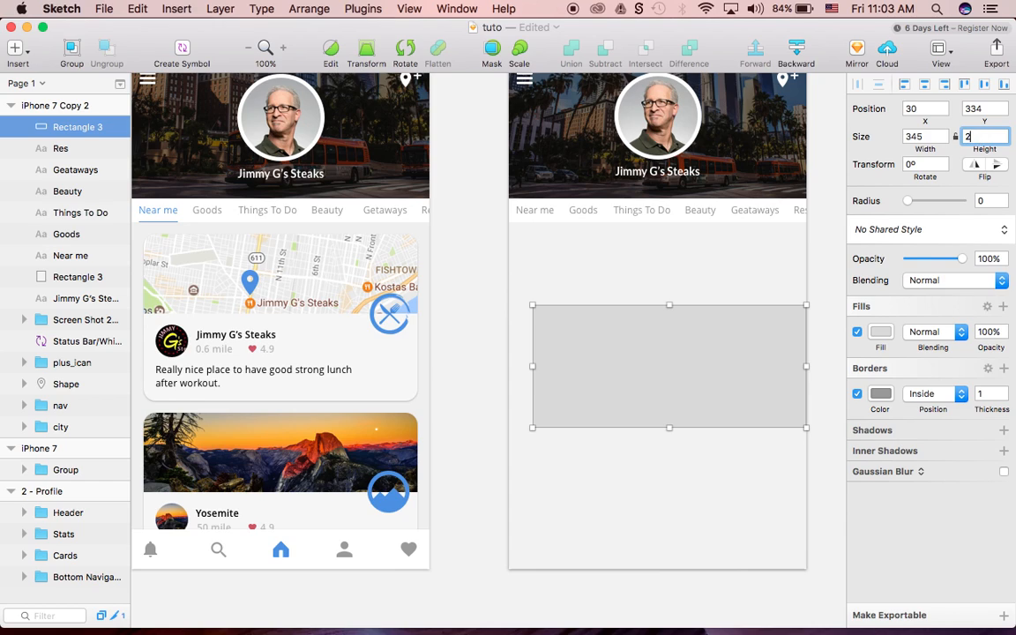
text(10)
key(Return)
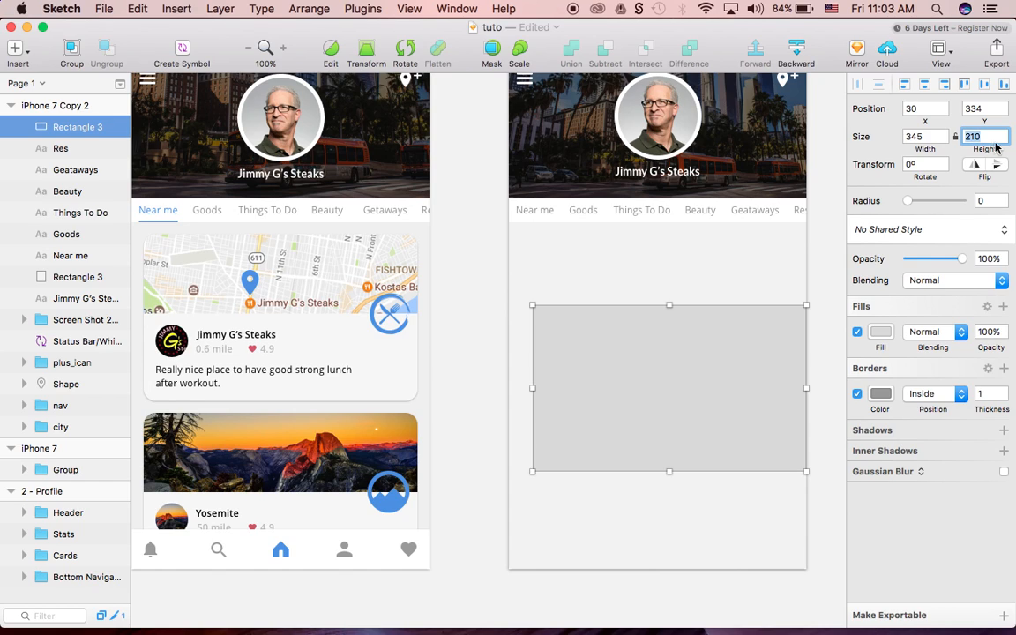
click(858, 394)
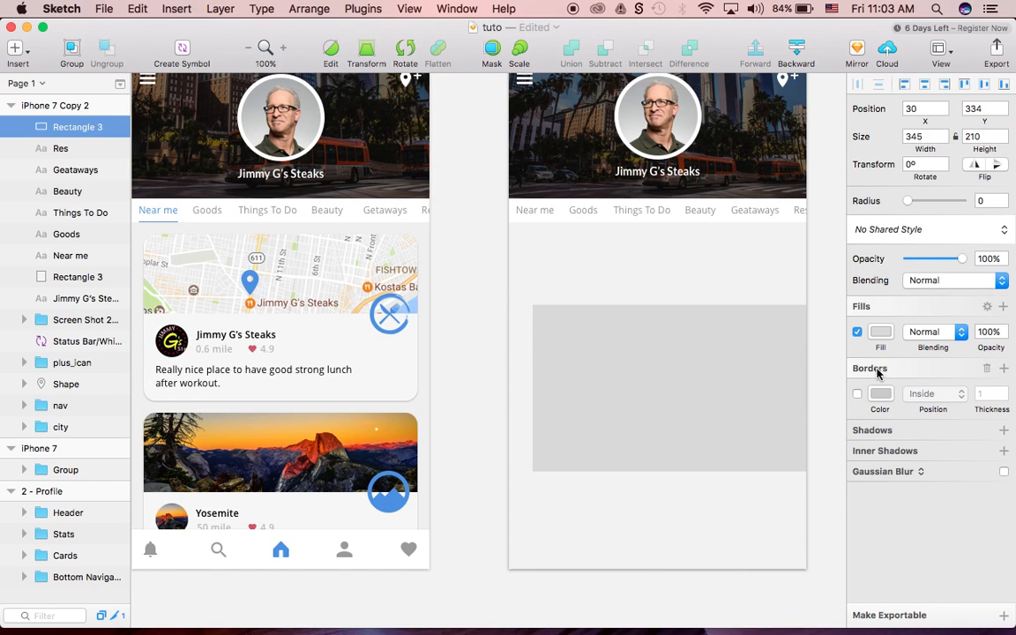
- Center the card rectangle horizontally on the artboard and move it up to Y 230, flush with the tab strip
click(926, 84)
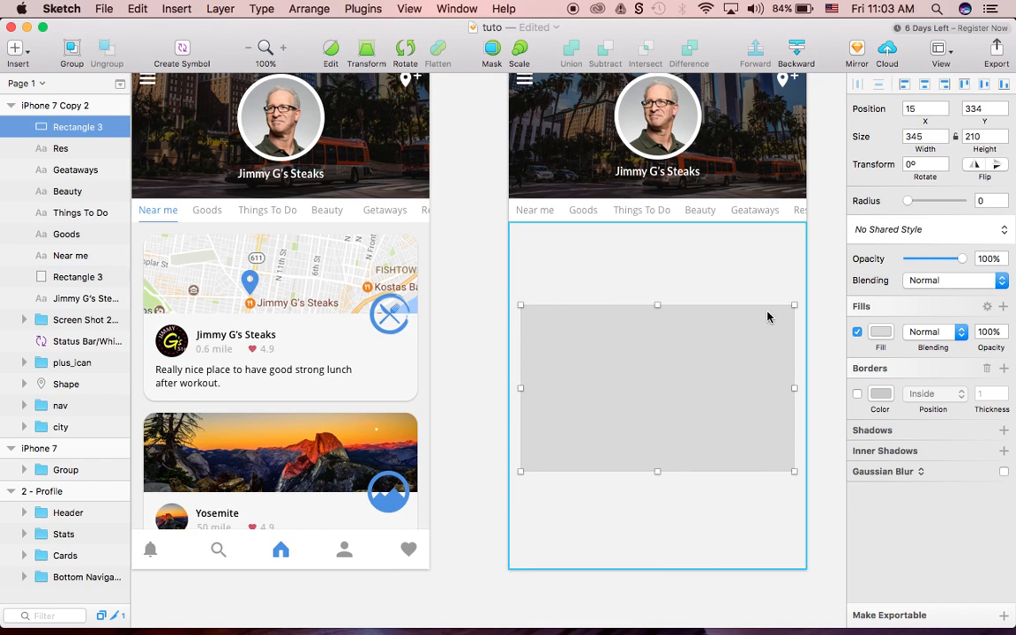
key(shift+Up)
key(shift+Up)
key(shift+Up)
key(shift+Up)
key(shift+Up)
key(shift+Up)
key(shift+Up)
key(shift+Up)
key(shift+Up)
key(shift+Up)
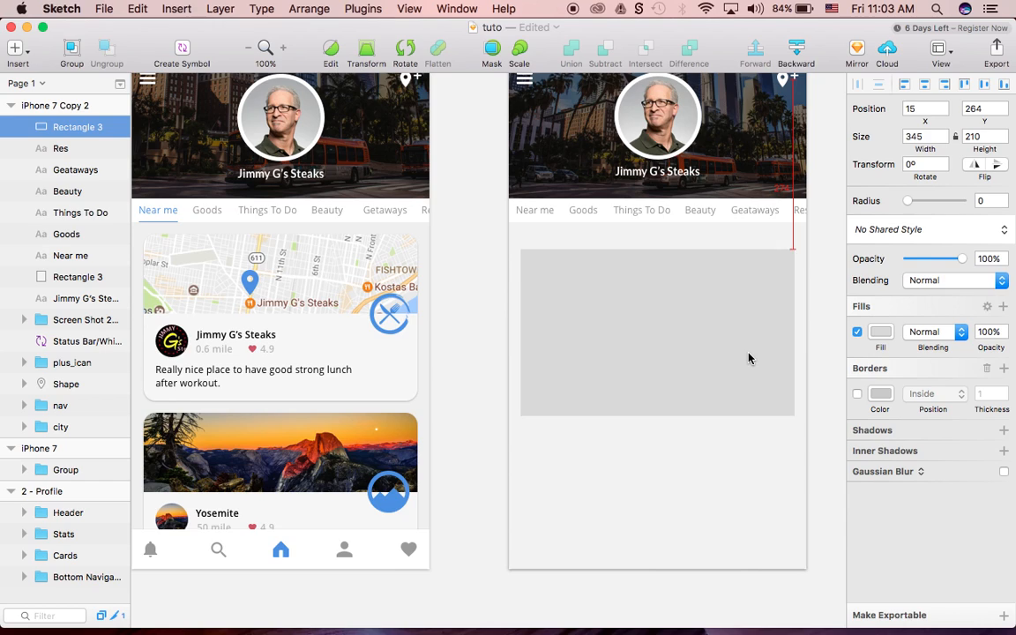
key(Up)
key(Up)
key(Up)
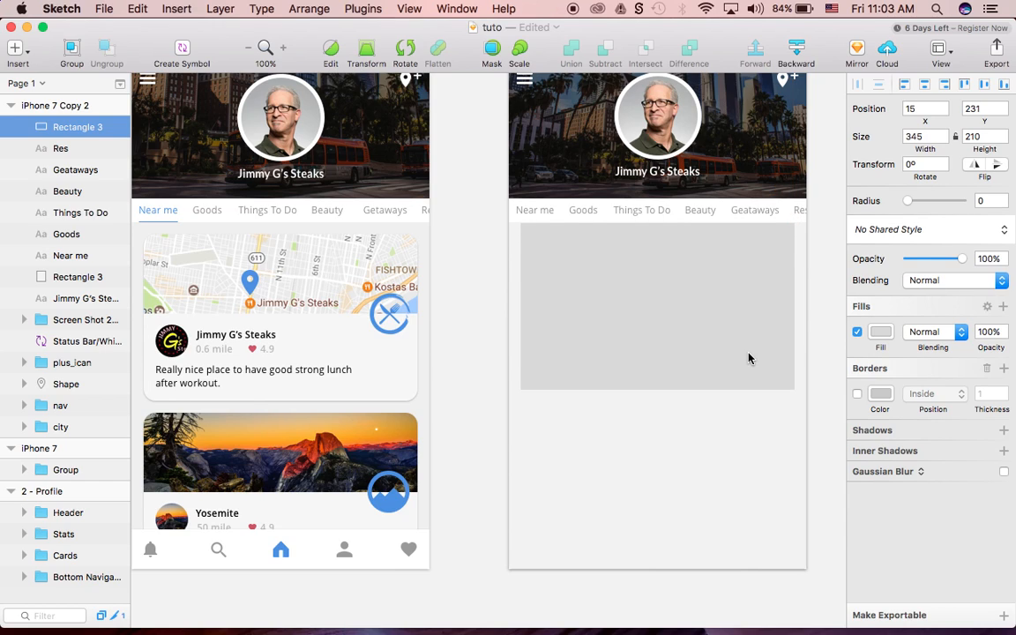
key(Up)
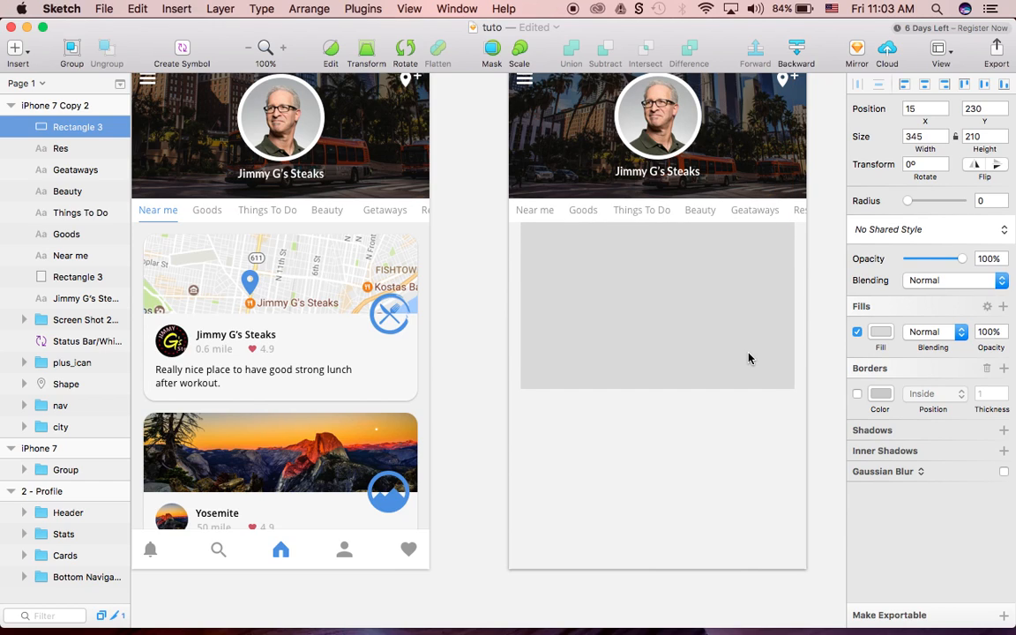
- Move the card rectangle down to Y 245, leaving a 15-point gap below the tab strip
key(super+equal)
scroll(748, 357, up, 5)
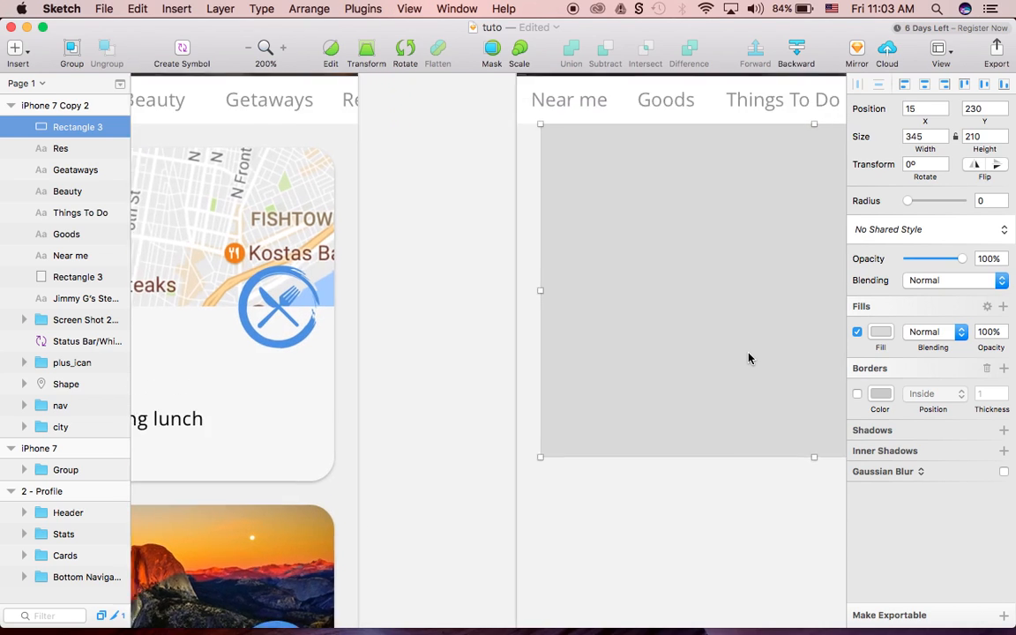
key(shift+Down)
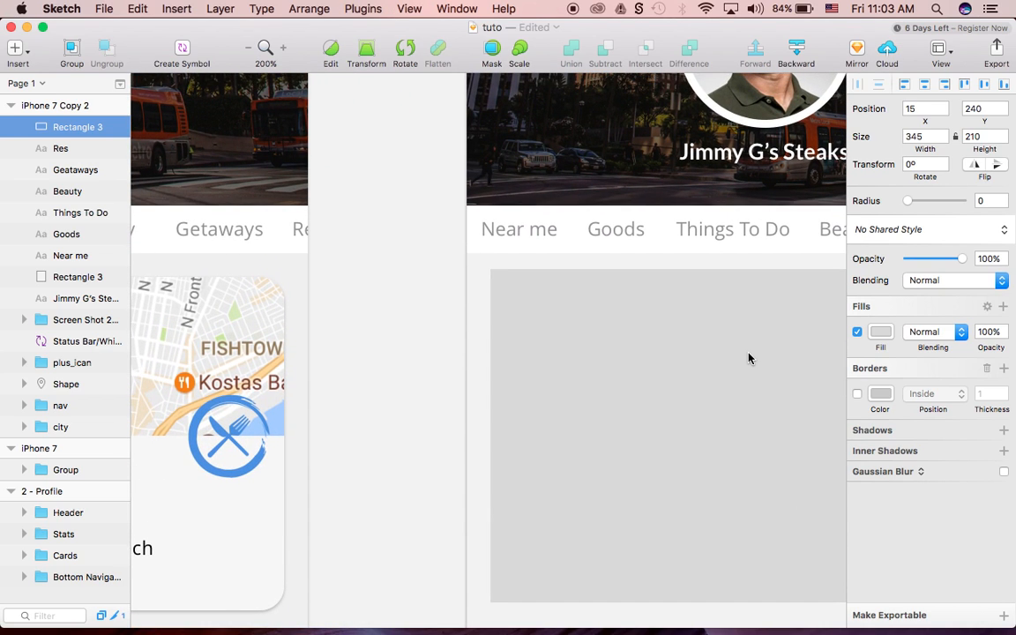
key(shift+Down)
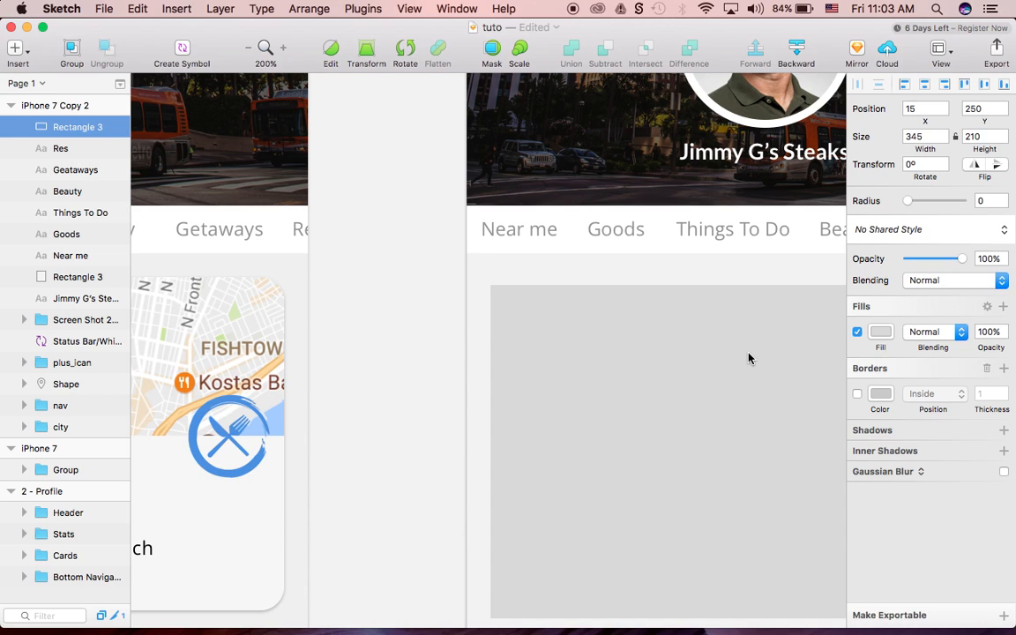
key(Up)
key(Up)
key(Up)
key(Up)
key(Up)
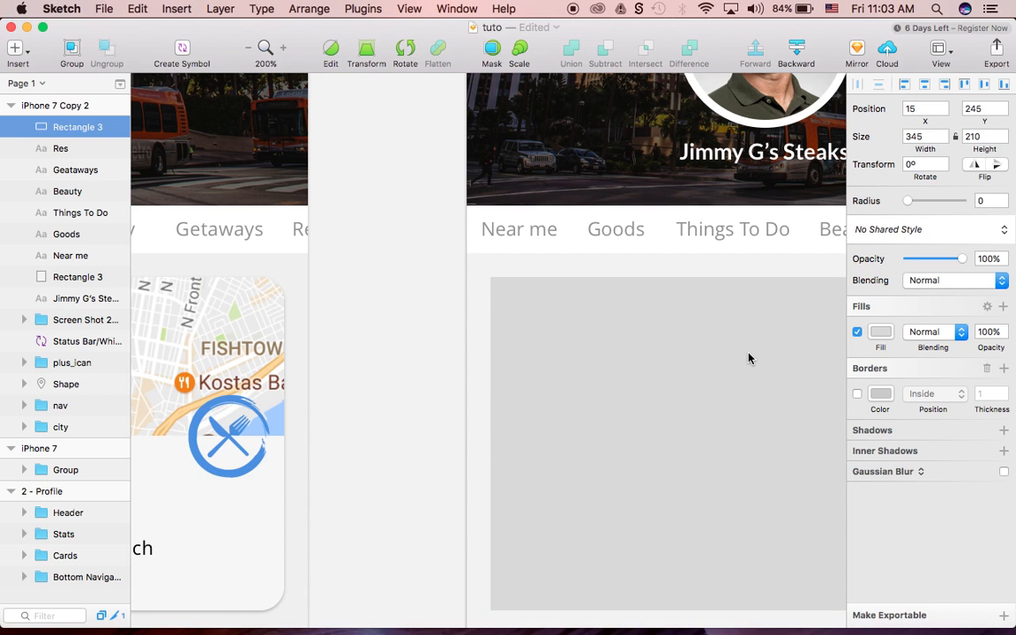
scroll(748, 358, right, 2)
scroll(749, 357, right, 3)
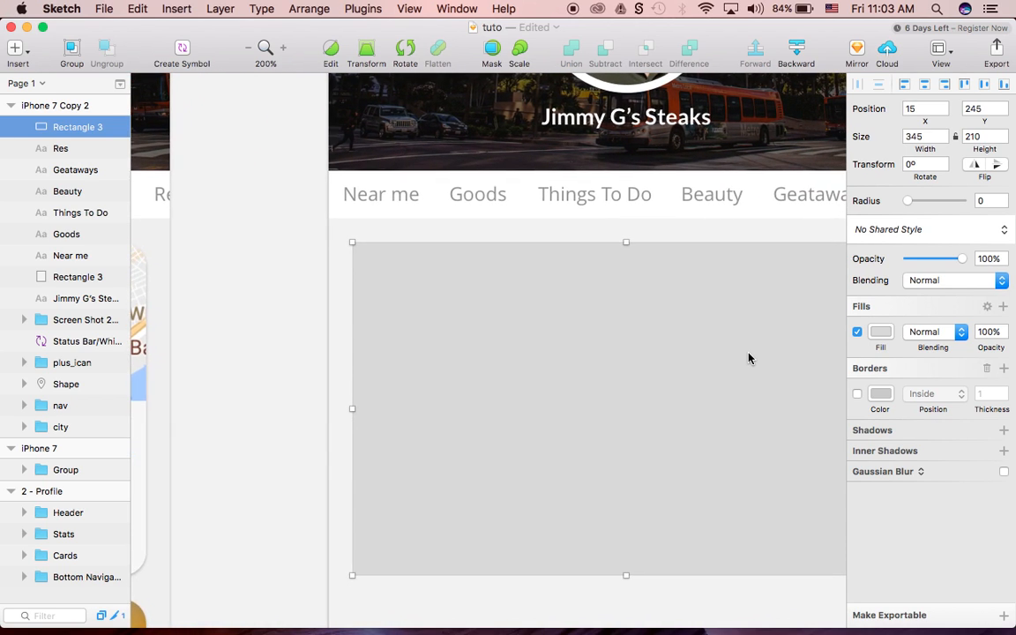
- Set the card rectangle's corner radius to 15
key(super+minus)
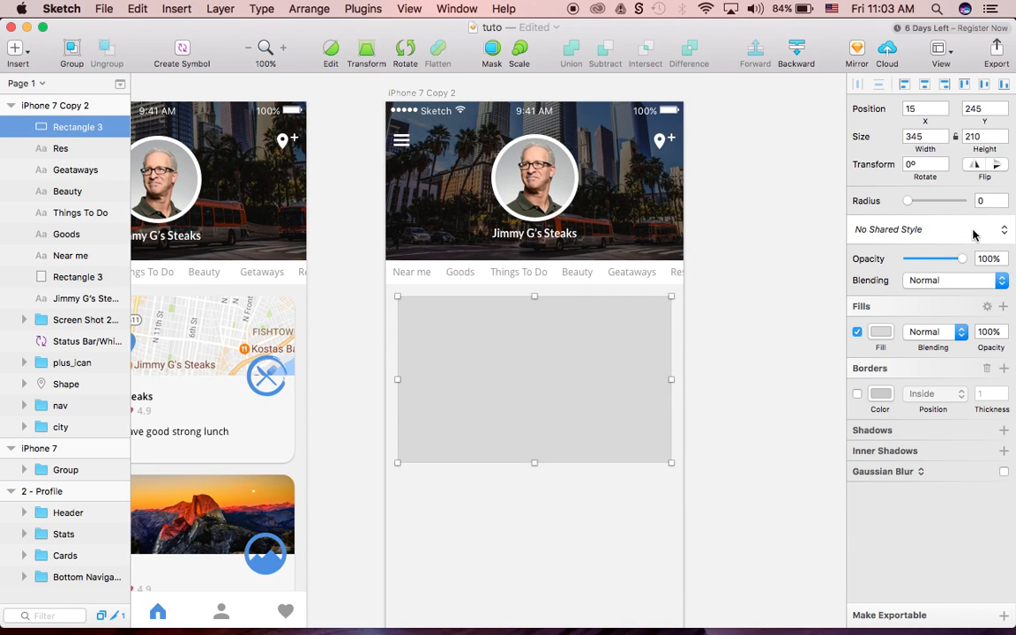
click(982, 201)
text(15)
key(Return)
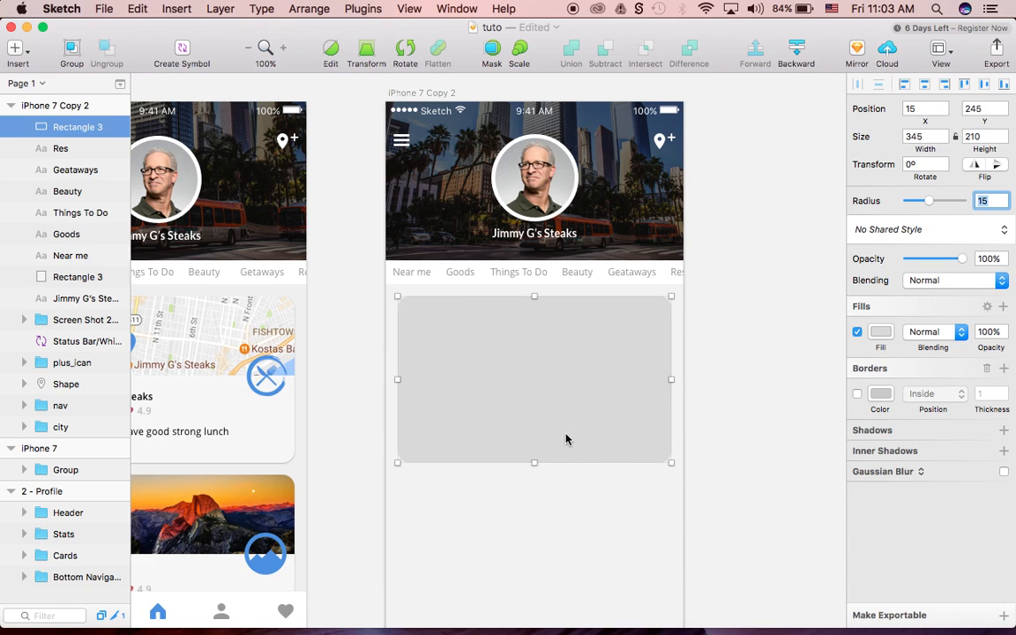
scroll(452, 445, left, 3)
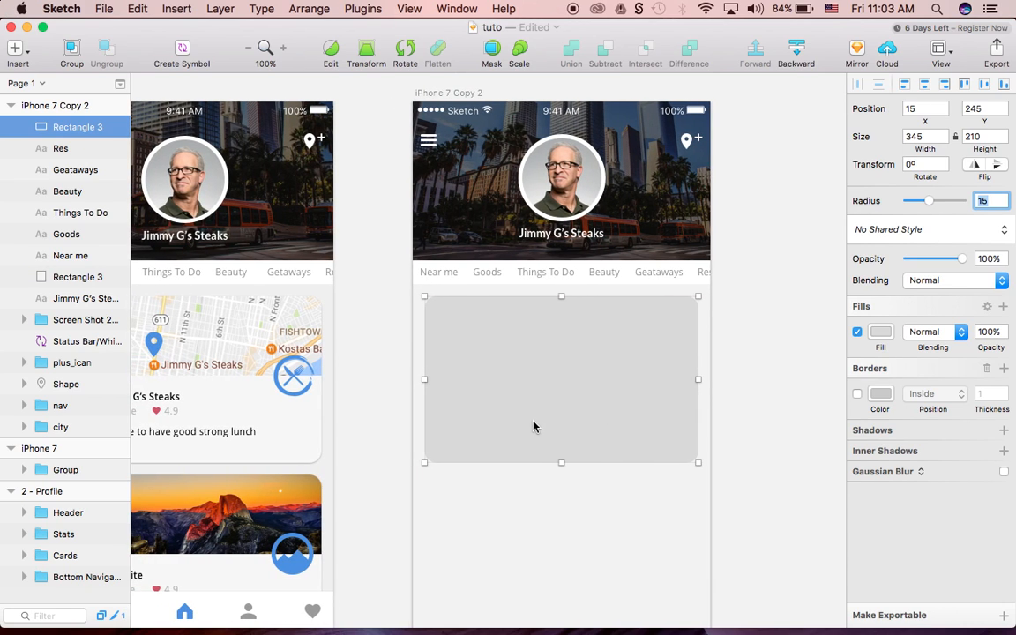
- Examine how the map image and its mask are layered in the first place card of the finished iPhone 7 artboard
click(536, 488)
scroll(506, 439, left, 3)
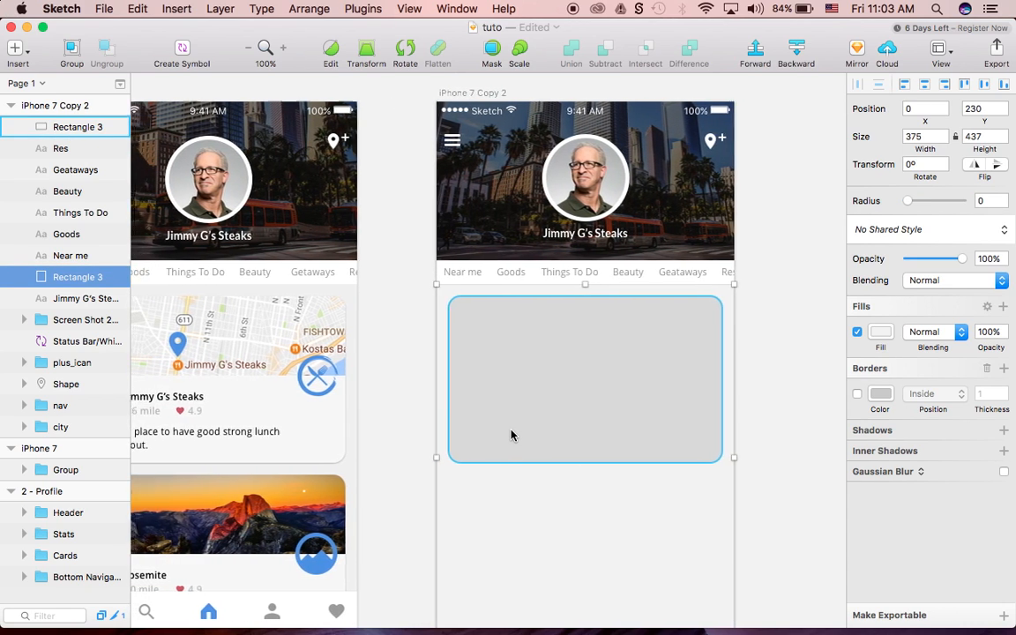
scroll(511, 434, left, 5)
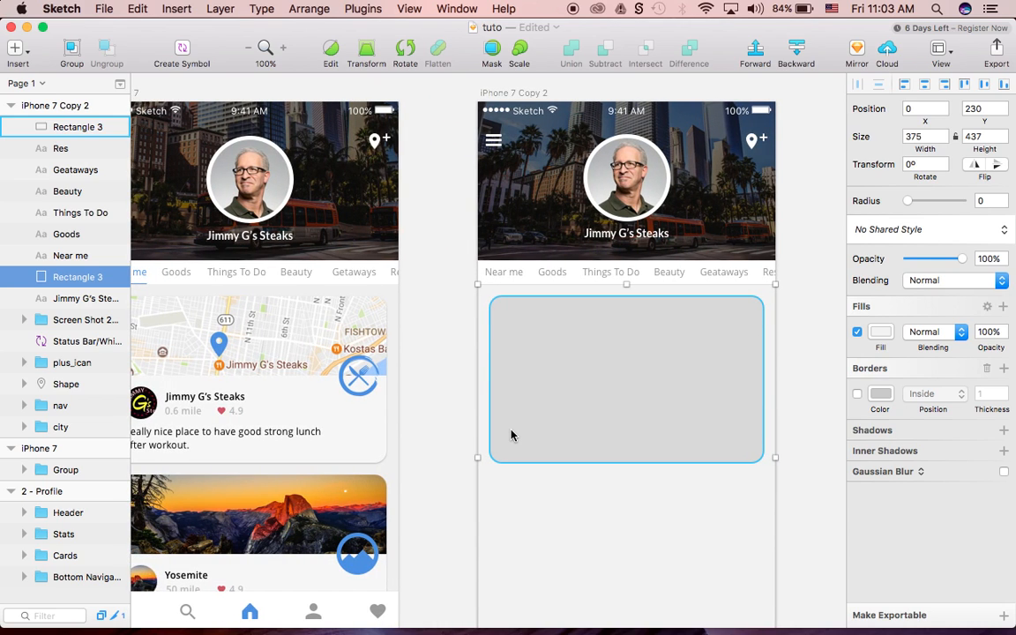
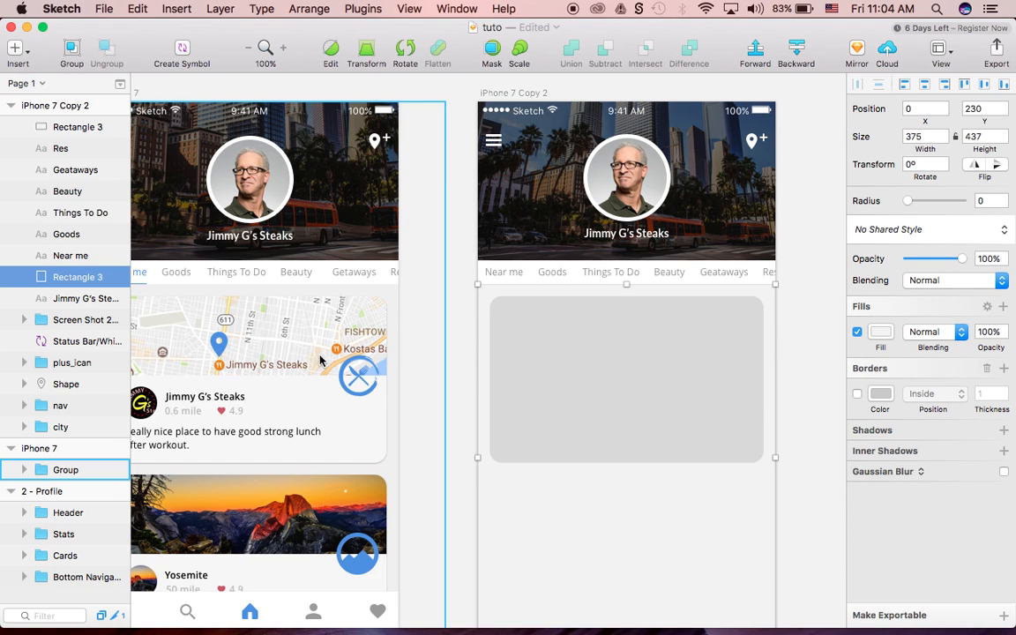
scroll(319, 319, left, 1)
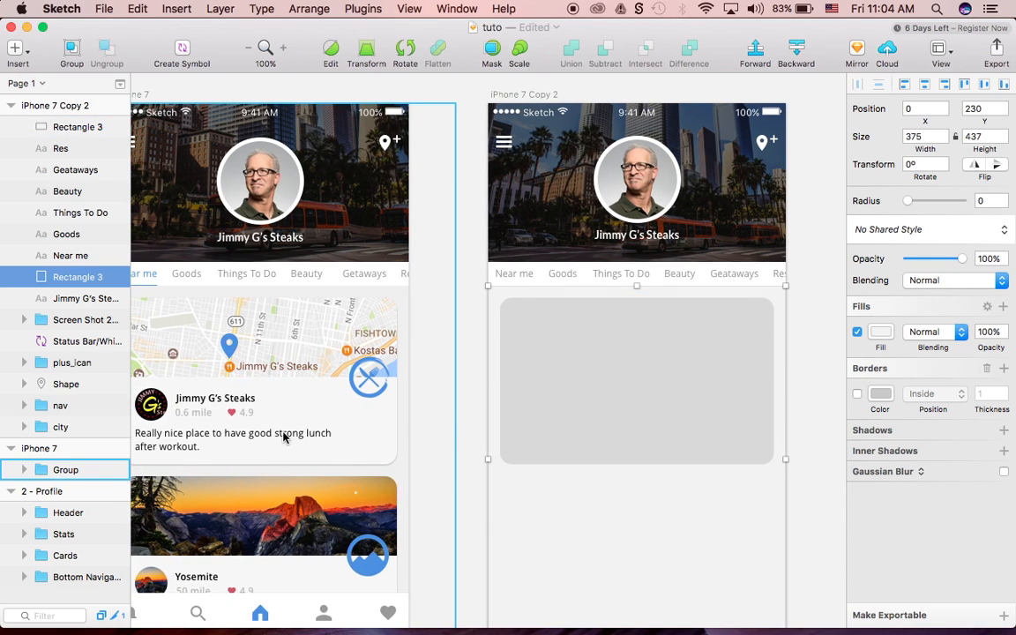
scroll(287, 436, left, 1)
click(341, 349)
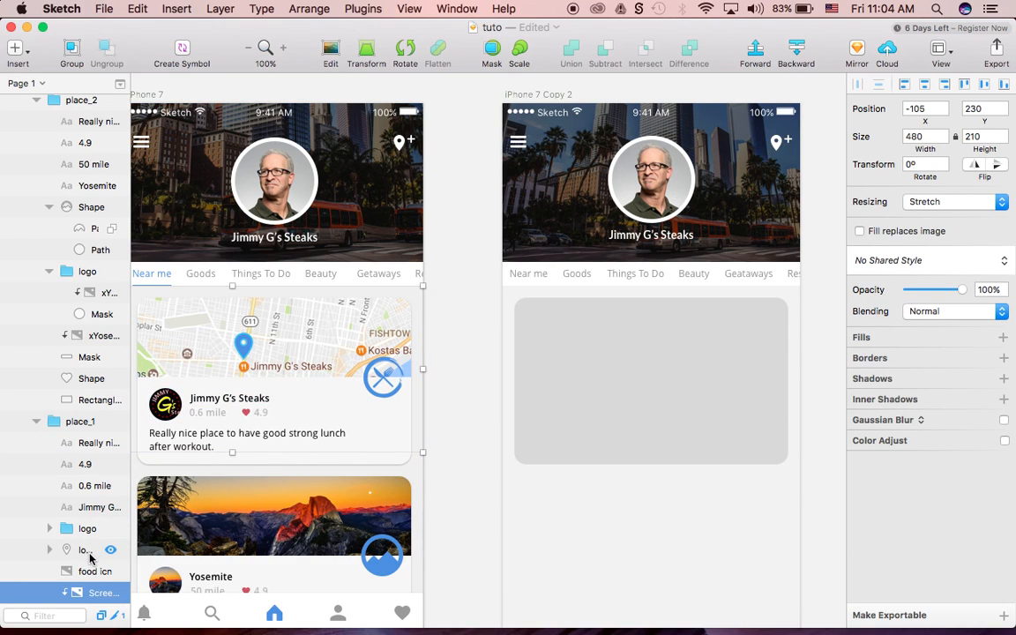
scroll(91, 560, down, 2)
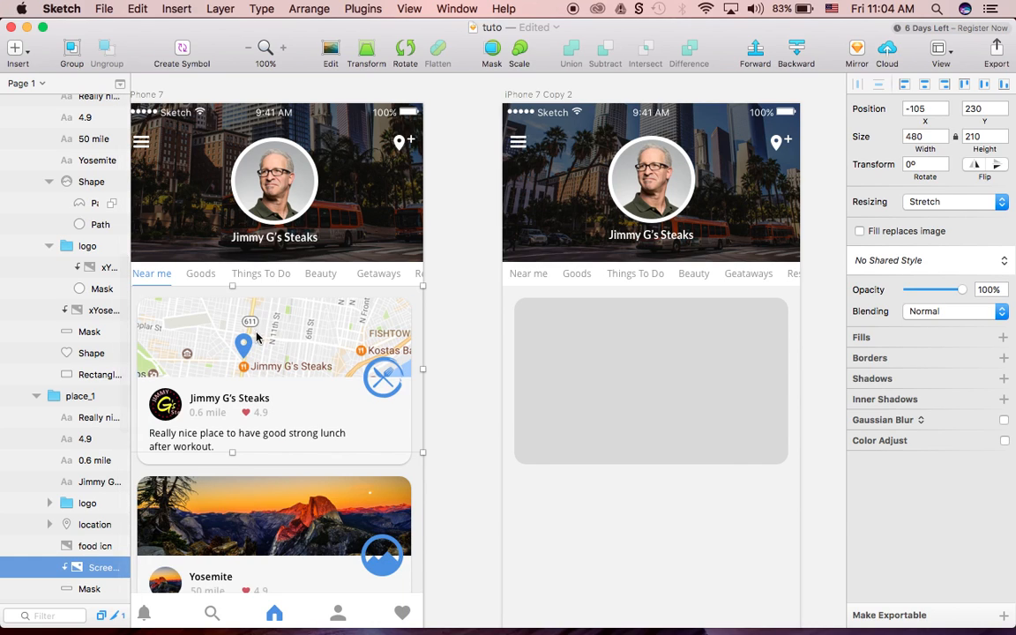
scroll(66, 547, down, 10)
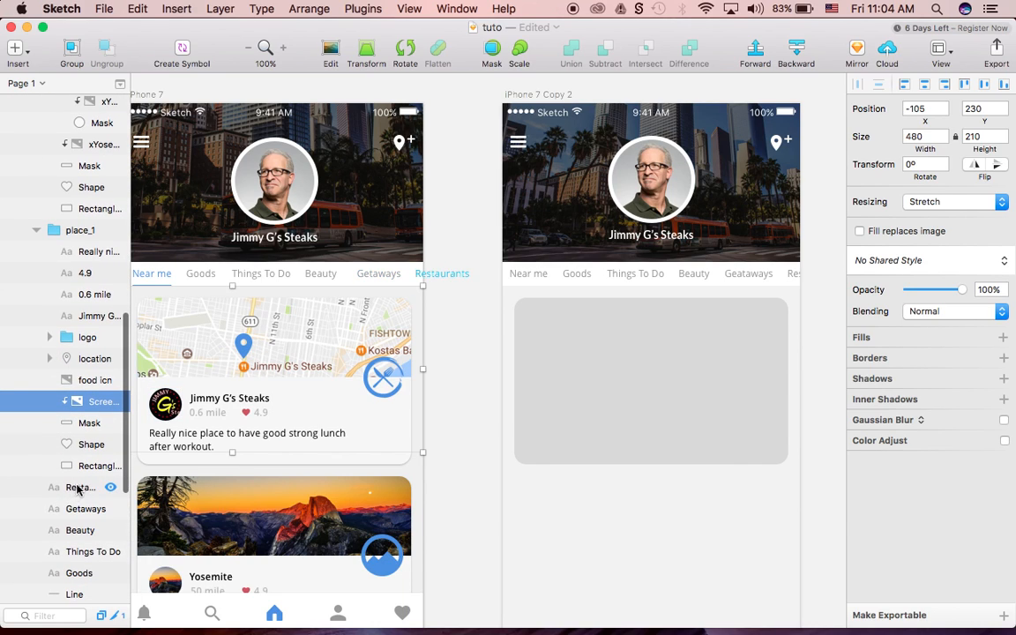
click(88, 424)
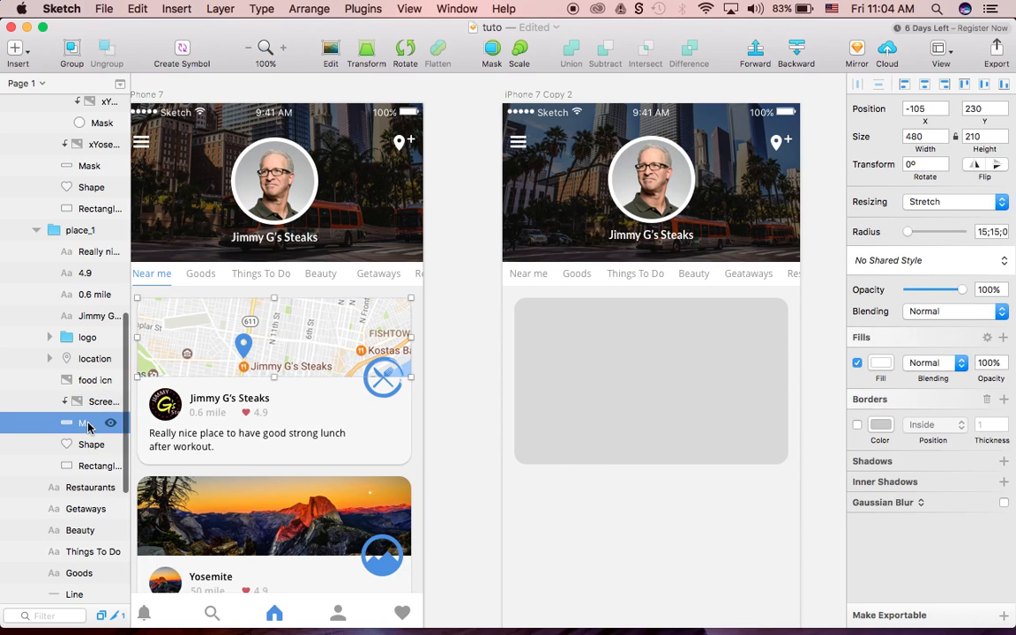
click(92, 404)
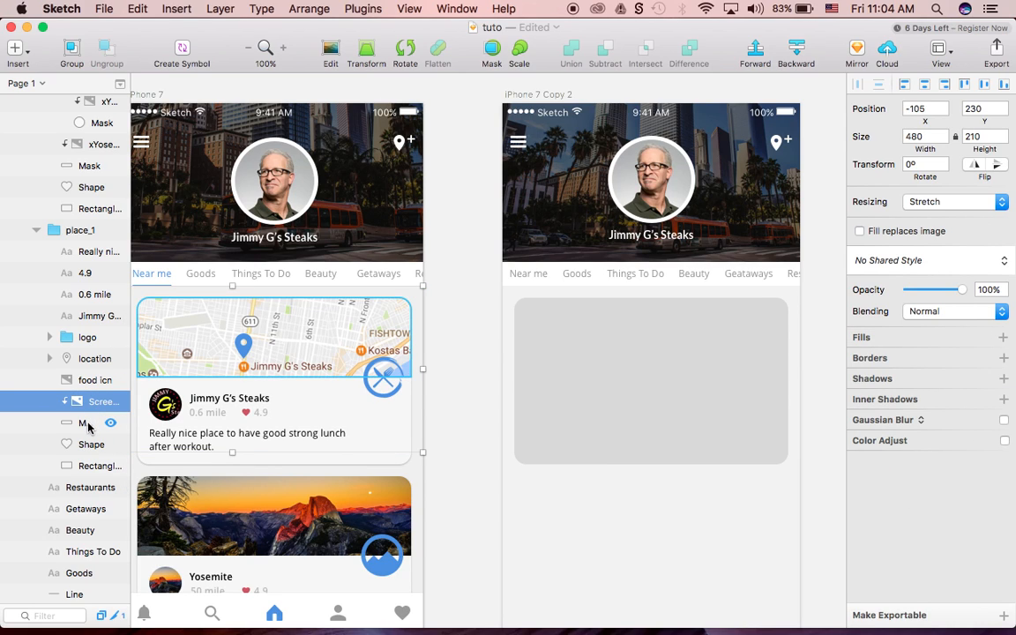
click(88, 425)
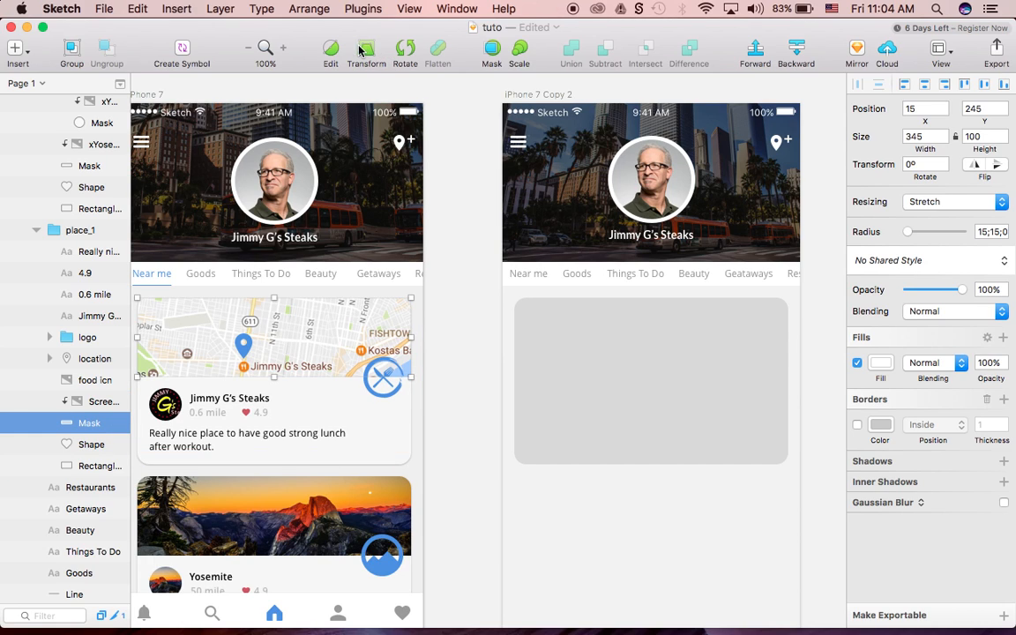
- Draw a rectangle 345 wide and about 89 high over the upper part of the grey card in iPhone 7 Copy 2
click(14, 48)
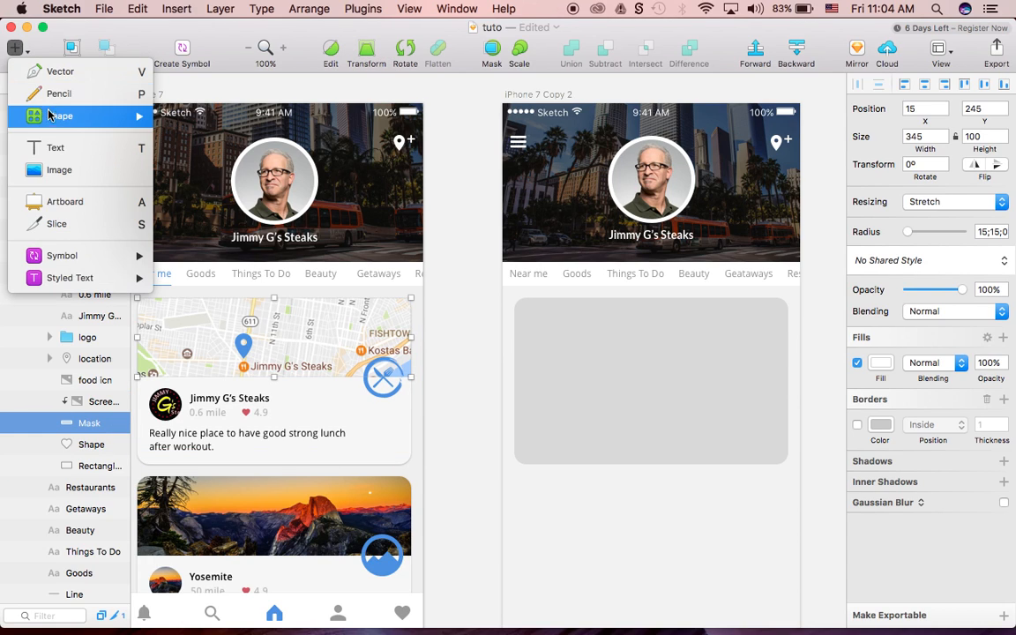
key(Escape)
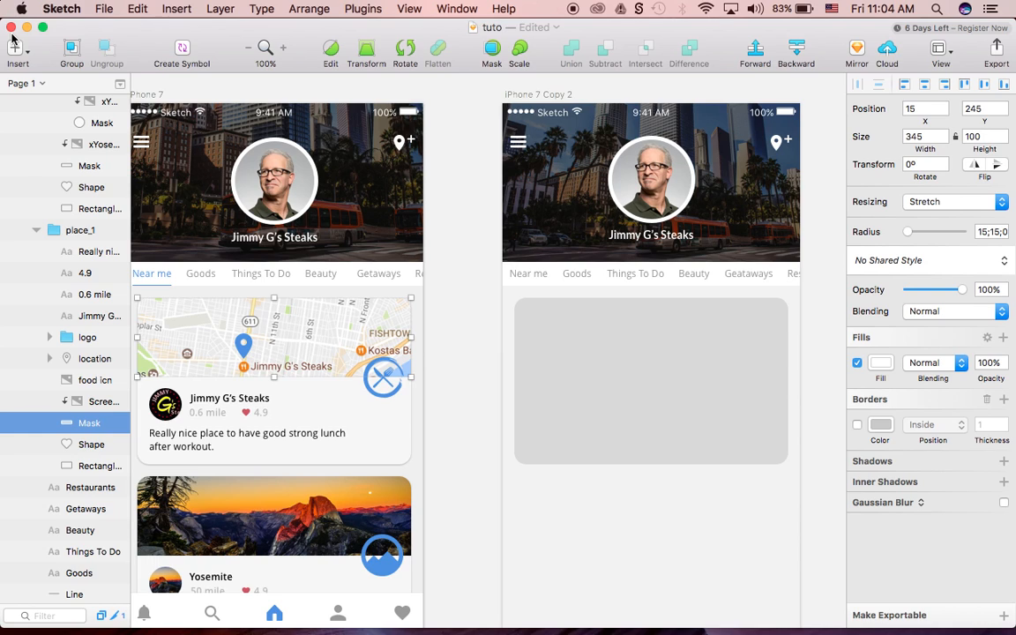
click(14, 48)
mouse_move(84, 116)
click(196, 165)
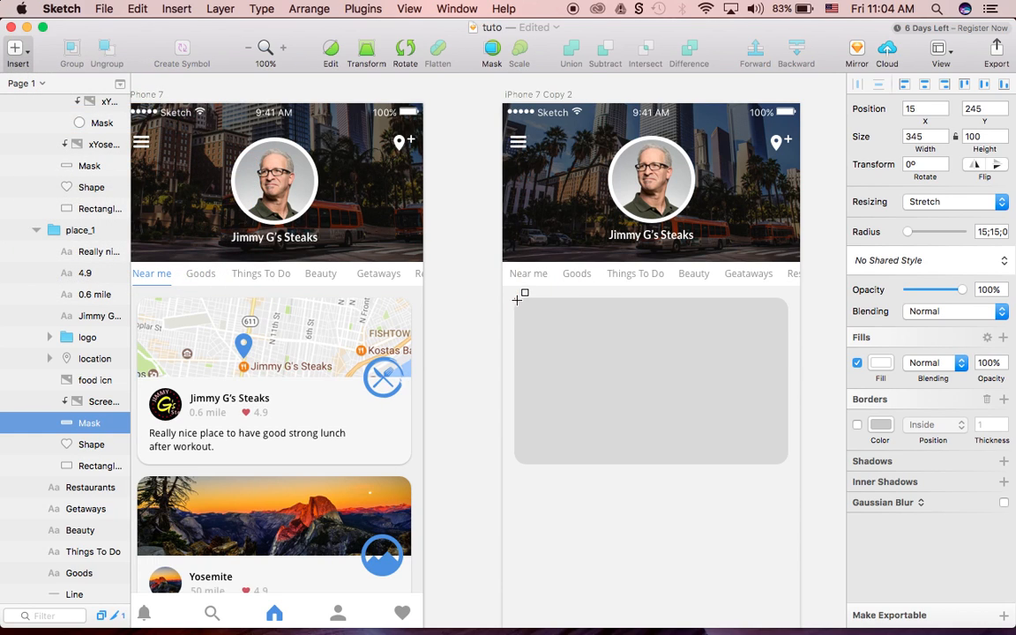
drag(517, 299, 788, 368)
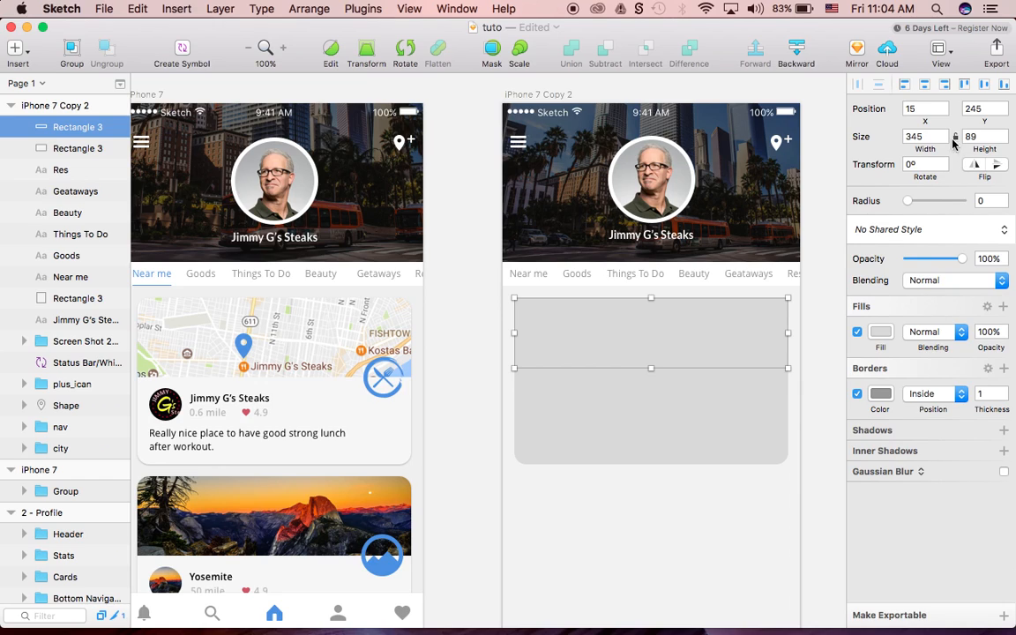
- Set the new rectangle's height to 105
click(925, 137)
click(972, 137)
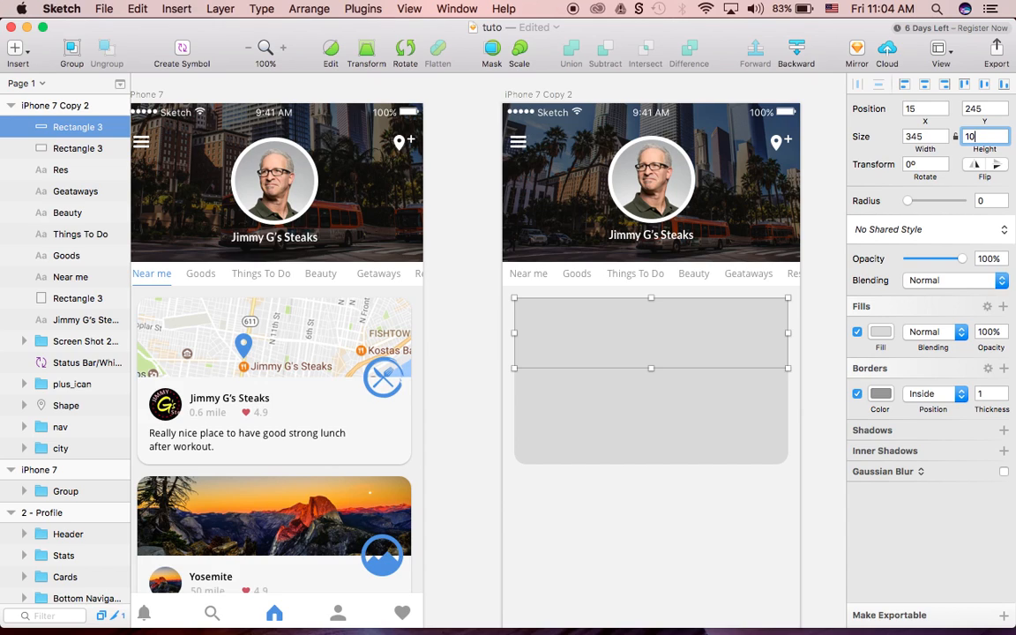
text(105)
key(Return)
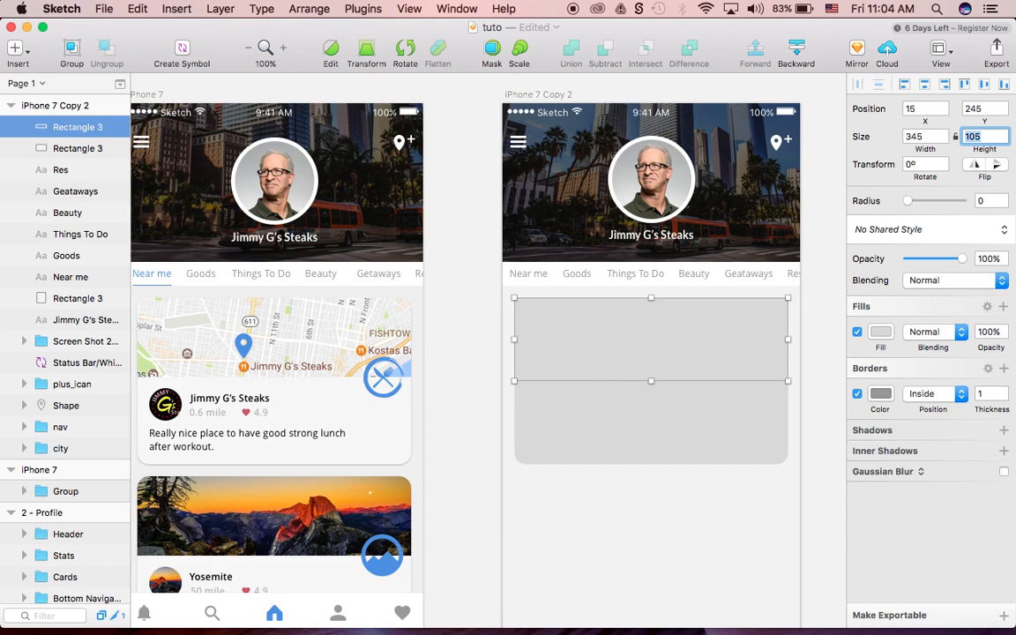
- Round only the two upper corners of the new rectangle with a radius of 15
click(728, 356)
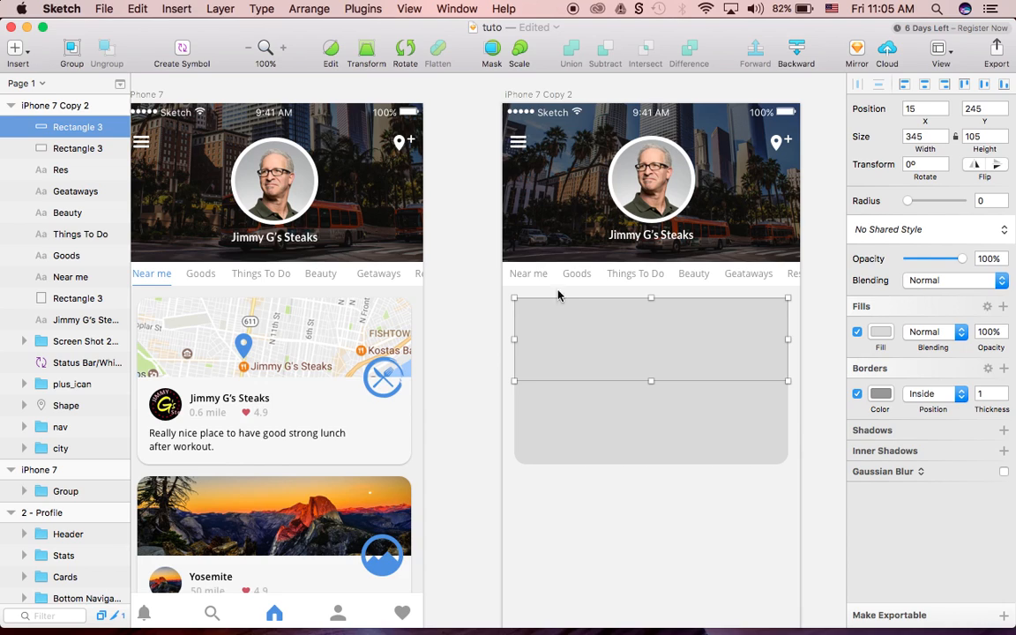
click(332, 58)
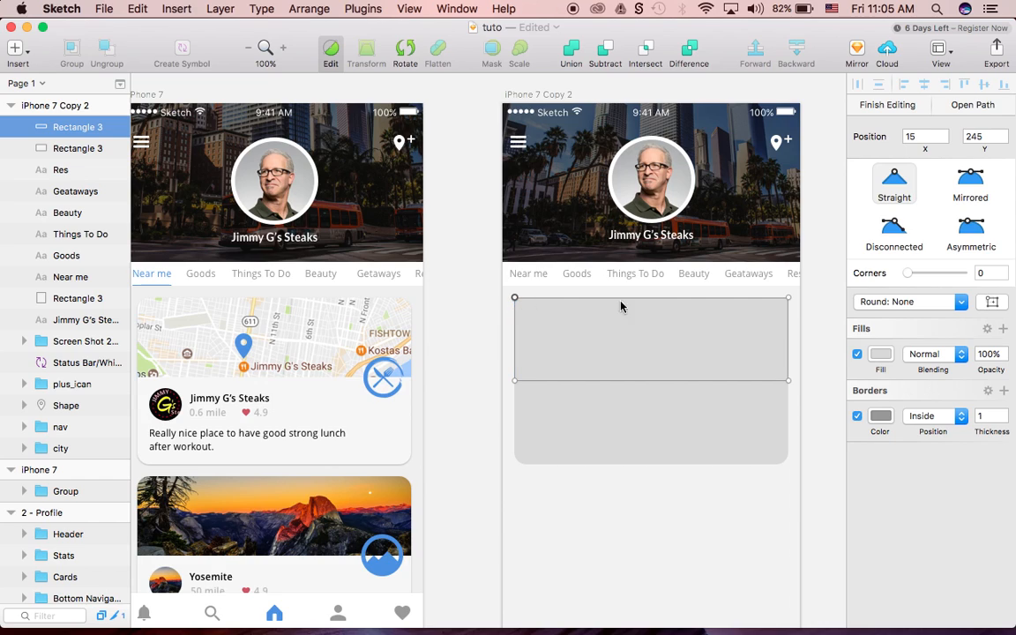
shift+click(791, 300)
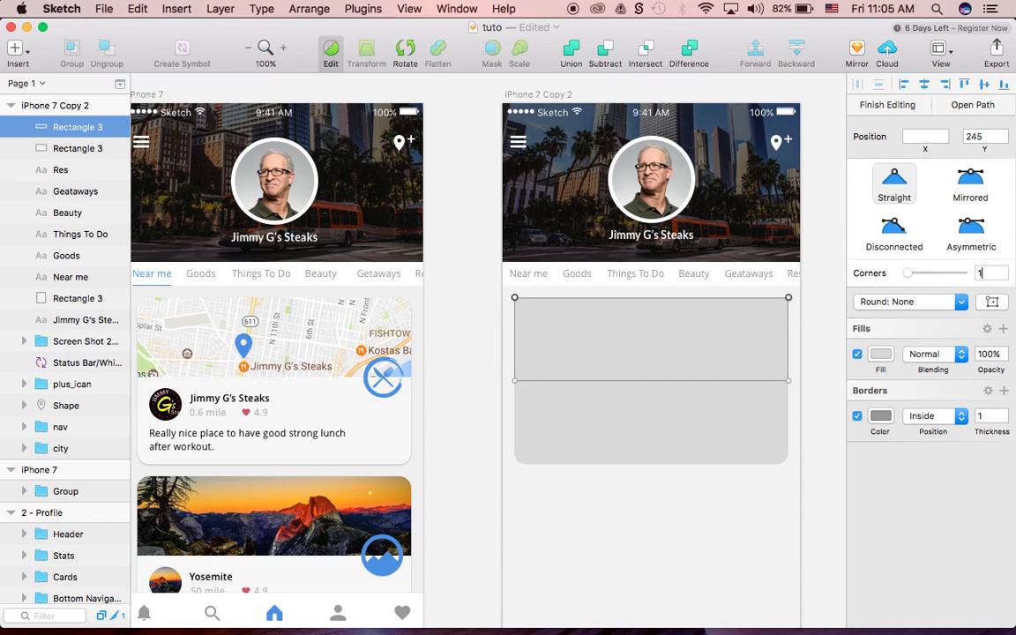
key(Return)
click(675, 346)
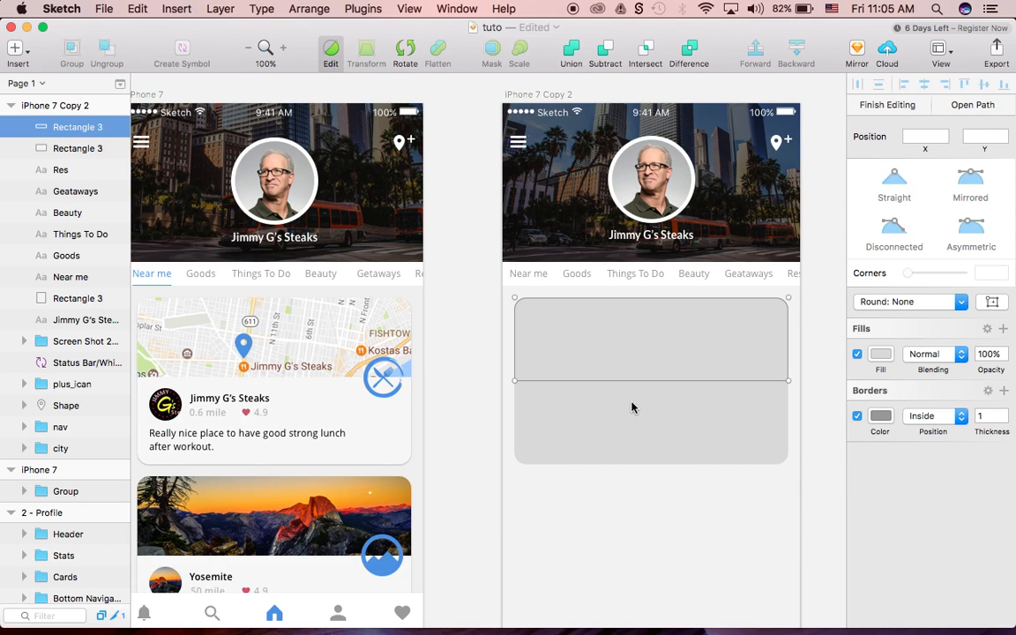
- Remove the rectangle's border, fill it with white (FFFFFF) and finish editing its path
click(858, 415)
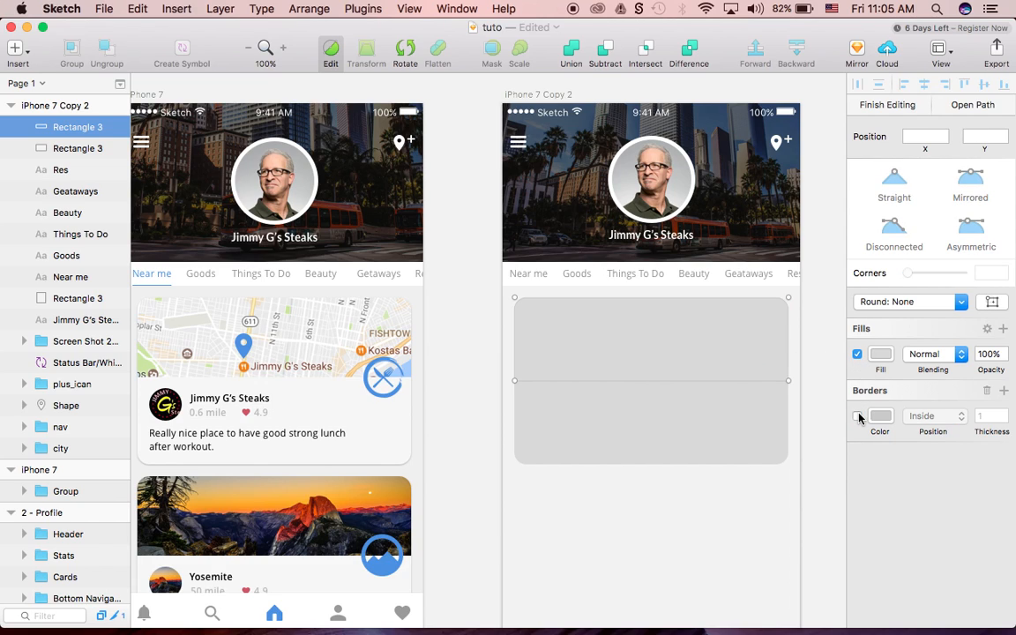
click(880, 354)
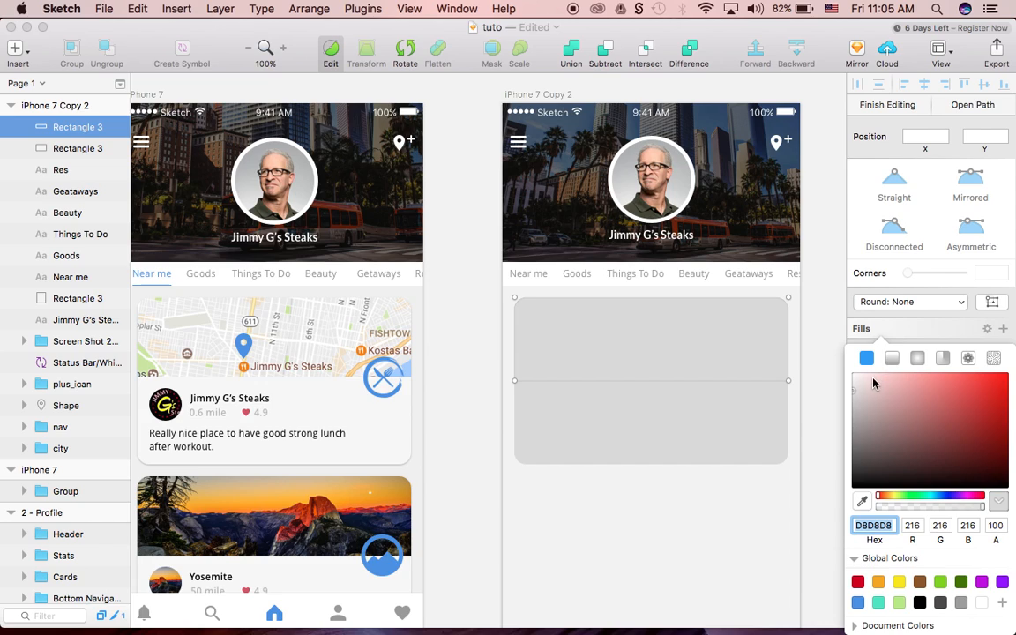
drag(864, 395, 852, 375)
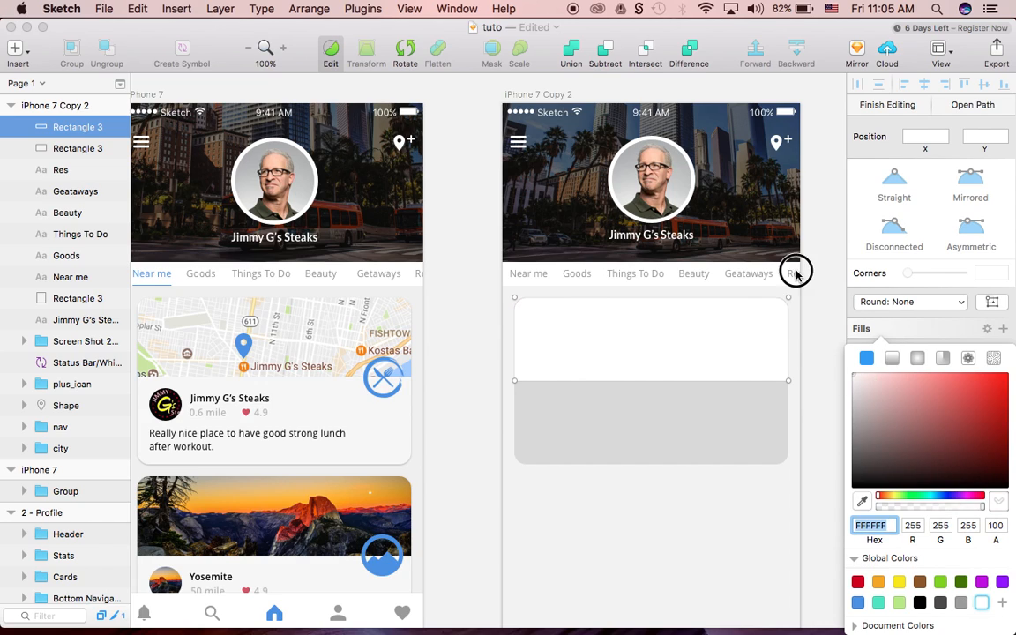
click(887, 337)
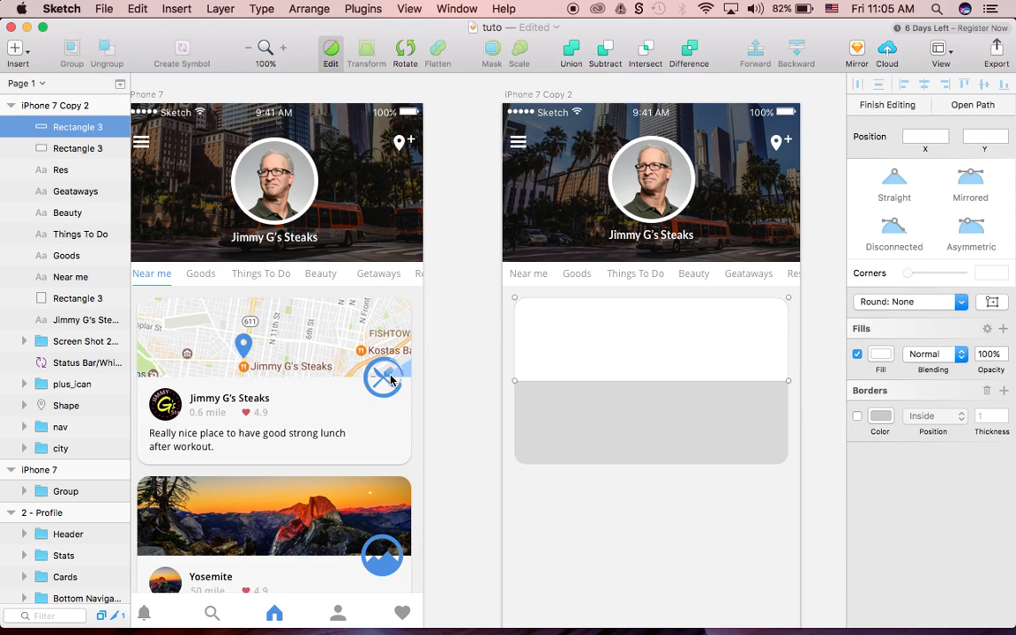
key(Escape)
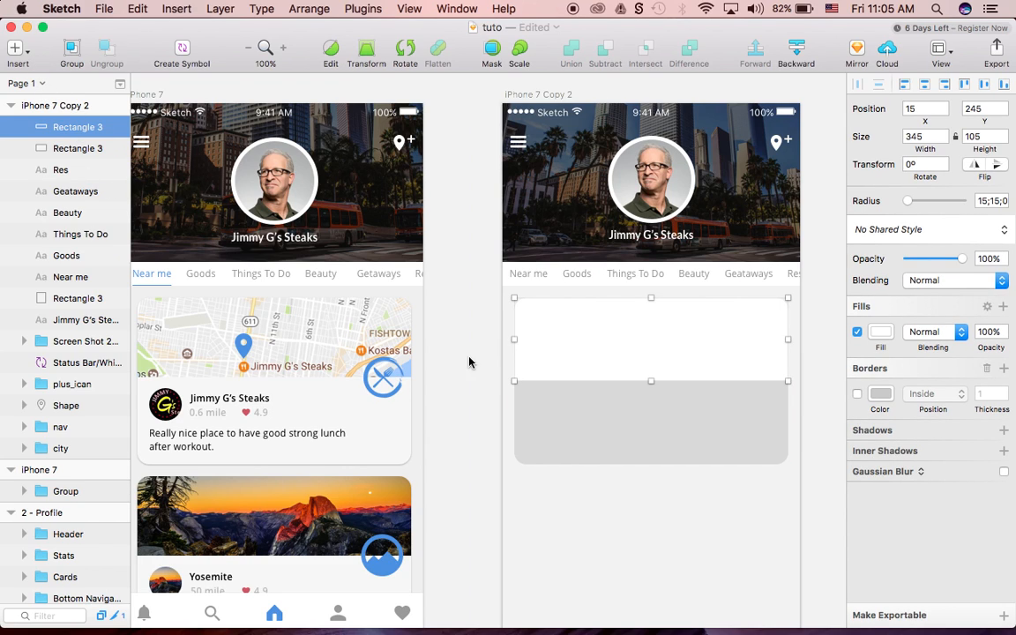
- Copy the map screenshot from the first place card of the iPhone 7 artboard and paste it above the white rectangle in iPhone 7 Copy 2
click(303, 347)
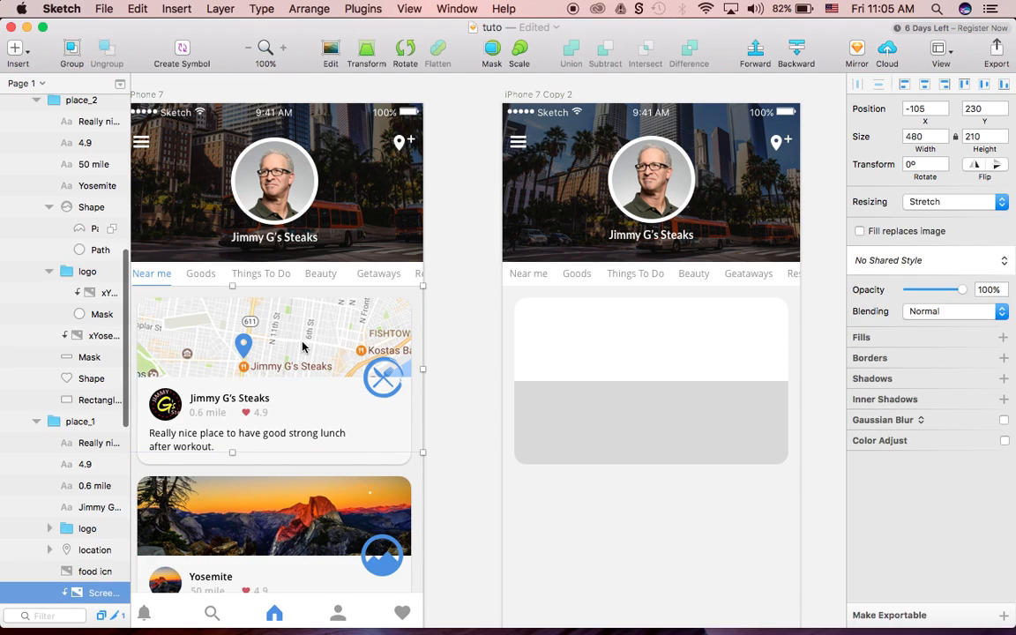
scroll(79, 574, down, 5)
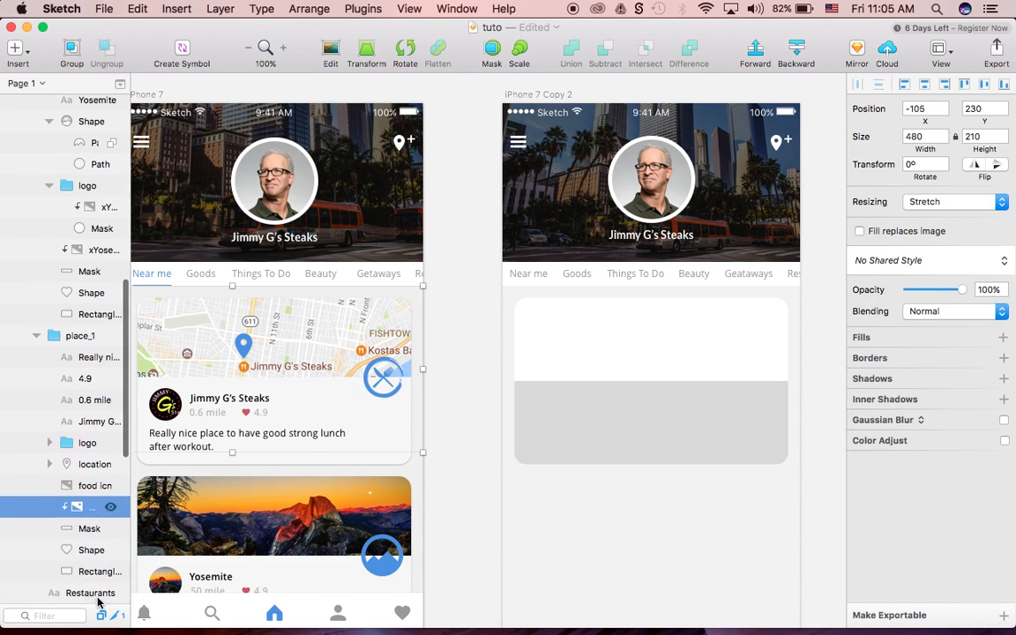
click(110, 456)
click(110, 456)
key(super+c)
click(608, 346)
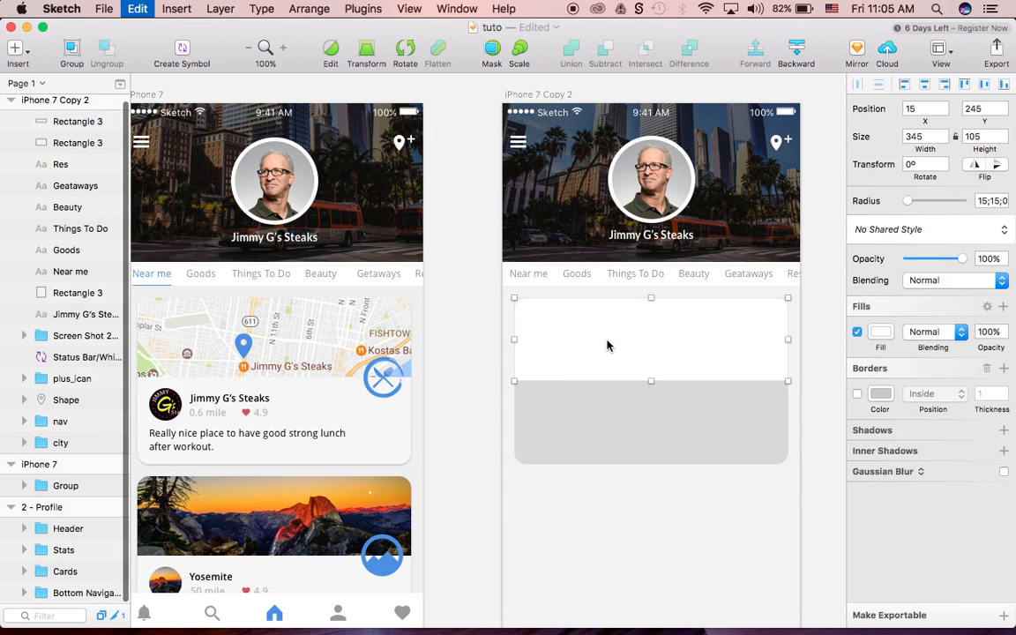
key(super+v)
scroll(607, 346, right, 1)
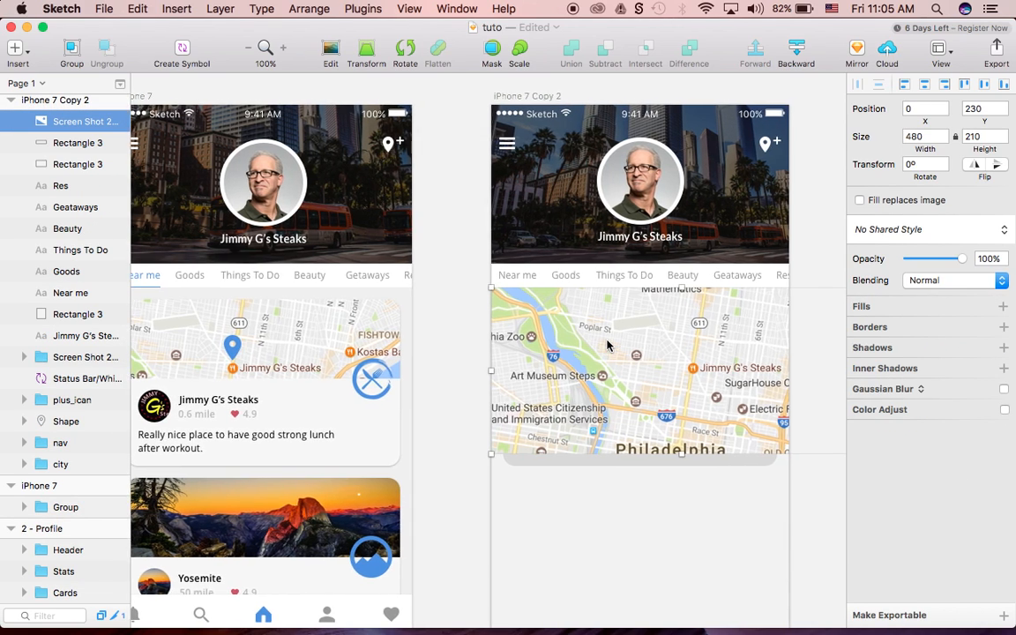
- Mask the pasted map screenshot with the white round-cornered rectangle beneath it
scroll(57, 148, up, 1)
shift+click(57, 152)
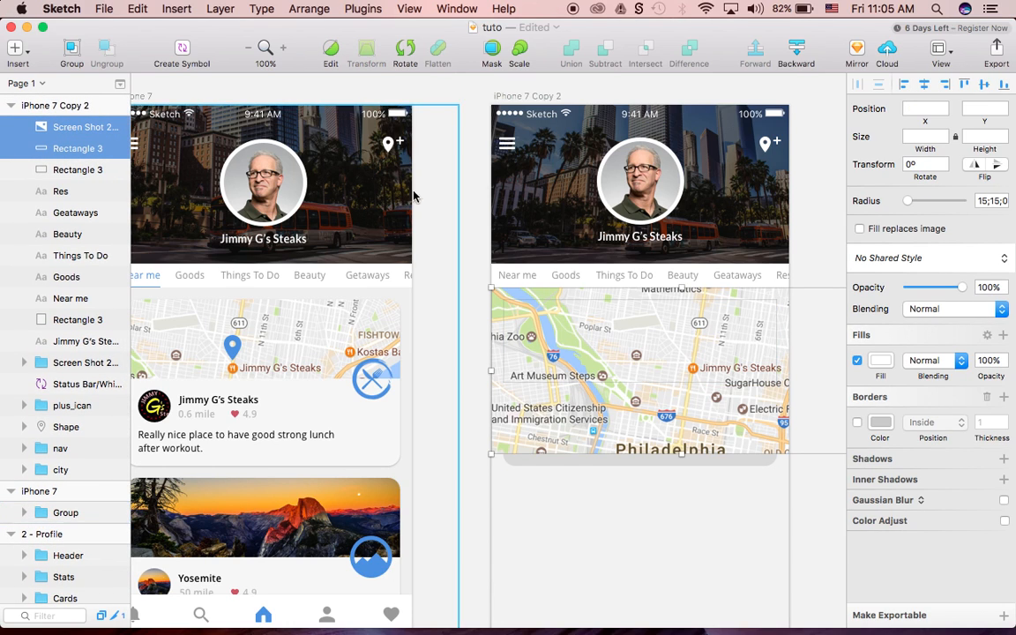
scroll(449, 209, right, 3)
scroll(449, 210, up, 2)
scroll(449, 209, right, 1)
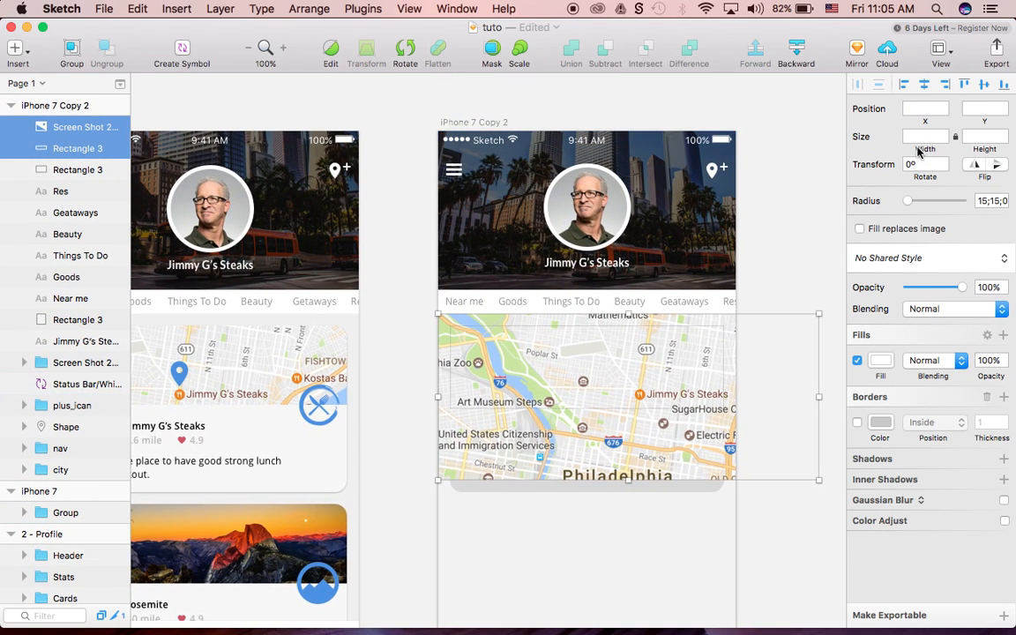
scroll(709, 375, right, 1)
scroll(709, 375, up, 1)
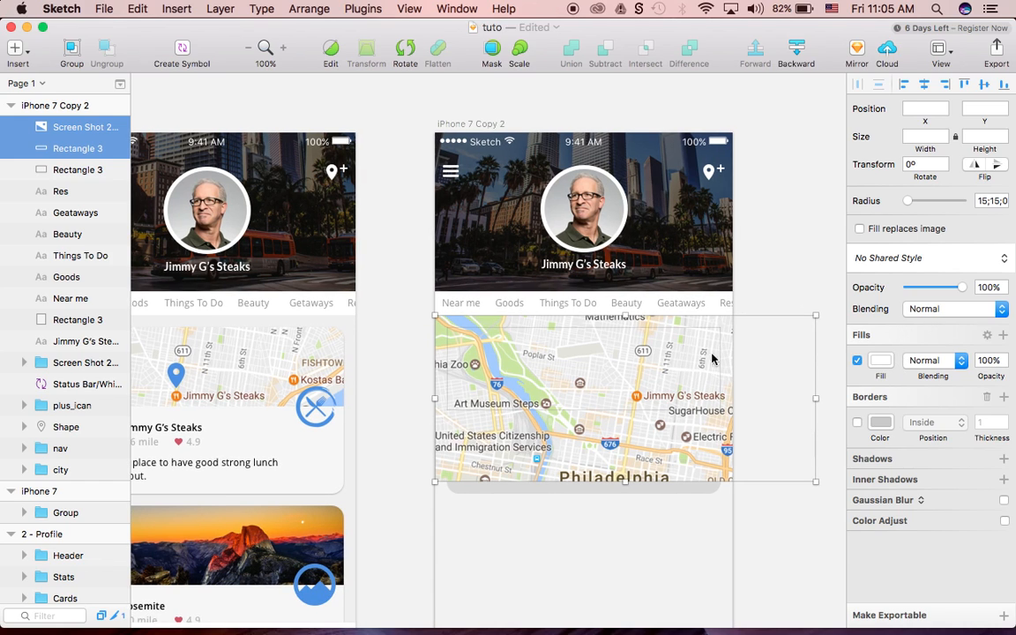
right_click(94, 132)
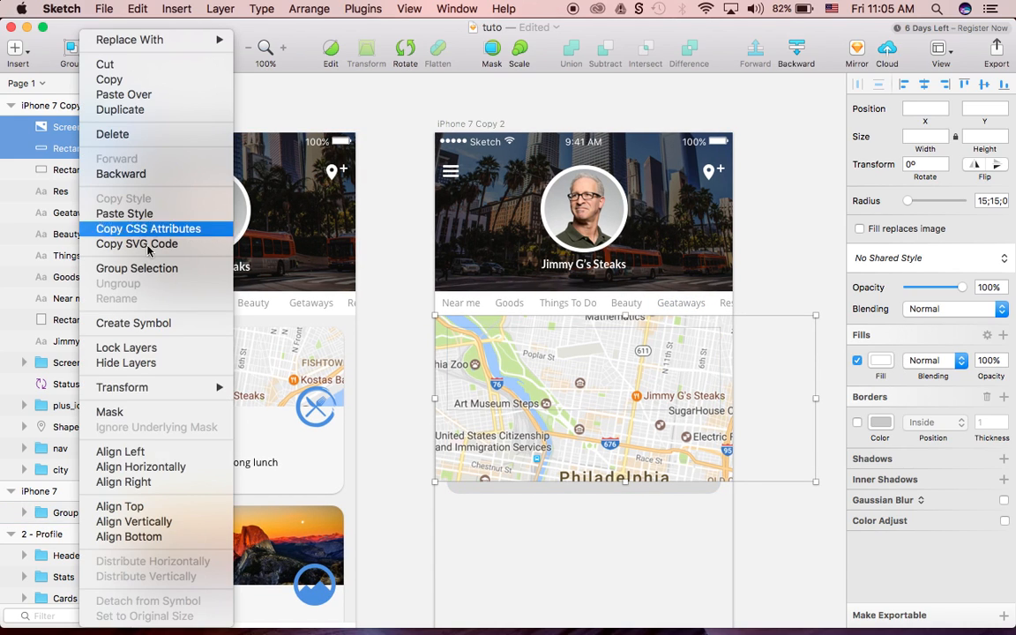
click(140, 412)
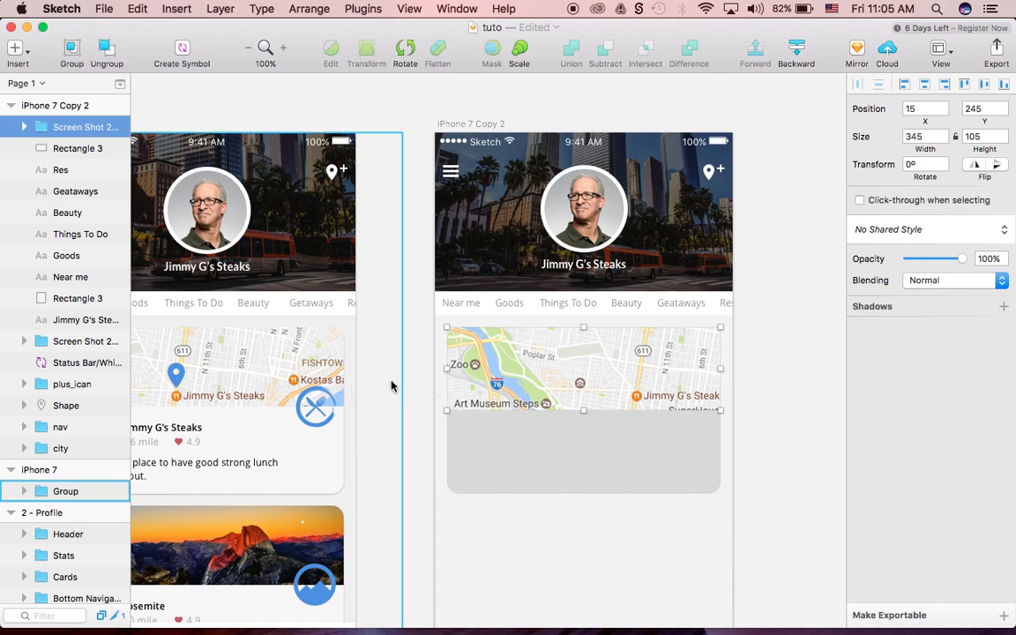
click(514, 544)
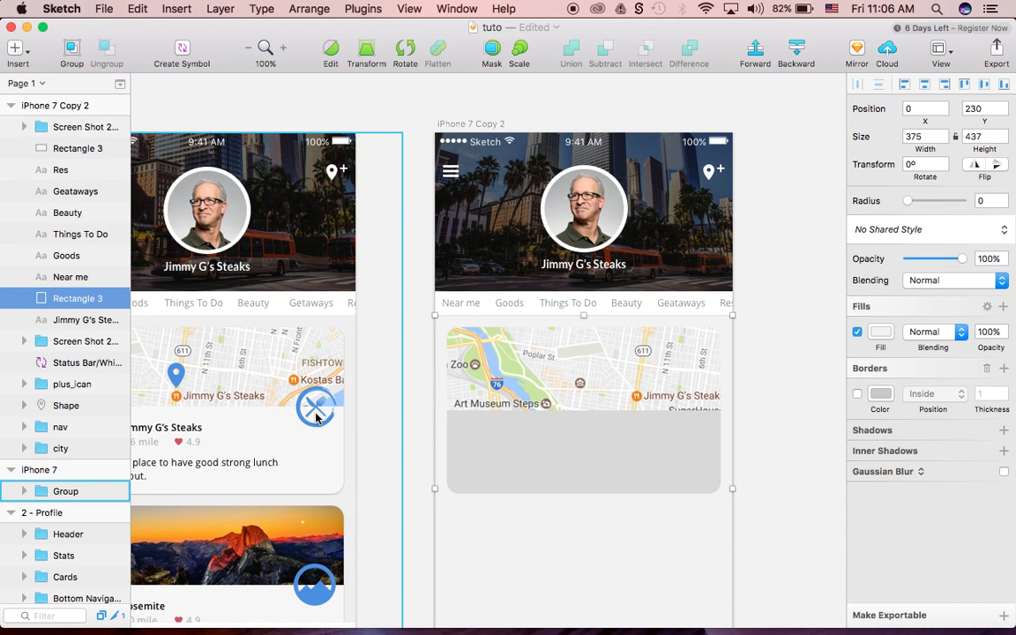
- Shift the masked map screenshot in the iPhone 7 Copy 2 card leftward inside its mask to X -90
scroll(531, 417, left, 3)
scroll(530, 417, down, 2)
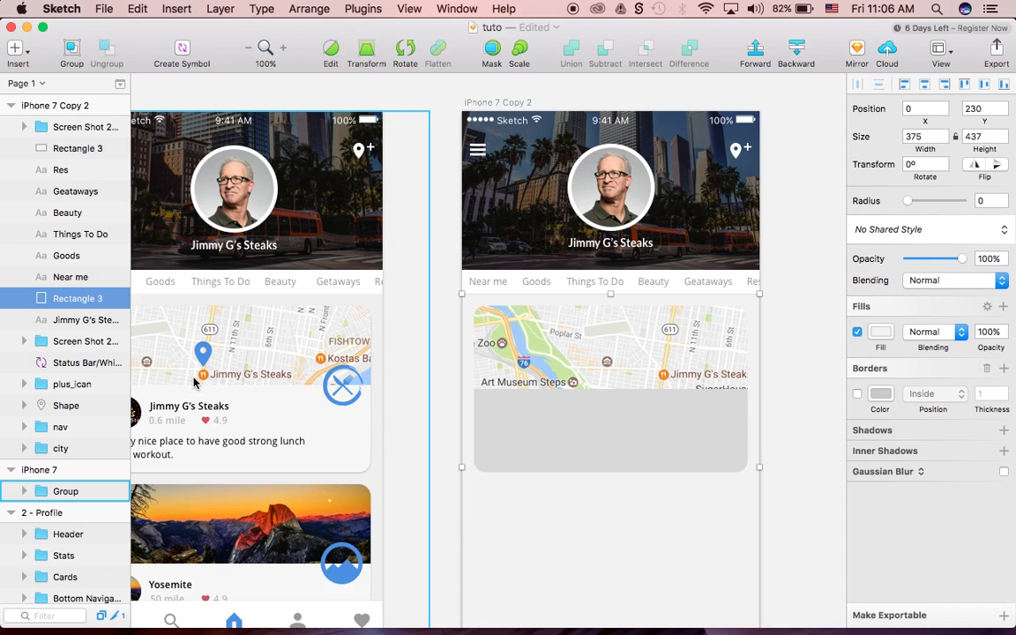
click(701, 376)
double_click(701, 378)
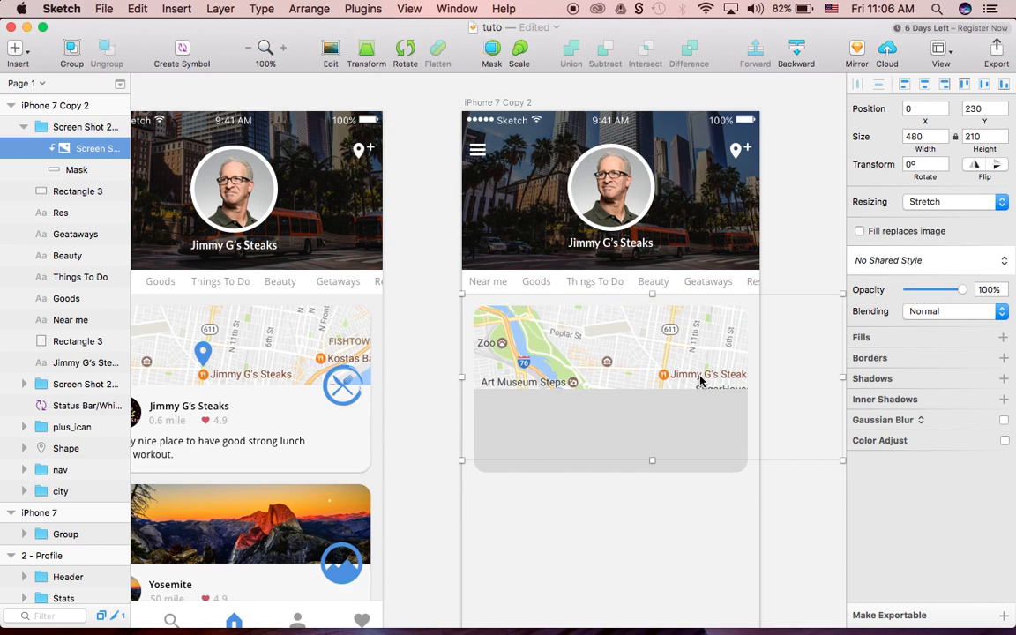
key(shift+Left)
key(shift+Left)
key(shift+Left)
key(shift+Left)
key(shift+Left)
key(shift+Left)
key(shift+Left)
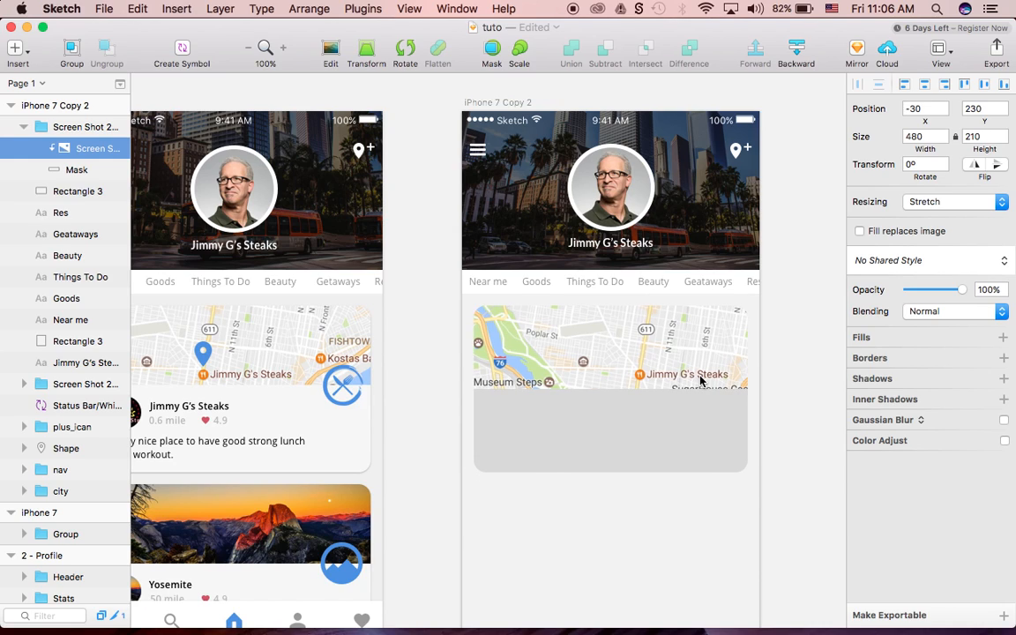
key(shift+Left)
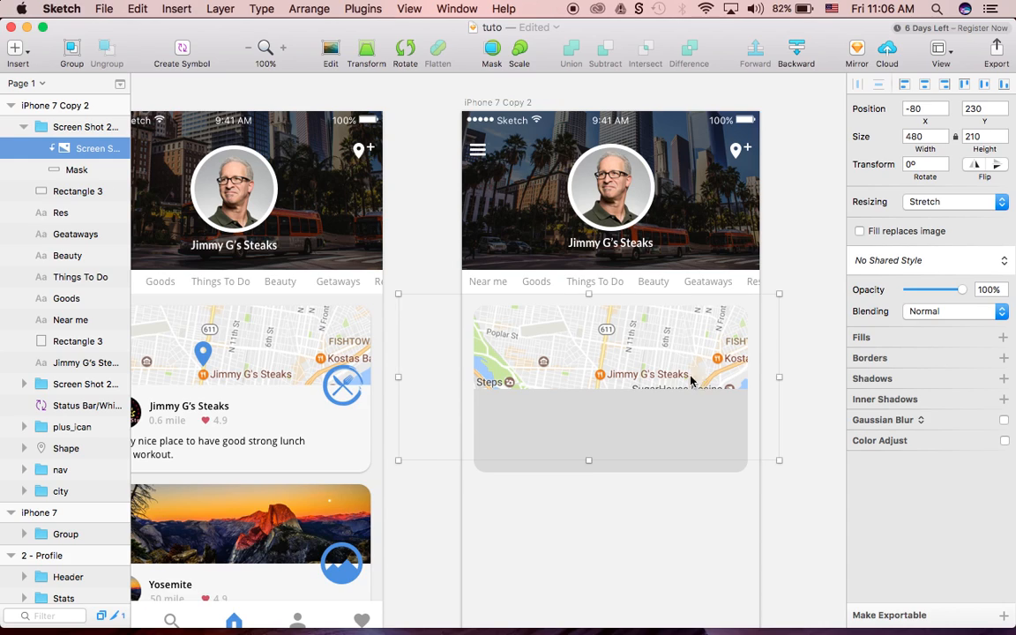
key(shift+Left)
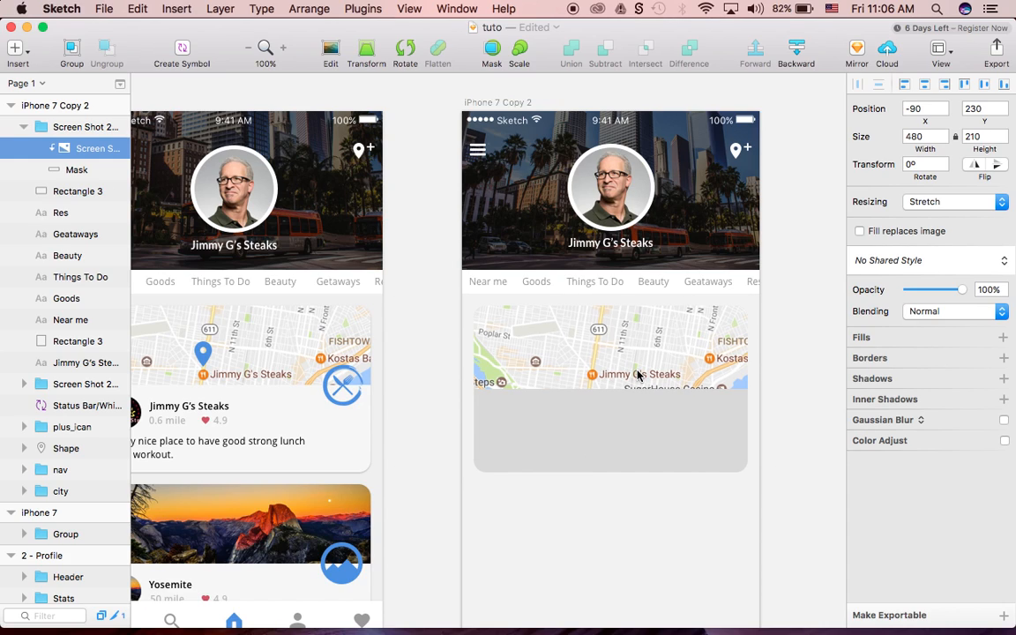
- Copy the blue location pin from the first place card of the iPhone 7 artboard and paste it onto the iPhone 7 Copy 2 map
super+click(202, 354)
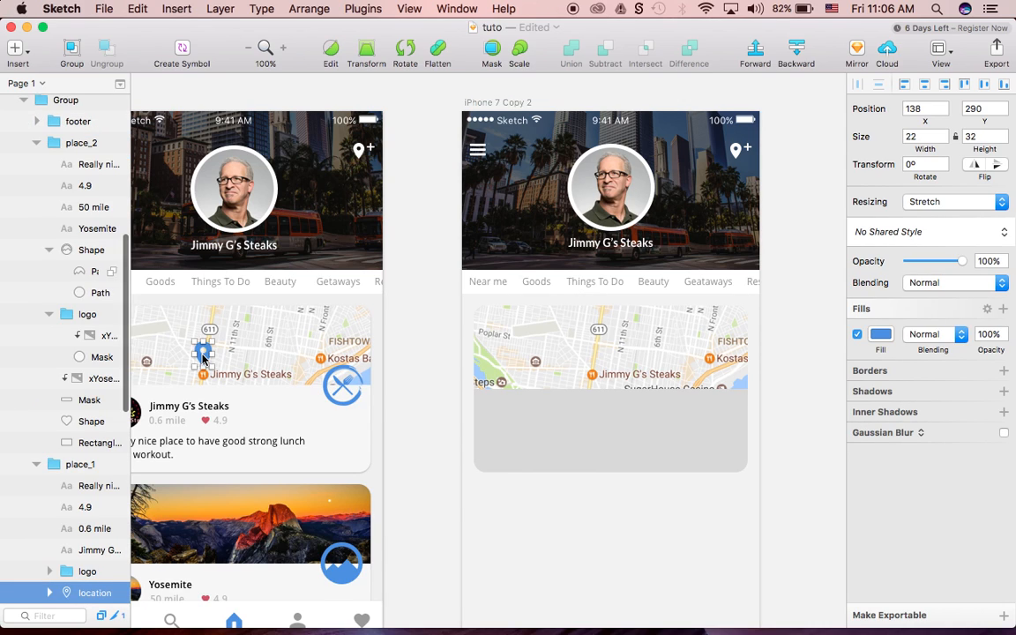
scroll(202, 359, left, 2)
key(super+c)
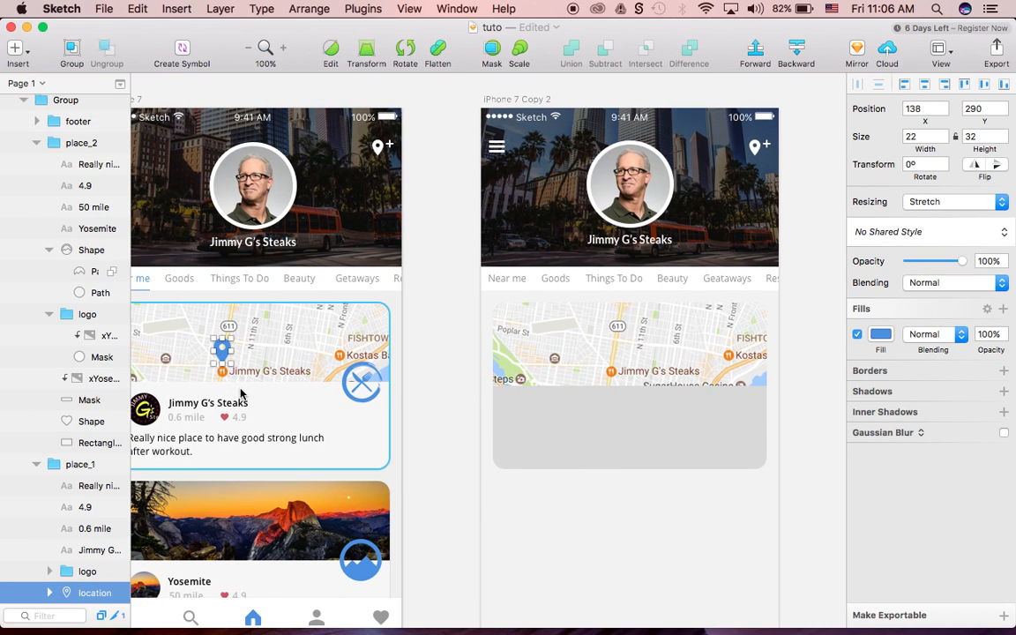
click(615, 352)
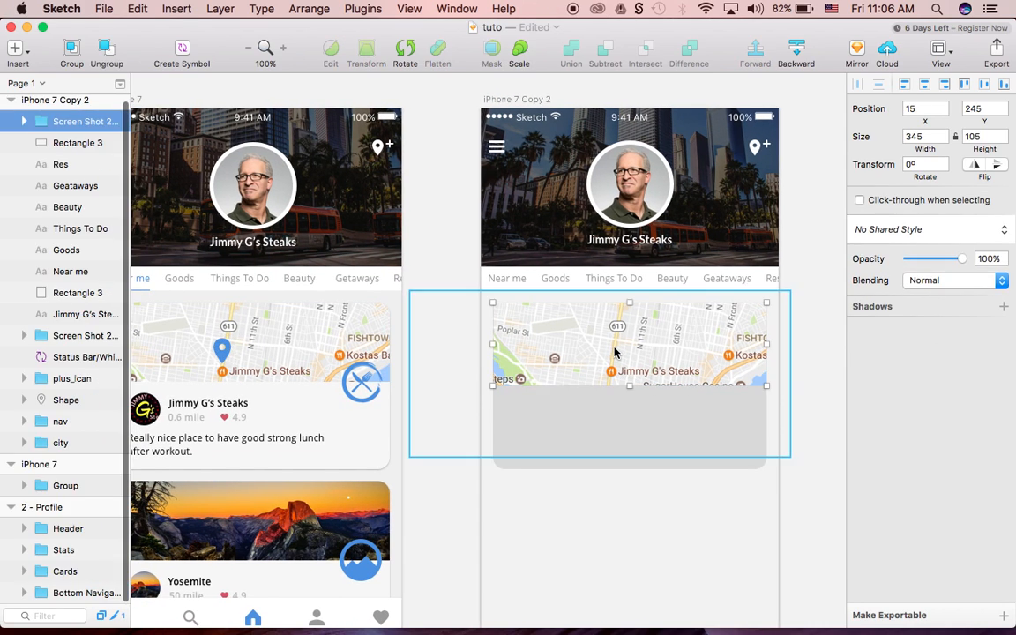
key(super+v)
click(615, 353)
key(super+plus)
key(shift+Right)
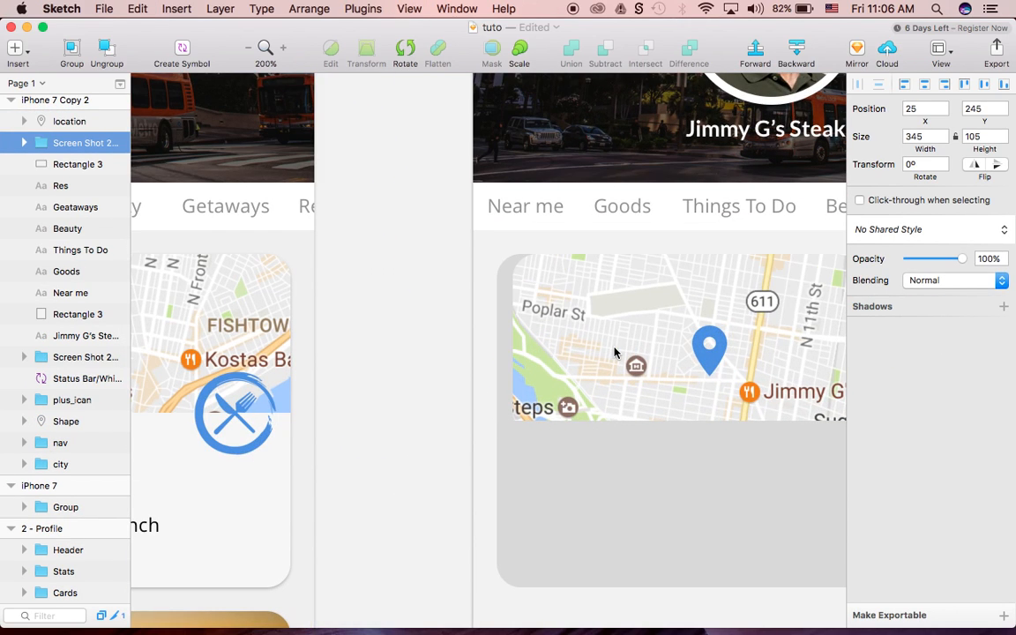
key(shift+Left)
- Move the pasted location pin to X 153, directly above the restaurant marker on the map
click(697, 353)
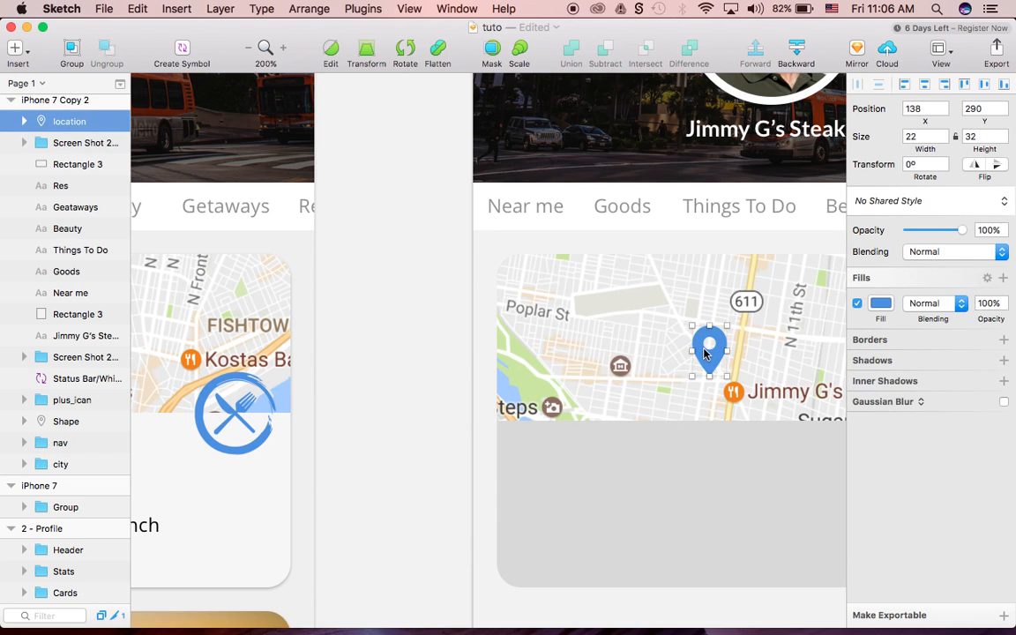
key(shift+Right)
key(shift+Right)
key(Left)
key(Left)
key(Left)
key(Left)
key(Left)
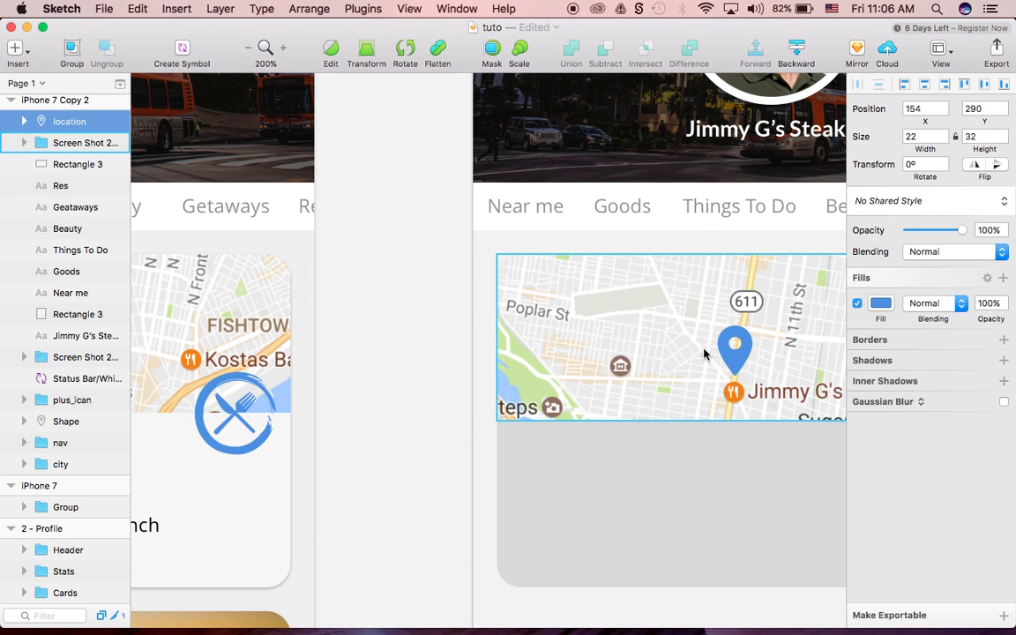
key(super+0)
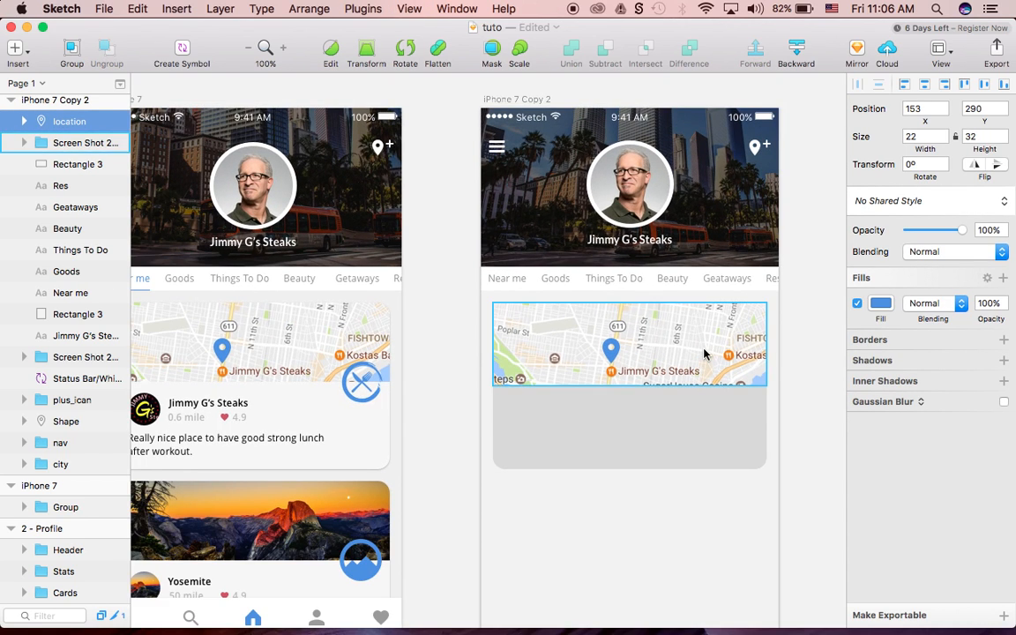
- Copy the round food icon from the first place card and paste it onto the map in iPhone 7 Copy 2
click(372, 396)
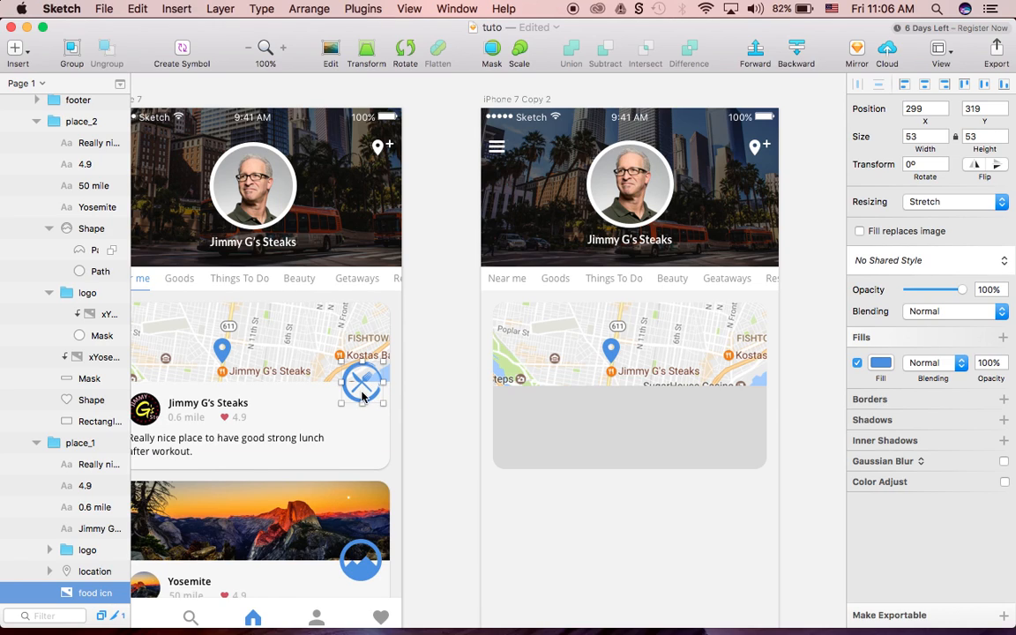
scroll(367, 398, left, 5)
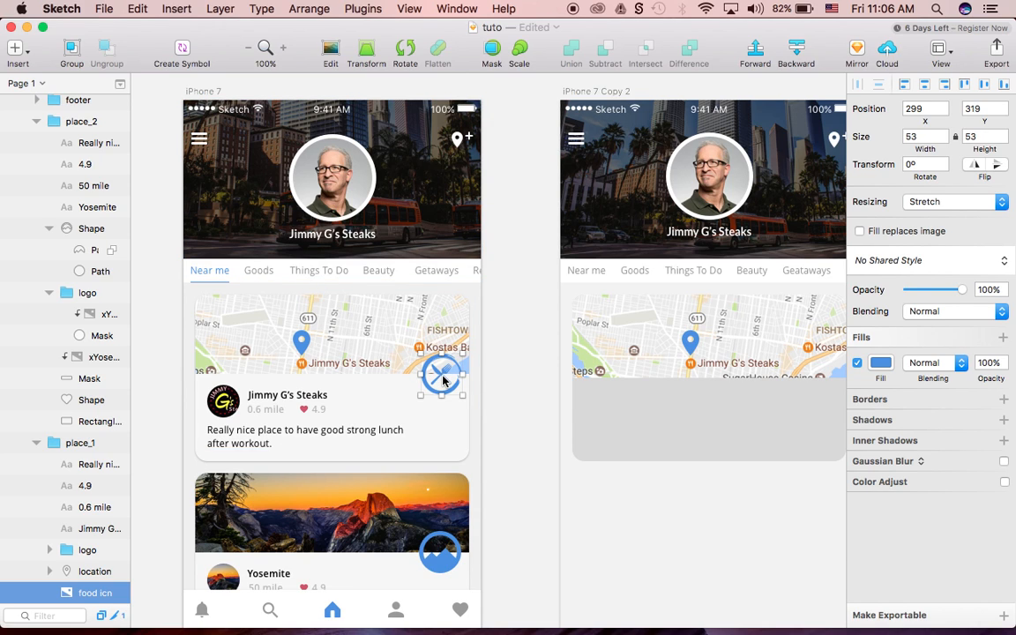
scroll(444, 379, right, 2)
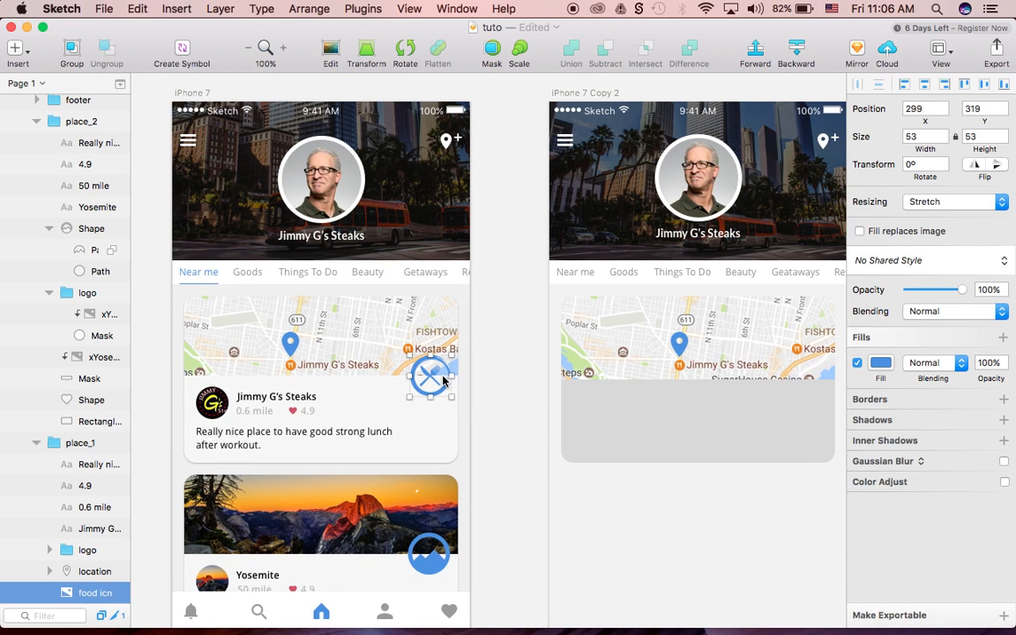
scroll(444, 380, right, 5)
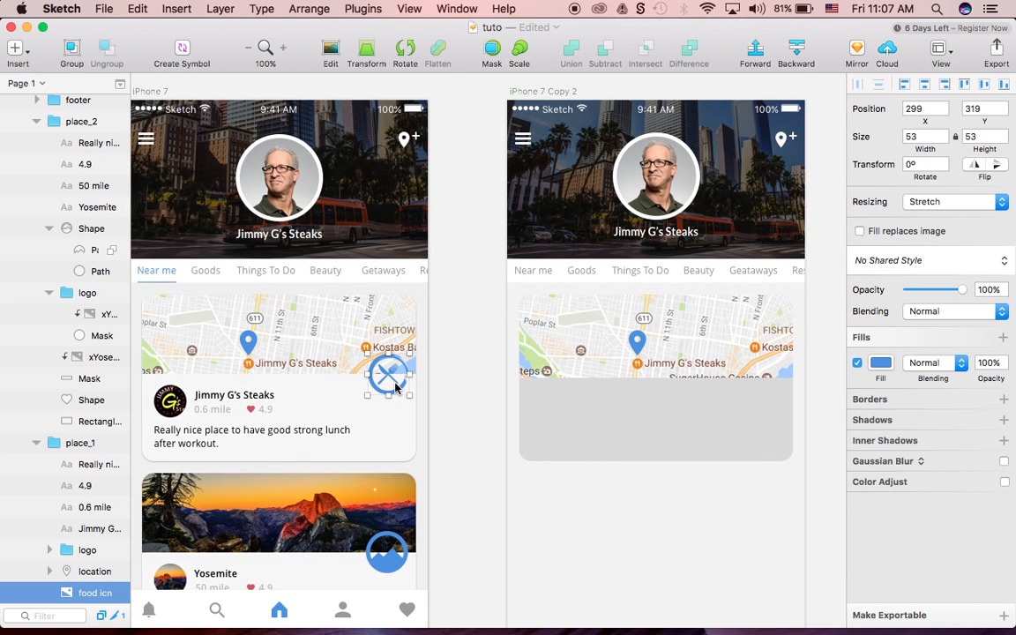
click(752, 375)
key(super+v)
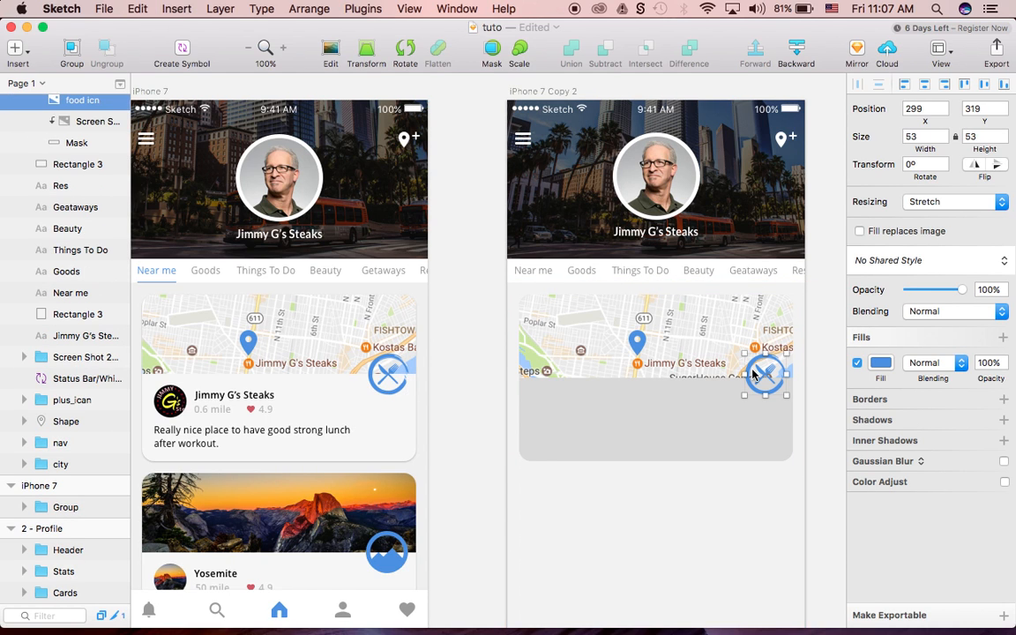
- Position the pasted food icon at X 298, Y 322, straddling the lower edge of the map
key(super+plus)
scroll(753, 375, right, 5)
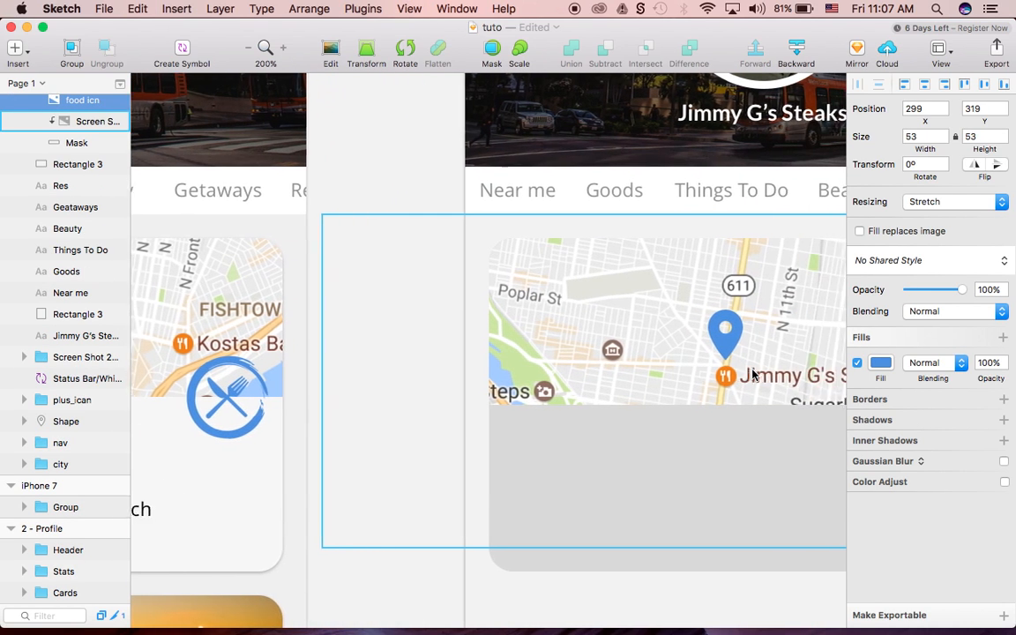
scroll(752, 375, right, 3)
key(Down)
key(Down)
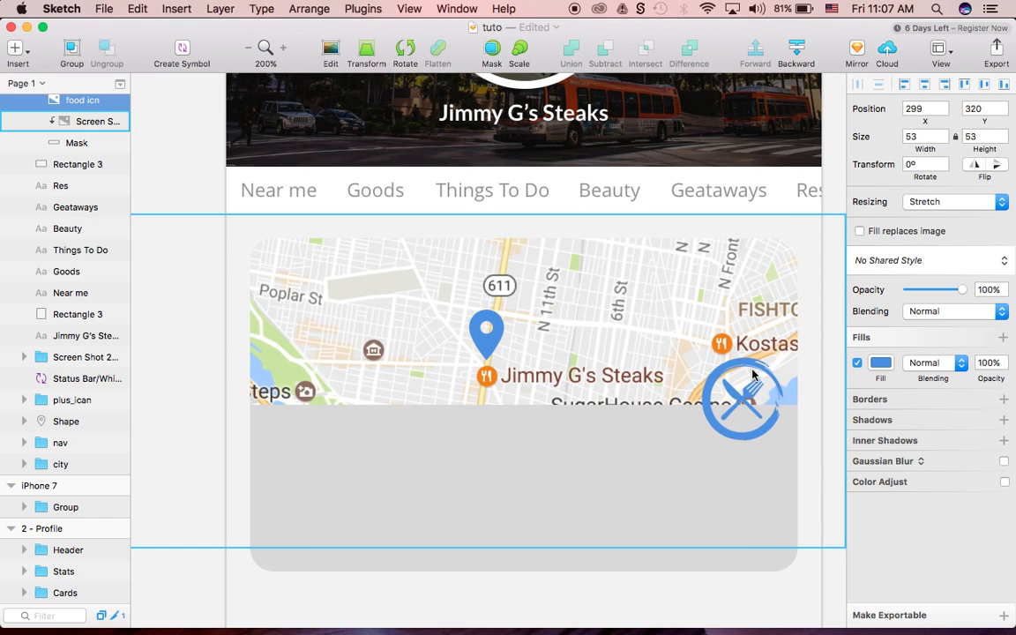
key(Down)
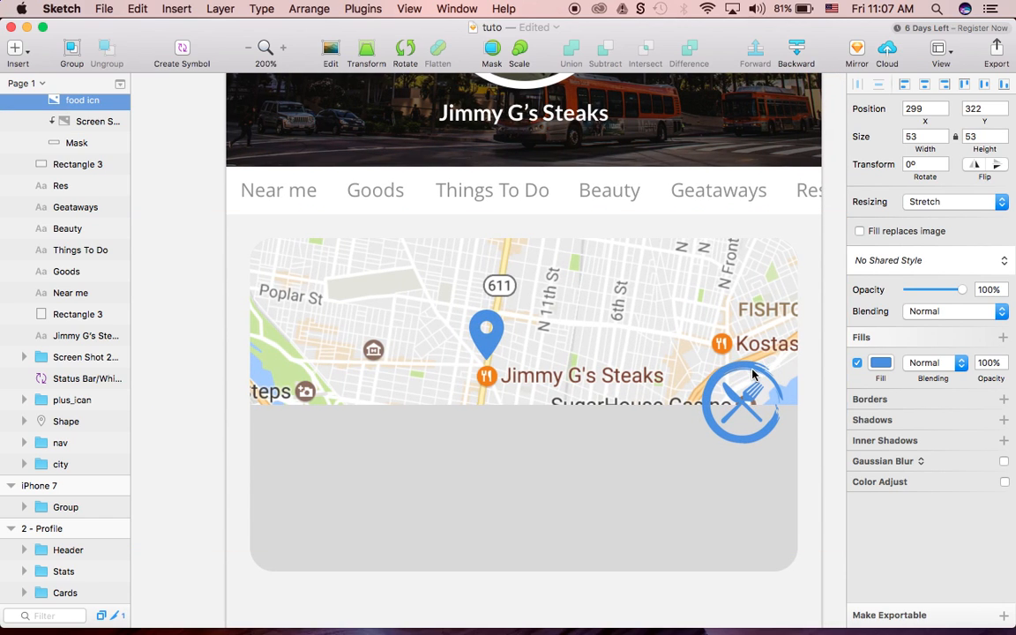
key(shift+Right)
key(Left)
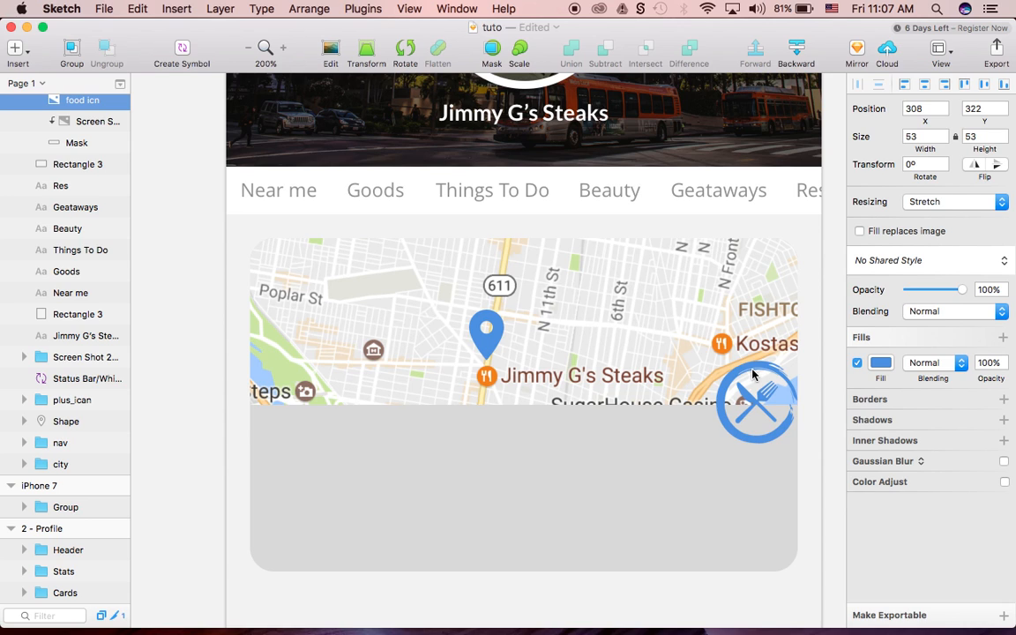
key(shift+Left)
key(shift+Left)
key(shift+Right)
key(super+minus)
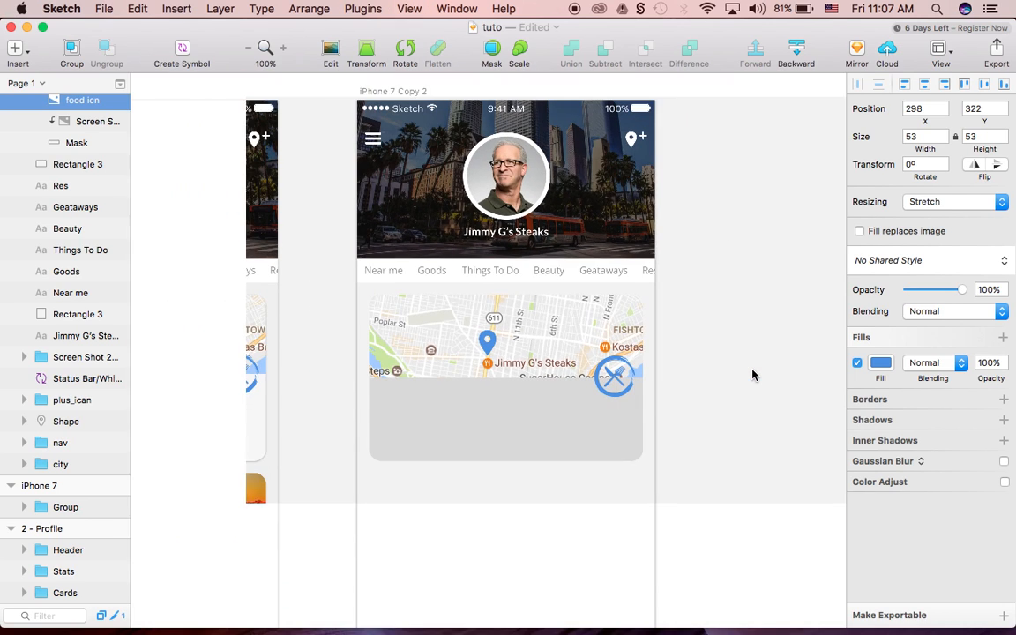
scroll(752, 375, left, 1)
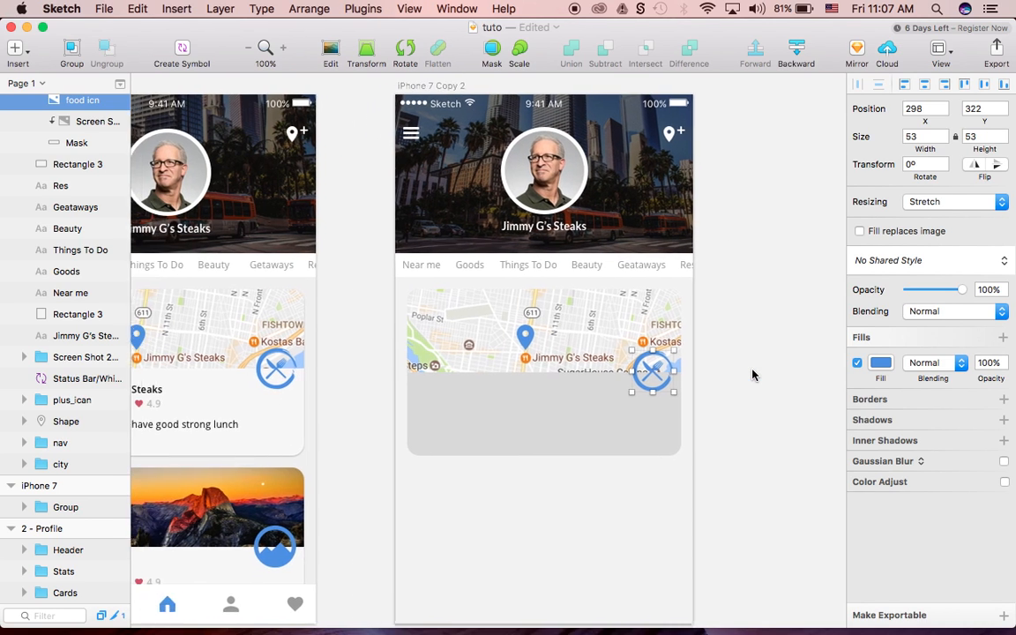
- Change the fill of the 345 × 210 card background rectangle in iPhone 7 Copy 2 to white (FFFFFF)
scroll(753, 375, left, 3)
click(592, 417)
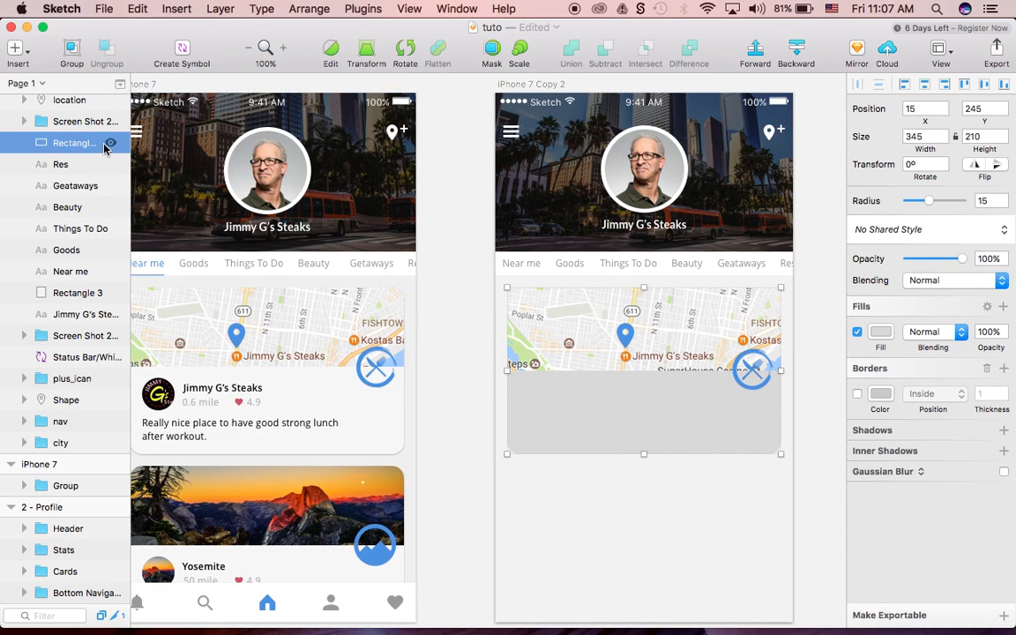
click(879, 334)
drag(873, 394, 848, 347)
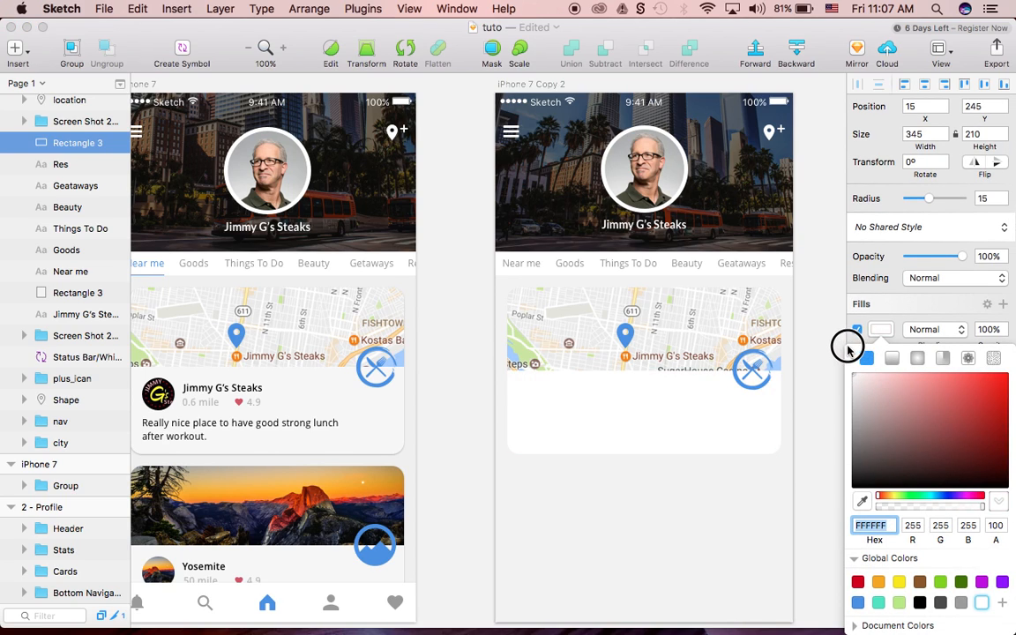
click(885, 332)
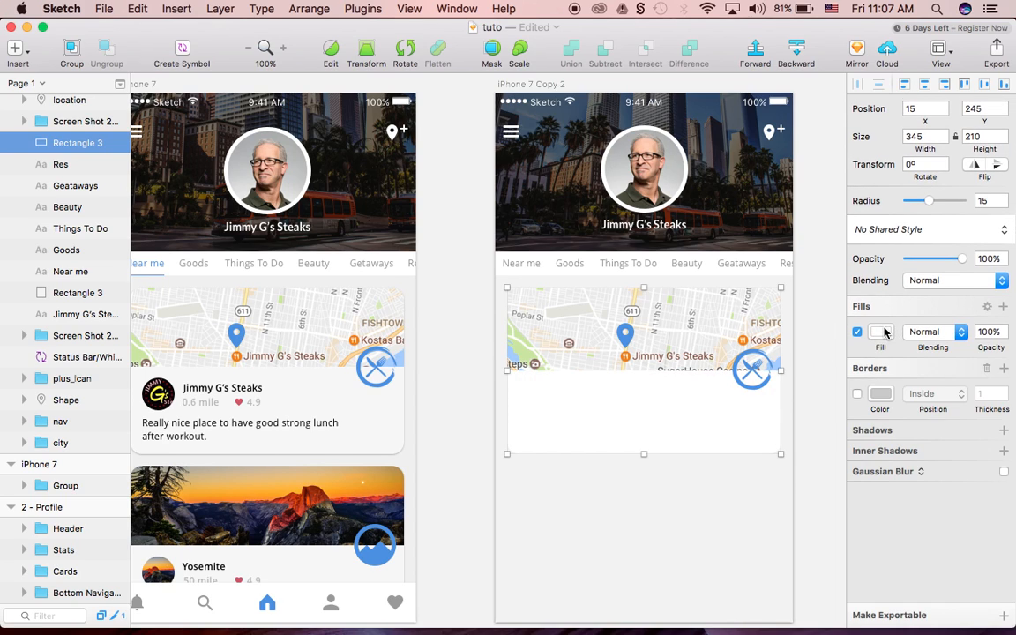
- Add a shadow to the card background rectangle with X 0, Y 1, blur 2 and spread 0
click(903, 432)
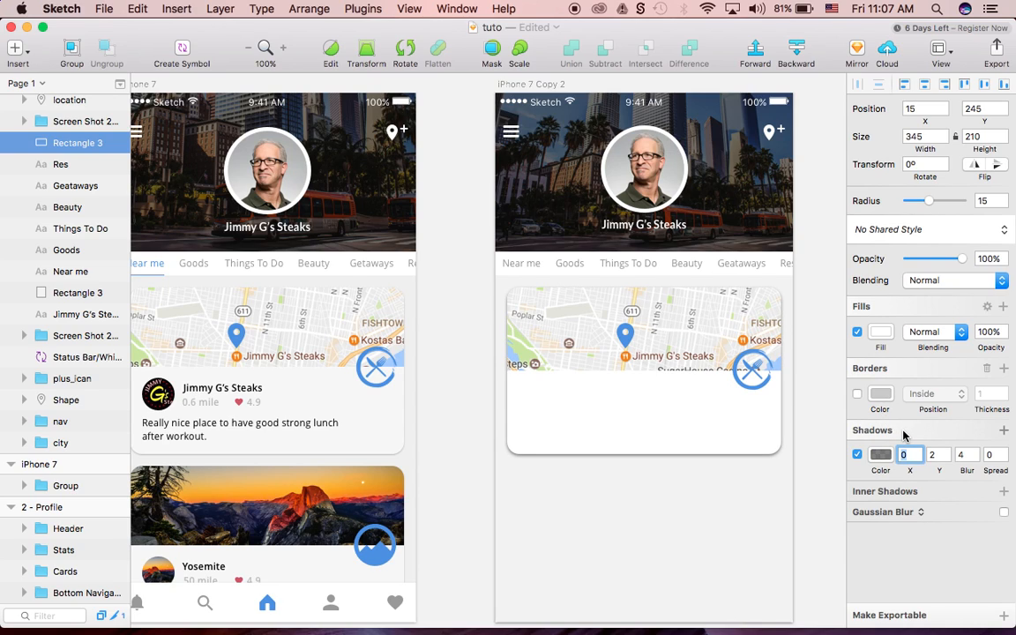
click(948, 459)
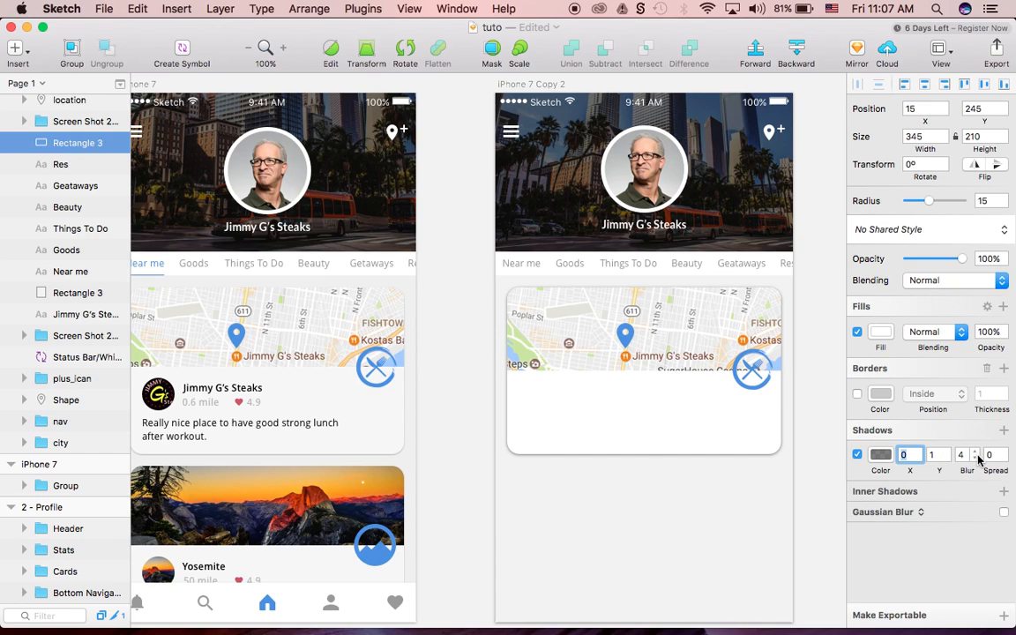
click(976, 459)
click(976, 459)
click(976, 459)
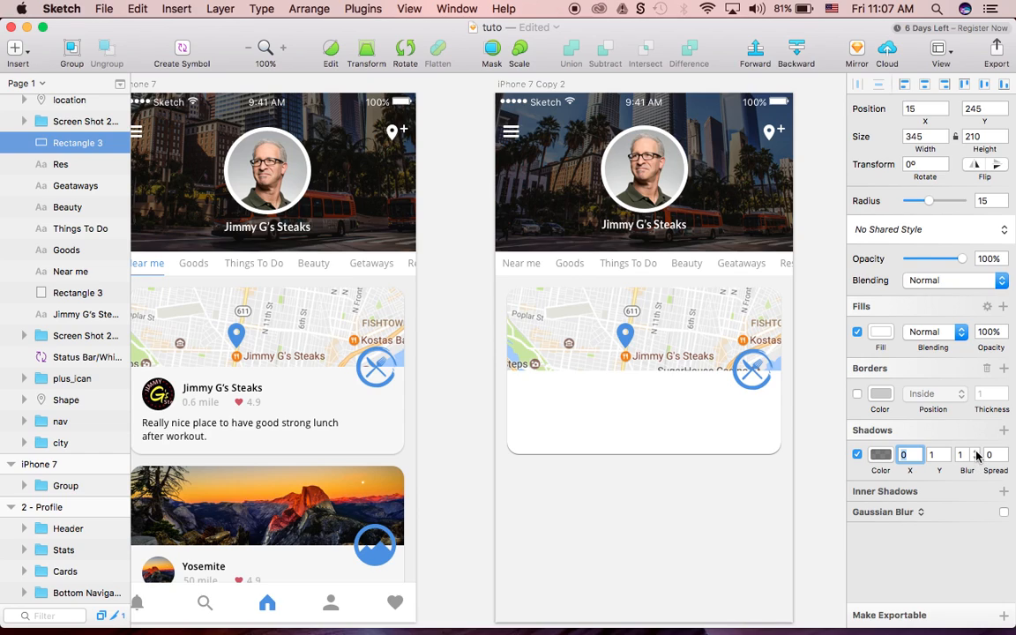
click(976, 451)
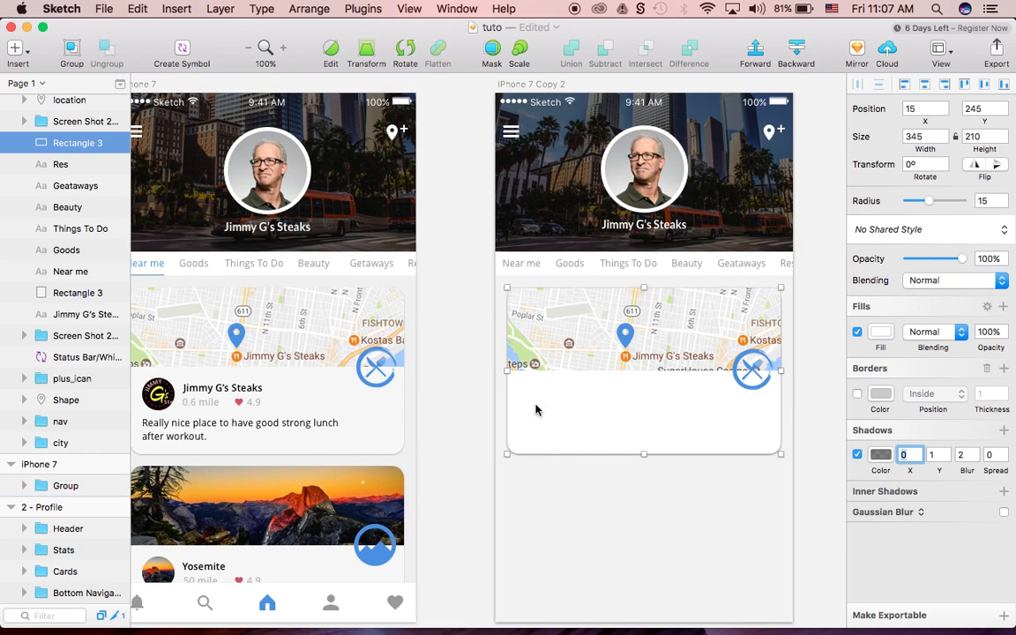
- Match the new card background to the original card's by setting its opacity to 50% with a white (FFFFFF) fill
click(368, 427)
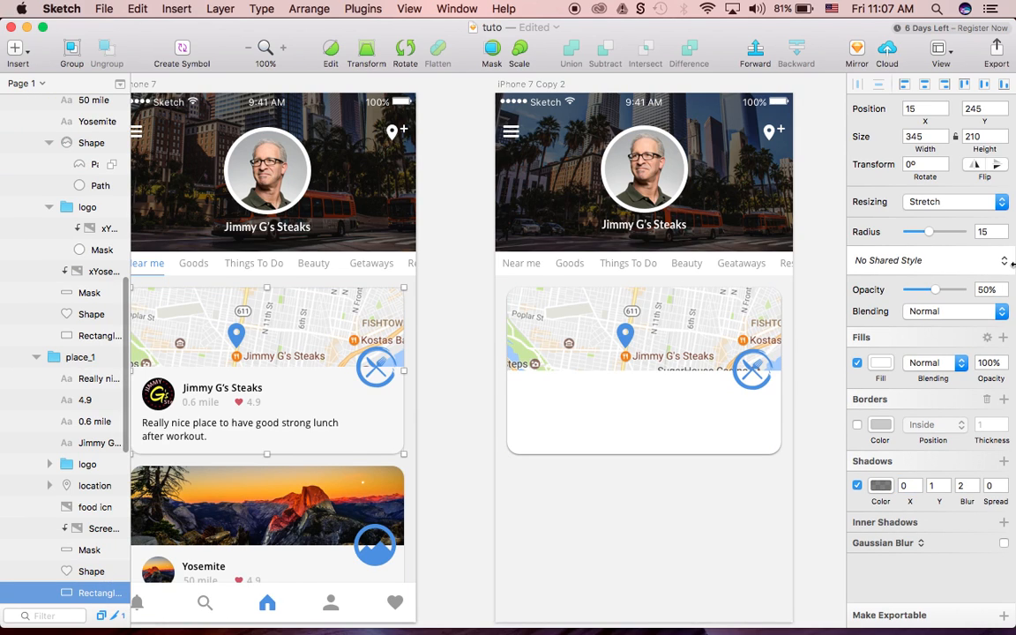
click(703, 427)
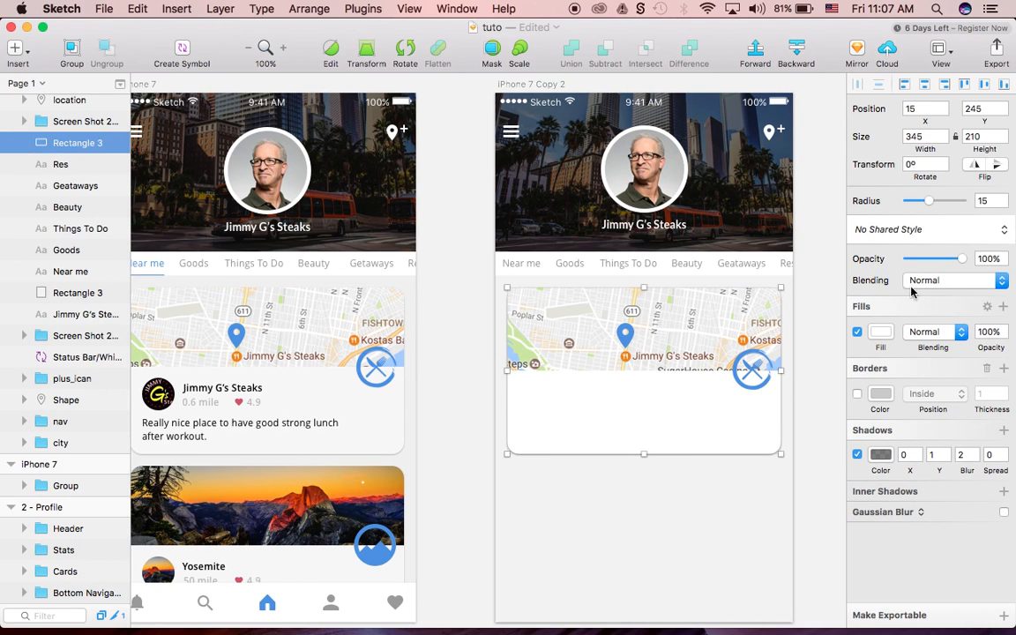
drag(873, 258, 835, 258)
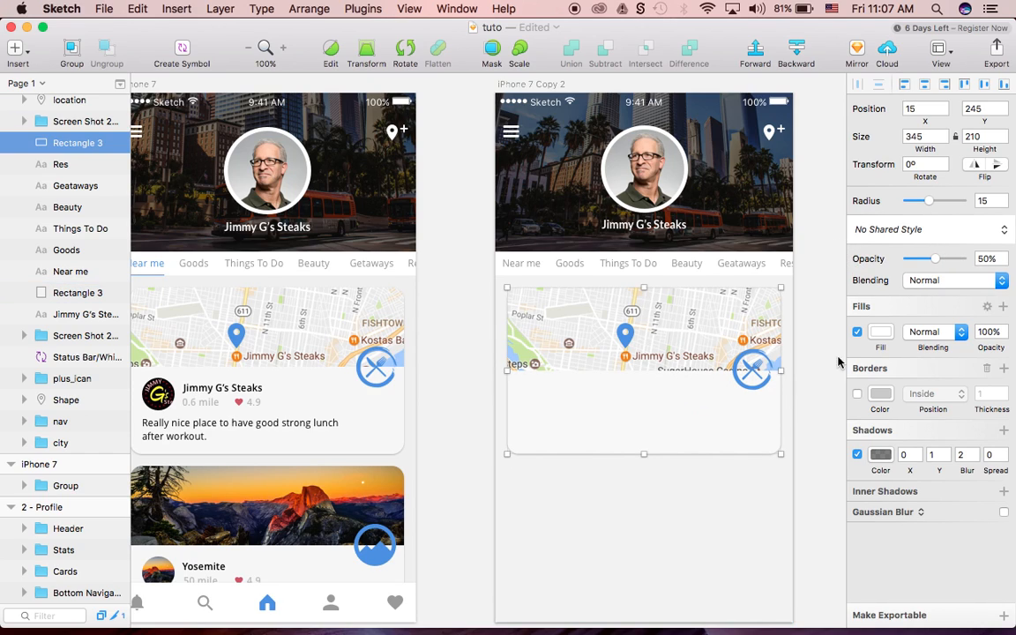
click(879, 332)
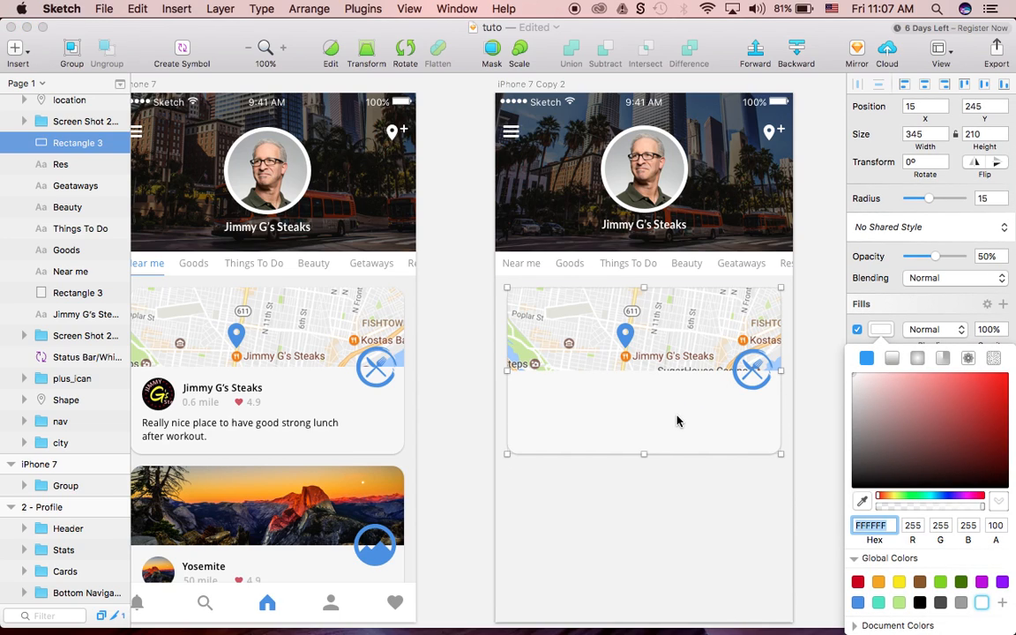
drag(853, 384, 849, 328)
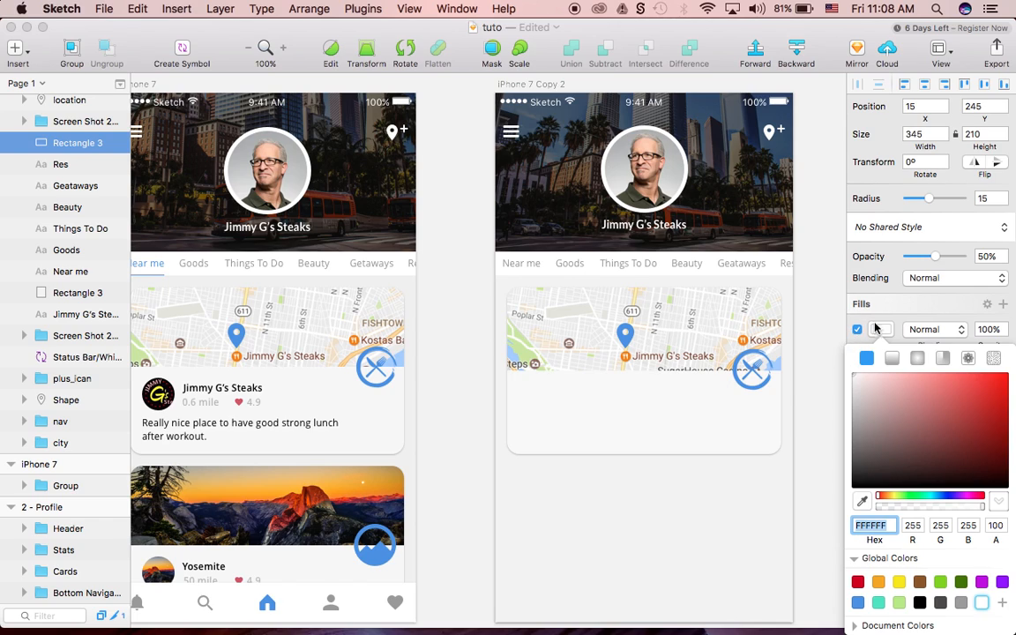
click(880, 331)
key(XF86MonBrightnessDown)
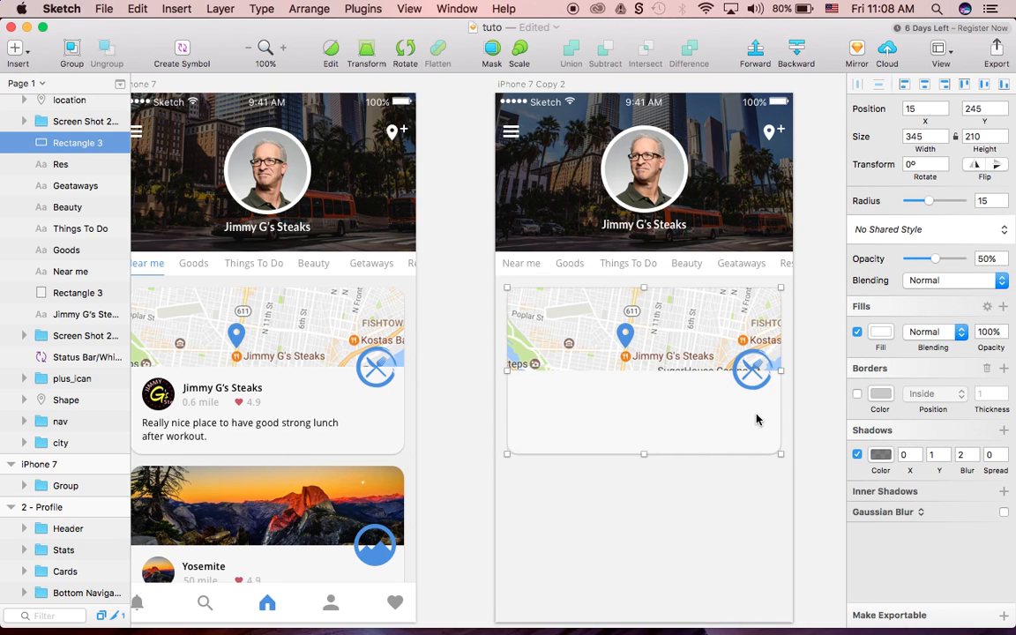
scroll(757, 418, left, 3)
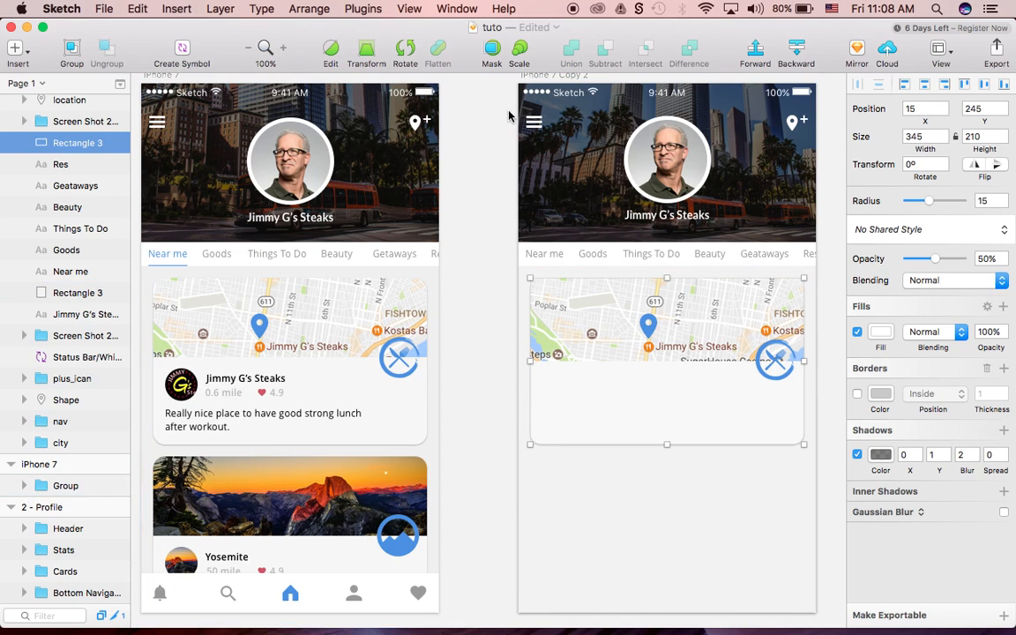
click(19, 46)
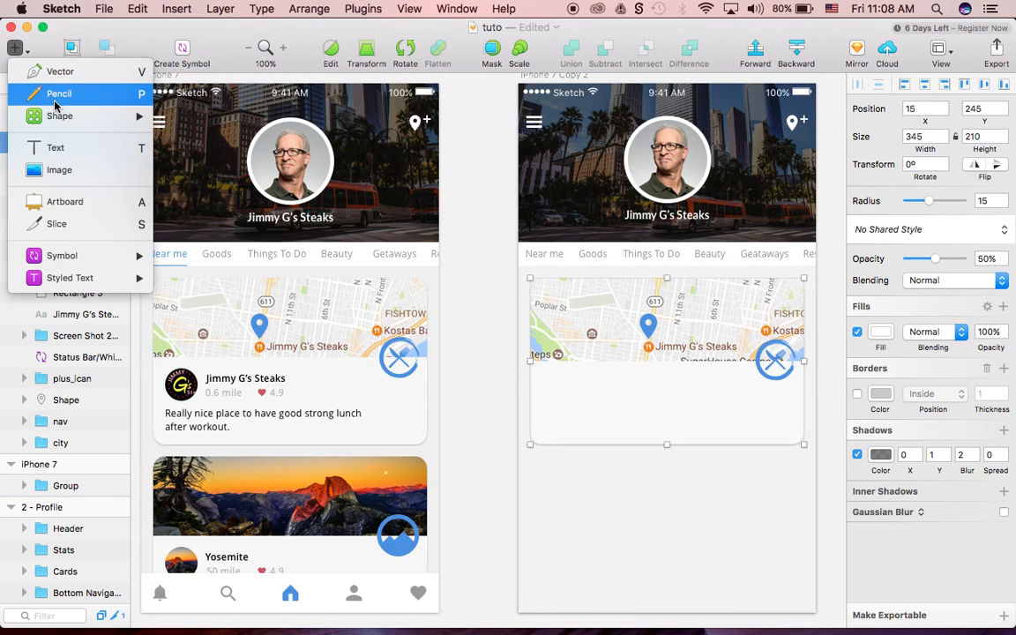
mouse_move(141, 113)
click(196, 183)
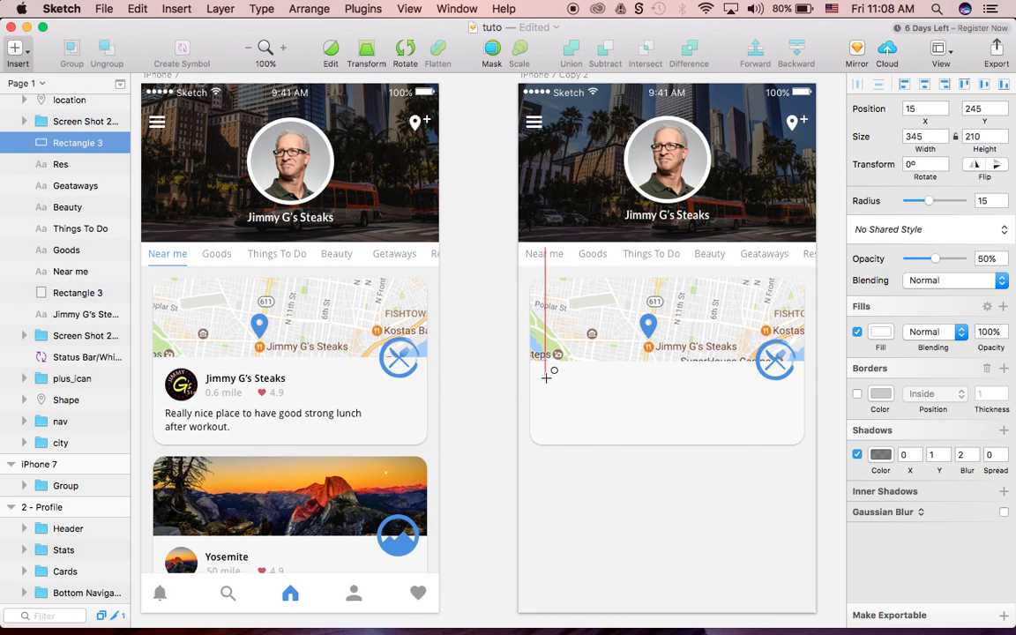
key(Escape)
- Inspect the size and position of the circular logo mask in the original place_1 card
click(187, 385)
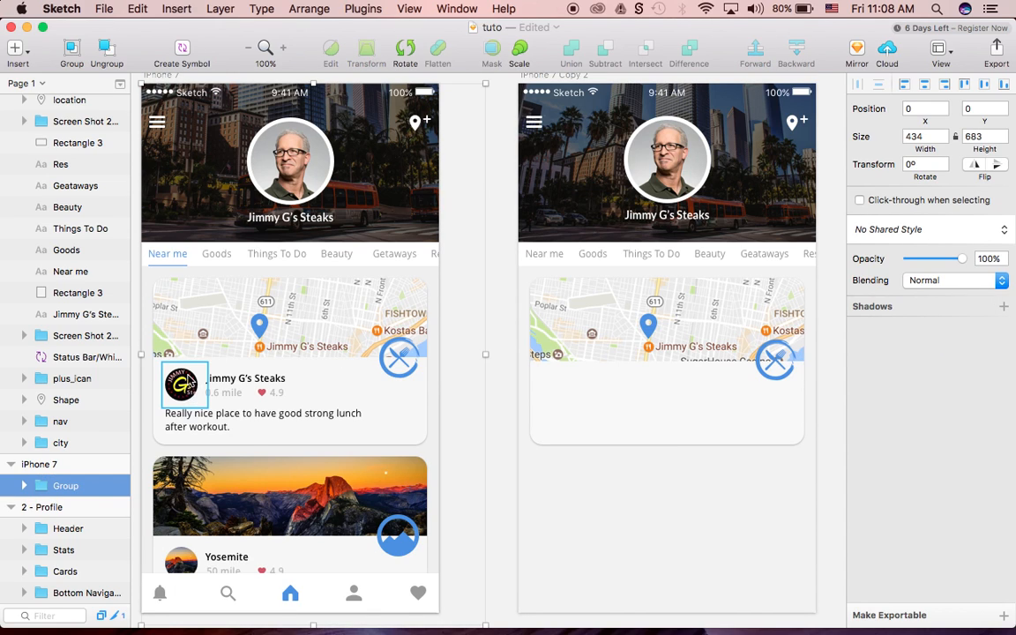
super+click(181, 385)
scroll(95, 589, down, 1)
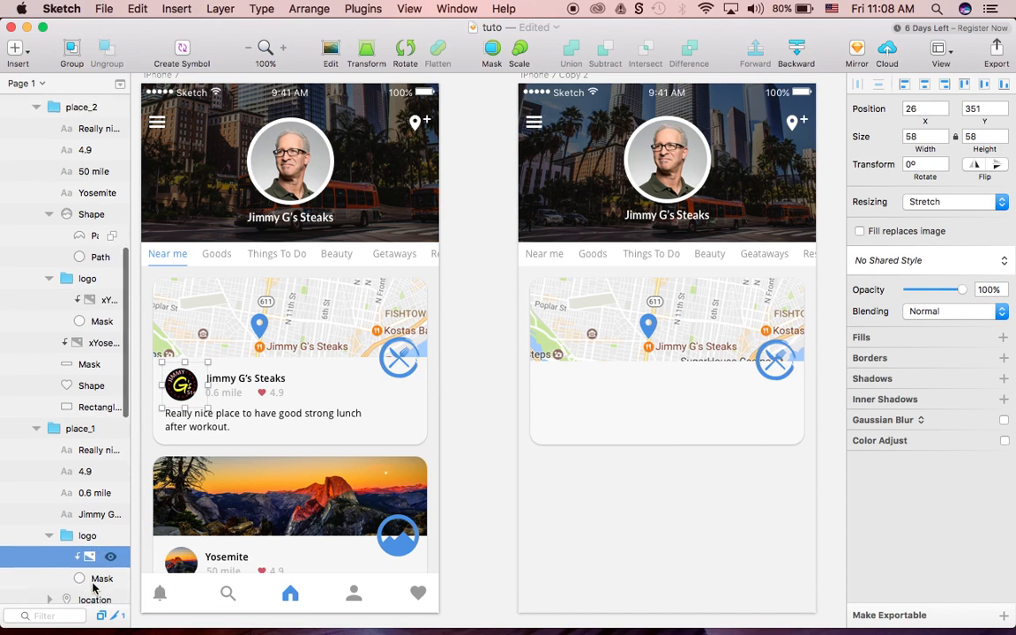
scroll(95, 582, down, 3)
click(104, 508)
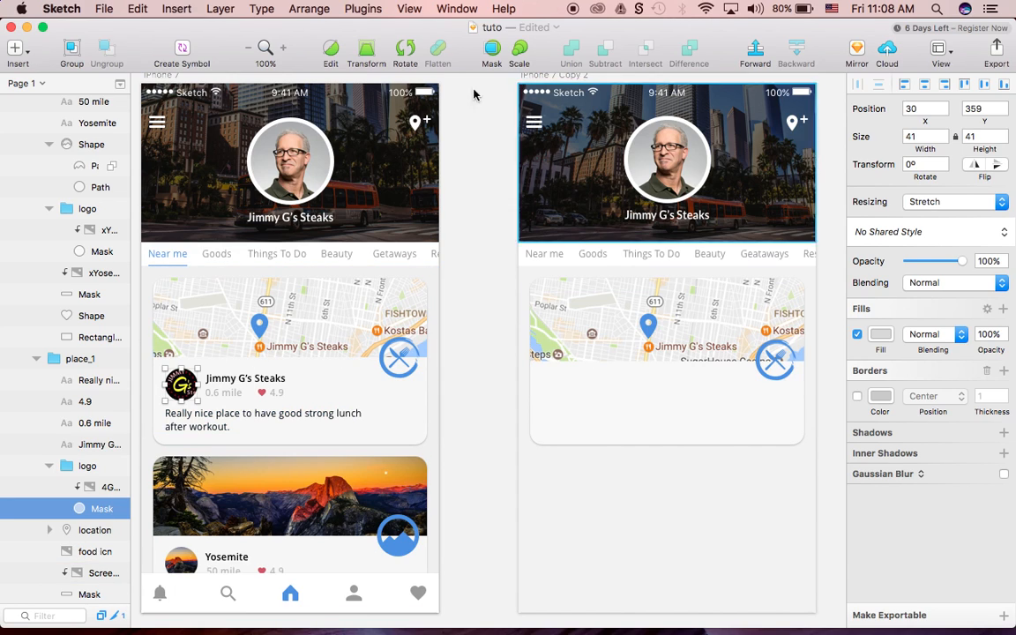
- Draw a 40 × 40 circle at X 30, Y 381 below the new card's map and turn off its border
click(16, 53)
mouse_move(70, 116)
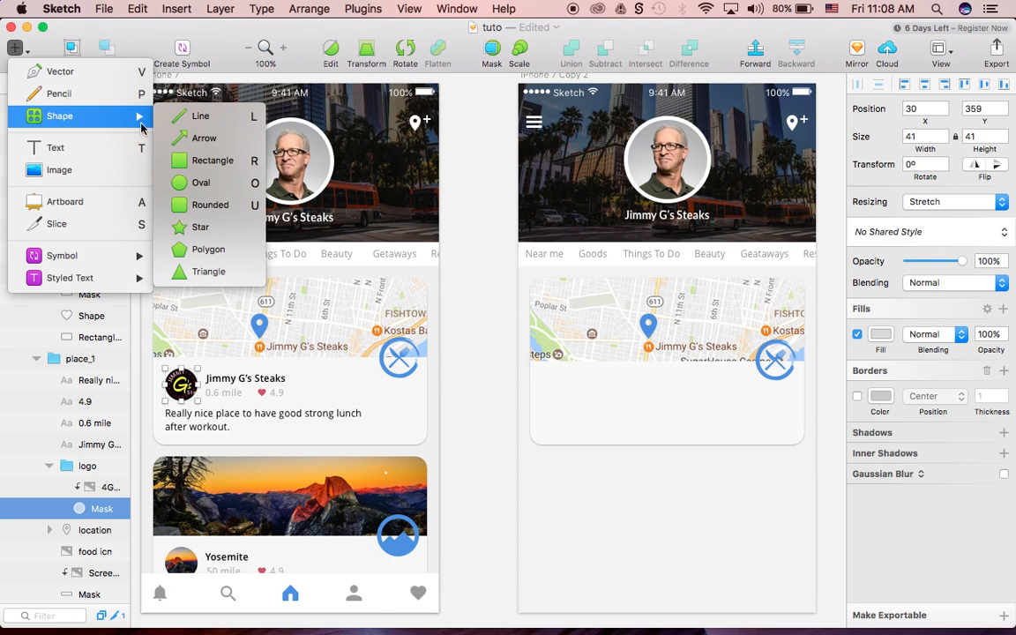
click(201, 183)
drag(541, 383, 576, 423)
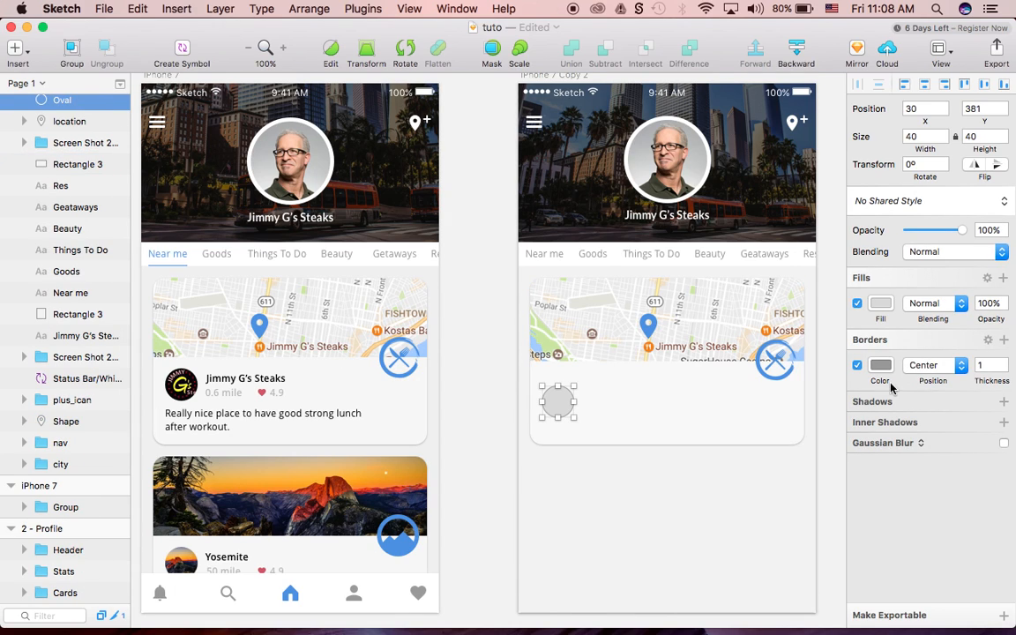
click(858, 366)
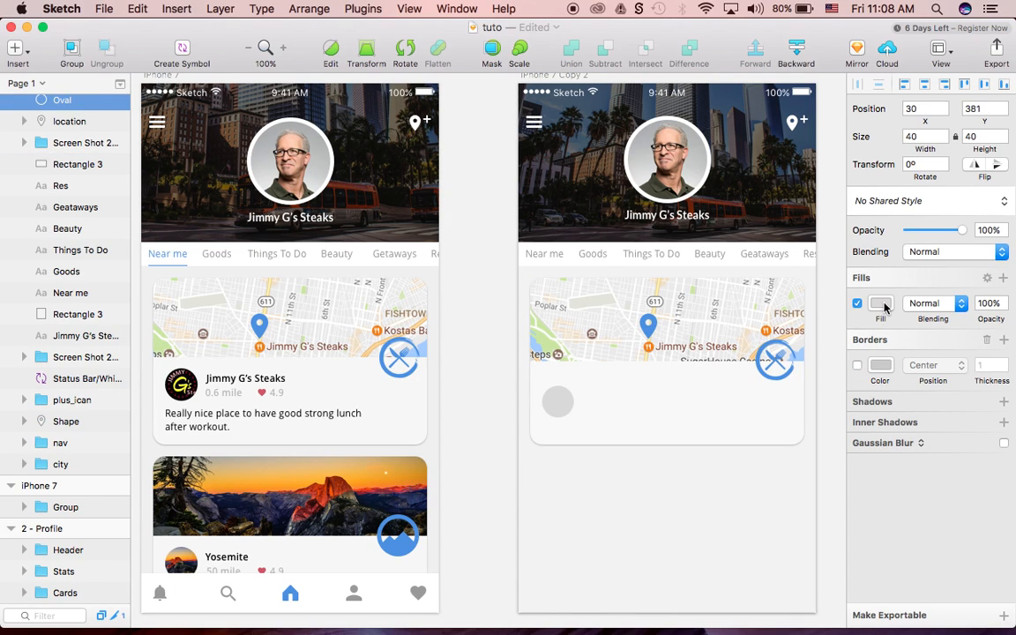
- Copy the original card's logo image into iPhone 7 Copy 2 and move it to Y 361, over the grey circle
click(187, 387)
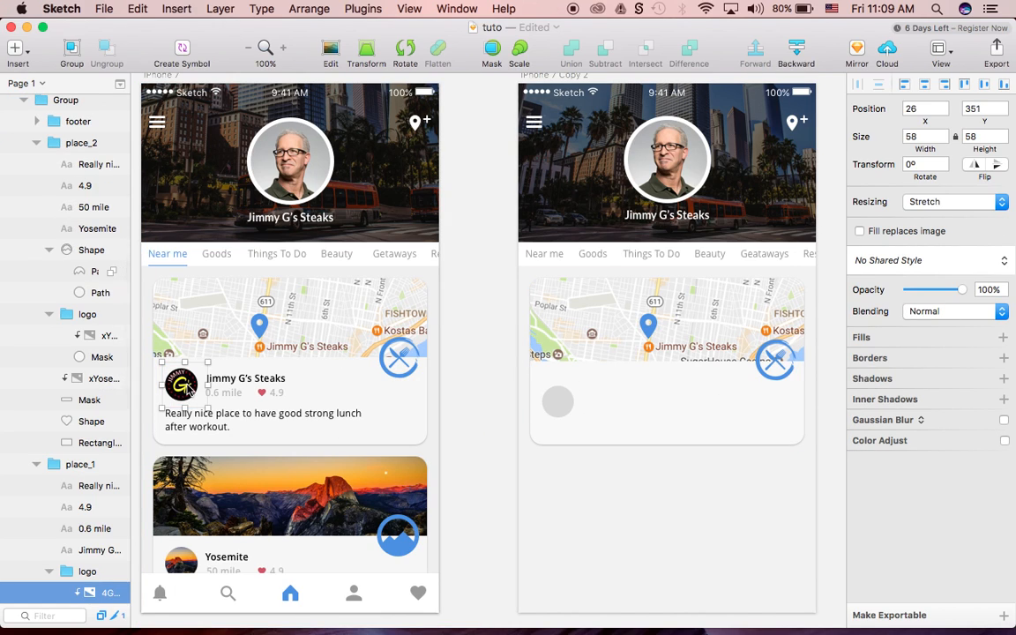
click(560, 403)
key(super+c)
key(super+v)
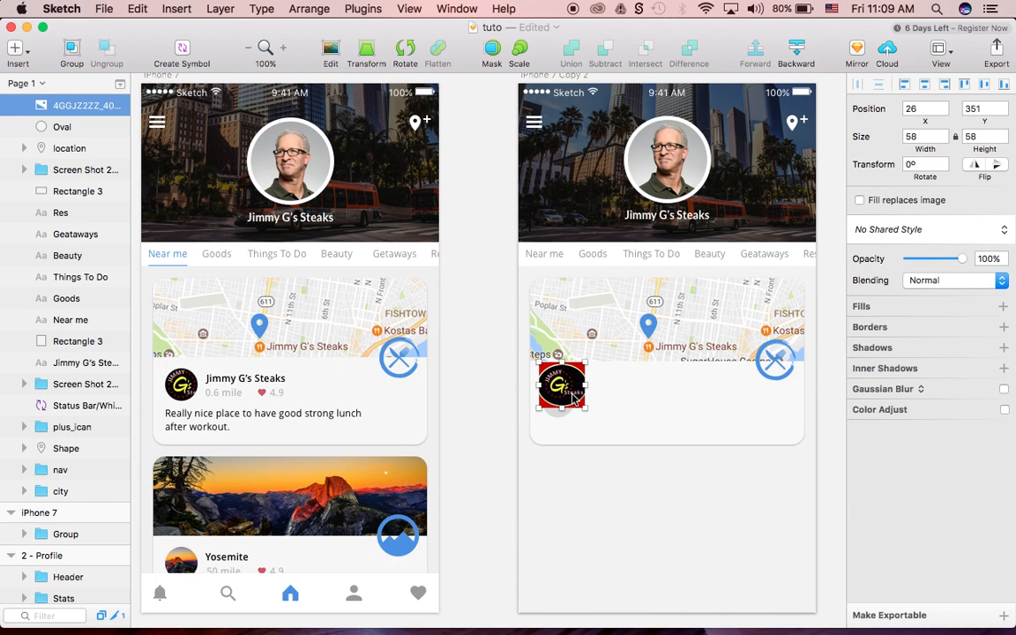
key(shift+Down)
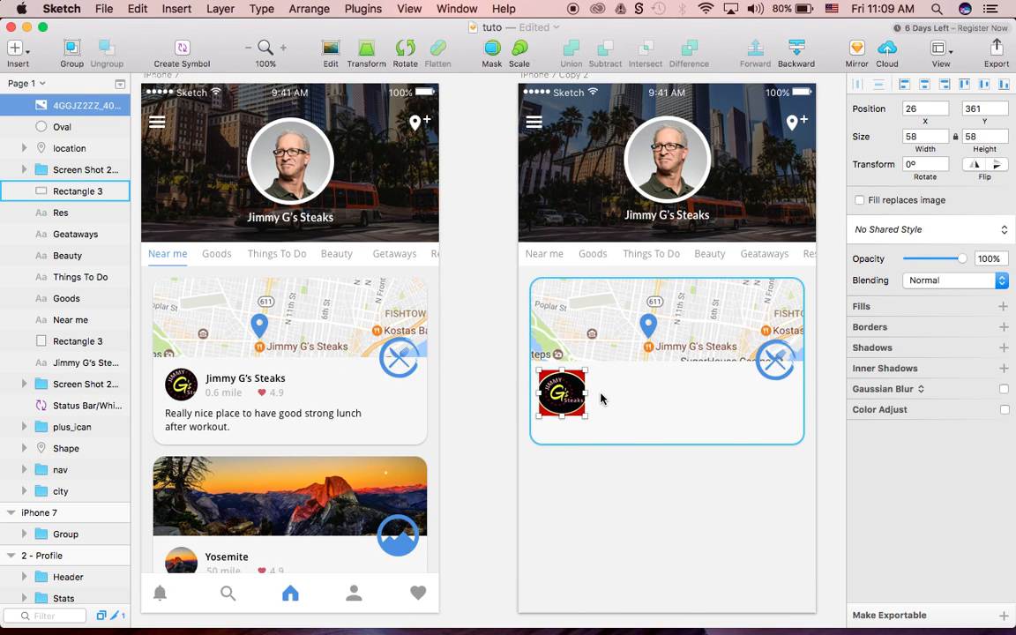
- Mask the pasted logo image with the 40 × 40 circle beneath it
scroll(569, 403, right, 3)
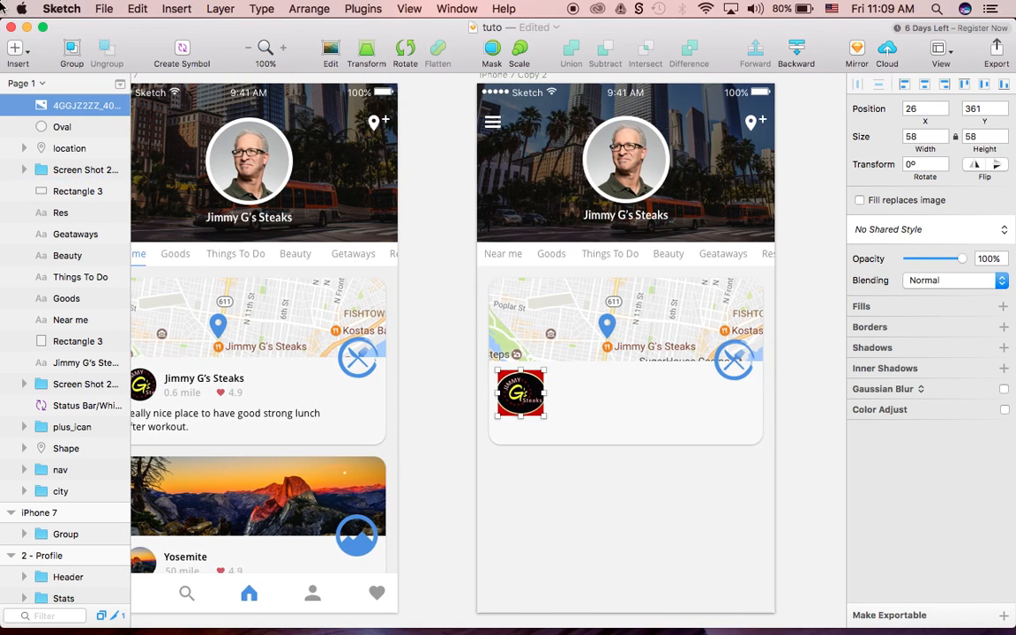
shift+click(55, 126)
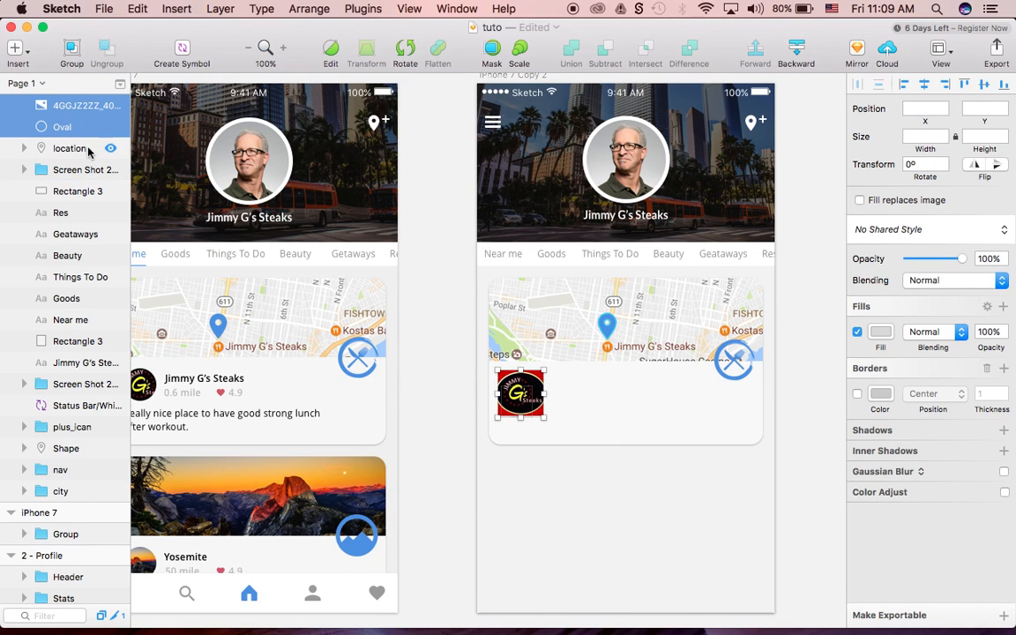
right_click(60, 131)
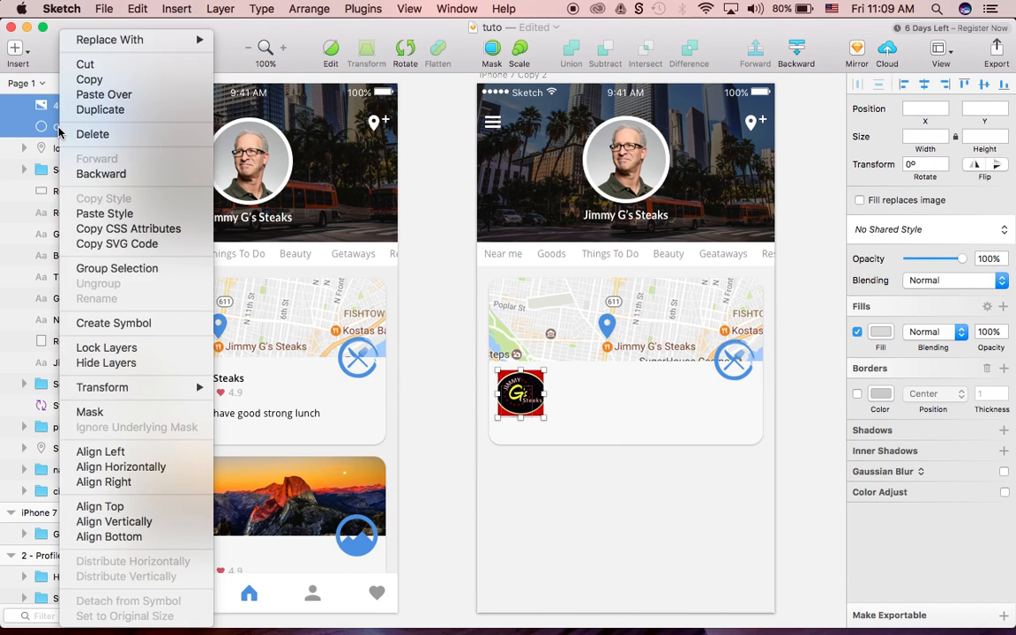
click(110, 412)
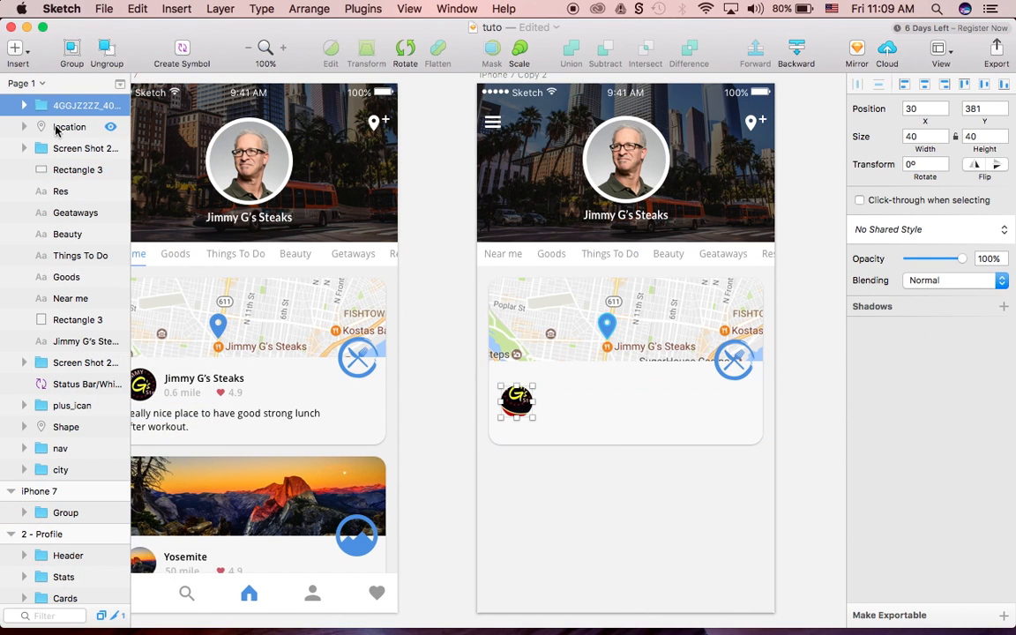
- Rename the masked logo image group "logo" and the masked map screenshot group "map"
double_click(66, 106)
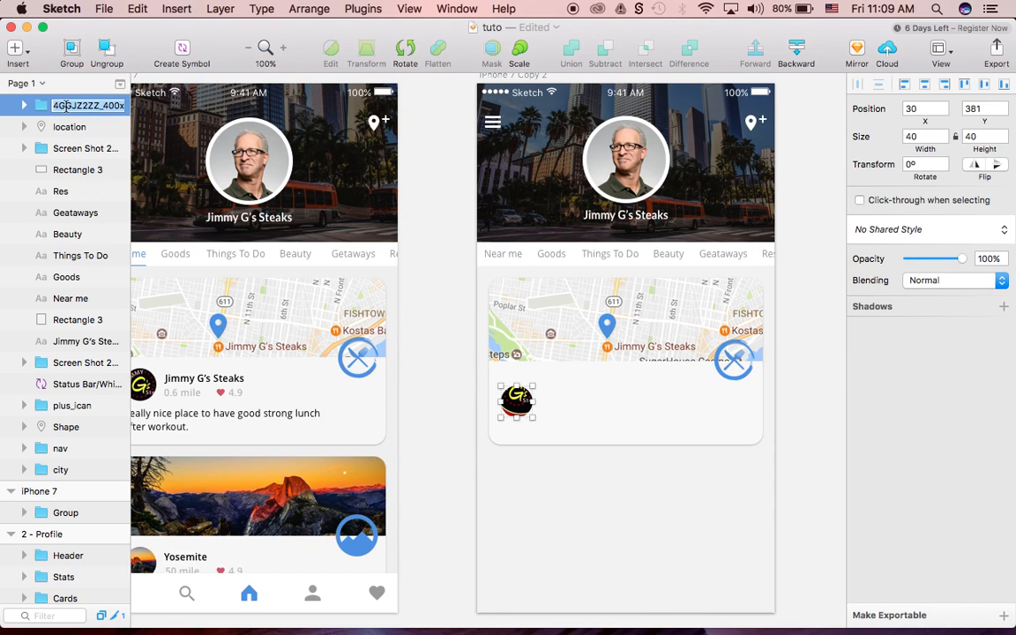
text(logo)
key(Return)
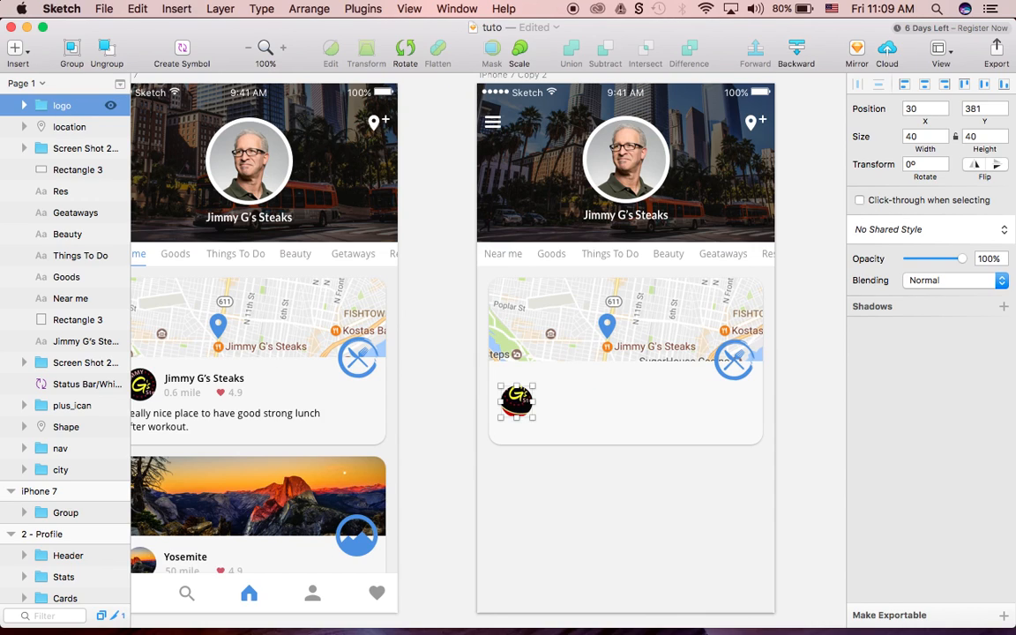
click(87, 152)
double_click(74, 152)
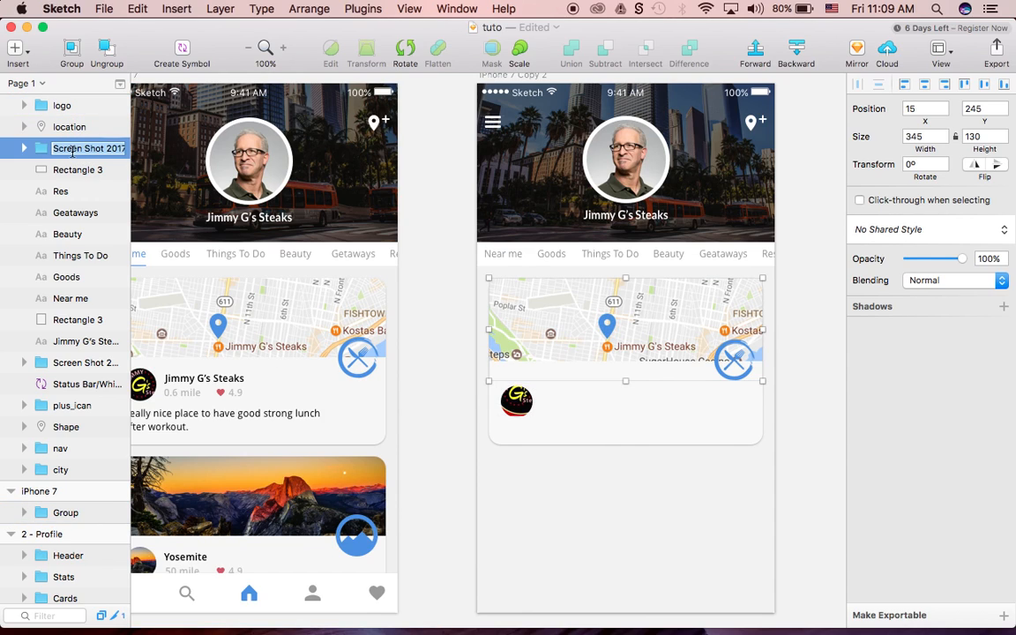
text(map)
key(Return)
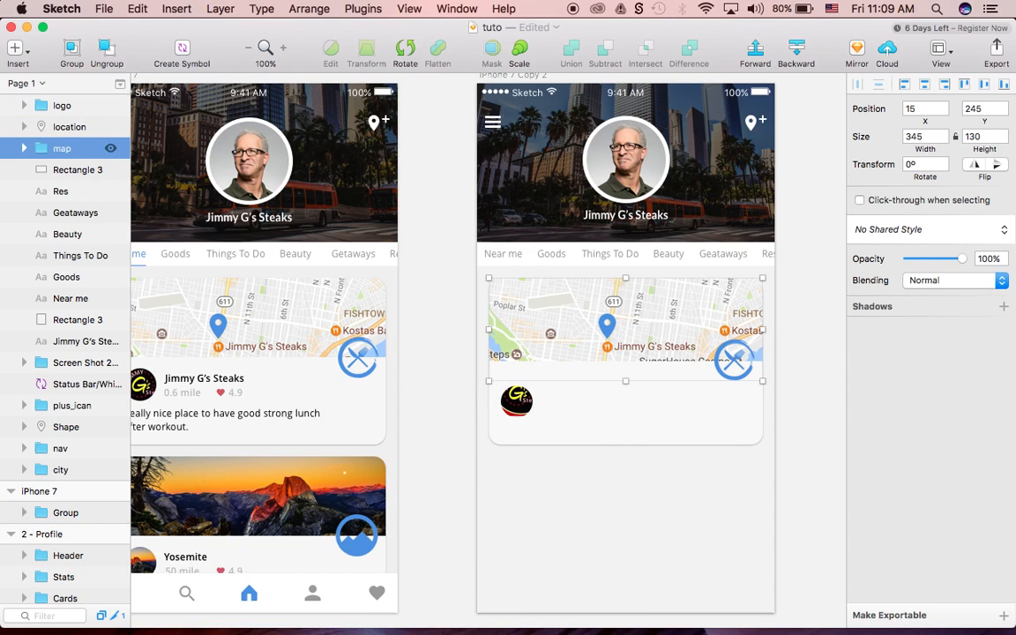
- Nudge the logo group to X 28, Y 366, just under the map, matching the original card's layout
click(524, 403)
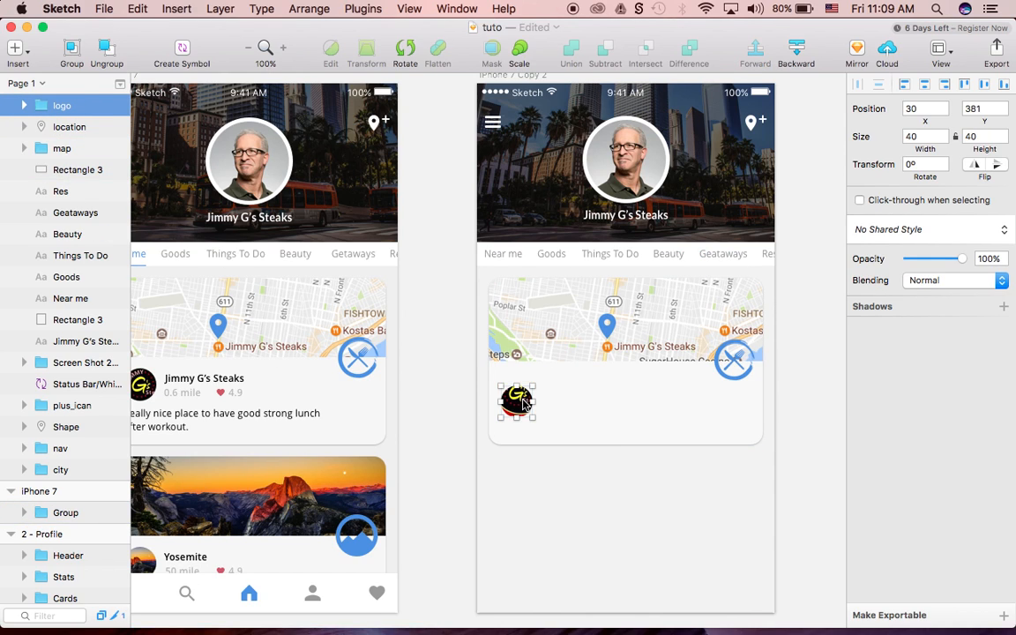
scroll(425, 432, left, 4)
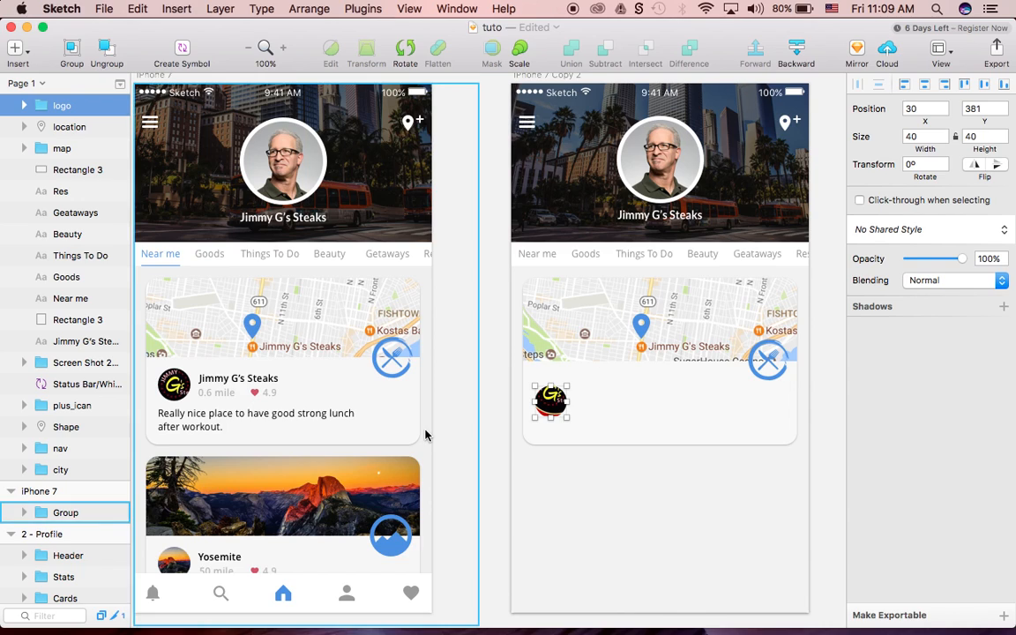
key(shift+Up)
key(shift+Up)
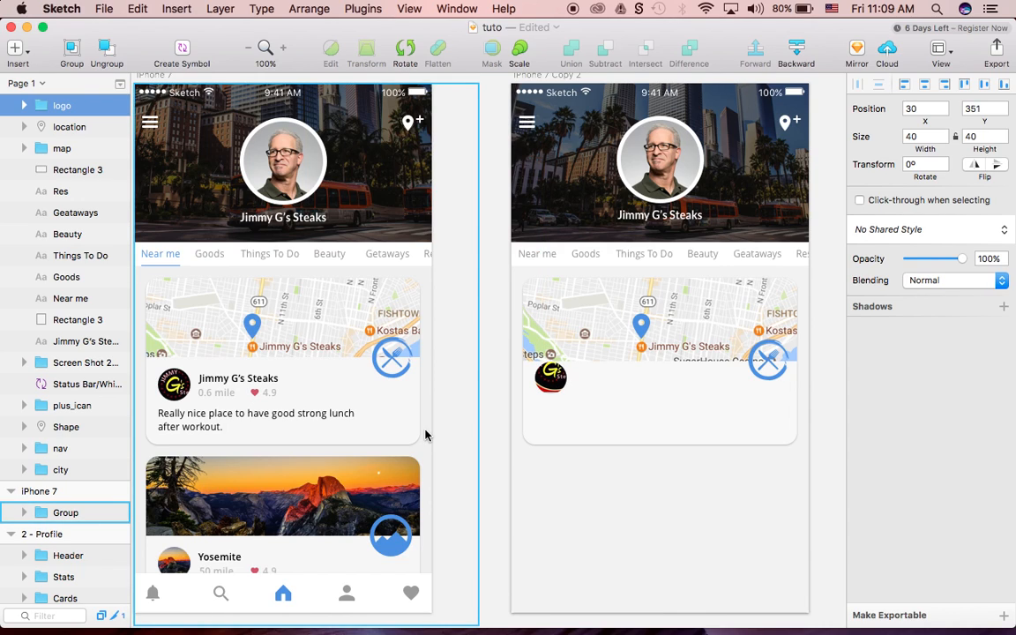
key(shift+Left)
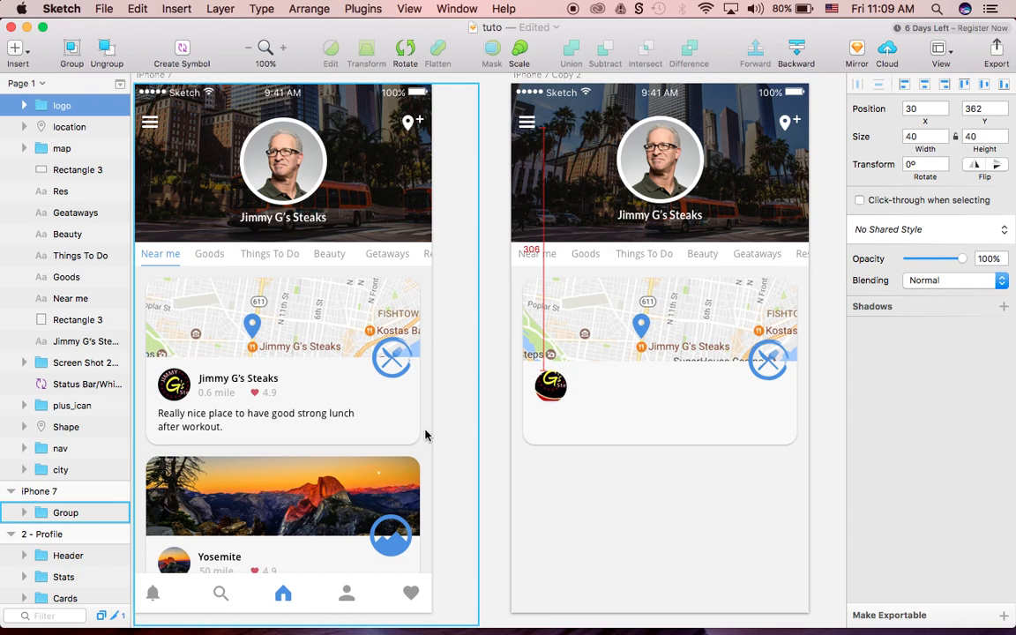
key(Down)
key(Down)
key(Down)
key(Down)
key(Down)
key(Left)
key(Left)
key(Left)
key(Left)
key(Left)
key(Left)
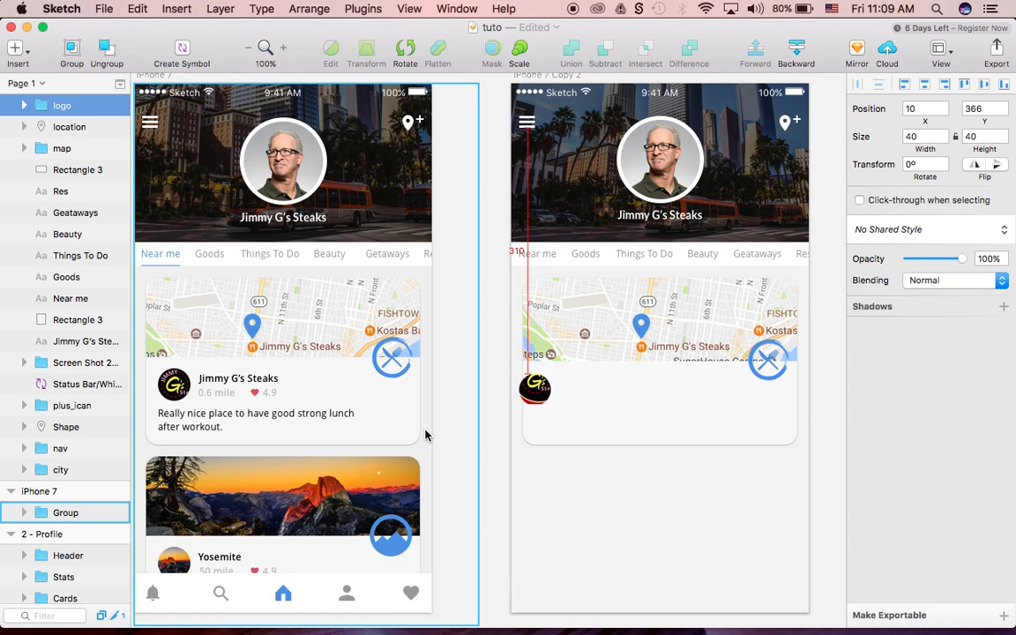
key(shift+Right)
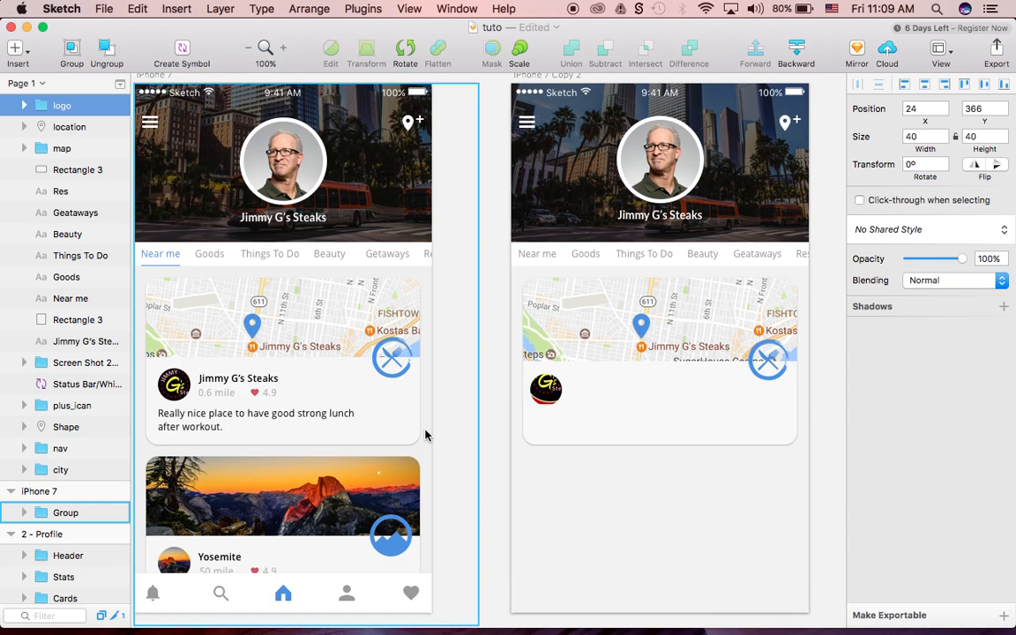
key(Right)
key(Right)
key(Right)
key(Right)
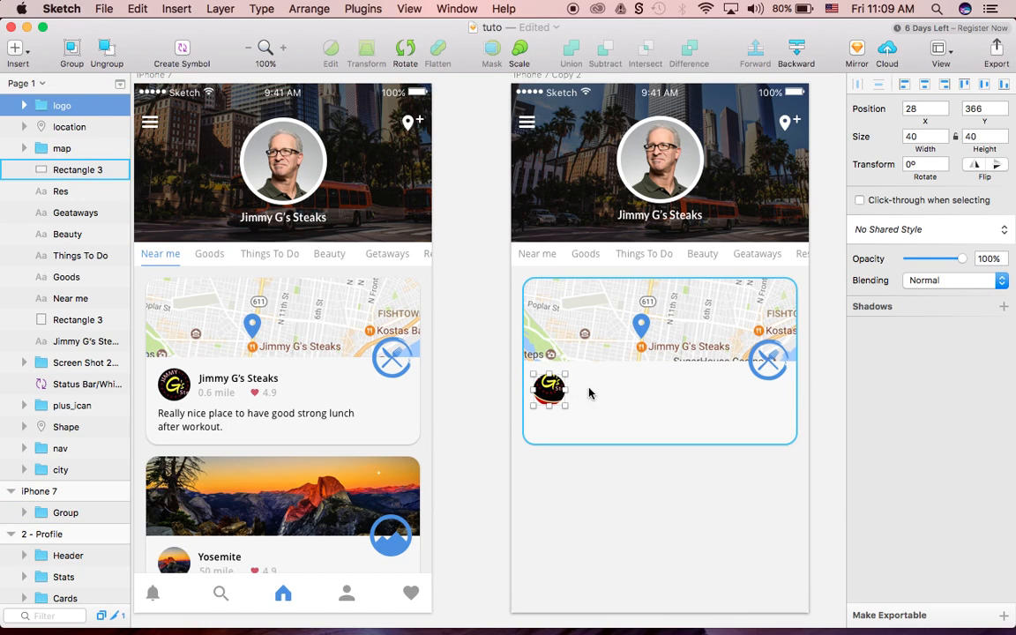
- Add the title text "Jimmy G's Steaks" beside the new card's logo at X 82, Y 371, using the original title as reference
super+click(232, 379)
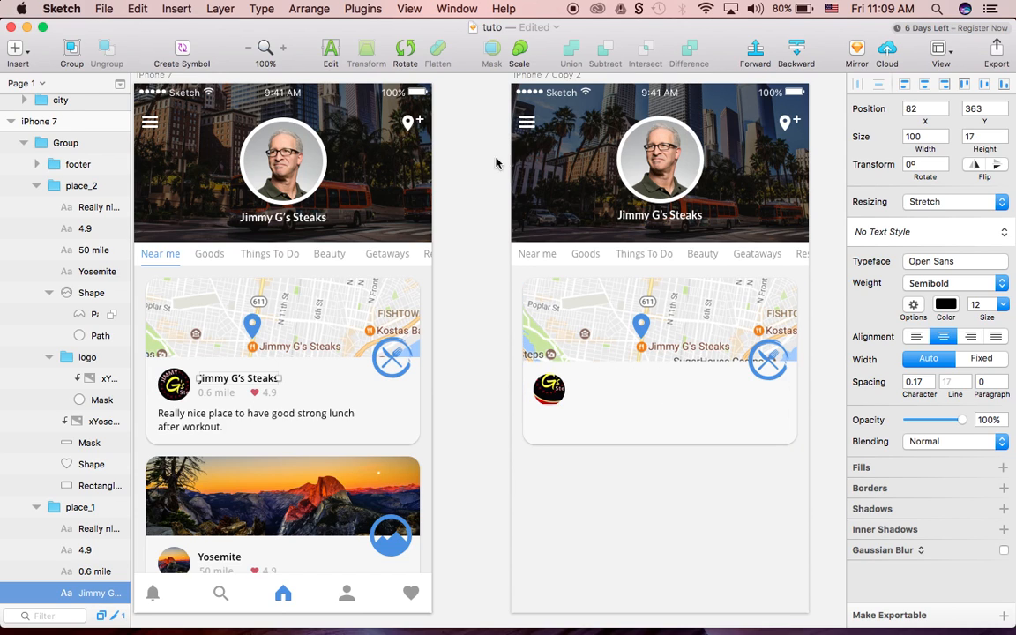
click(16, 48)
mouse_move(61, 121)
click(63, 148)
click(575, 385)
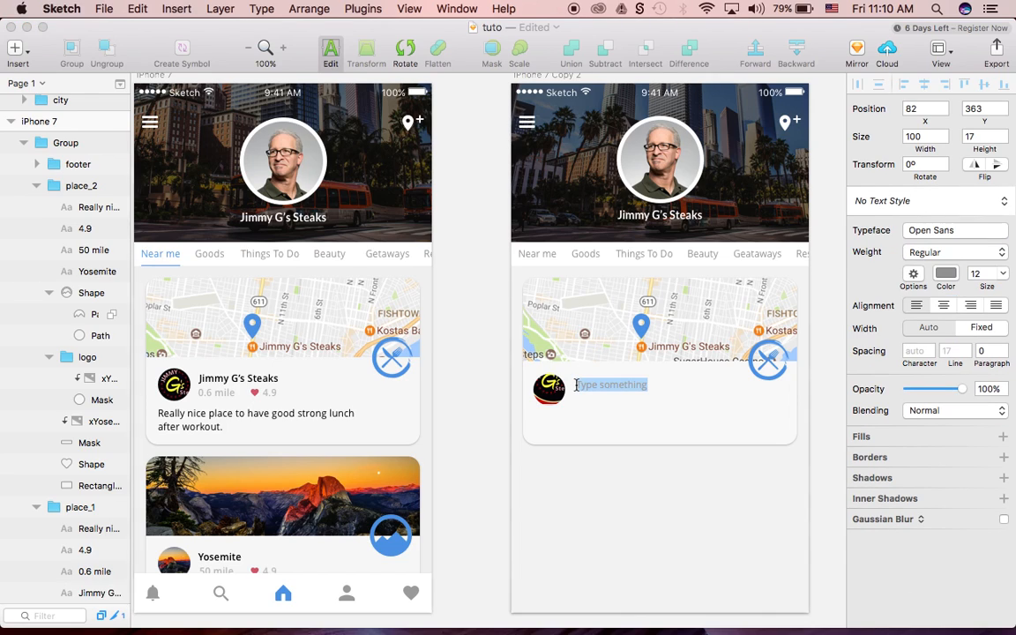
text(Jimmy G's Steak)
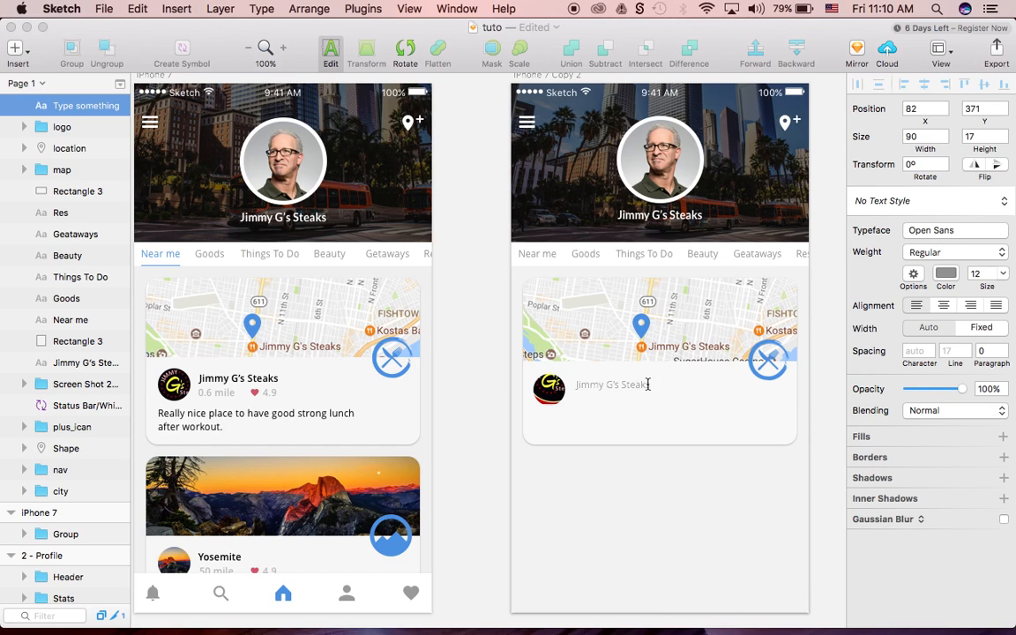
key(Escape)
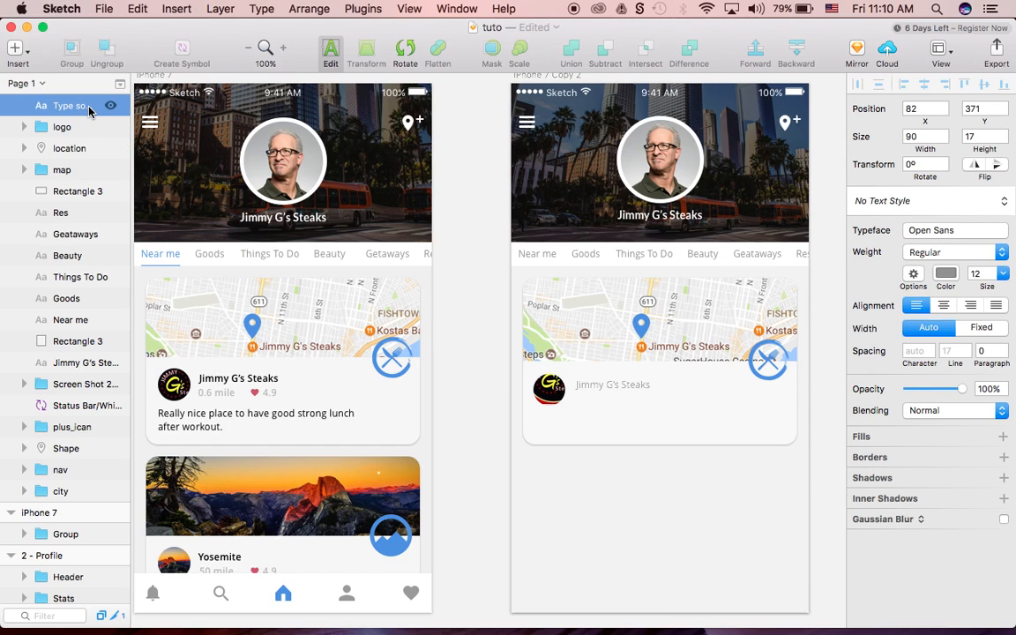
- Set the color of the new card's title text to black (000000)
double_click(87, 106)
click(81, 122)
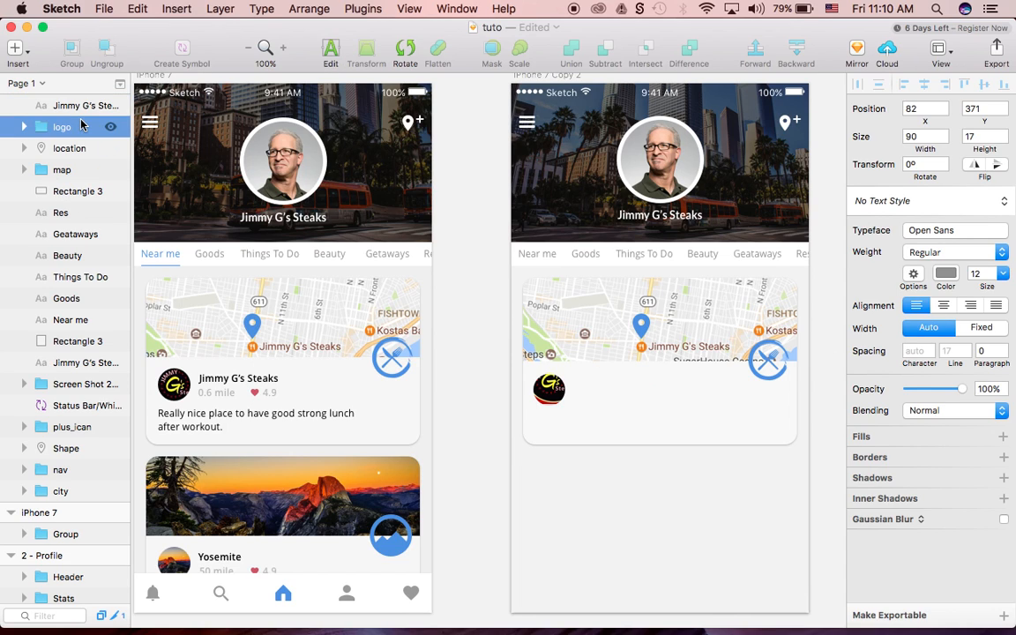
click(81, 108)
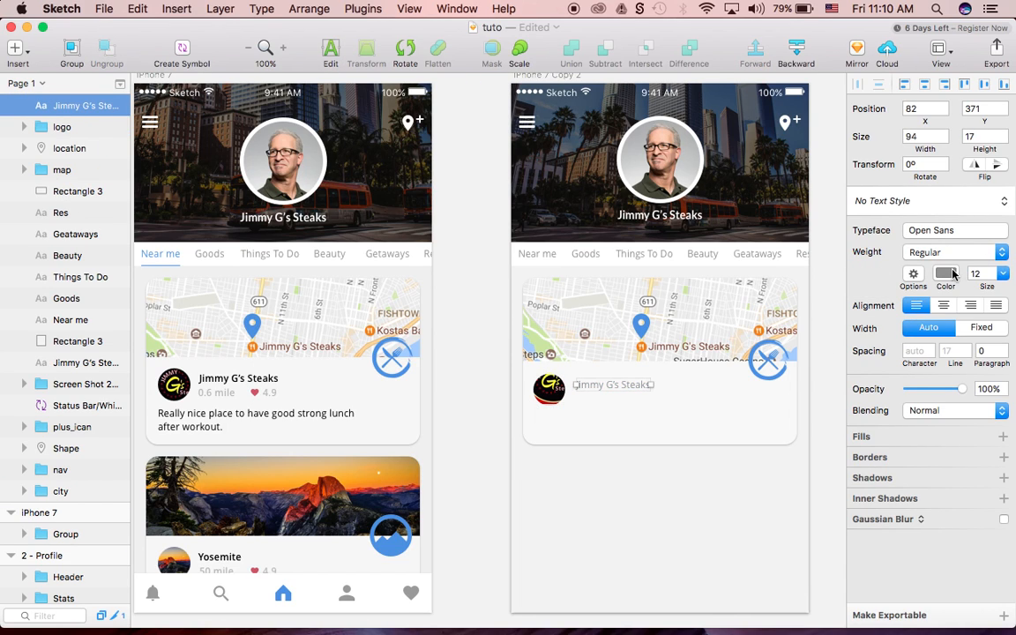
click(946, 273)
drag(916, 357, 858, 446)
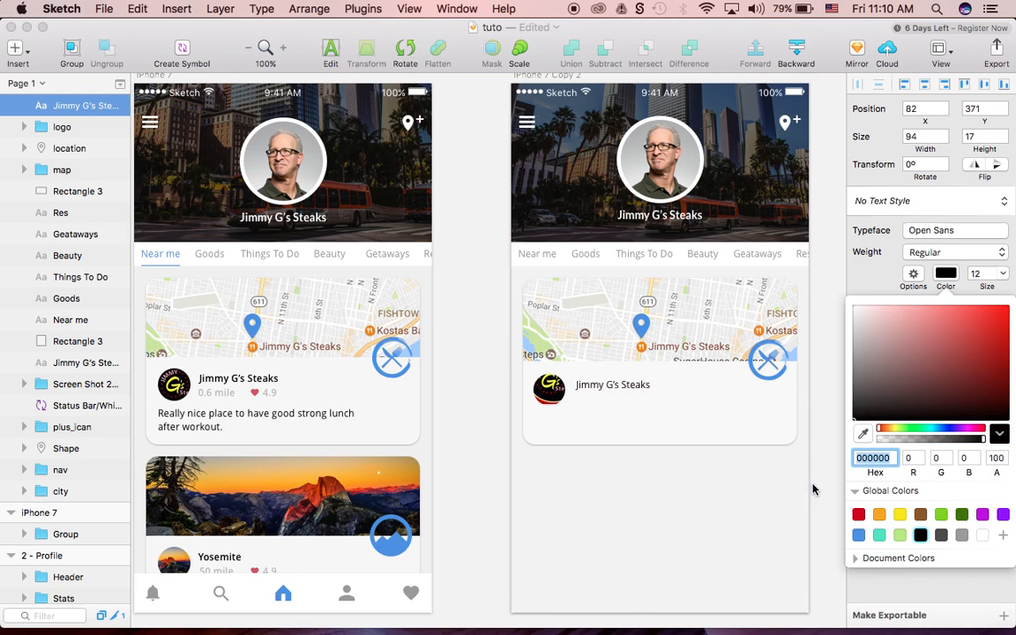
- Duplicate the new card's title below it at X 82, Y 391 and change the copy's text to "0.6 mile"
click(945, 275)
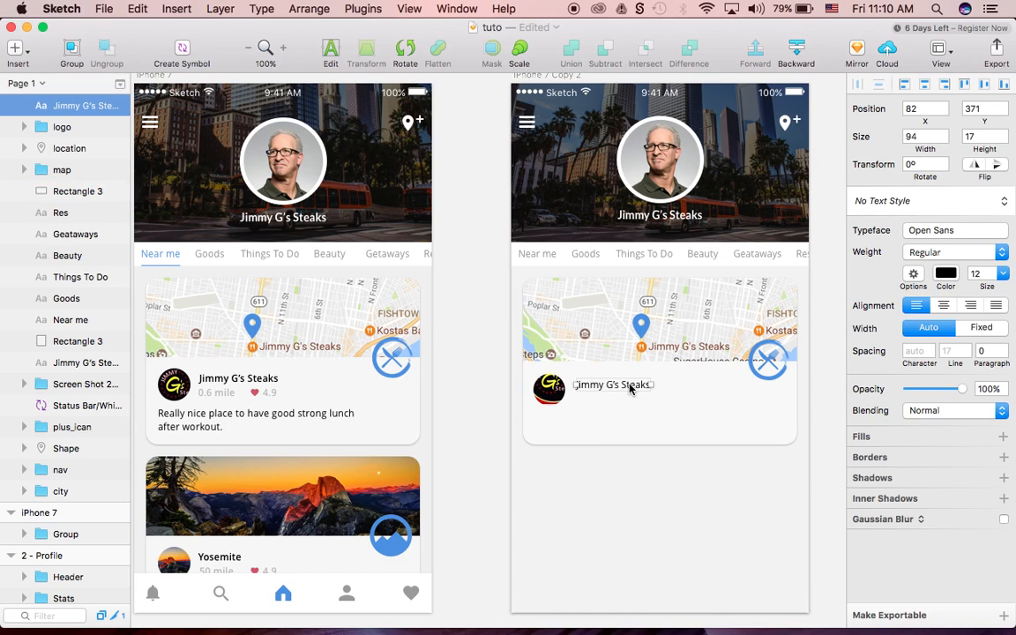
key(super+c)
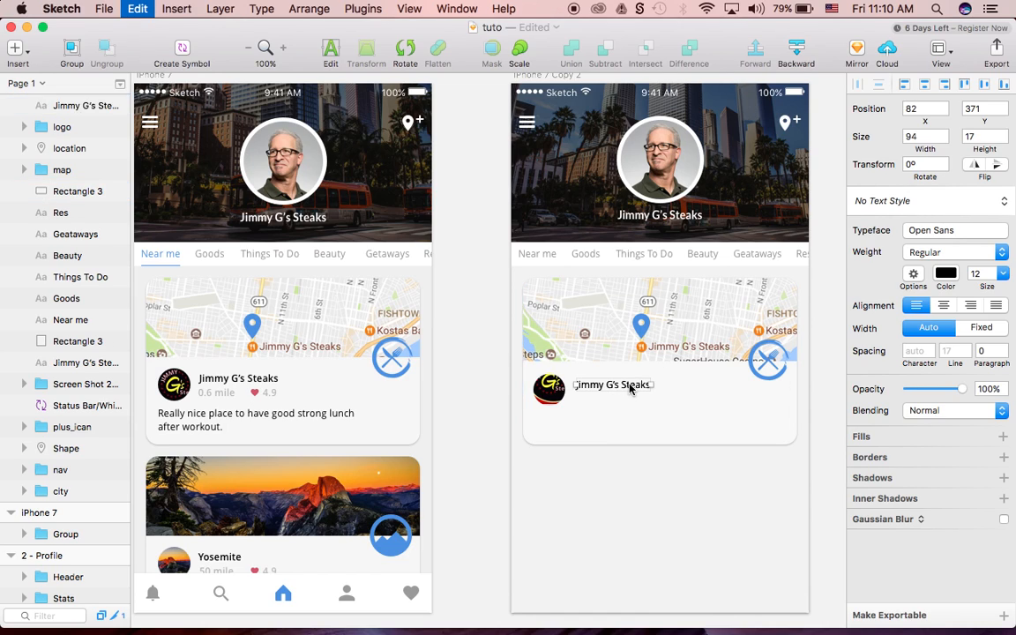
key(super+v)
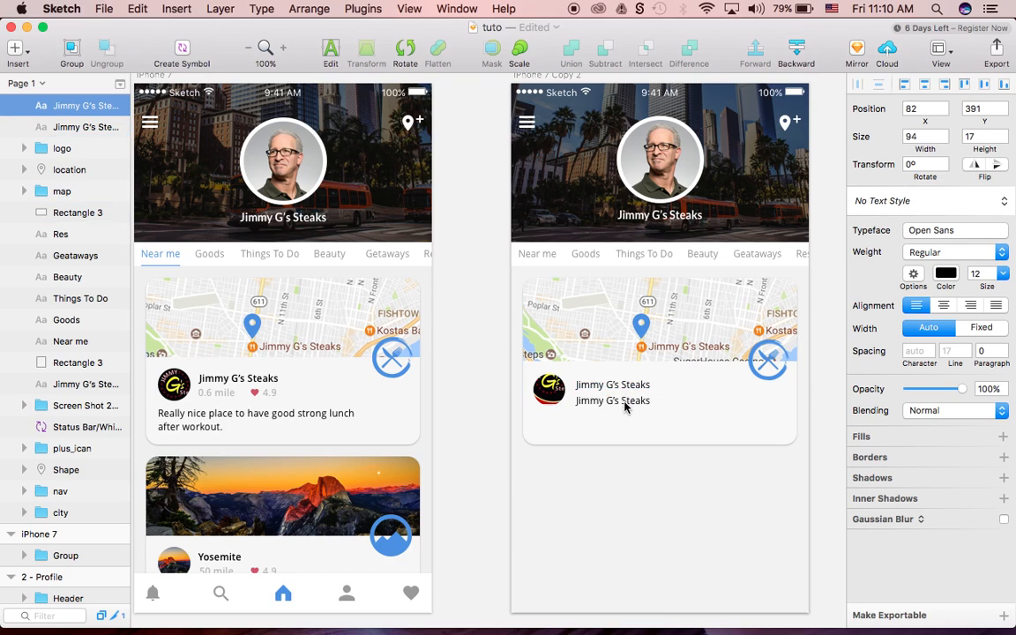
double_click(618, 401)
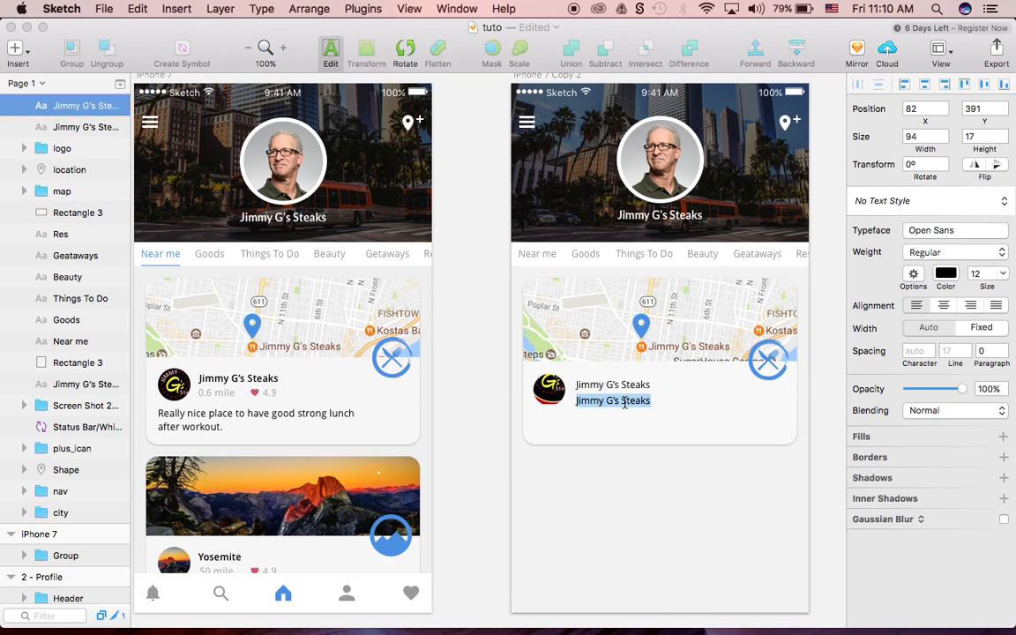
text(0.6 mile)
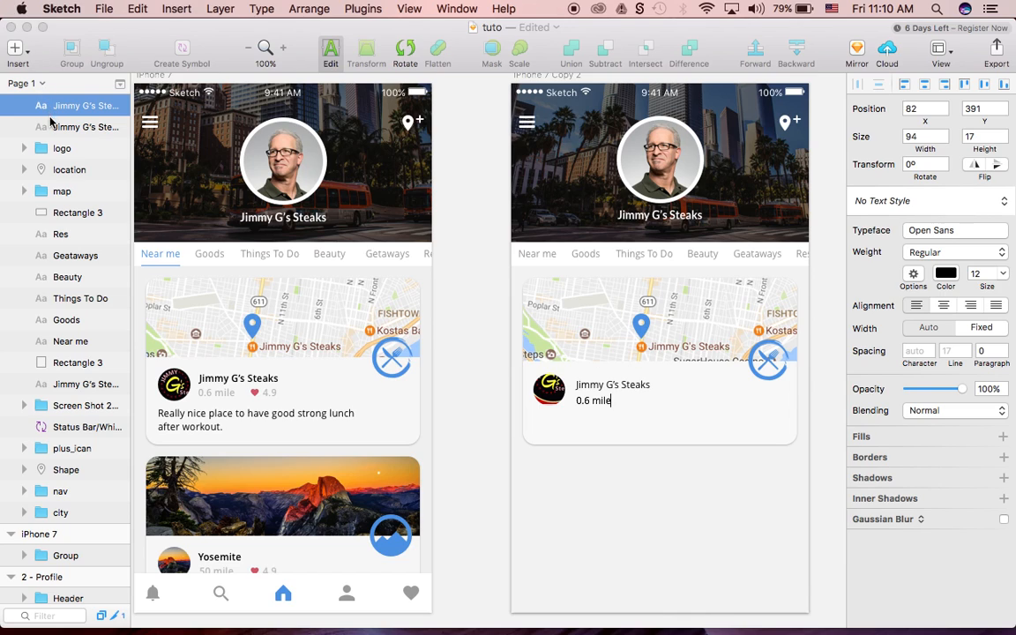
key(Escape)
click(50, 125)
click(55, 106)
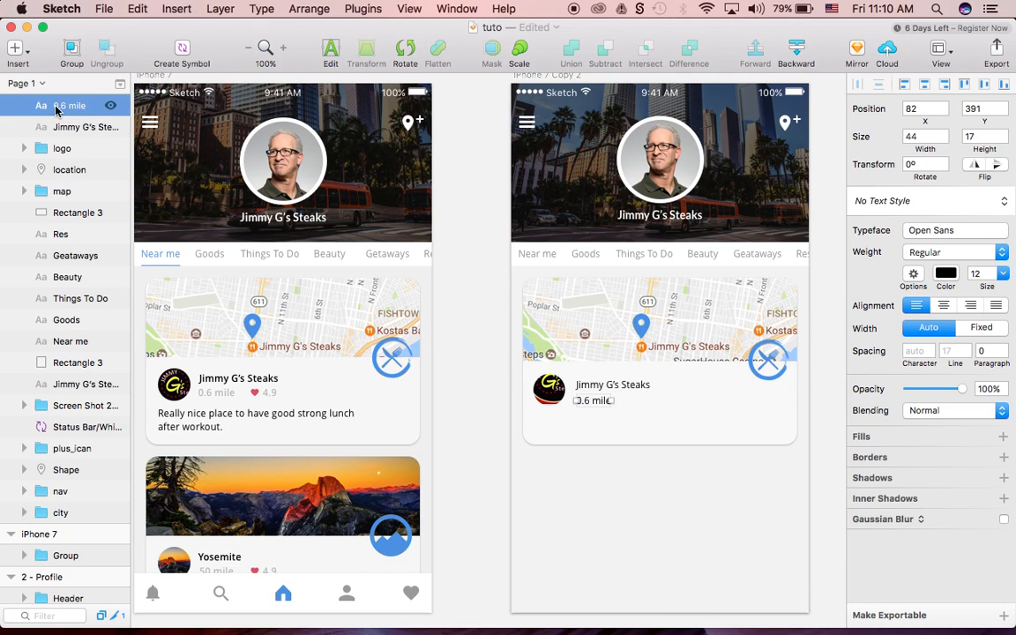
- Set the "0.6 mile" text color to grey (999999)
click(947, 276)
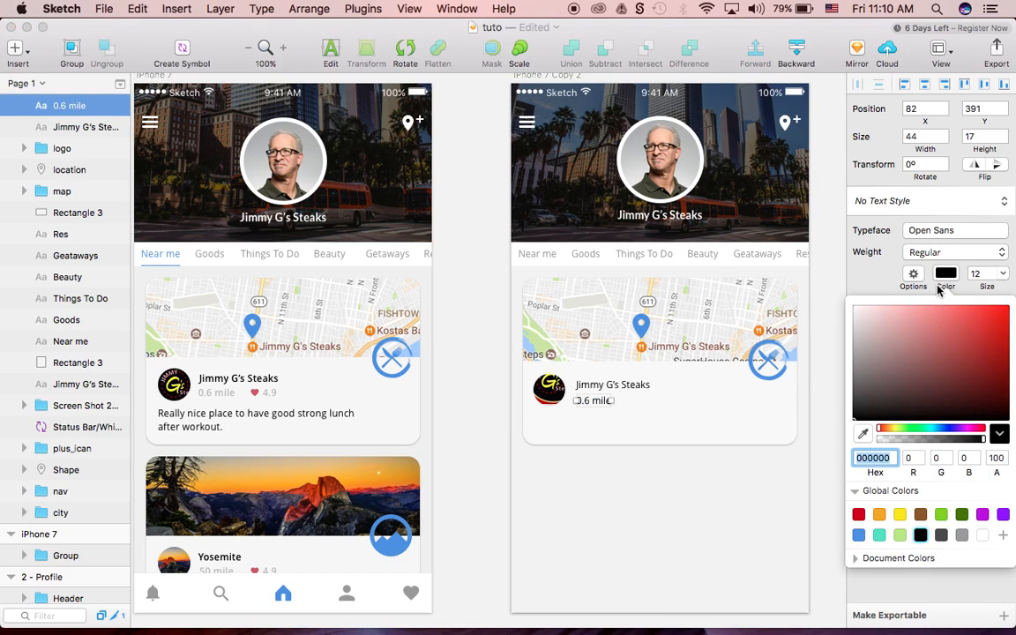
click(863, 384)
drag(863, 383, 831, 353)
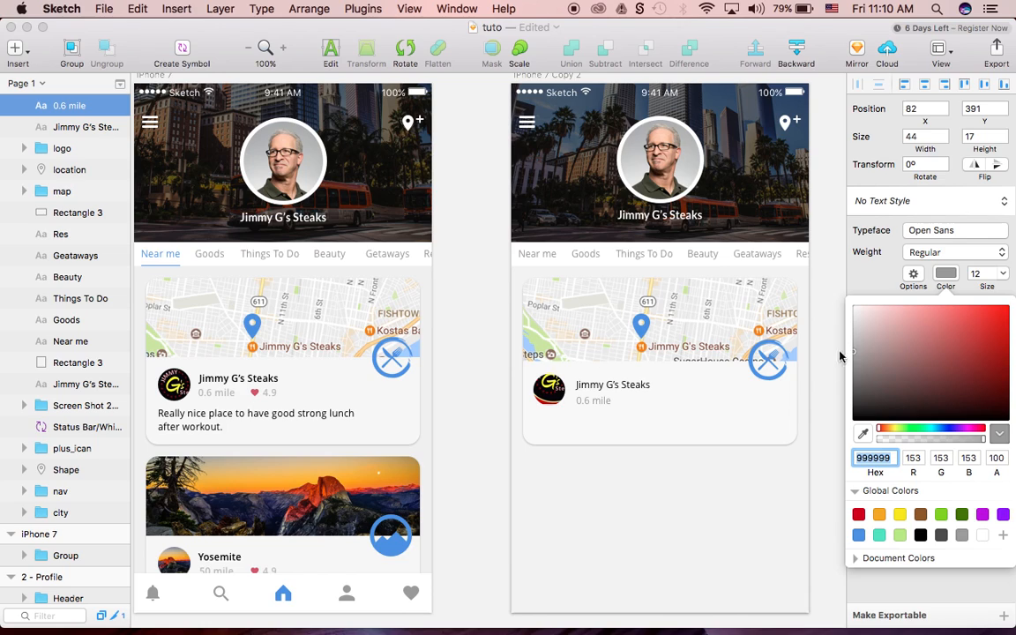
key(Right)
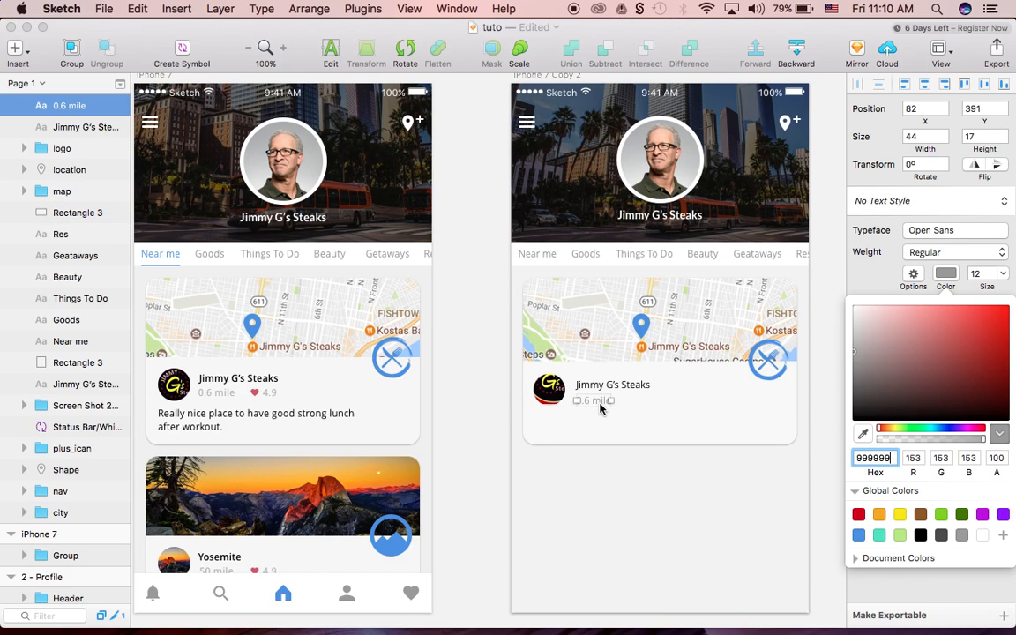
key(Return)
- Duplicate the grey "0.6 mile" text and place the copy on the same line at X 142, Y 391
key(super+d)
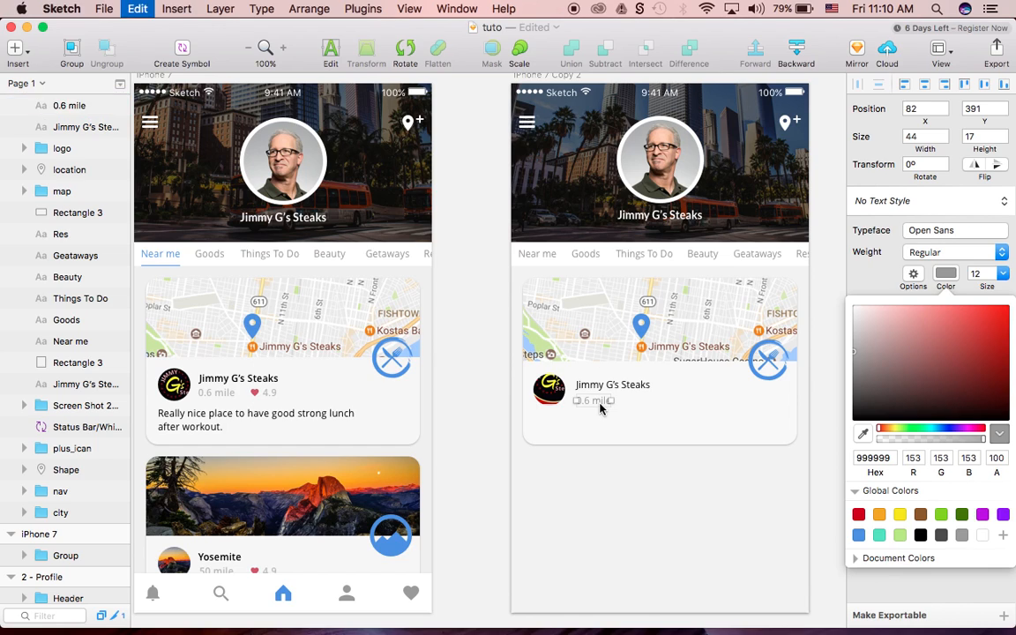
key(shift+Right)
key(shift+Right)
key(shift+Right)
key(shift+Right)
key(shift+Right)
key(shift+Right)
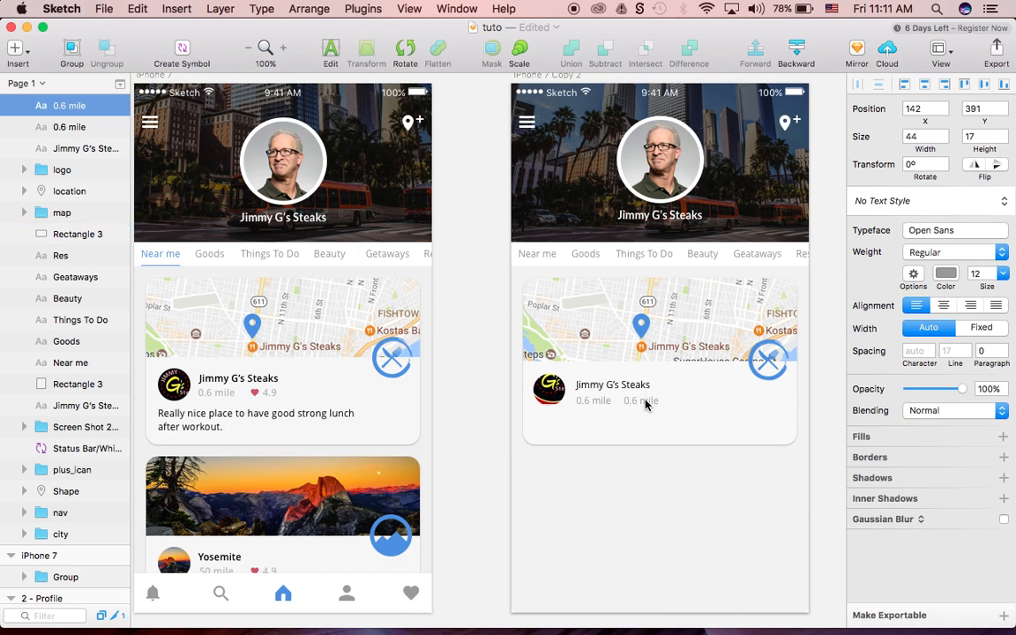
- Copy the red heart shape from the original place card into the new card
super+click(255, 393)
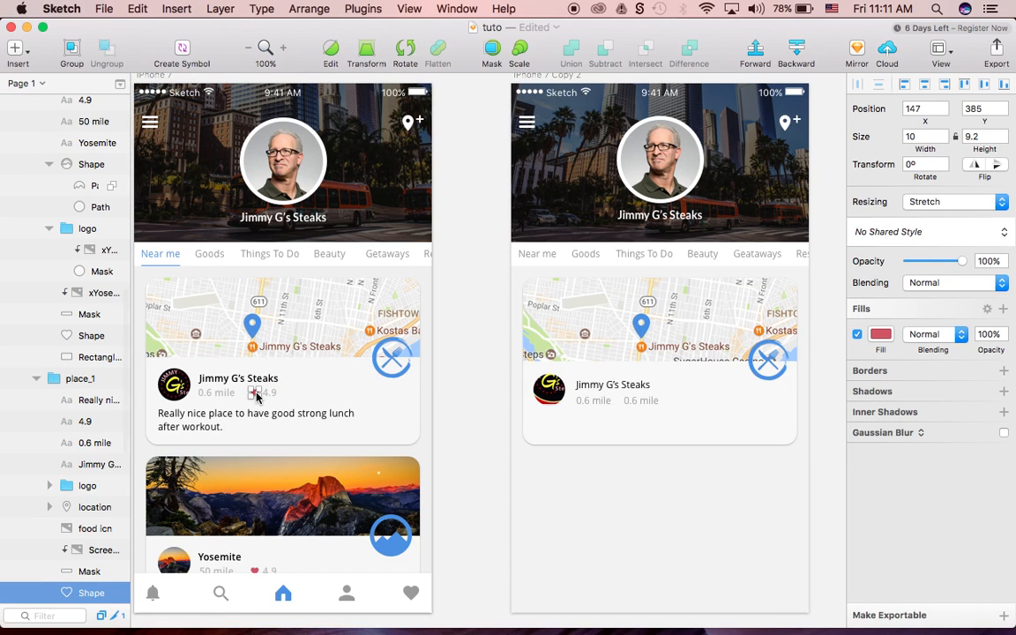
click(618, 403)
key(super+v)
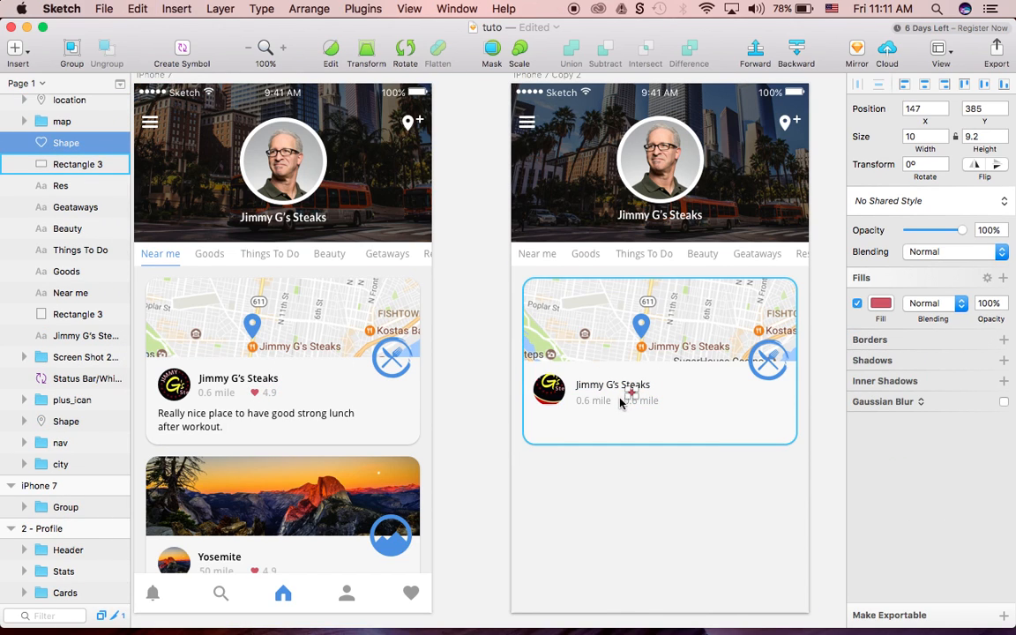
- Move the pasted heart between the two "0.6 mile" texts, at X 127, Y 395
key(super+plus)
key(super+plus)
scroll(662, 413, right, 7)
scroll(662, 413, down, 2)
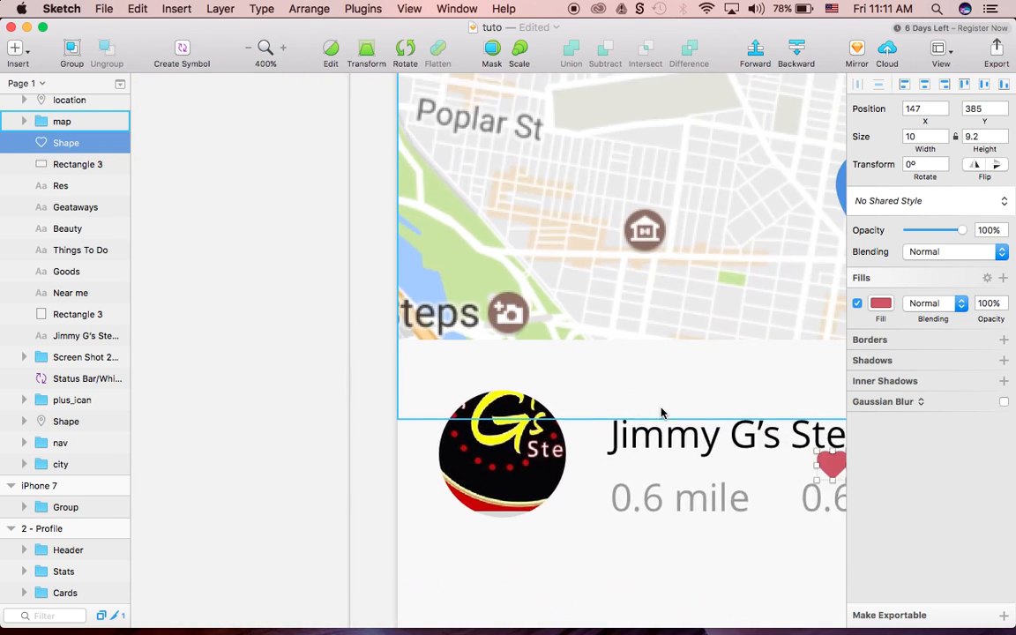
key(shift+Left)
key(shift+Left)
key(shift+Down)
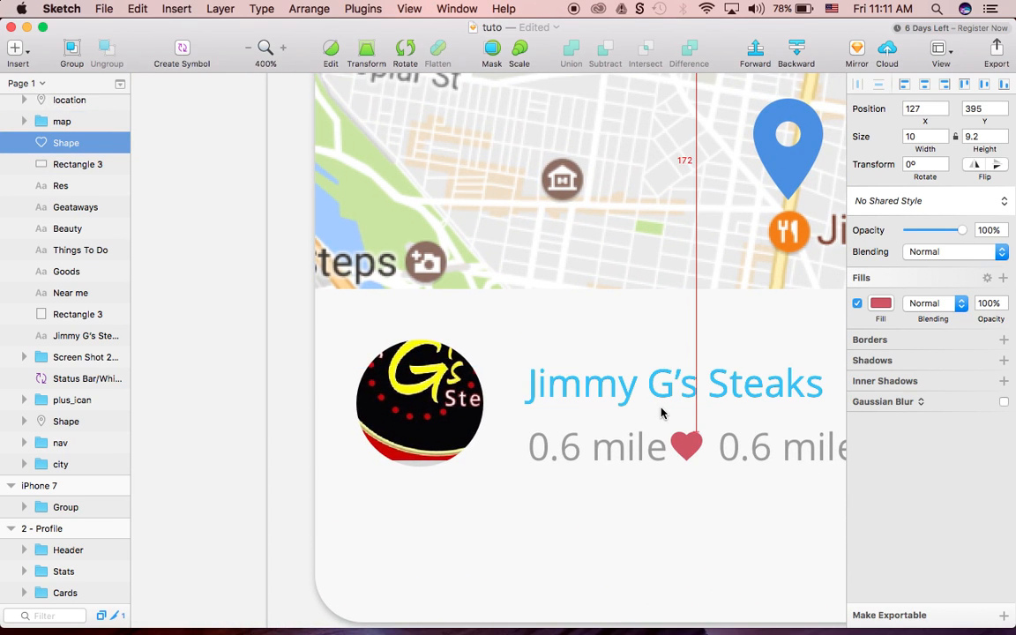
- Reposition the new card's title slightly higher and closer to the logo, at X 79
click(589, 394)
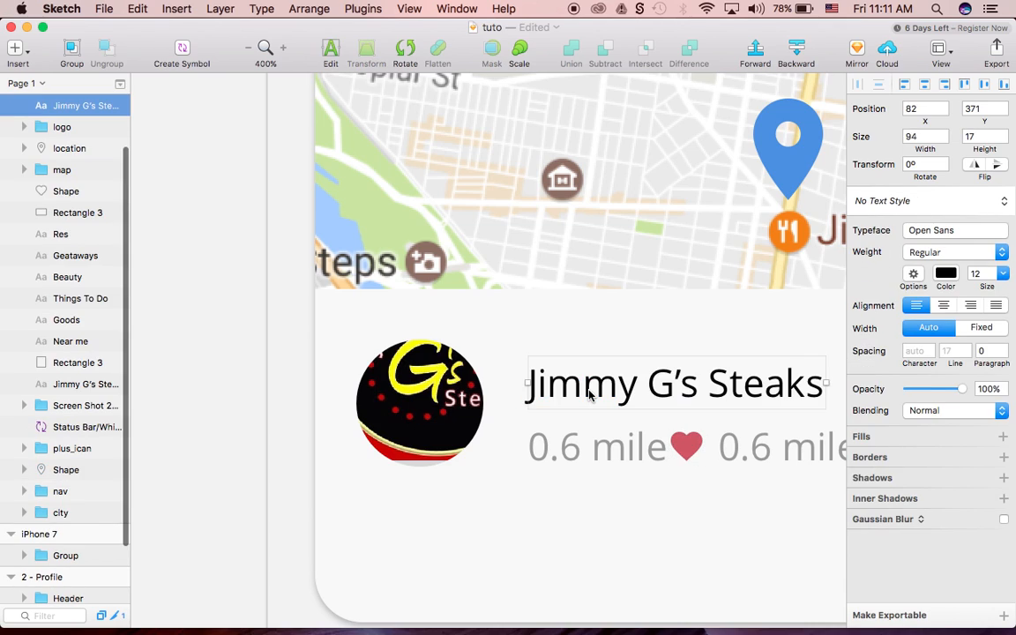
key(shift+Up)
key(shift+Left)
key(shift+Left)
key(shift+Left)
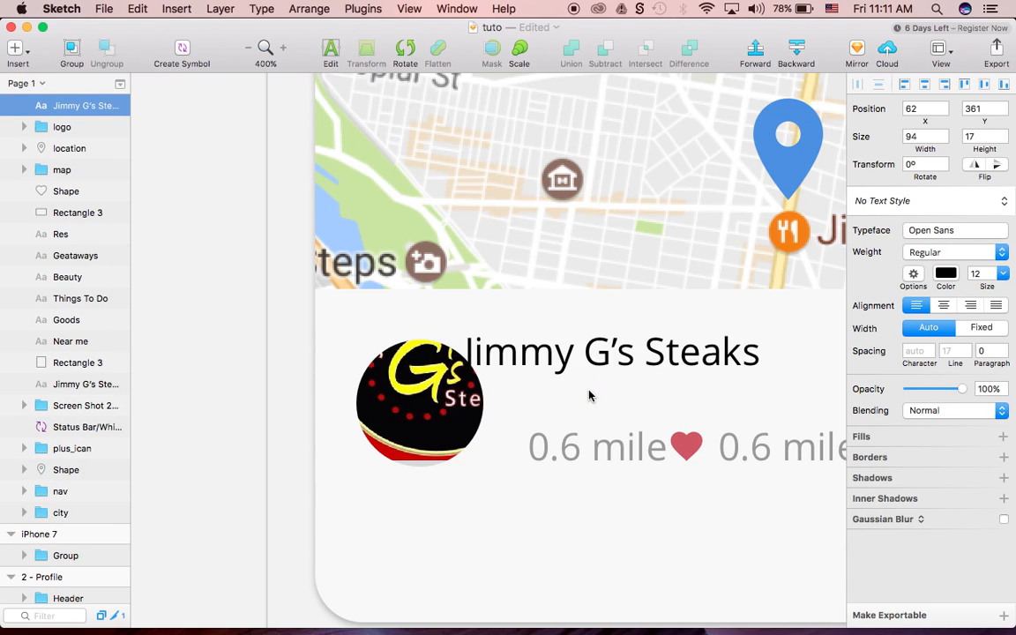
key(Left)
key(Down)
key(shift+Right)
key(shift+Right)
key(Left)
key(shift+Right)
key(Left)
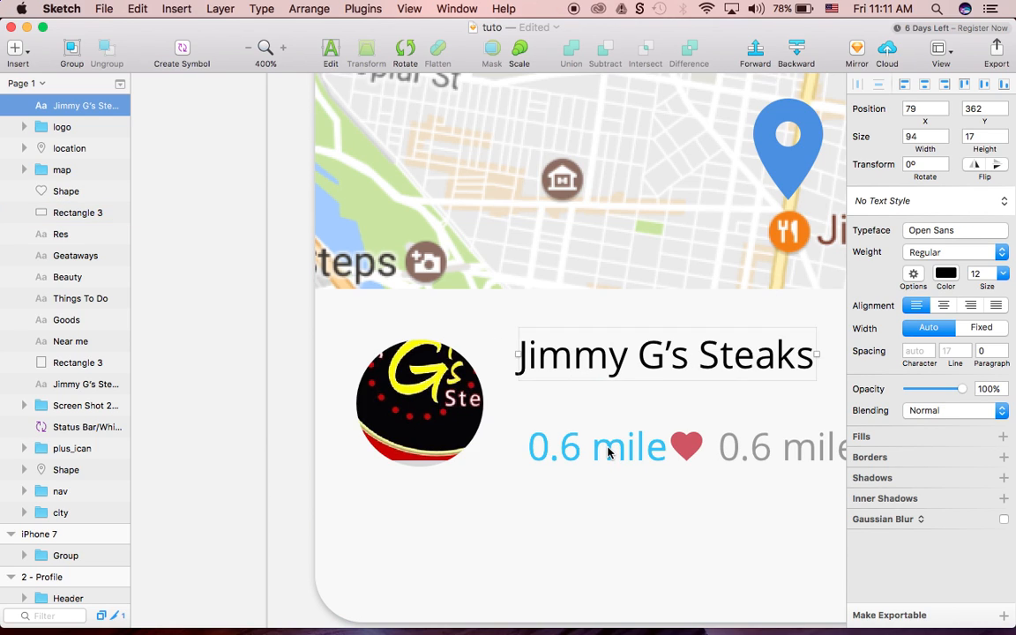
click(607, 450)
click(647, 369)
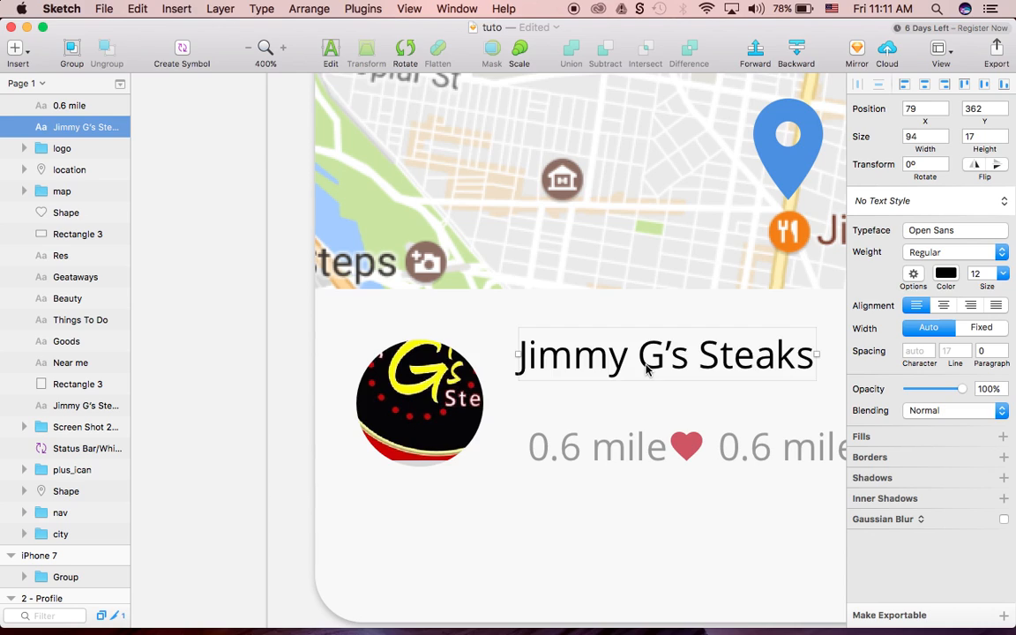
key(shift+Down)
drag(646, 370, 646, 386)
- Align the first "0.6 mile" text with the title's left edge, just beneath it, at X 78, Y 388
click(620, 451)
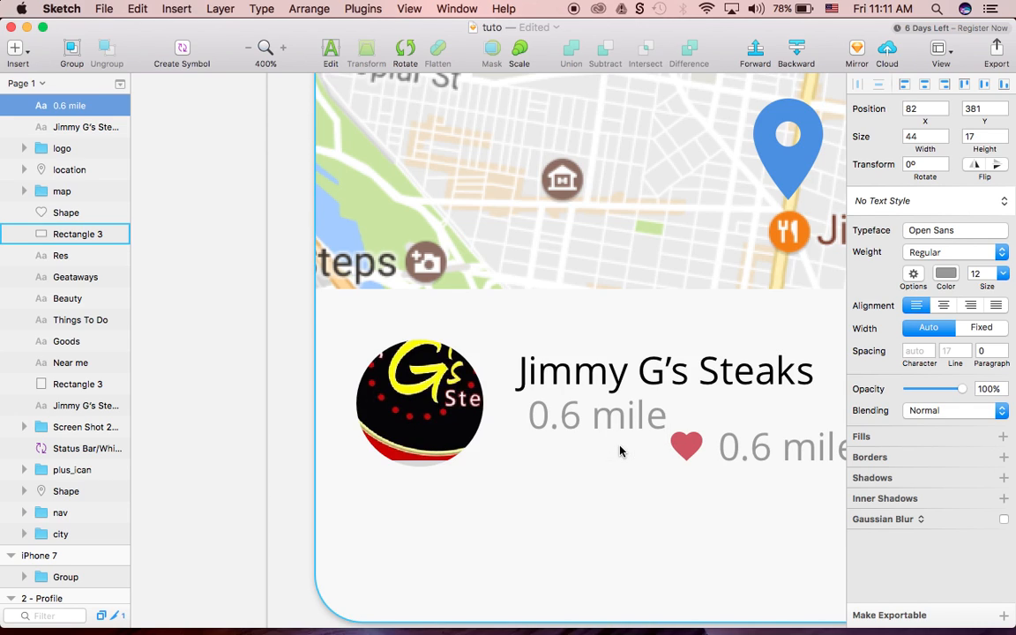
key(alt)
key(shift+Left)
key(shift+Left)
key(shift+Left)
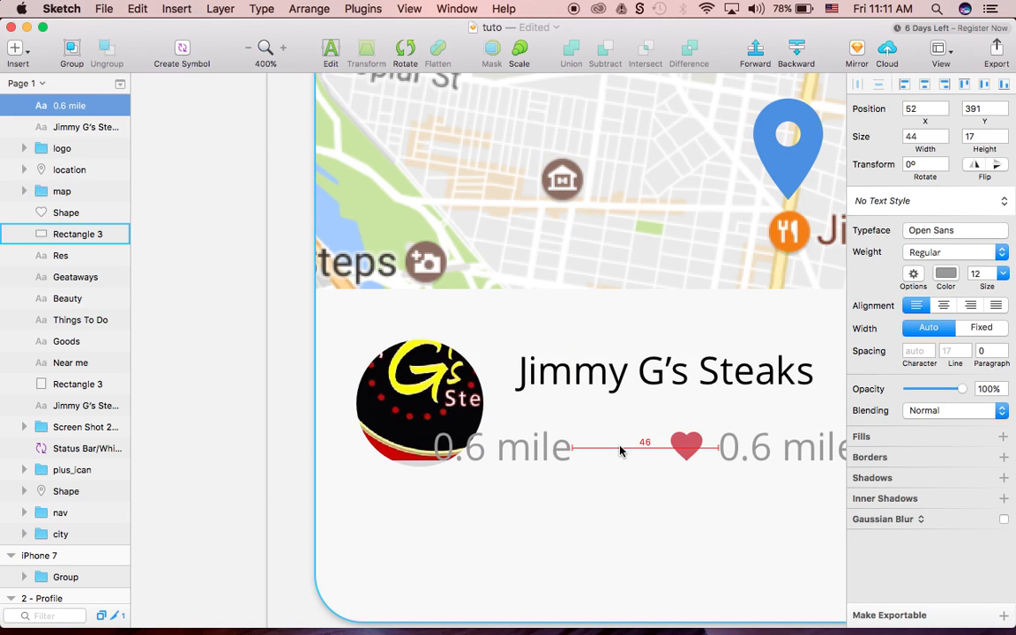
key(Down)
key(Down)
key(shift+Right)
key(shift+Right)
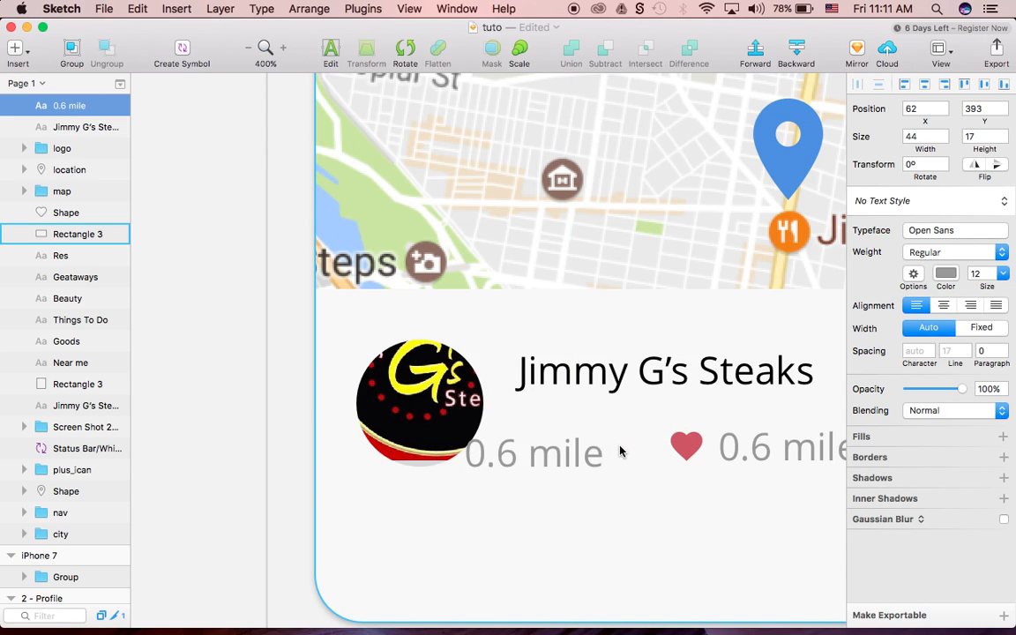
key(Right)
key(Right)
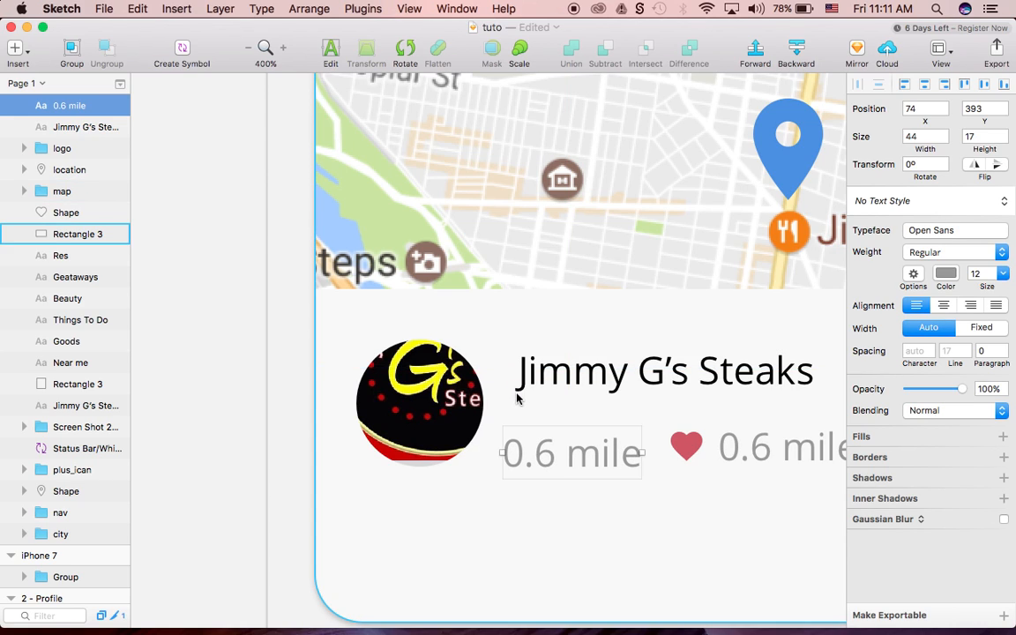
key(Right)
key(Right)
key(Right)
key(Right)
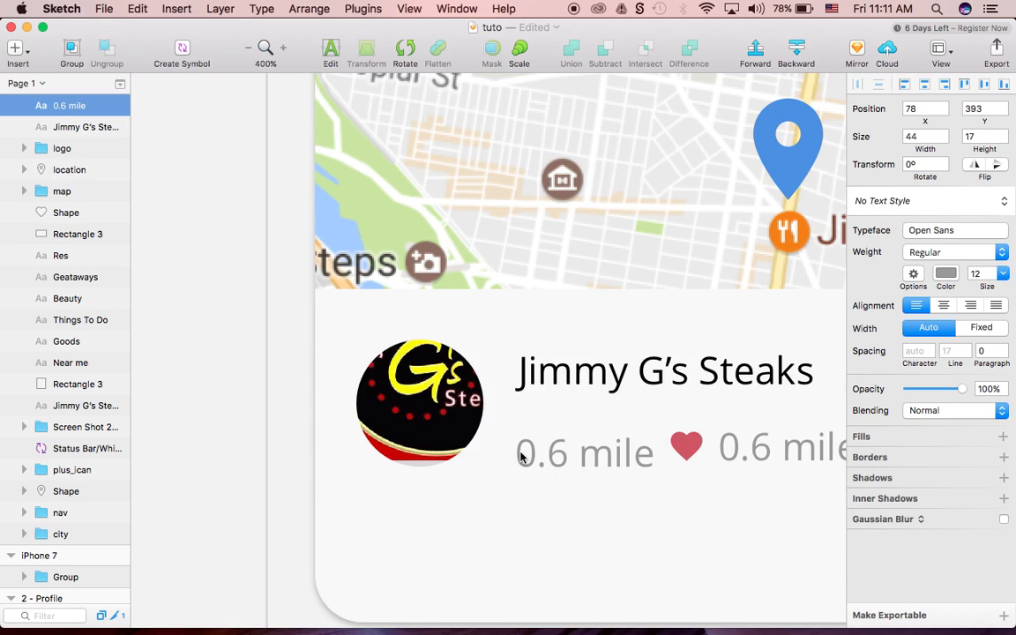
key(Up)
key(Up)
key(Up)
key(Up)
key(Up)
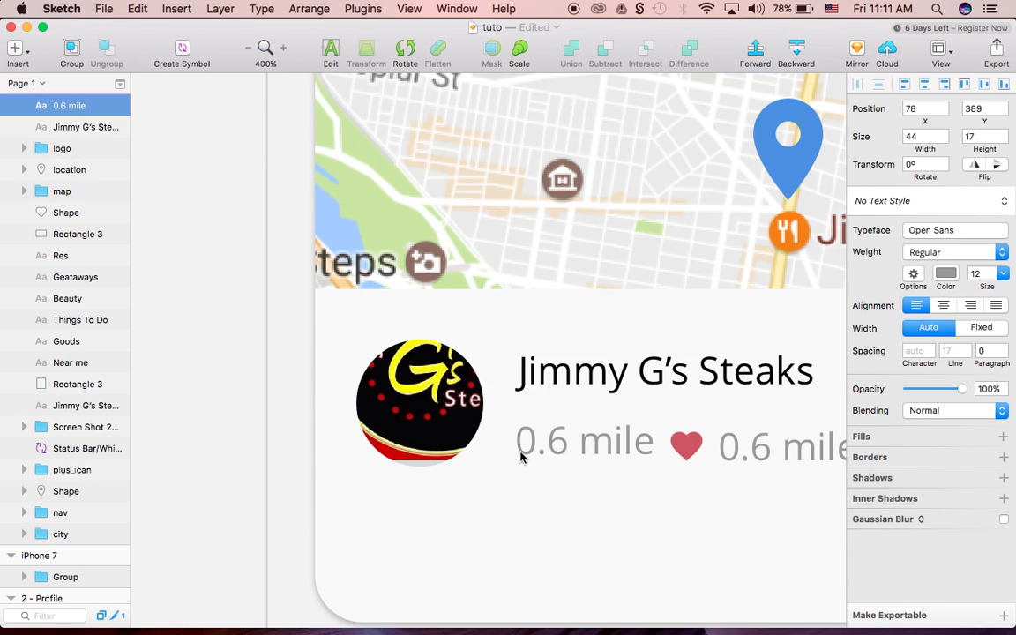
- Raise the heart to Y 392 so it lines up with the distance text
click(690, 446)
key(Up)
key(Up)
key(Up)
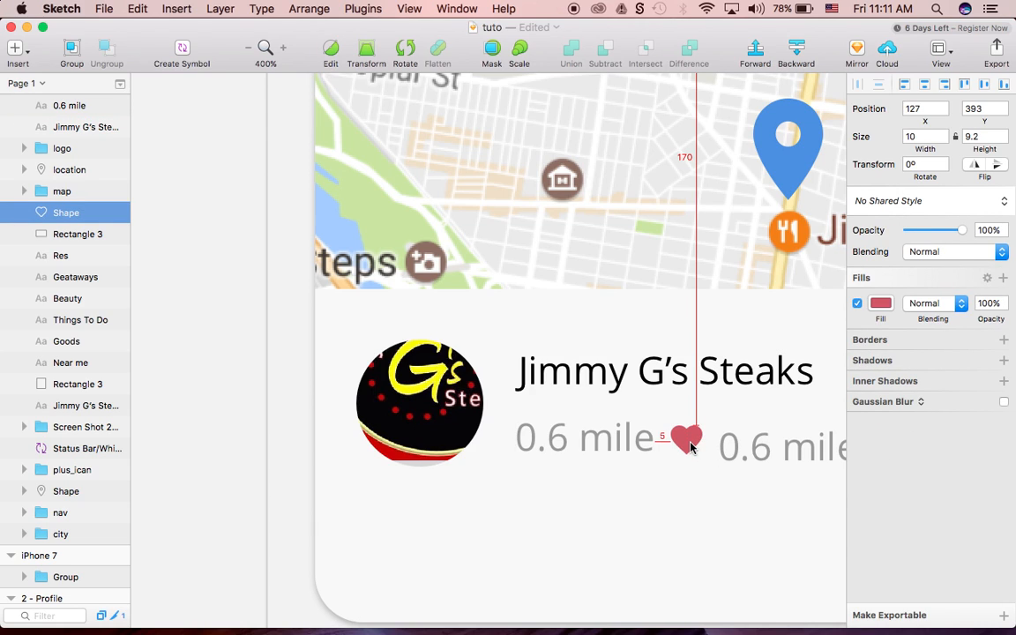
- Raise the second "0.6 mile" text beside the heart to Y 388, level with the first one
click(778, 449)
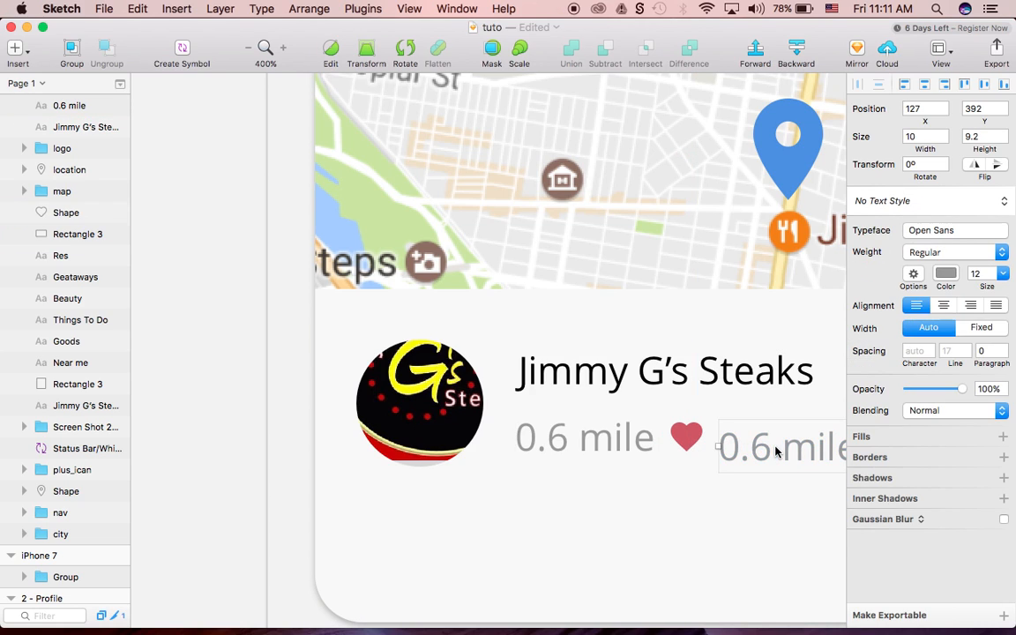
key(super+d)
key(Up)
key(Up)
key(Up)
key(Up)
key(Down)
key(Down)
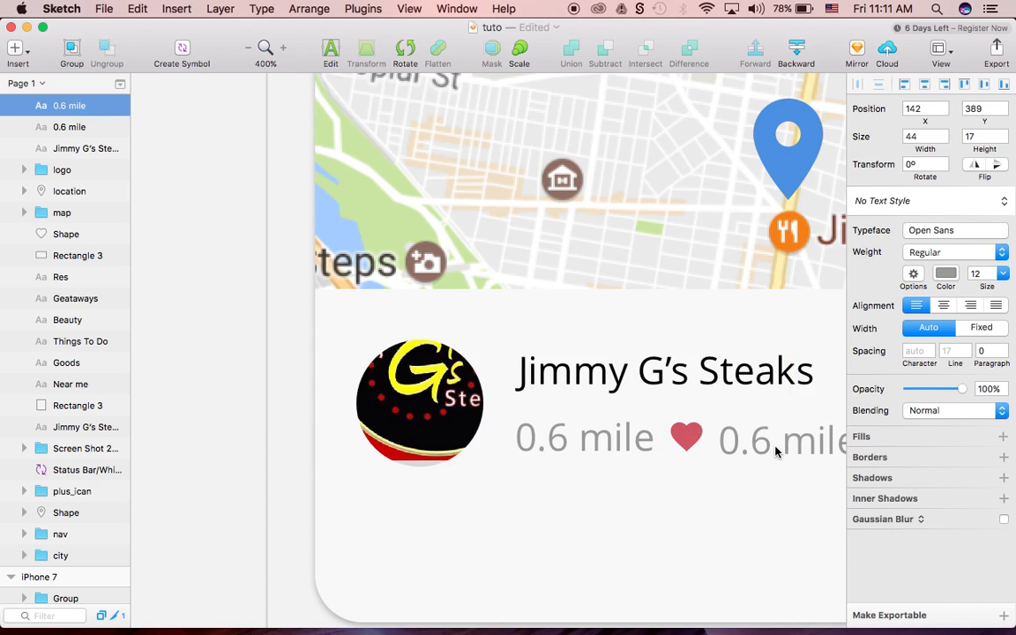
key(Up)
scroll(776, 447, right, 3)
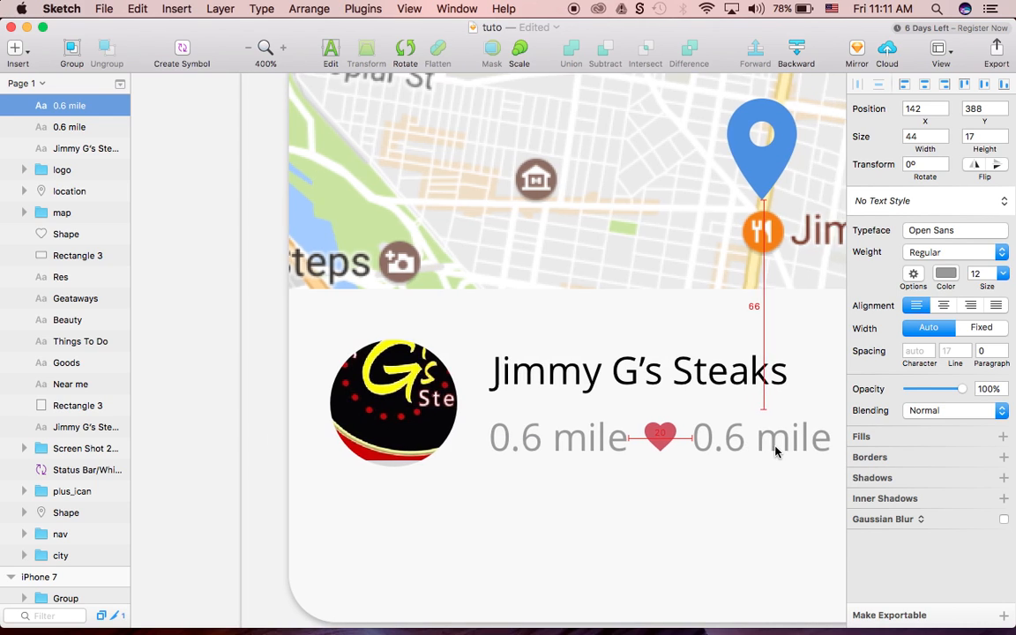
- Change the text beside the heart to the rating "4.9"
double_click(714, 438)
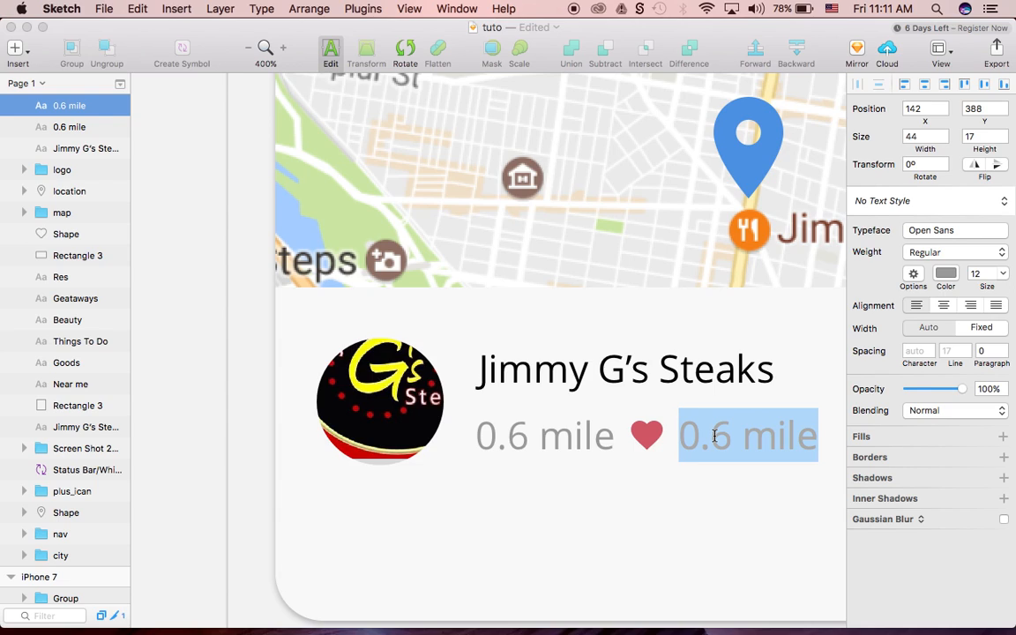
text(4/9)
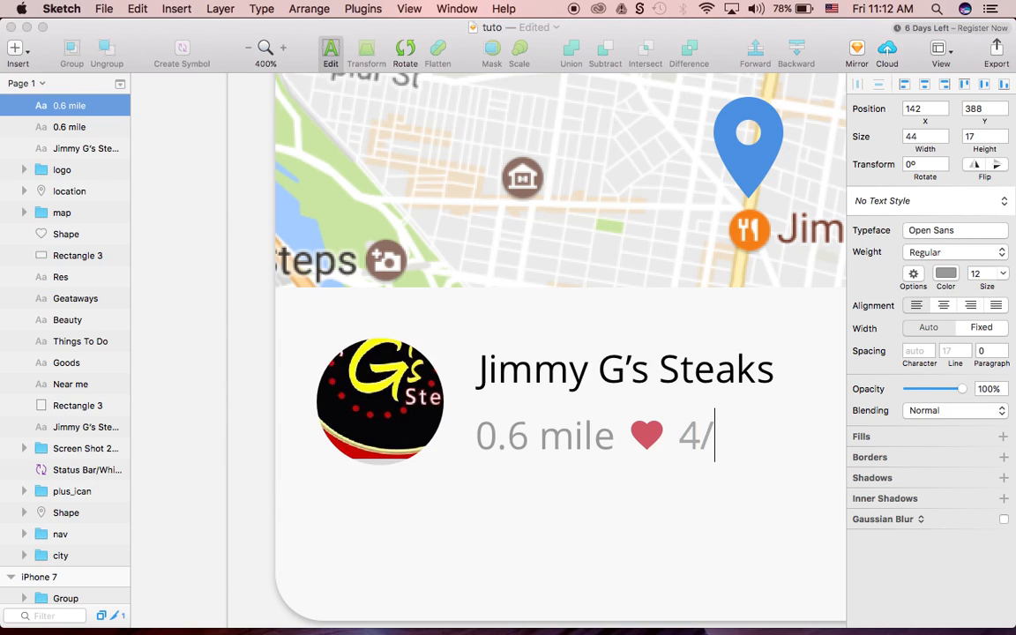
key(BackSpace)
key(BackSpace)
text(.9)
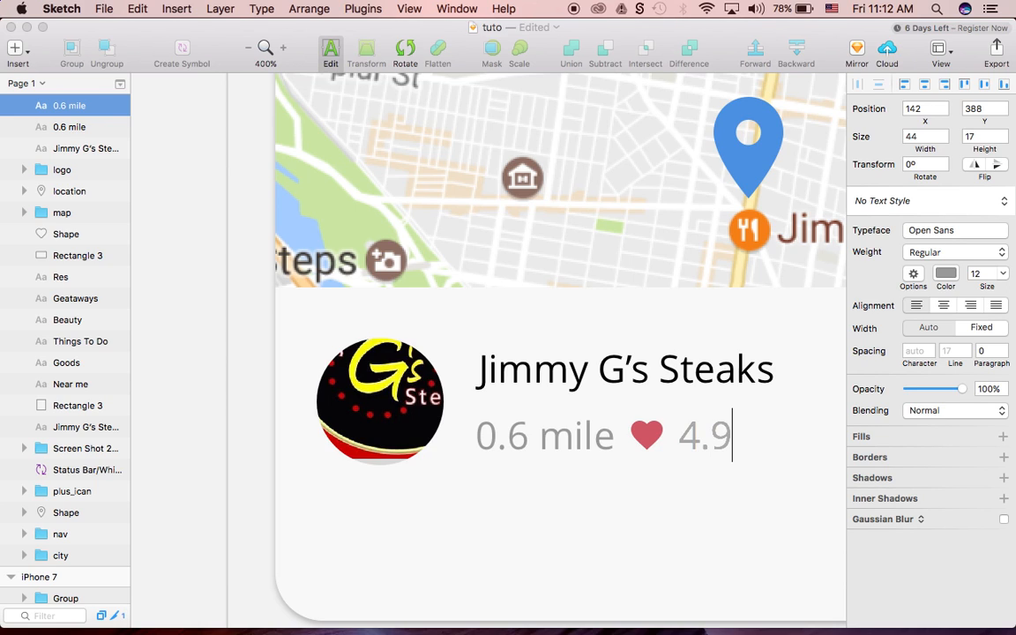
key(Escape)
- Shift the heart and the "4.9" rating together 10 px to the right, away from the distance text
key(super+minus)
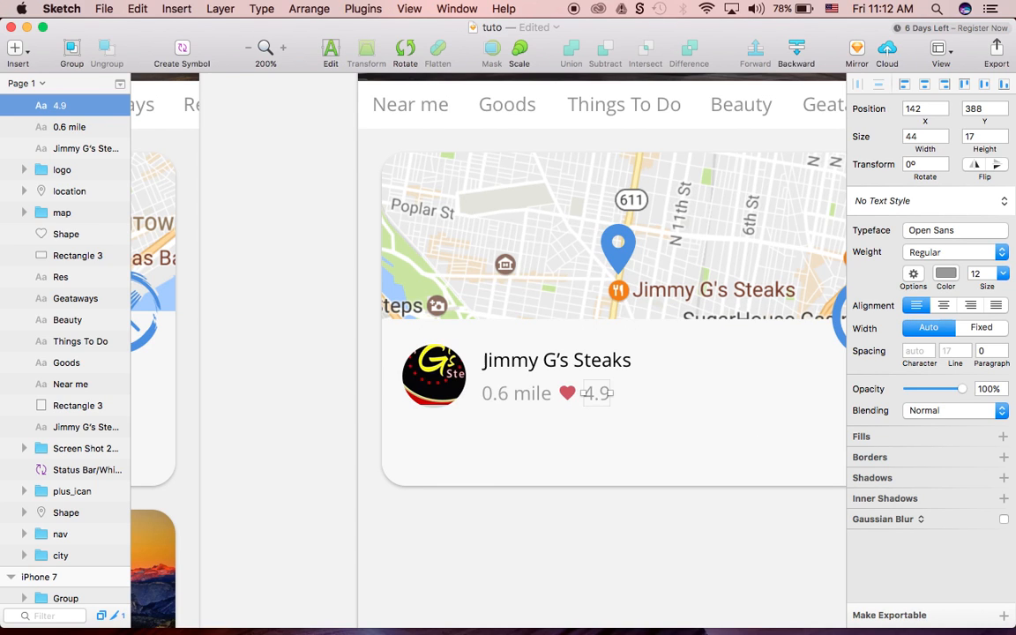
shift+click(569, 395)
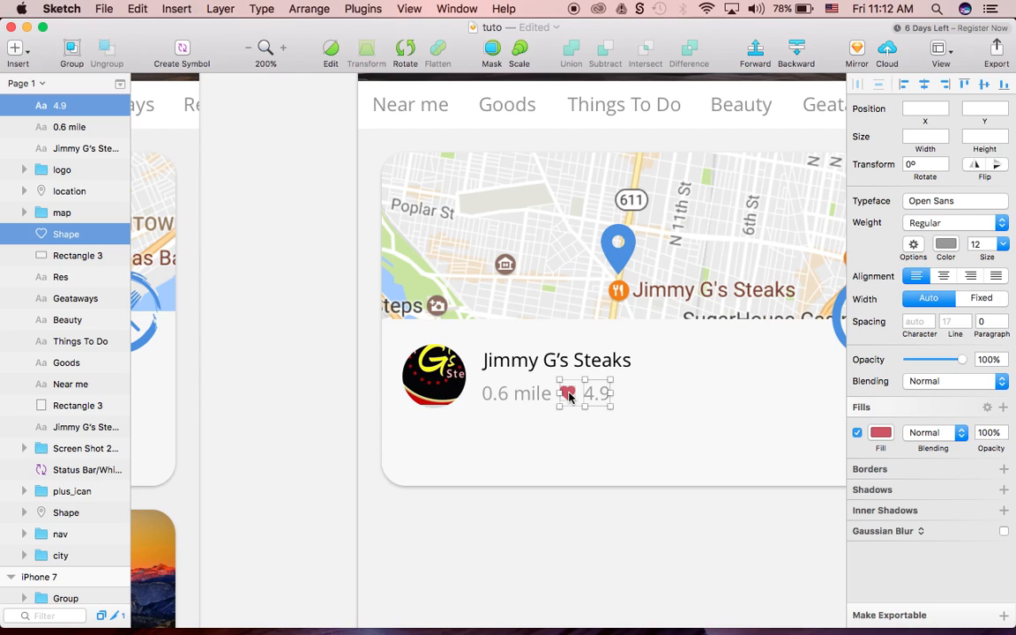
key(shift+Right)
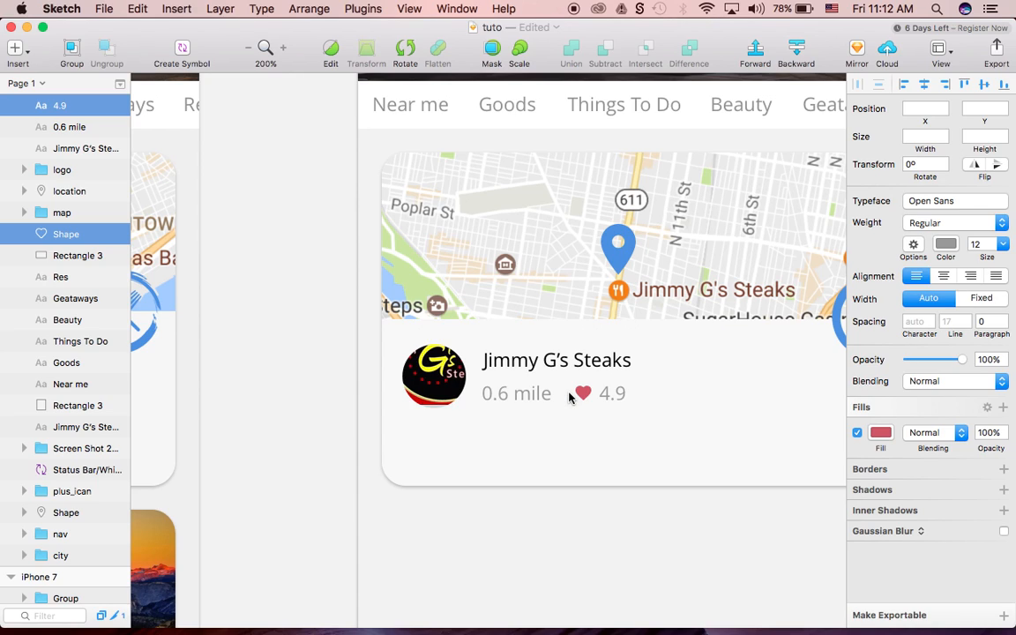
- Shift the heart and the "4.9" rating slightly further right, placing the rating at X 155
key(shift+Right)
key(Left)
key(Left)
key(Left)
key(Left)
key(Left)
key(Left)
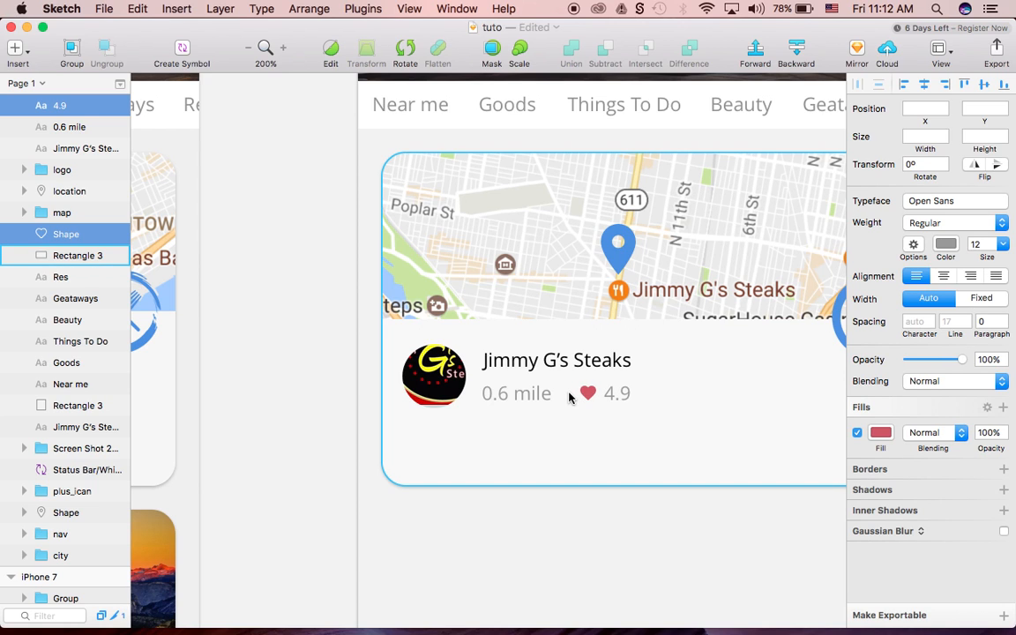
key(super+0)
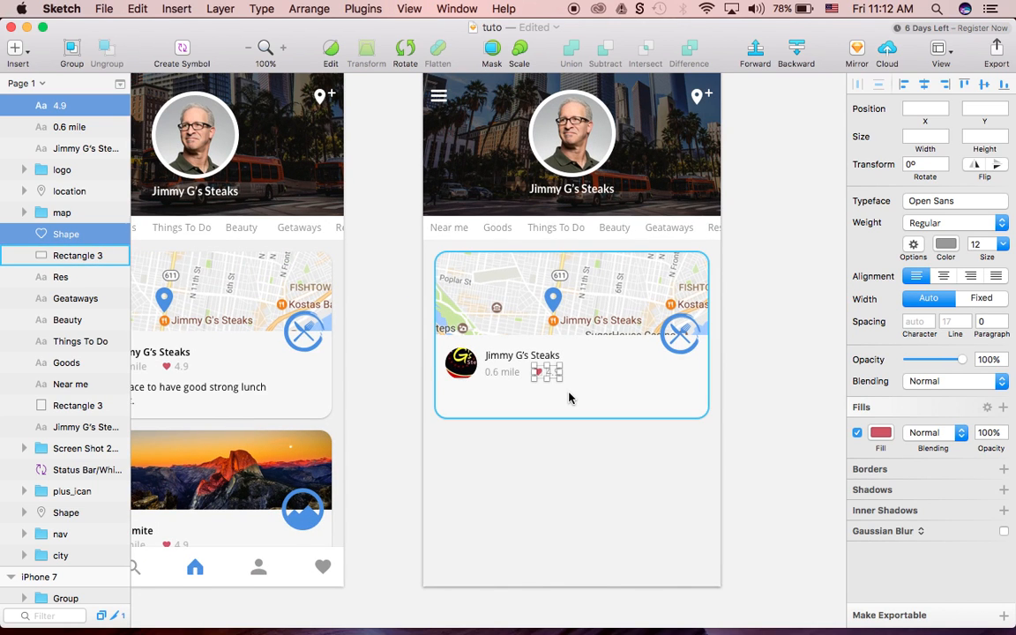
scroll(569, 398, left, 2)
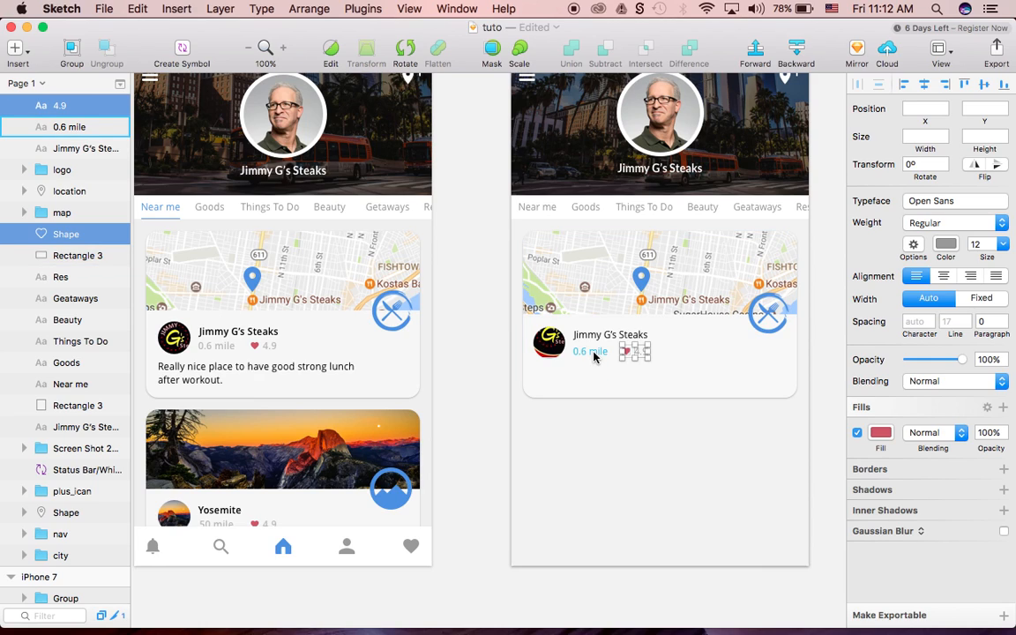
click(604, 410)
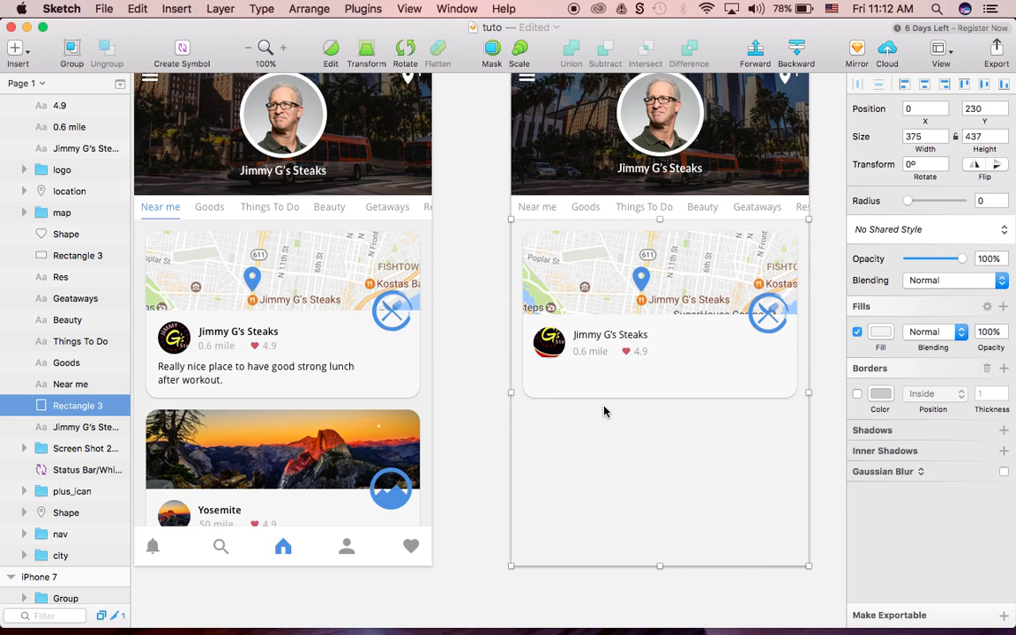
click(201, 369)
double_click(548, 379)
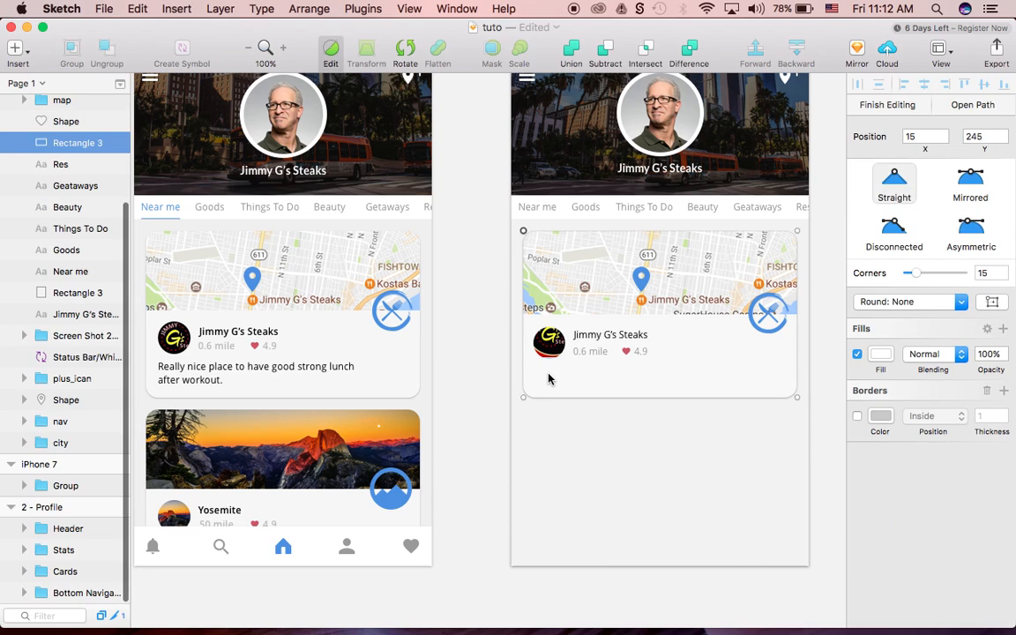
click(15, 49)
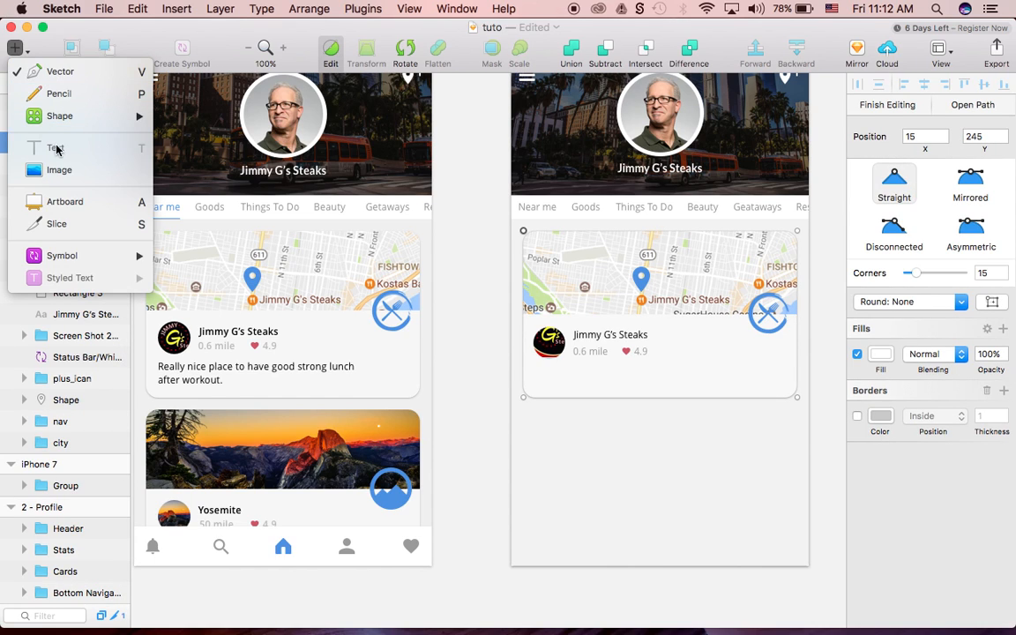
click(460, 326)
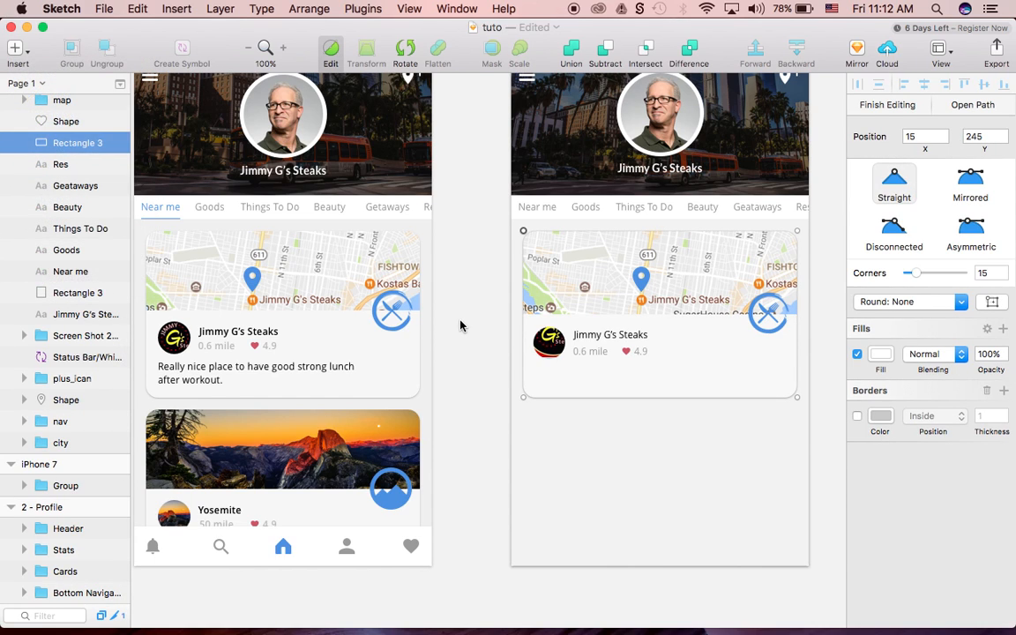
key(Escape)
- Add the description text "Really nice place to have good strong lunch after workout" below the logo on the card, with a line break after "lunch"
click(18, 48)
click(68, 150)
click(545, 369)
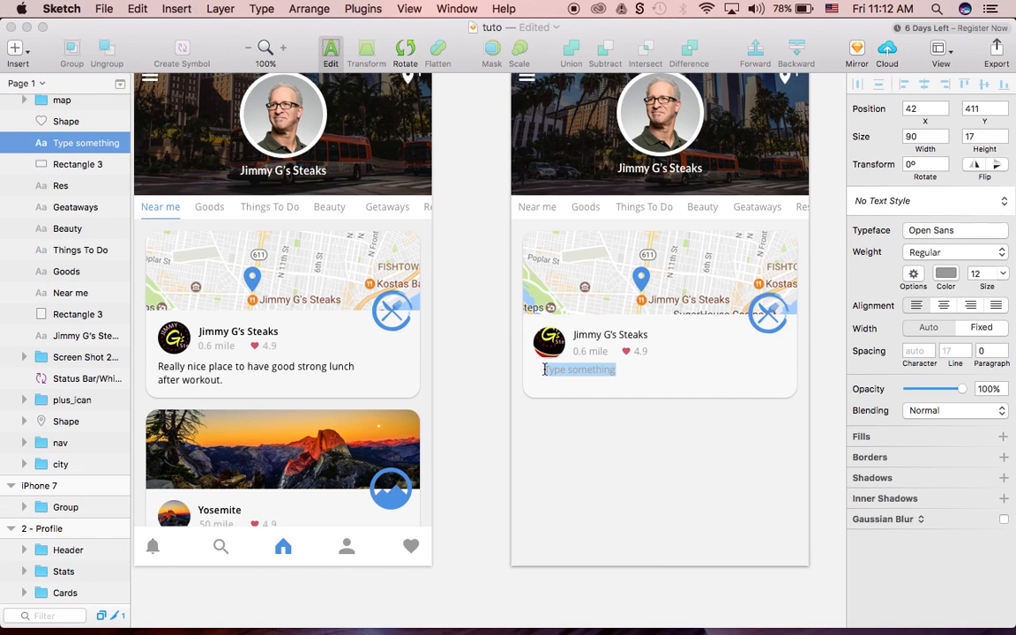
text(Really nice)
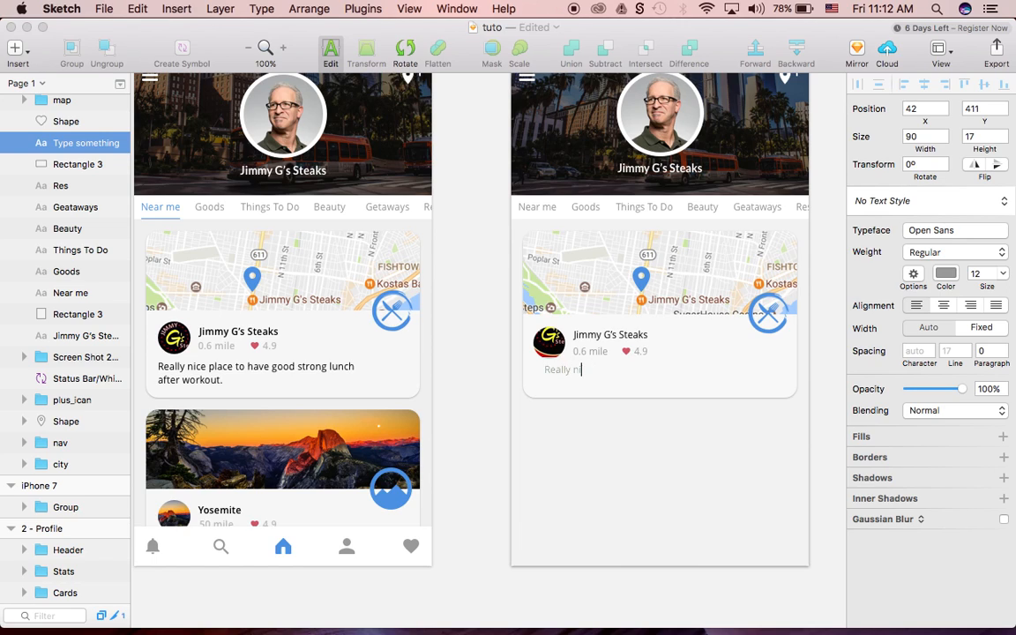
text( place to have good strong)
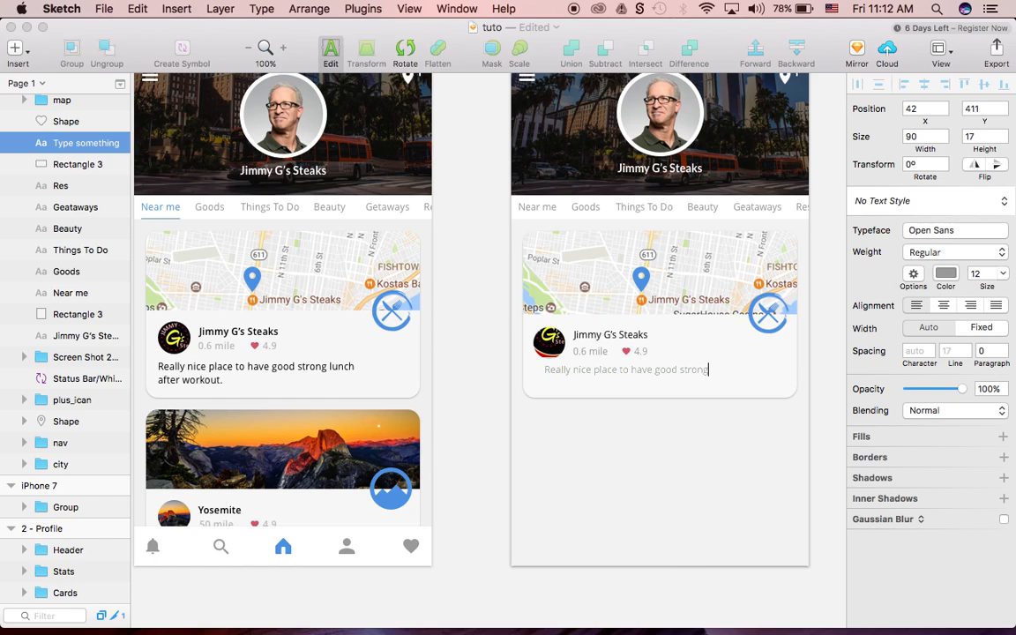
text( lunch after workout.)
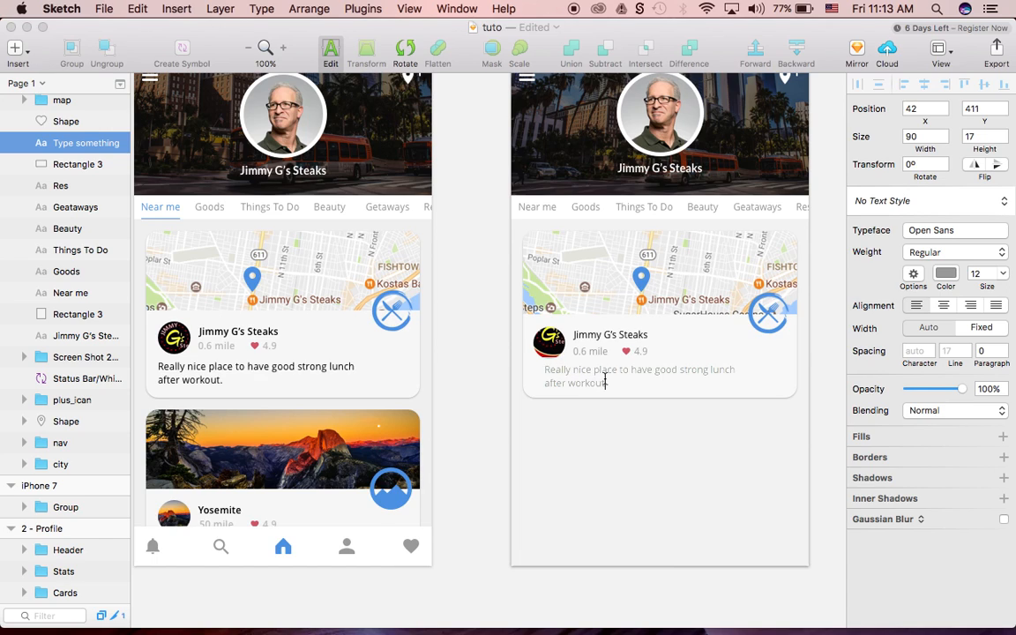
- Change the color of the whole description text to black (000000)
drag(605, 381, 537, 370)
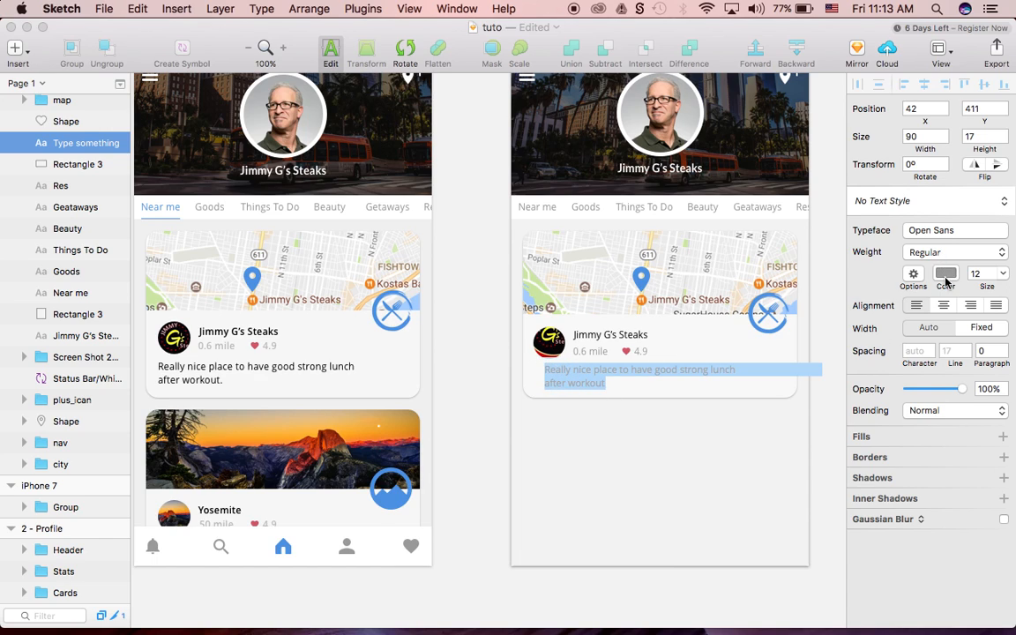
click(945, 275)
drag(937, 315, 785, 549)
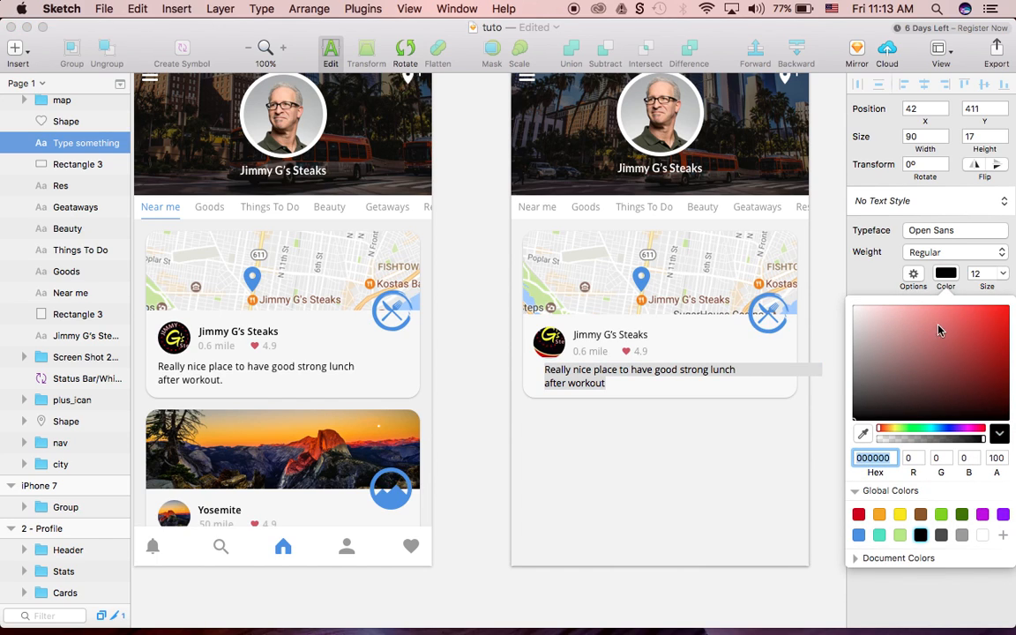
click(947, 270)
click(591, 382)
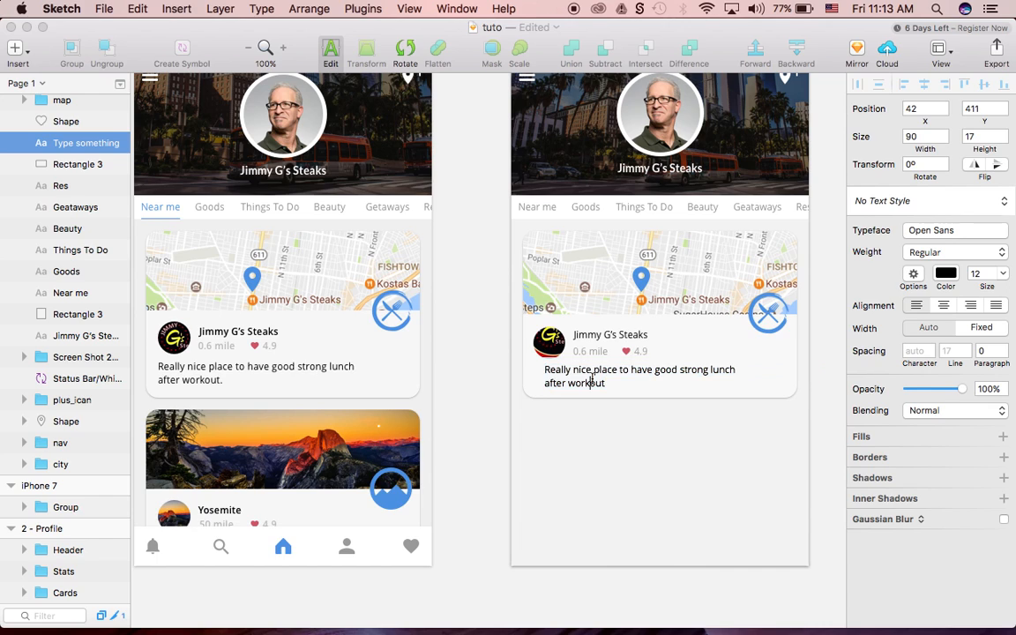
- Move the description text to X 32, Y 413, beneath the logo and the distance line
key(super+equal)
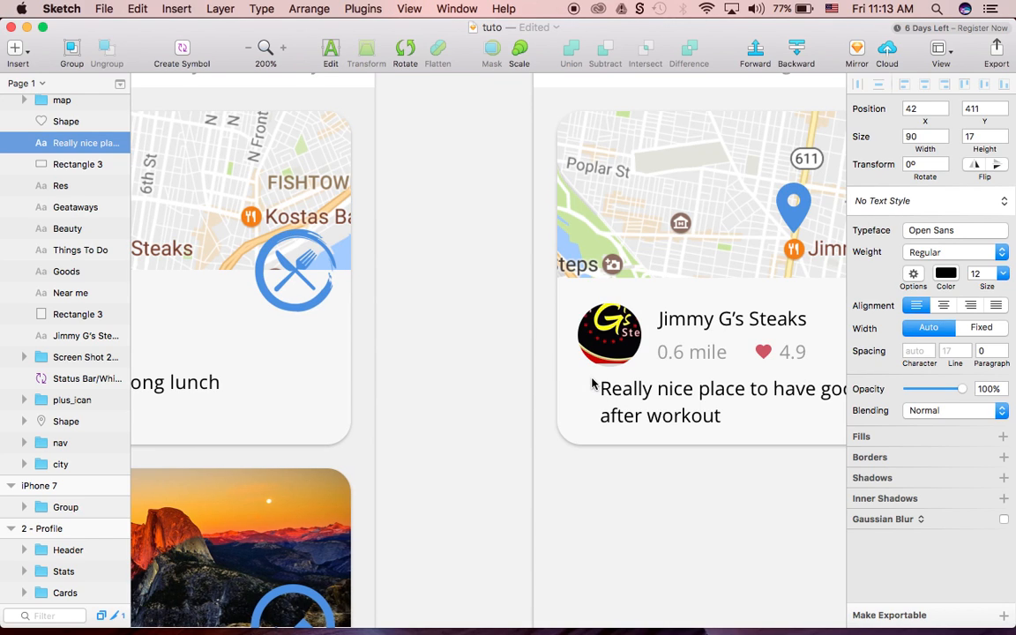
scroll(592, 379, right, 1)
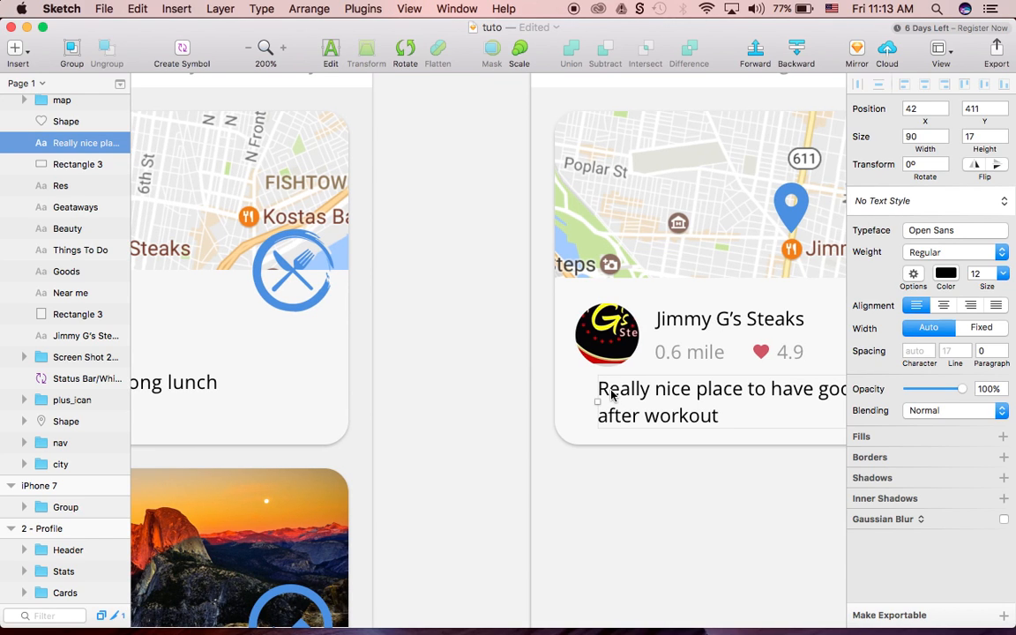
key(shift+Left)
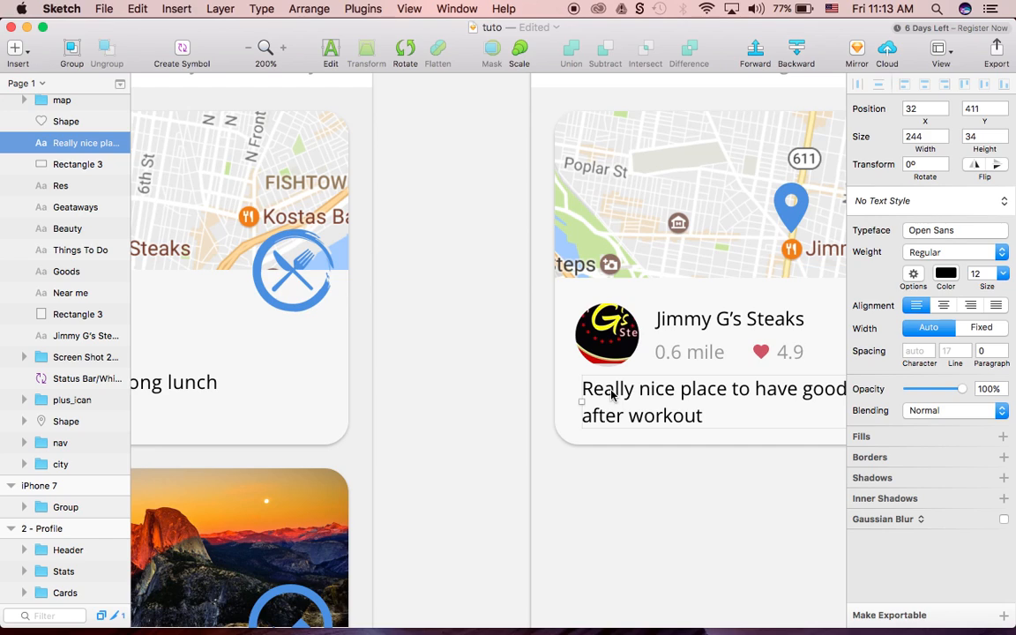
key(Up)
key(Up)
key(Up)
key(Up)
key(Up)
key(Up)
key(Up)
key(Up)
key(shift+Down)
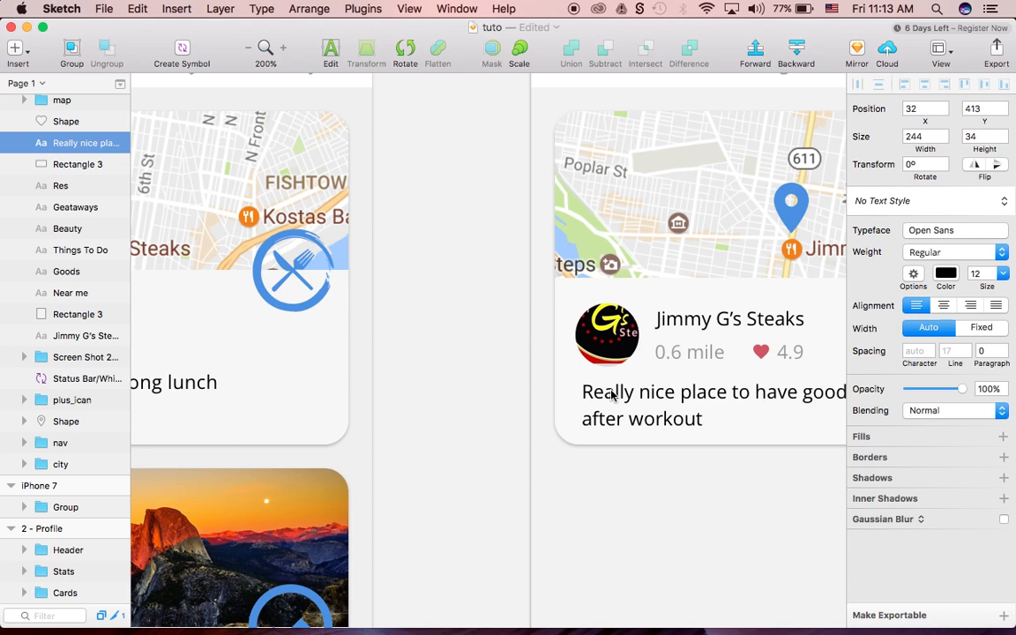
key(super+0)
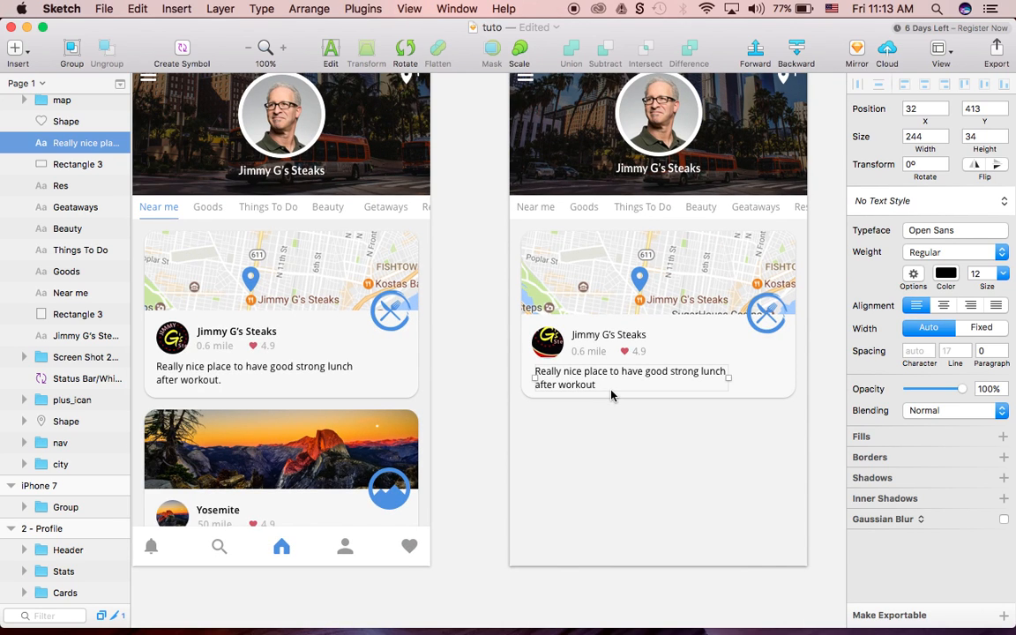
scroll(631, 425, down, 2)
scroll(631, 425, right, 2)
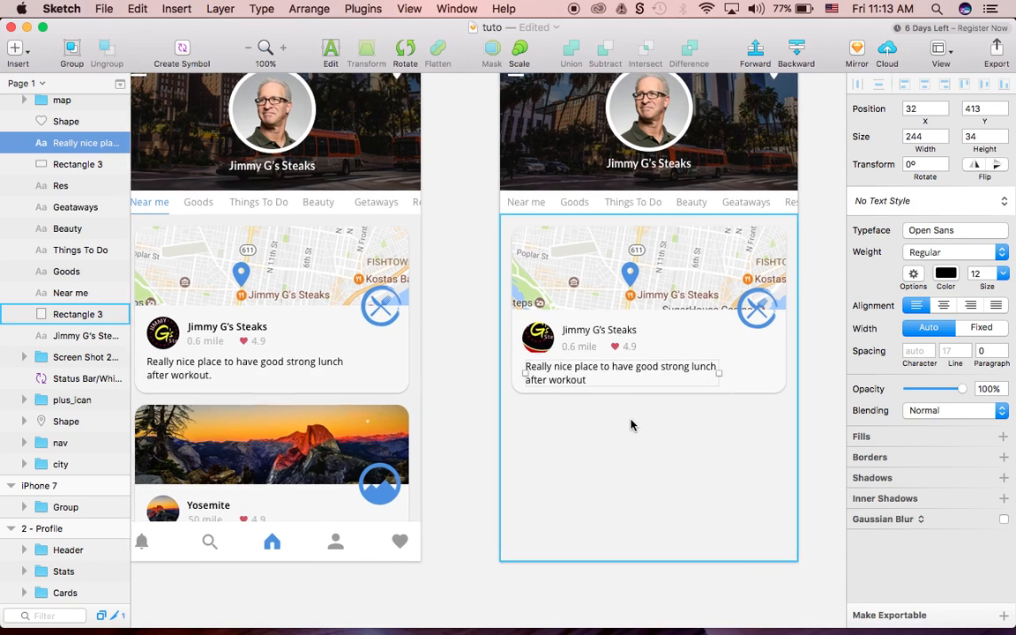
scroll(631, 425, down, 1)
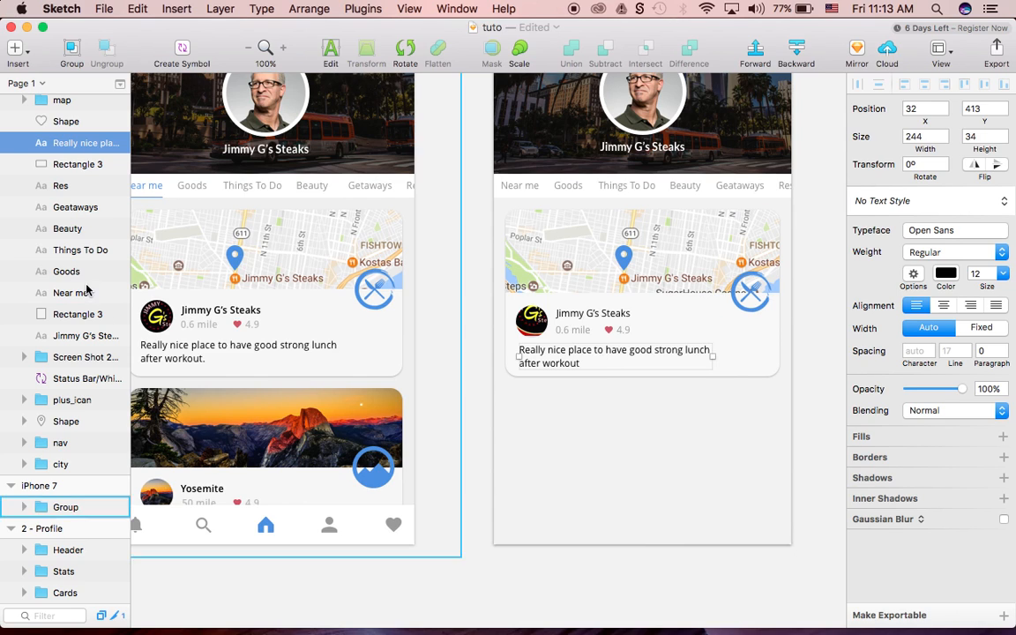
scroll(79, 176, up, 5)
click(70, 130)
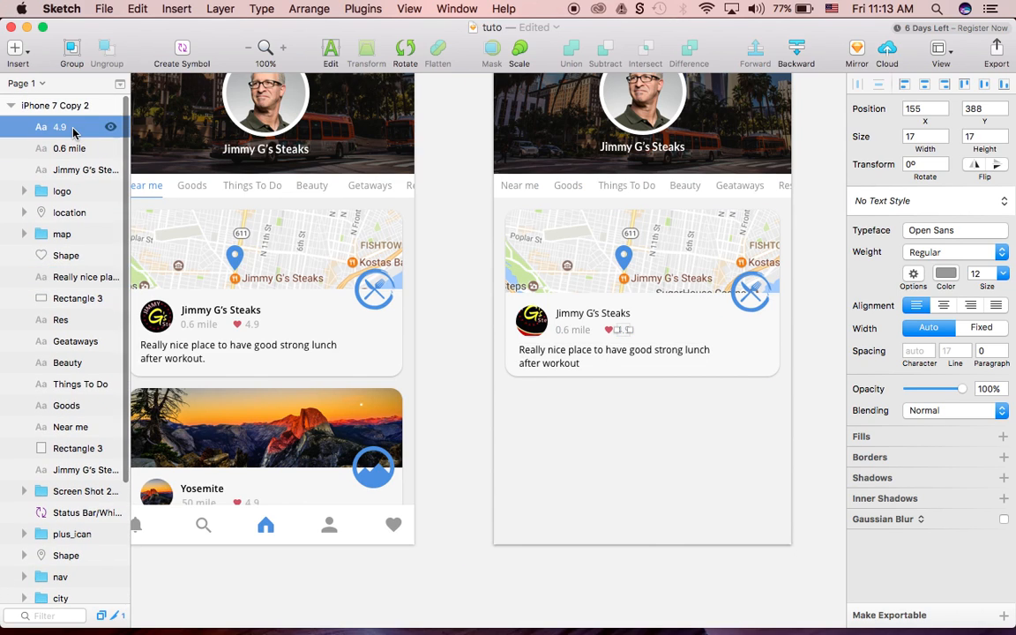
shift+click(59, 450)
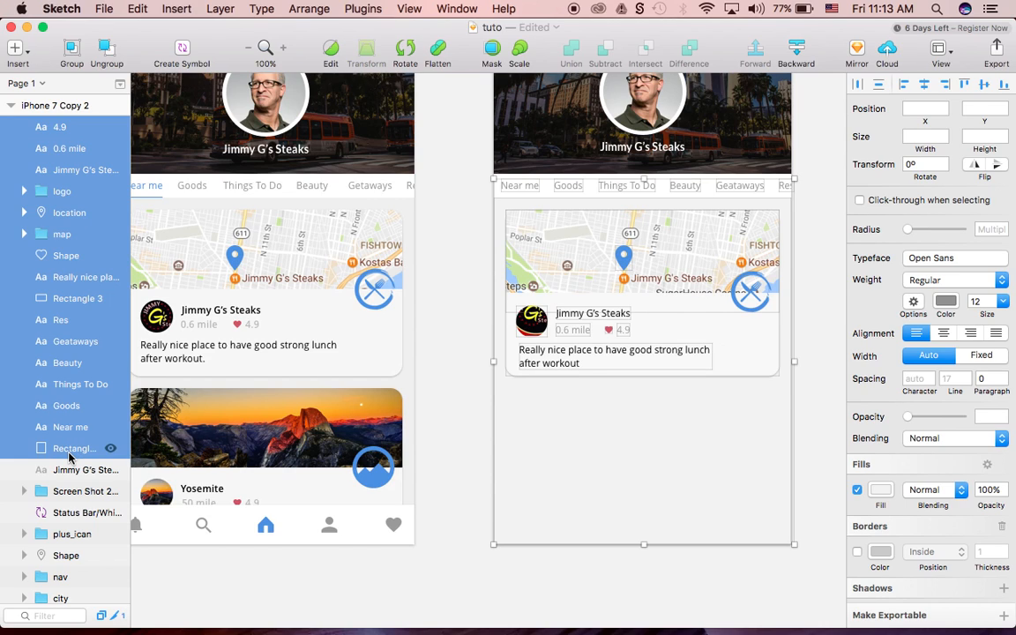
click(69, 454)
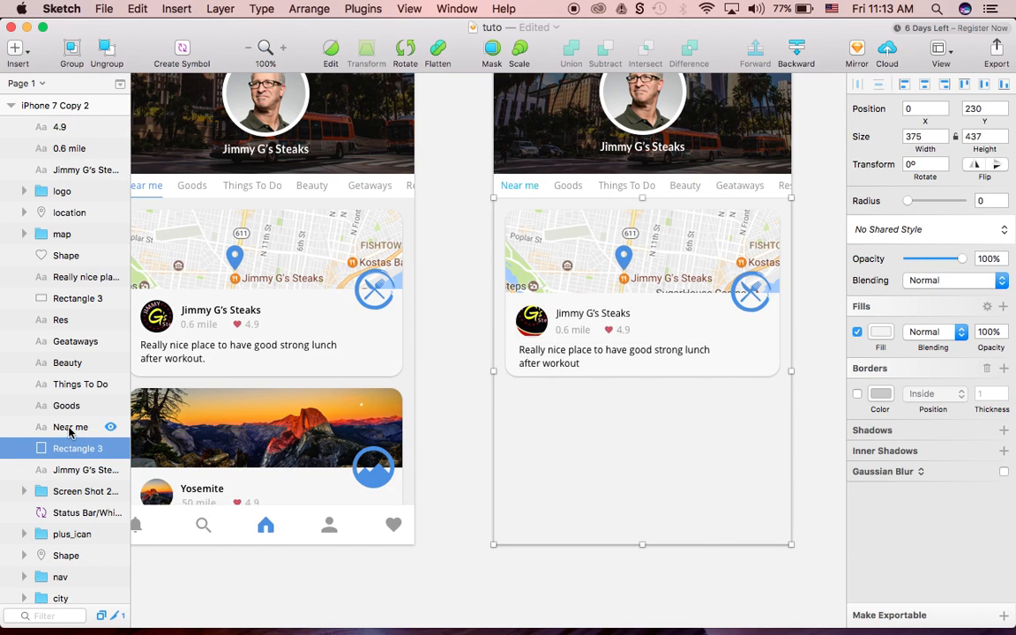
- Group all layers of the place card, from the "4.9" rating down to the rounded card rectangle
click(76, 238)
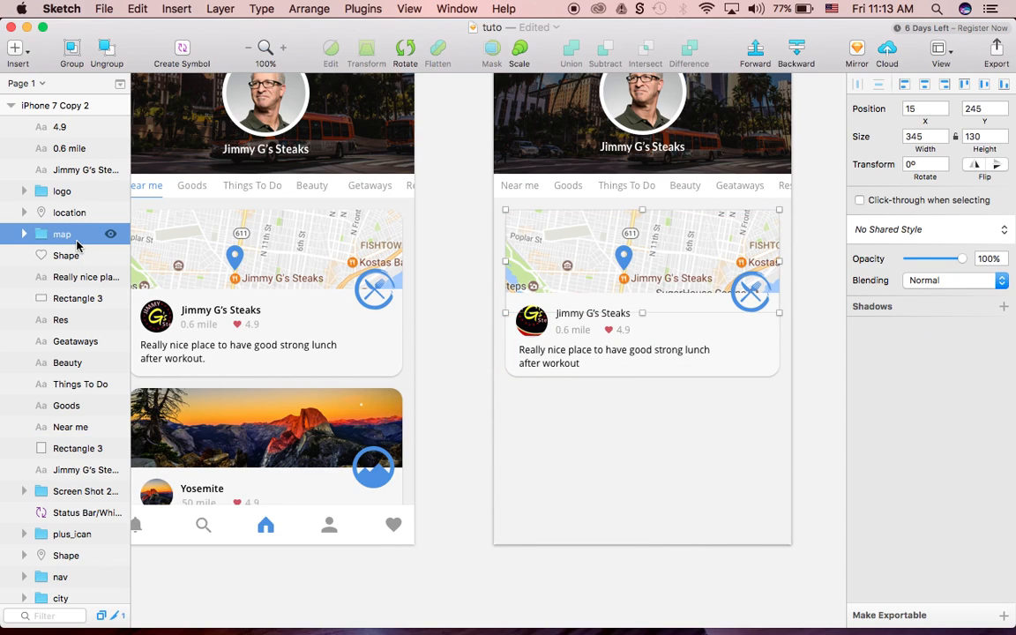
shift+click(68, 129)
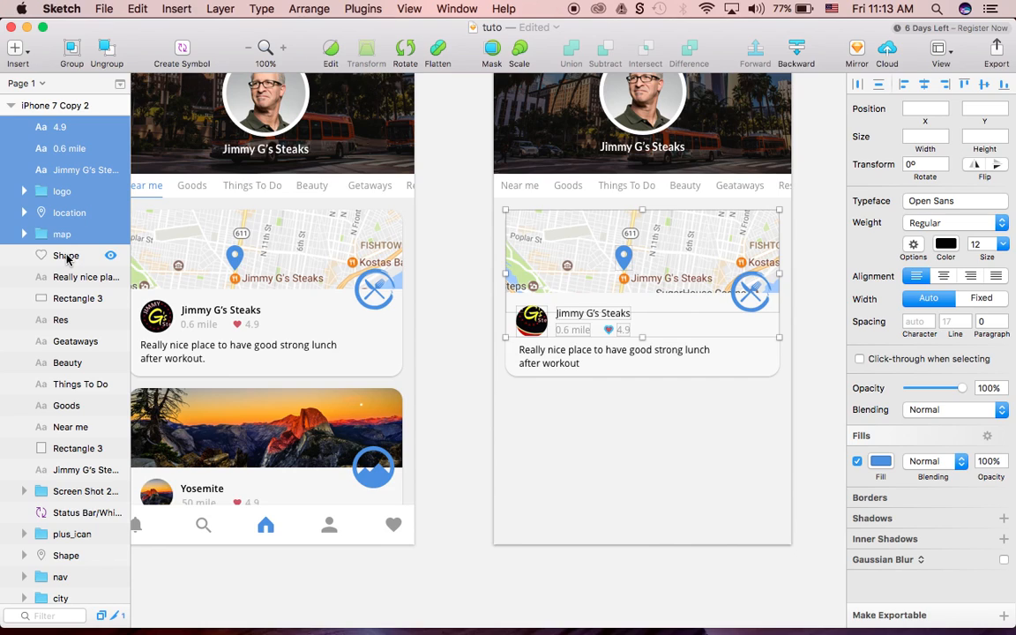
shift+click(66, 256)
shift+click(64, 278)
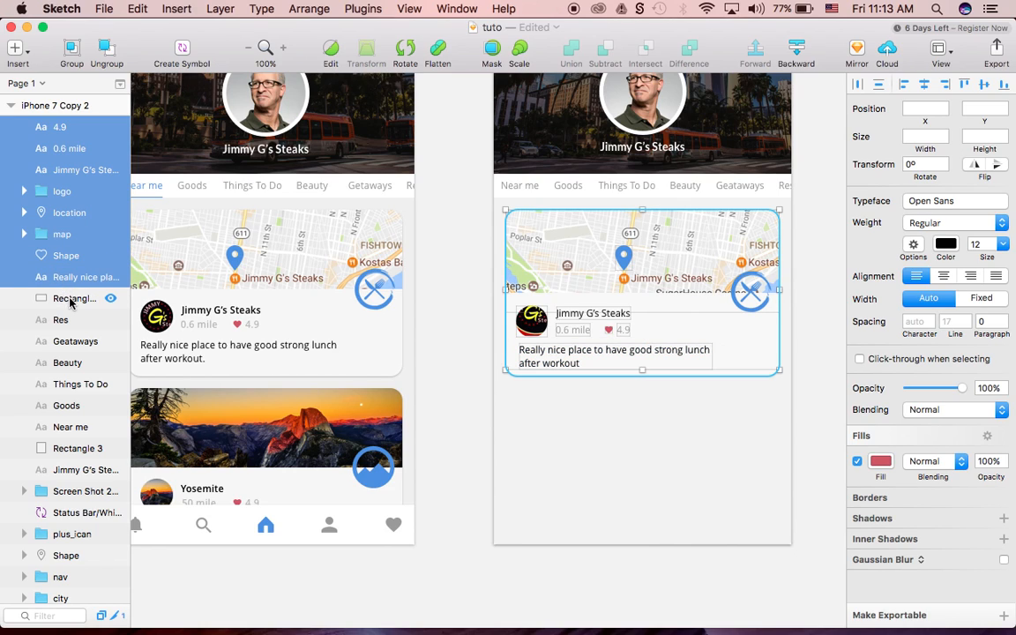
shift+click(70, 299)
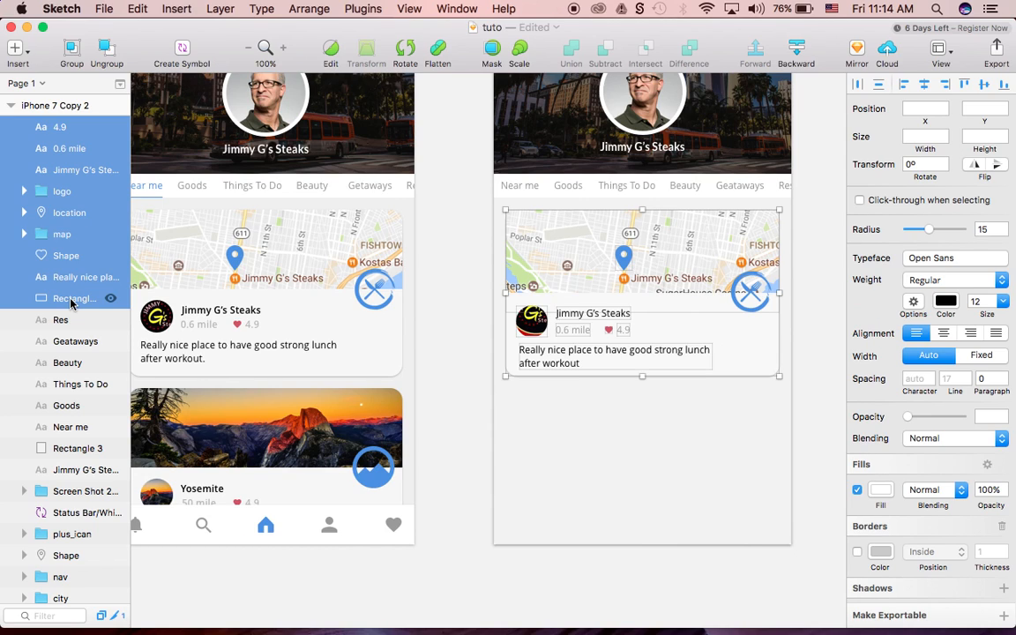
key(super+g)
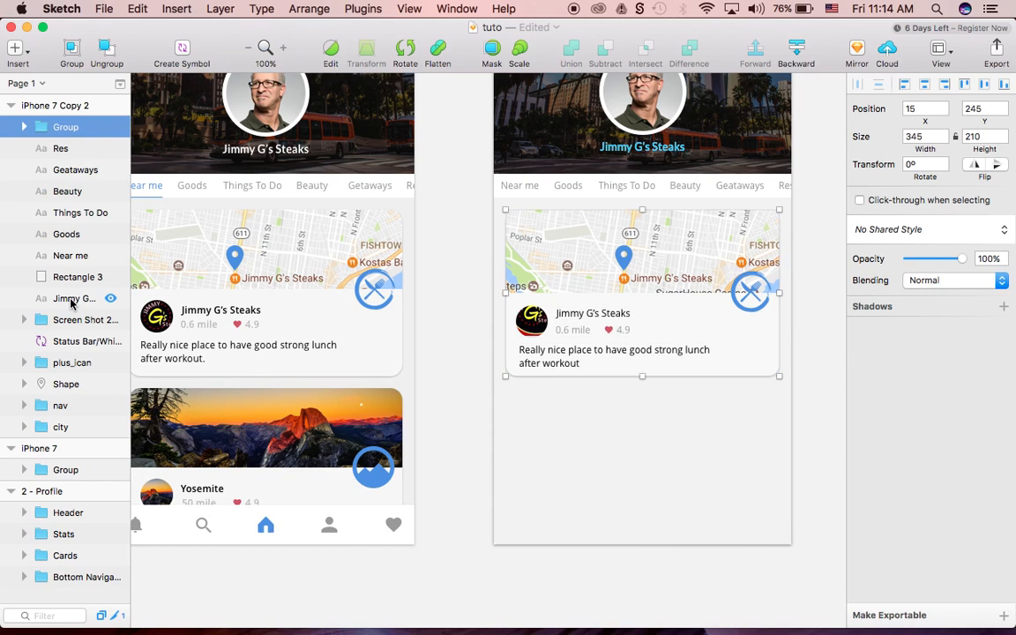
- Rename the new card group as place_1
double_click(67, 126)
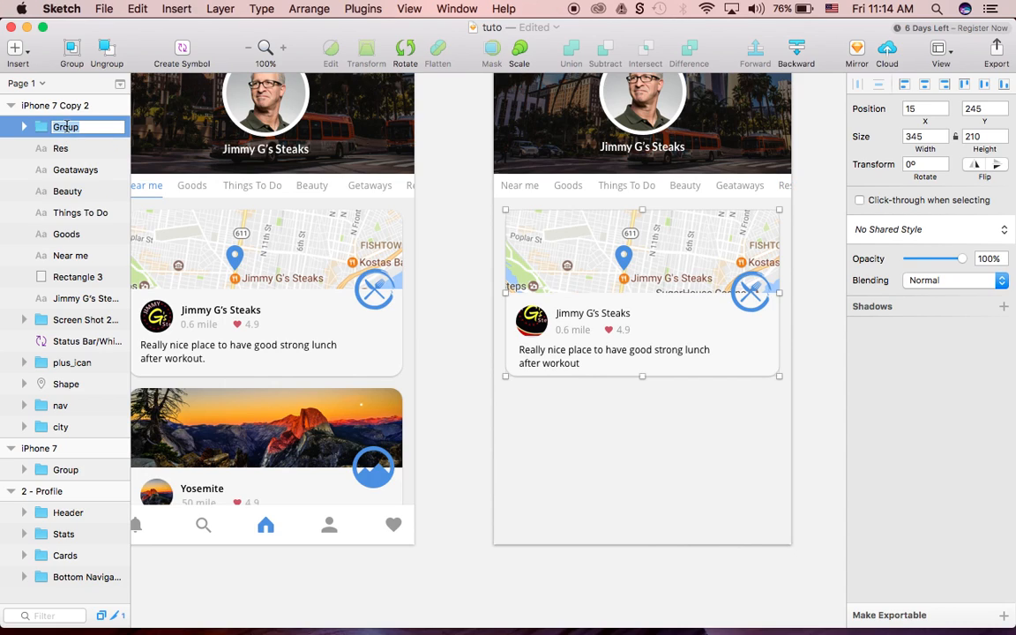
text(place_1)
key(Return)
- Duplicate the place_1 card and move the copy straight down to Y 465, leaving a 10 px gap below the first card
key(super+c)
key(super+v)
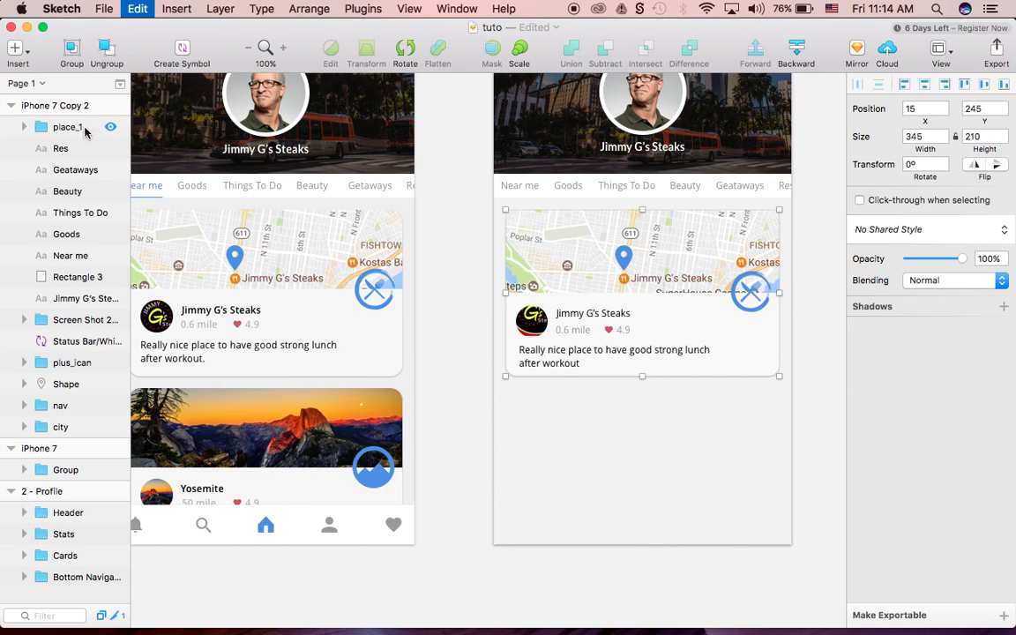
key(shift+Down)
key(shift+Down)
key(shift+Down)
key(shift+Down)
key(shift+Down)
key(shift+Down)
key(shift+Down)
key(shift+Down)
key(shift+Down)
key(shift+Down)
key(shift+Down)
key(shift+Down)
key(shift+Down)
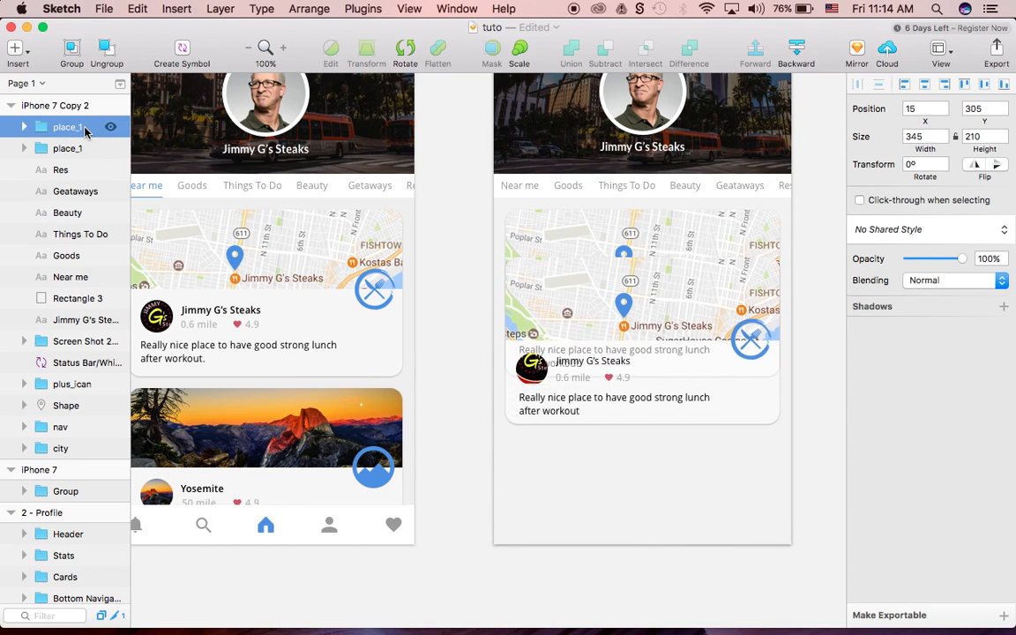
key(shift+Down)
key(shift+Down)
key(shift+Down)
key(shift+Down)
key(shift+Down)
key(shift+Down)
key(shift+Down)
key(shift+Down)
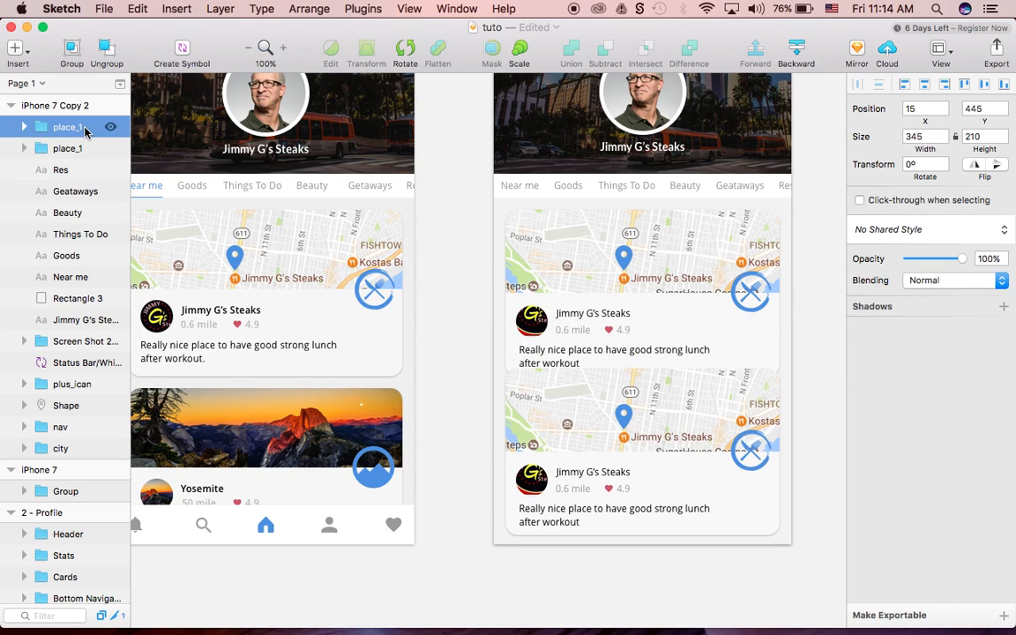
key(Down)
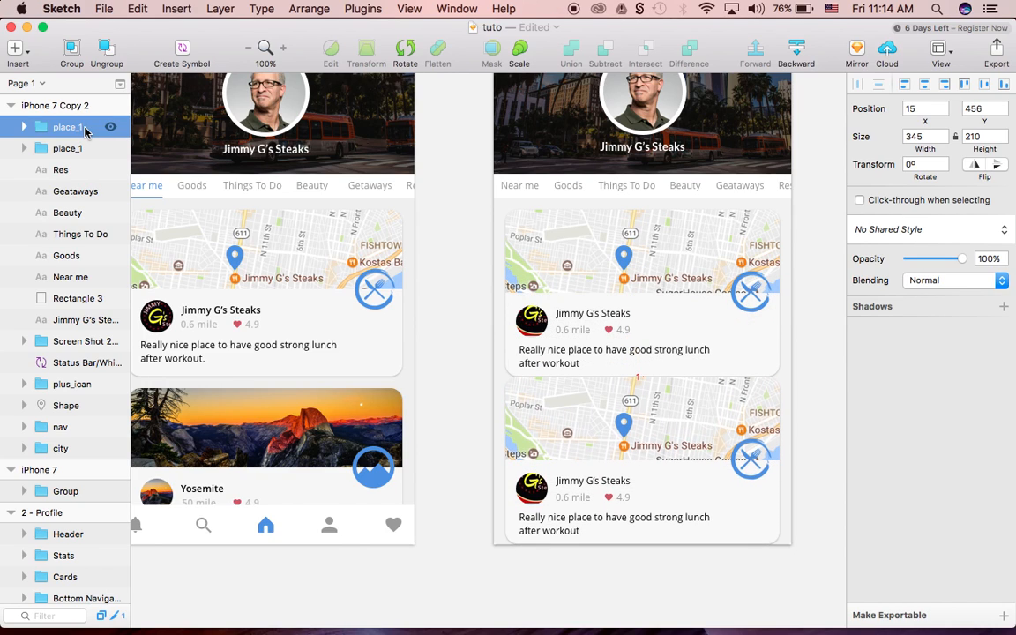
key(Up)
key(shift+Down)
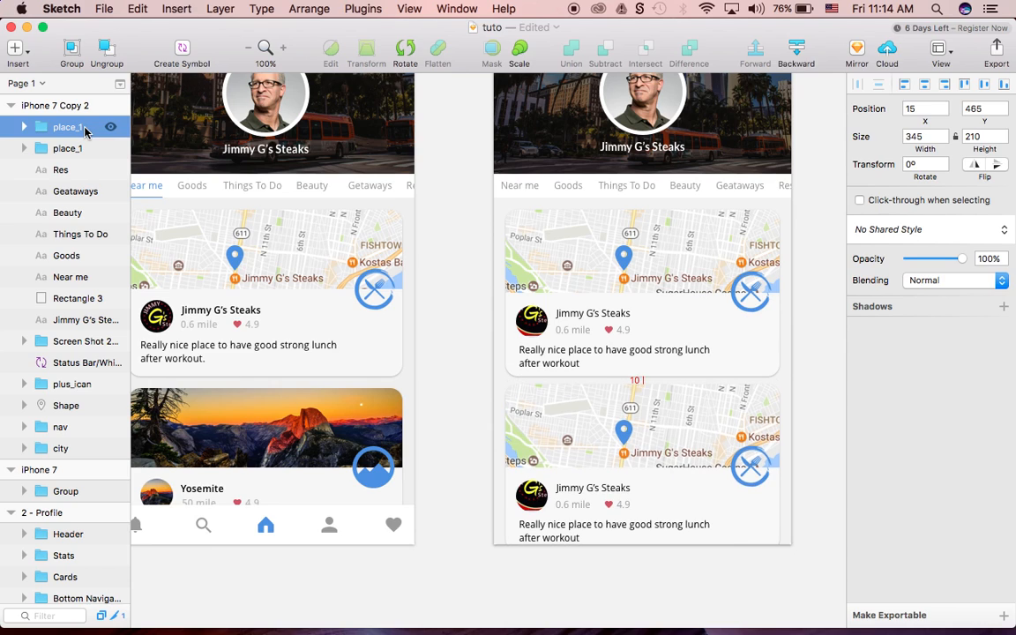
- Move the duplicated place card down to Y 470
key(Down)
key(Down)
key(Down)
key(Down)
key(Down)
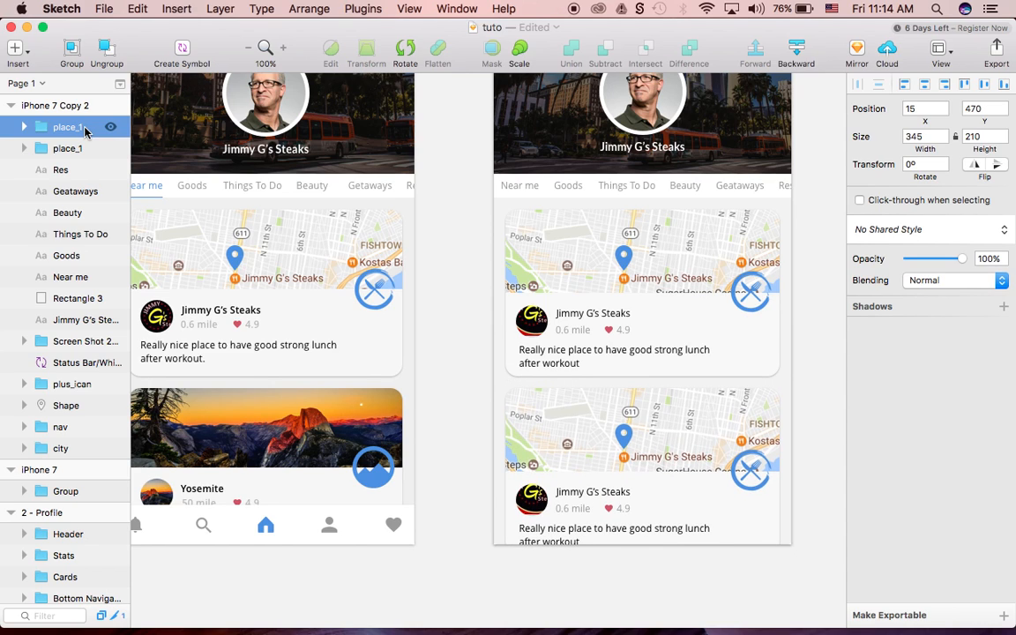
- Copy the Yosemite landscape photo from the finished screen's second card and paste it over the map image in the duplicated card
scroll(459, 430, left, 1)
scroll(456, 431, right, 1)
scroll(456, 431, right, 2)
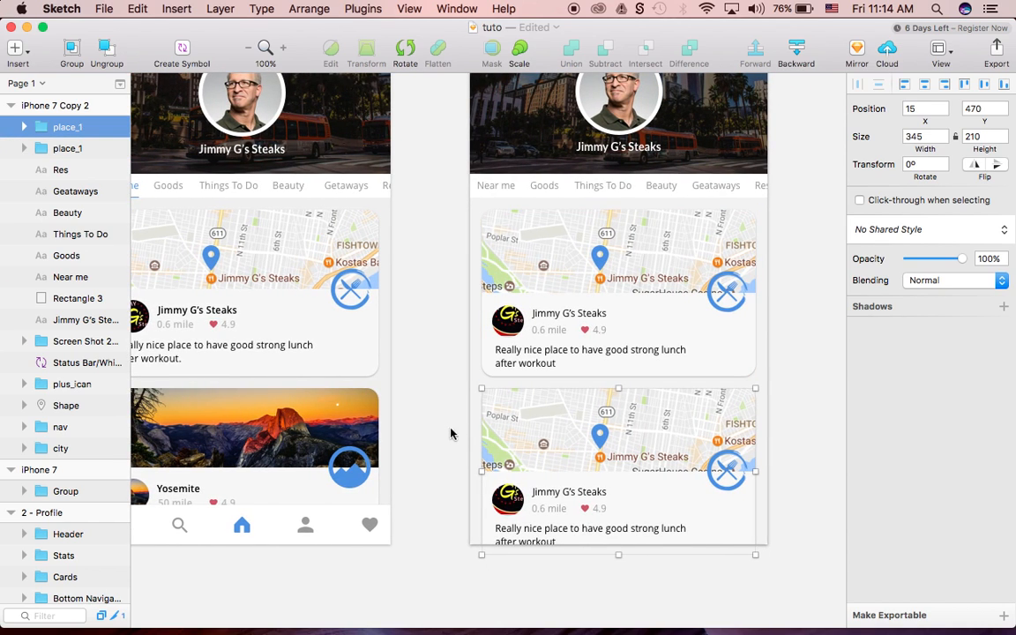
scroll(446, 432, left, 2)
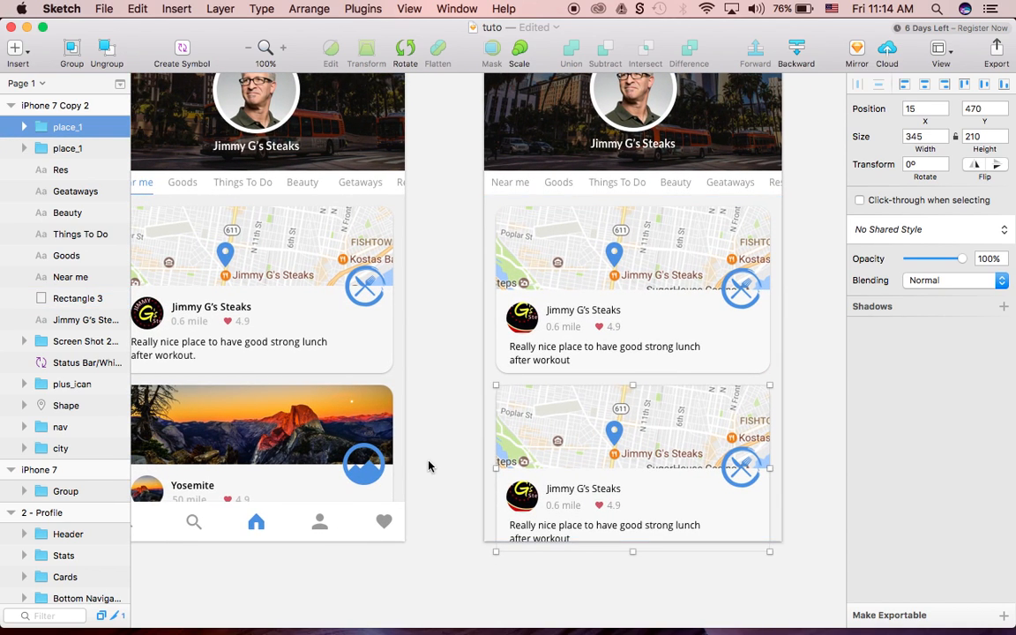
scroll(428, 465, left, 2)
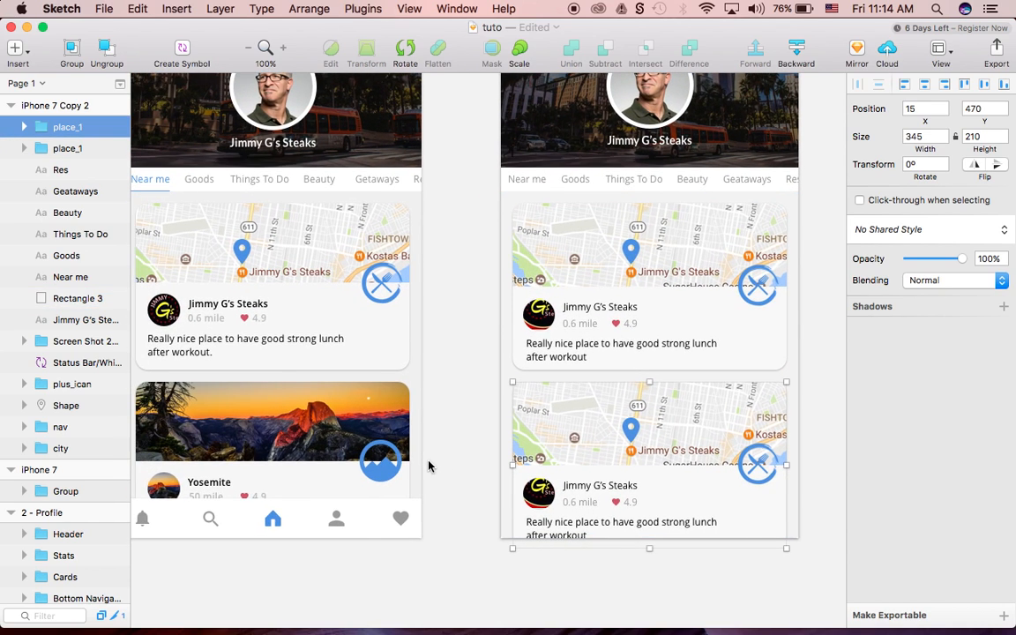
super+click(330, 426)
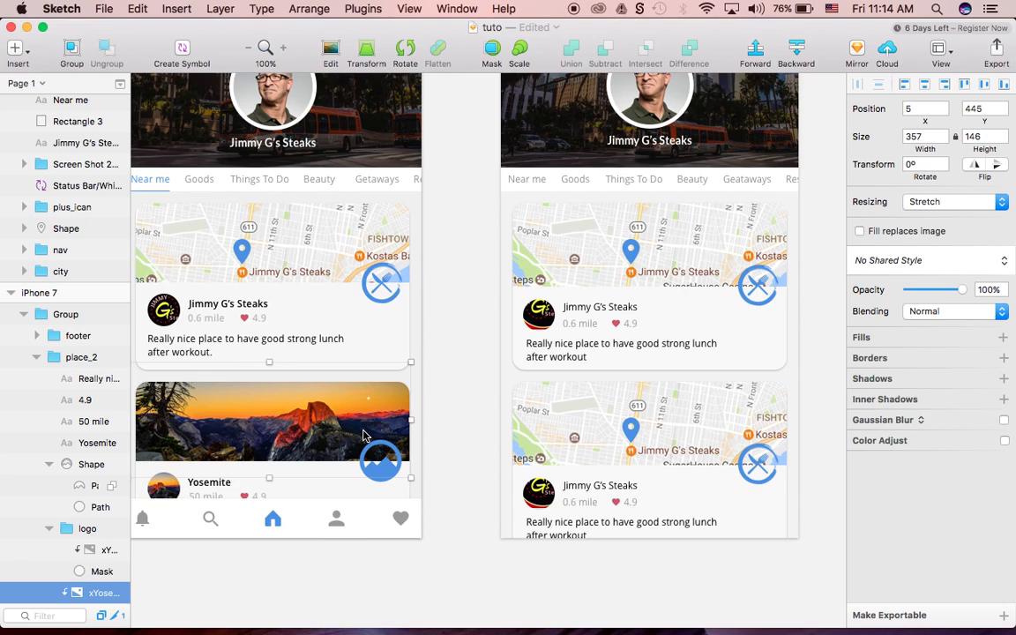
click(586, 421)
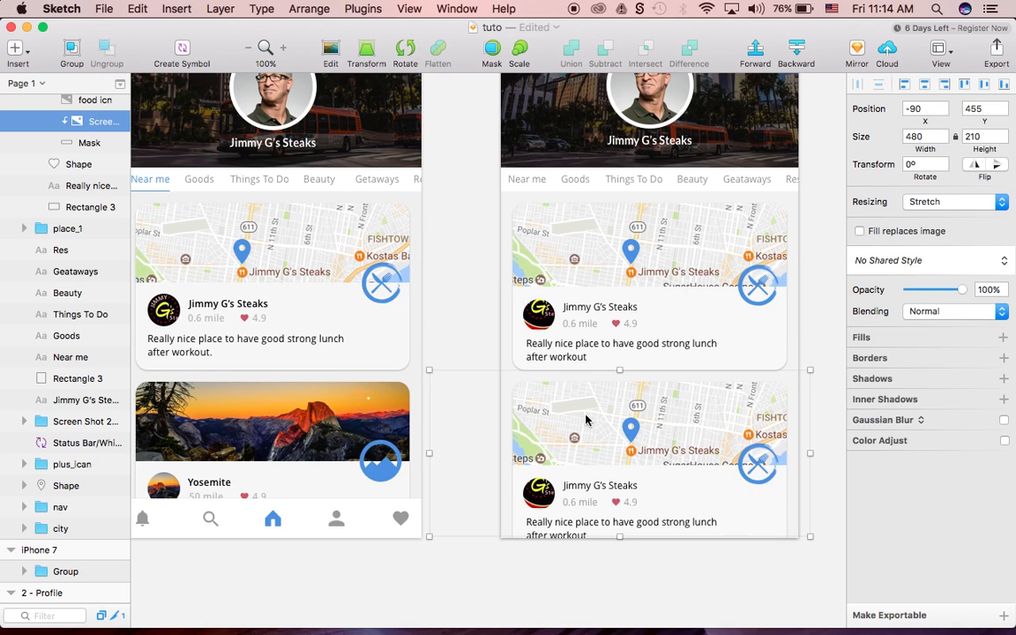
key(super+v)
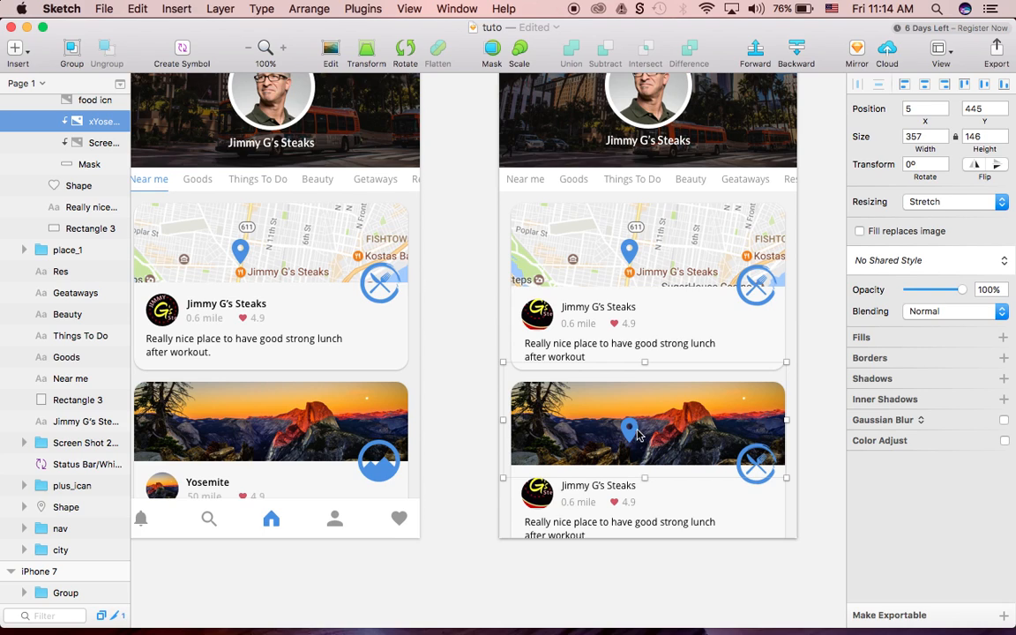
- Delete the location pin and the masked map screenshot from the duplicated card, keeping the Yosemite photo
click(627, 430)
key(Delete)
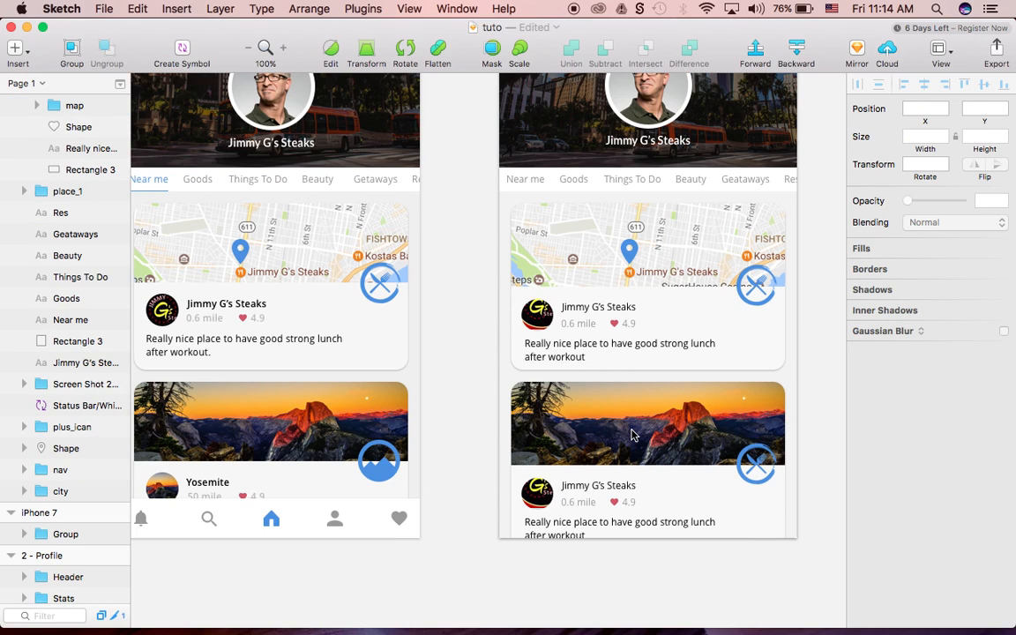
click(690, 435)
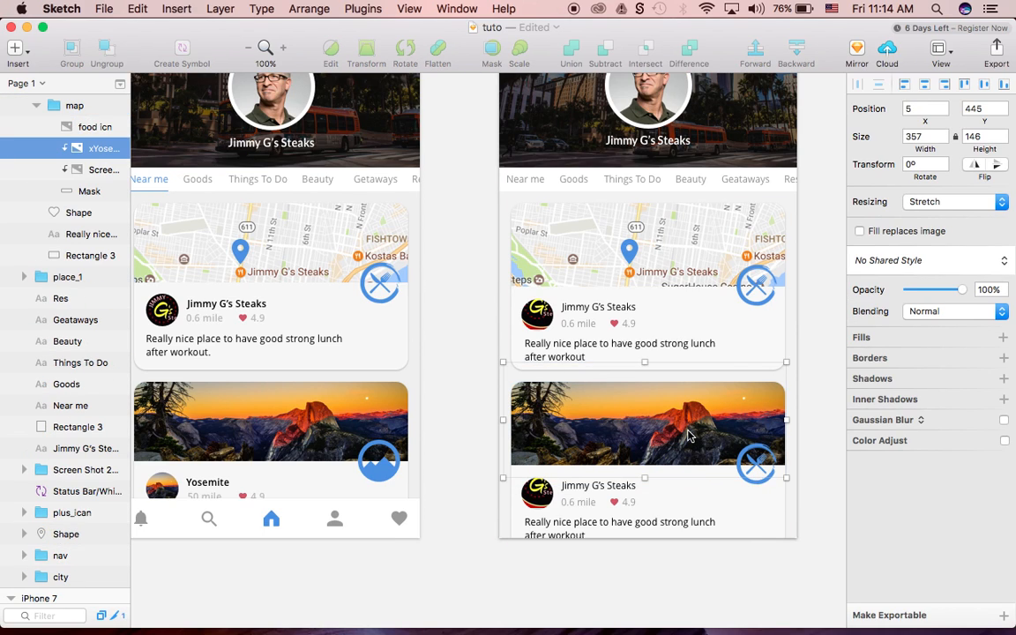
click(76, 175)
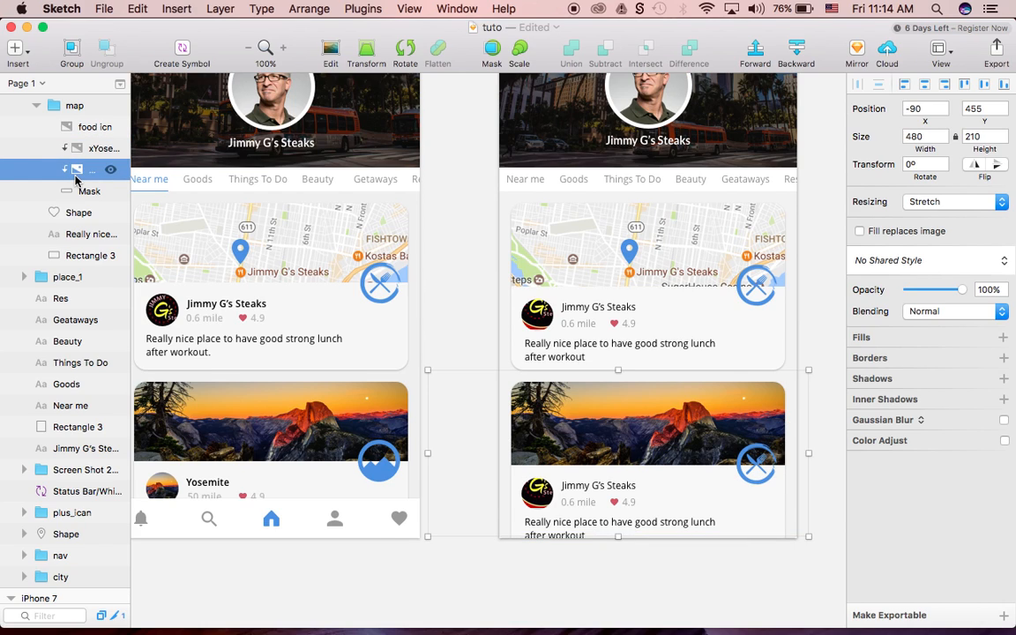
key(Delete)
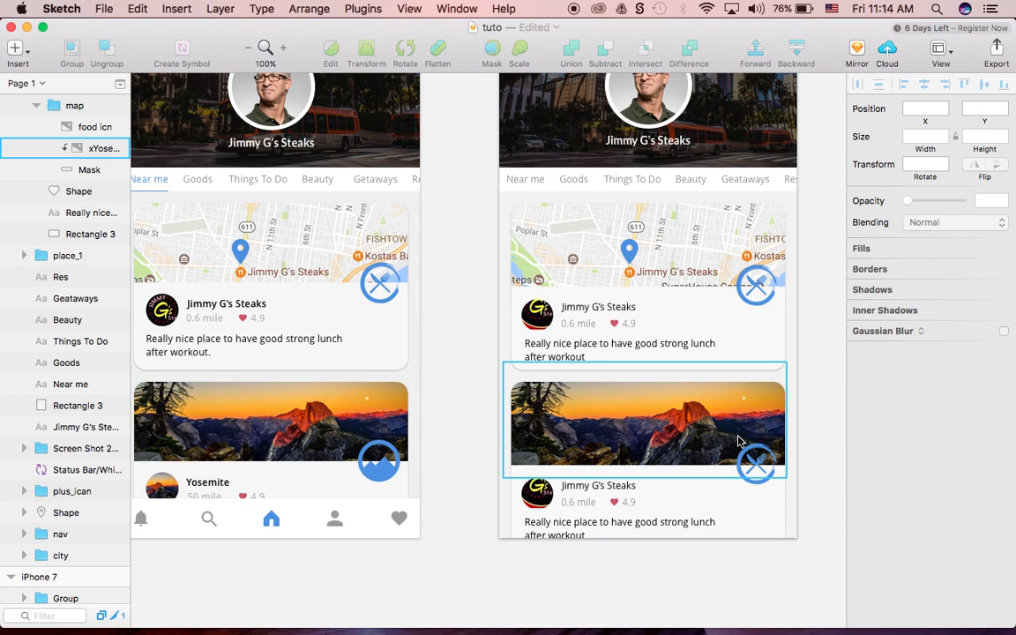
- Replace the food icon on the duplicated card with the round mountain icon copied from the finished screen
click(743, 474)
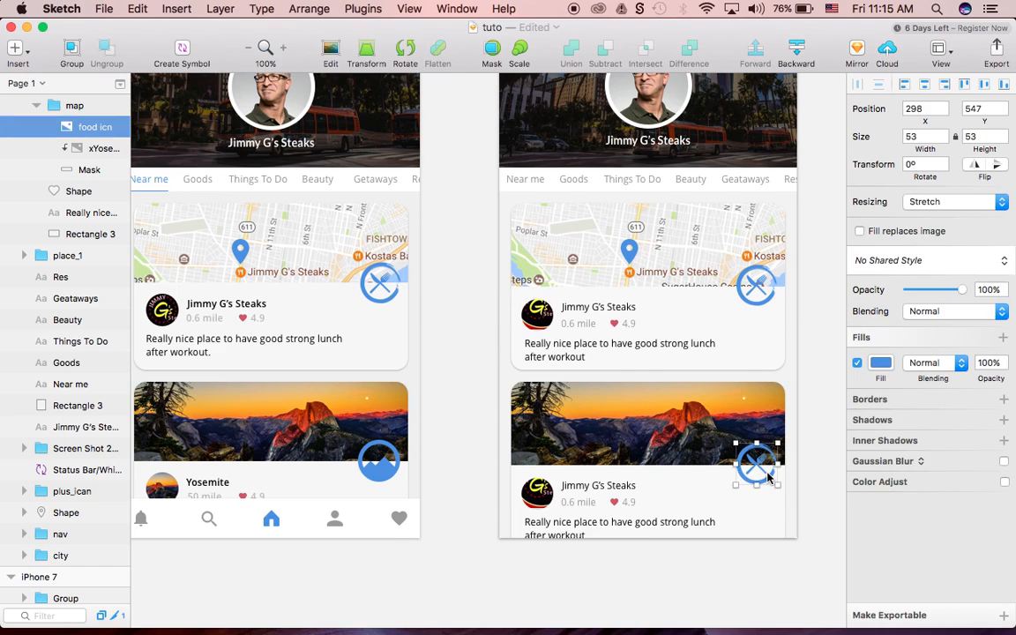
drag(767, 475, 395, 465)
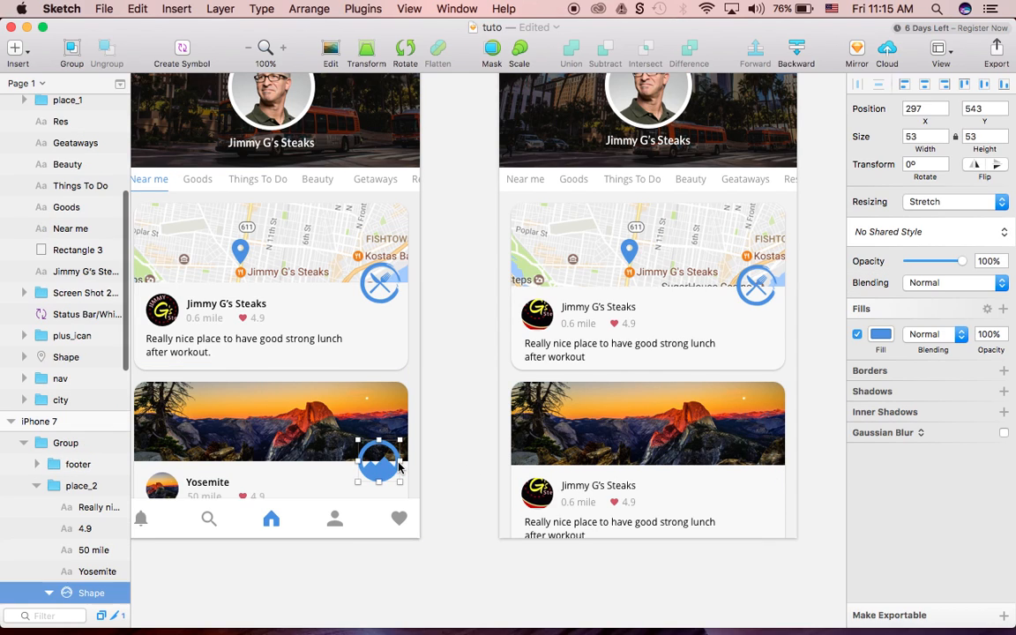
click(776, 457)
key(super+v)
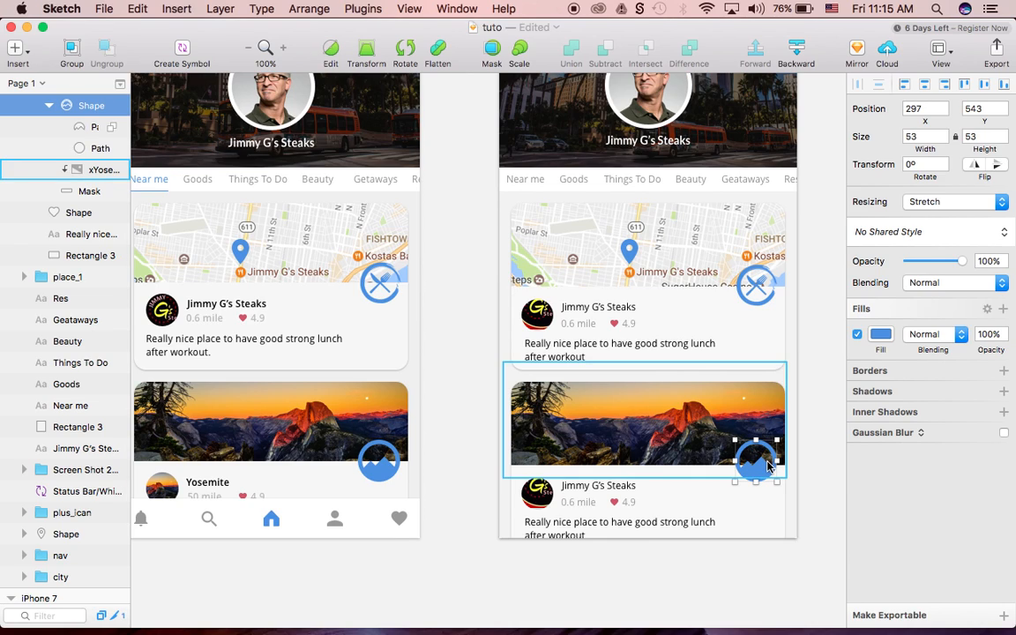
- Nudge the pasted mountain icon down to X 297, Y 547
key(shift+Right)
key(shift+Left)
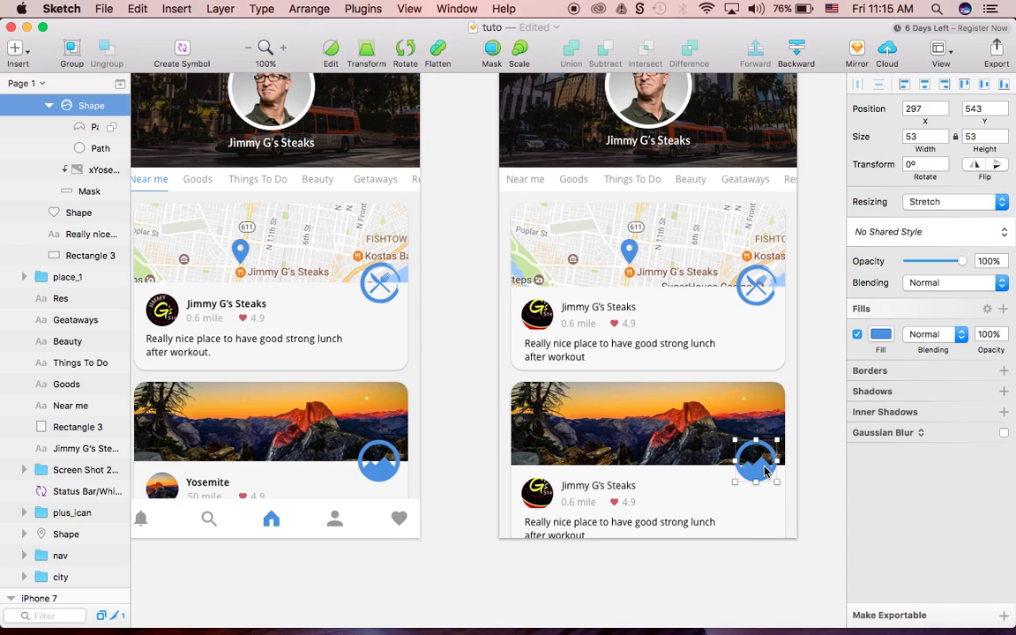
key(Down)
key(Down)
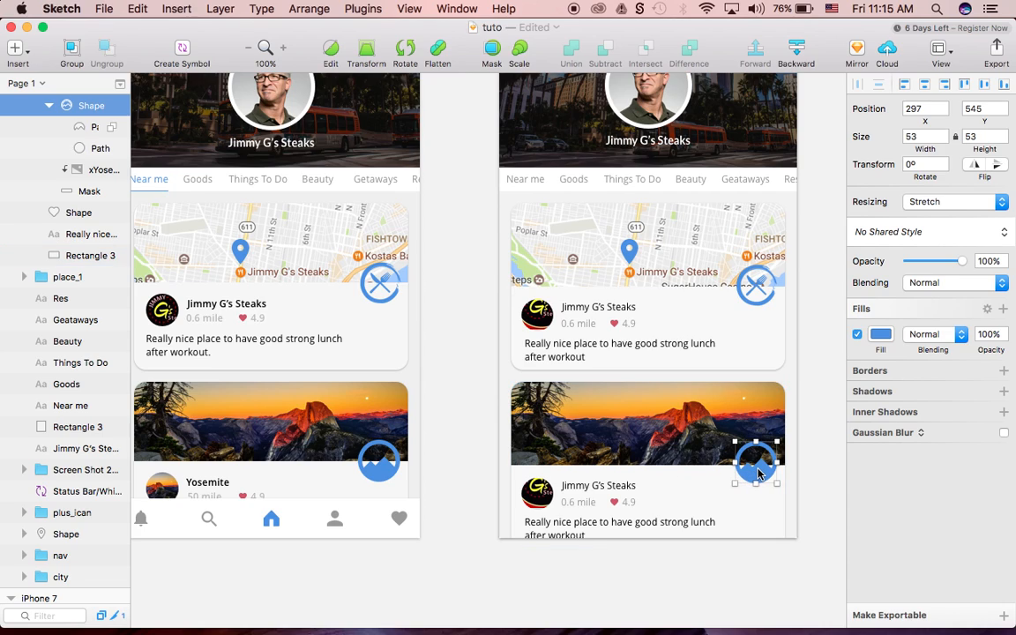
key(Down)
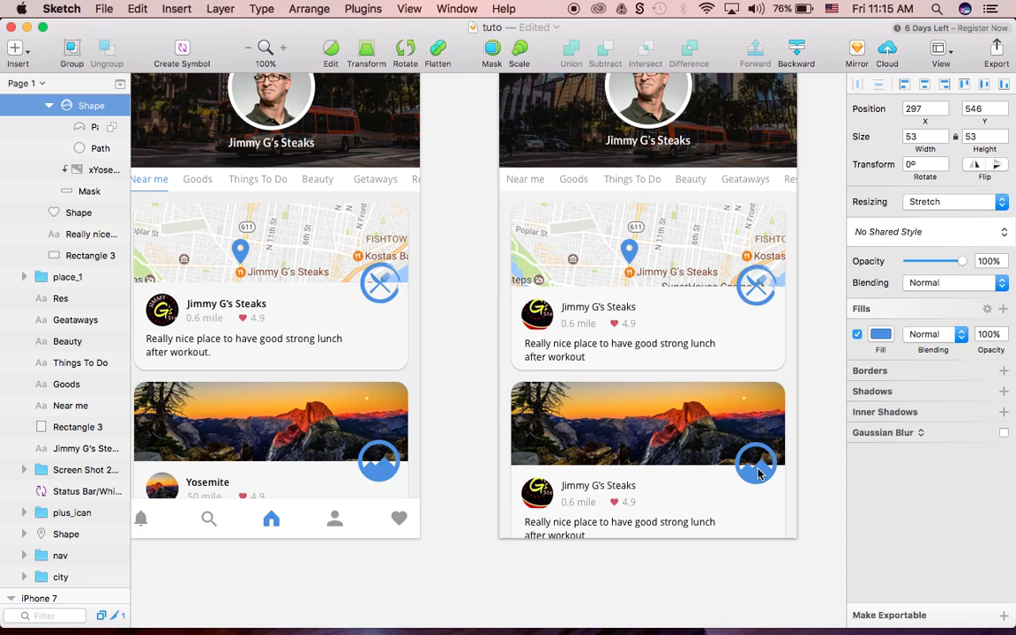
key(Down)
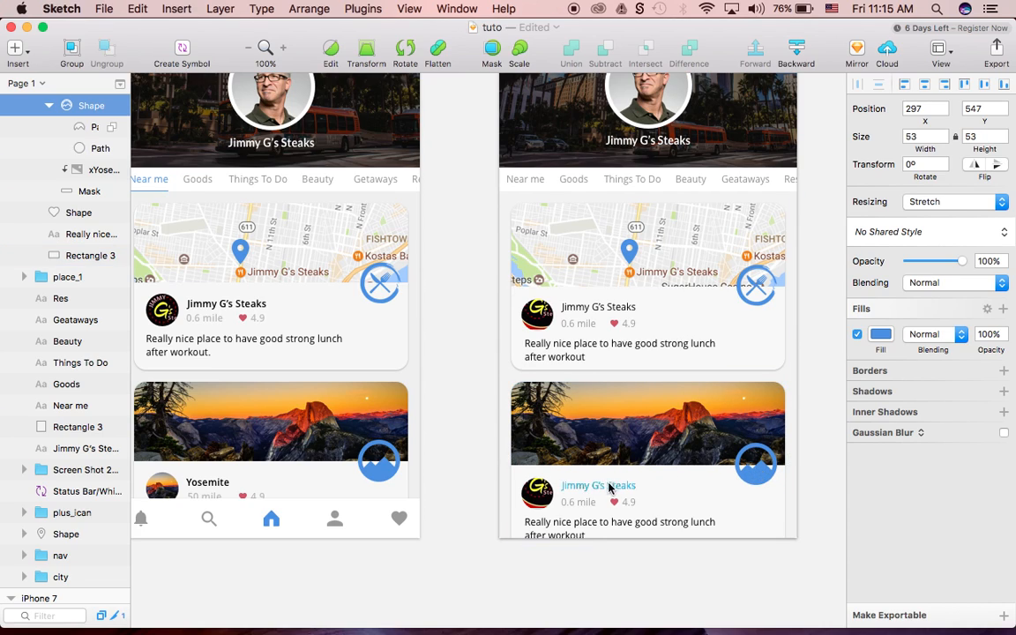
- Change the second card's title to "Yosemite" and its distance text to "50 mile"
scroll(608, 484, down, 3)
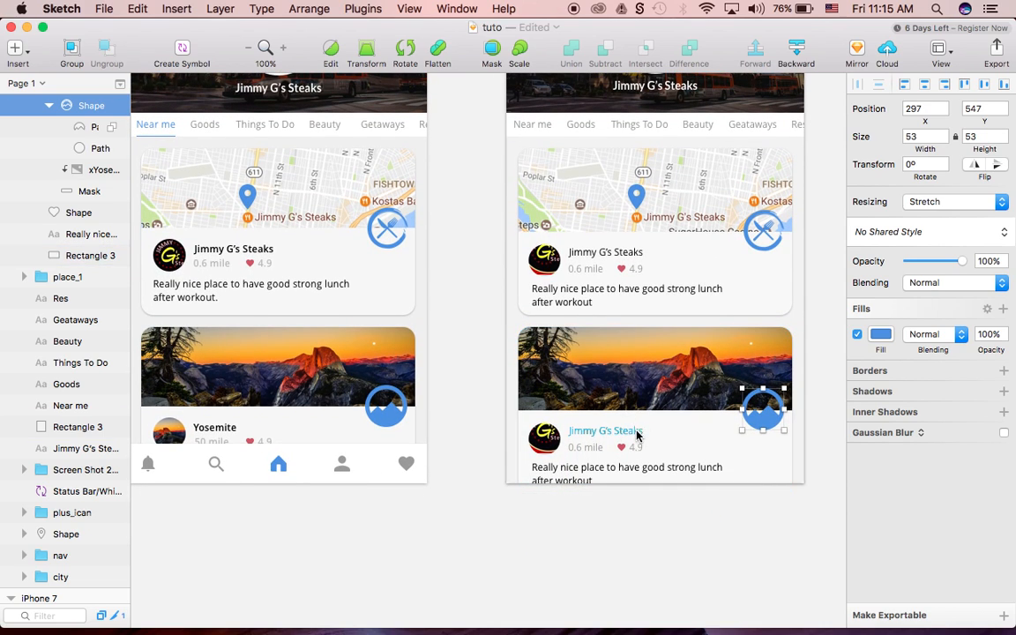
triple_click(625, 431)
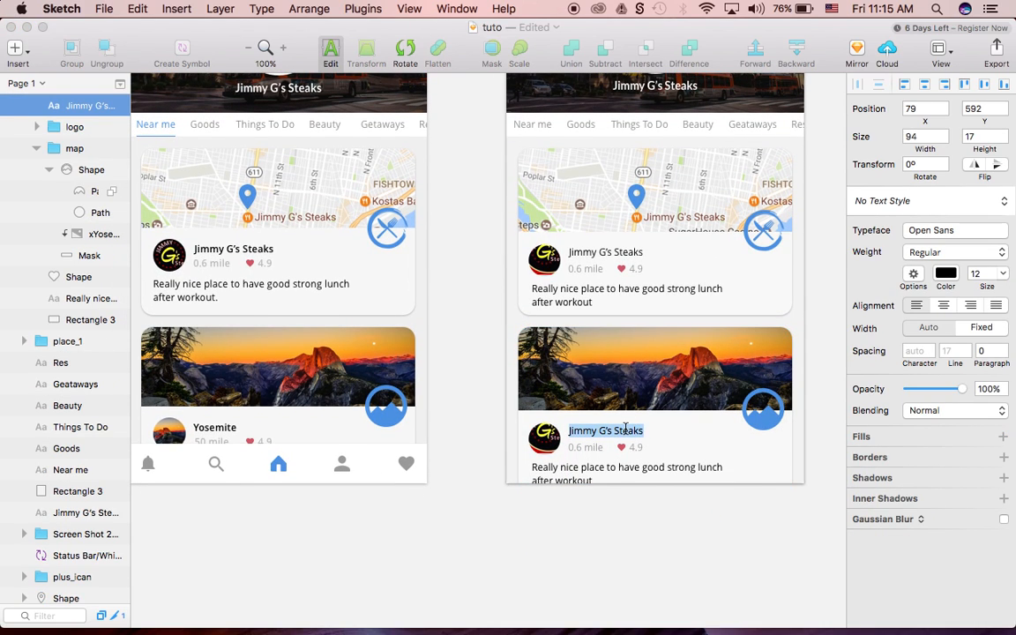
text(Yosemite)
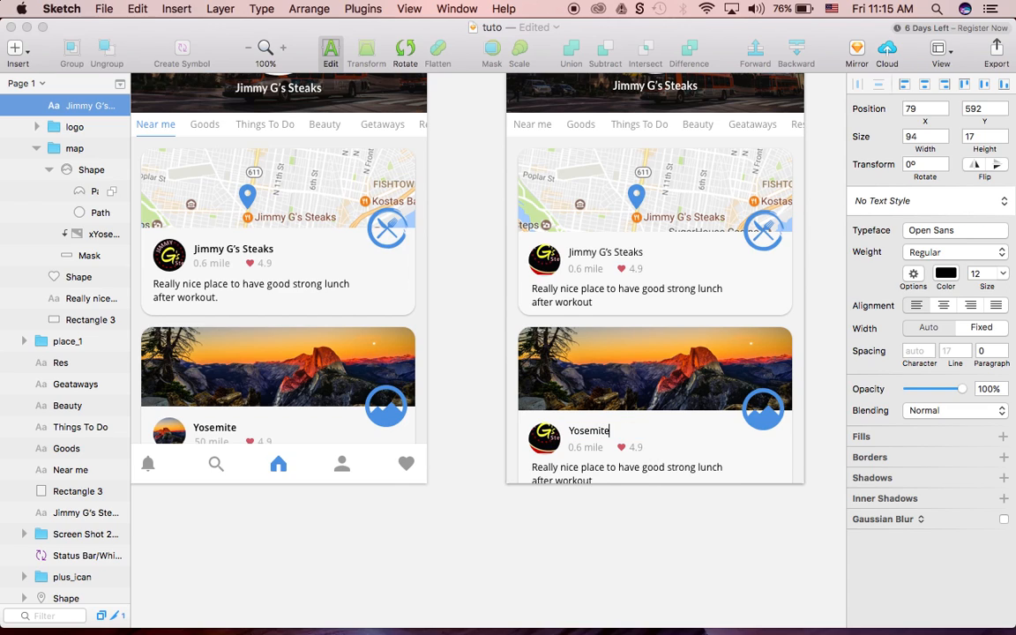
click(585, 450)
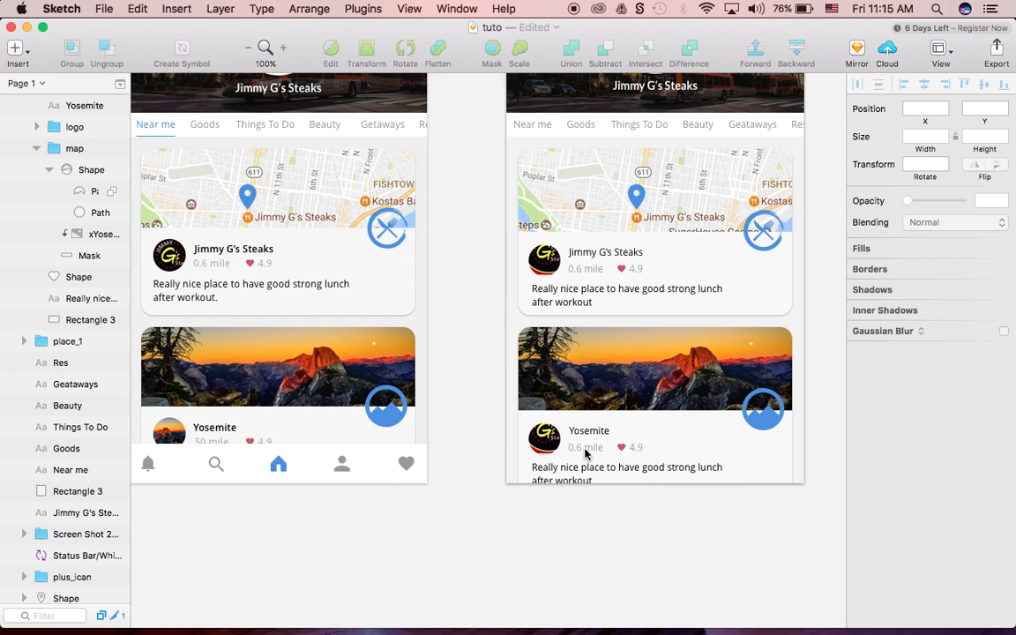
click(585, 452)
double_click(575, 449)
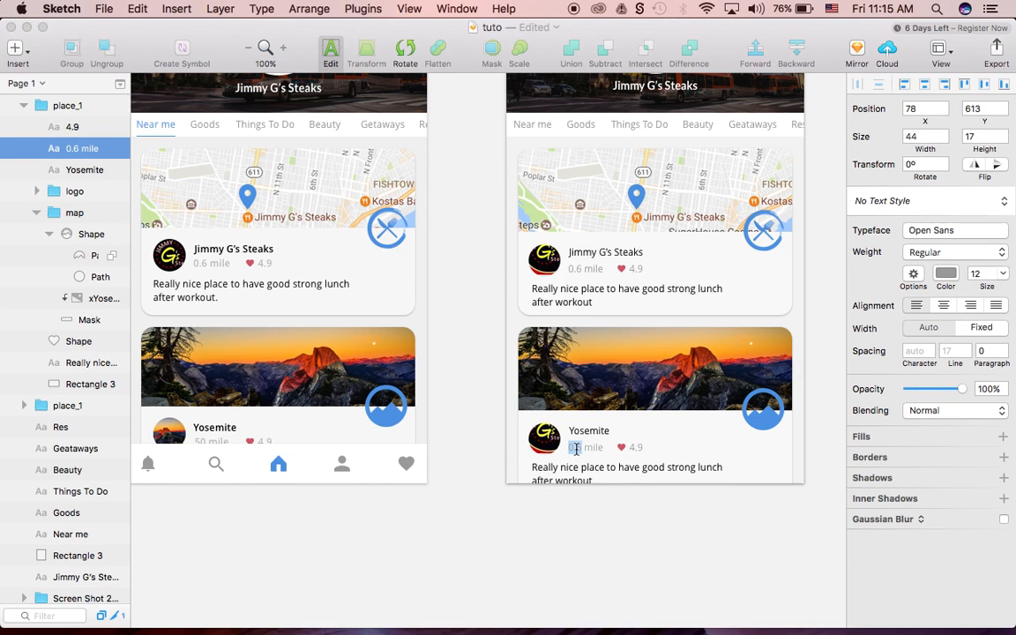
text(50)
click(633, 450)
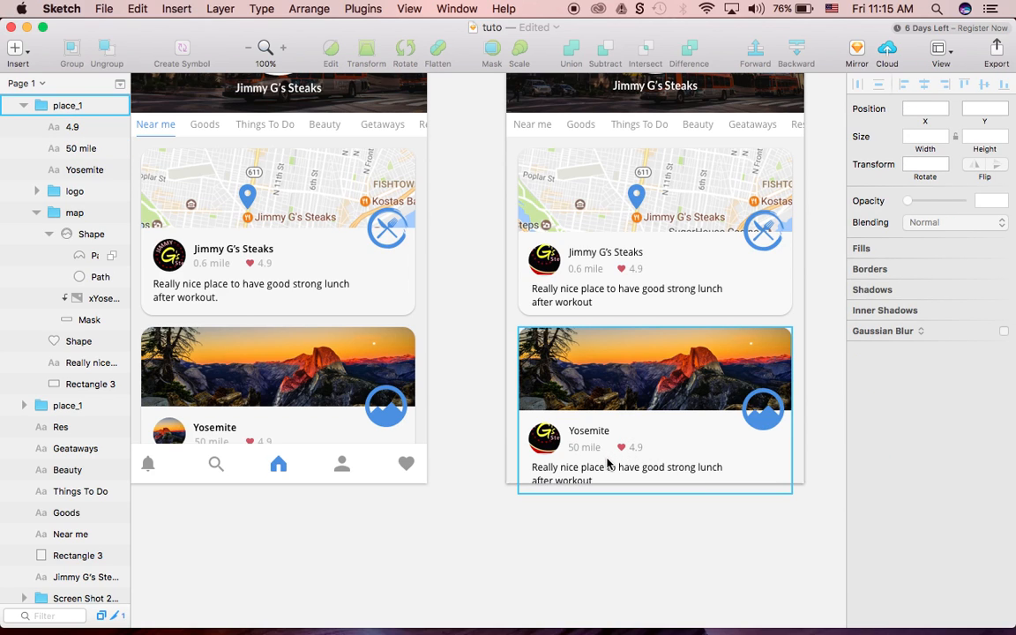
- Draw a full-width footer rectangle about 375 x 48 px at Y 619 along the bottom edge of iPhone 7 Copy 2
scroll(300, 256, left, 2)
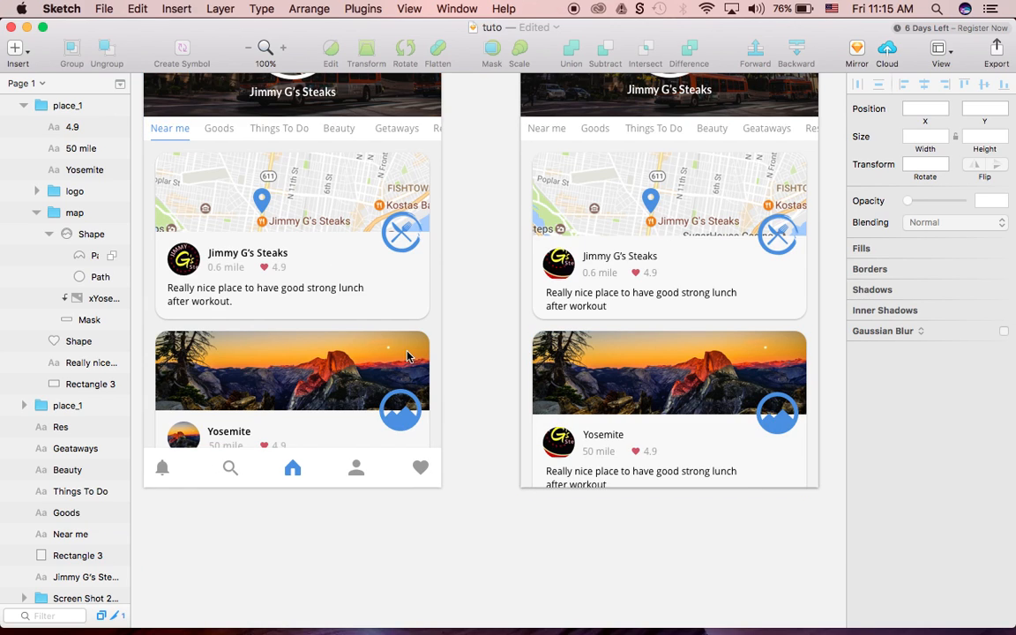
click(16, 48)
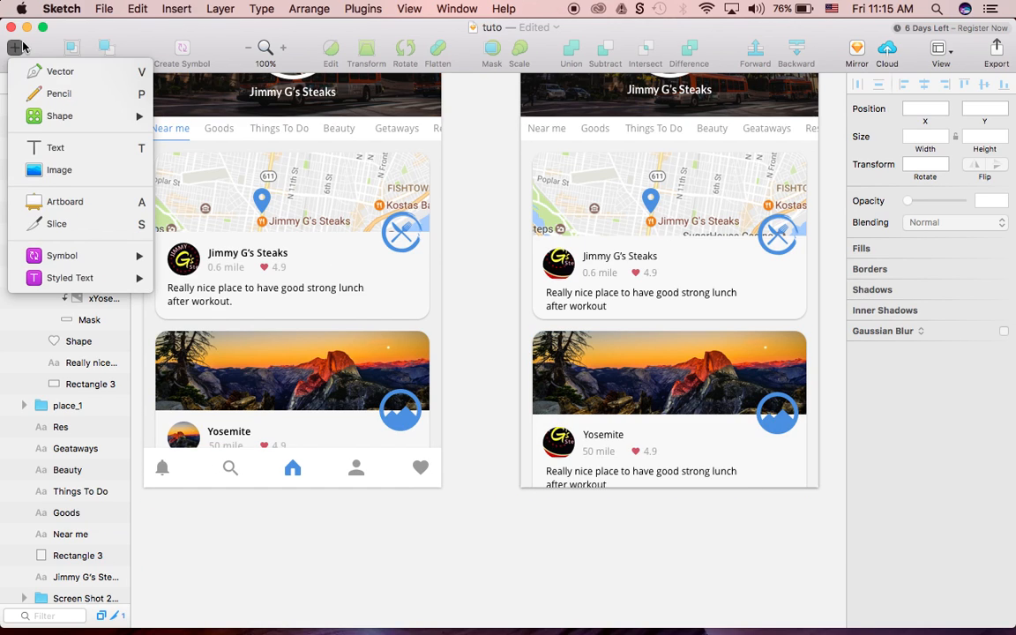
mouse_move(61, 116)
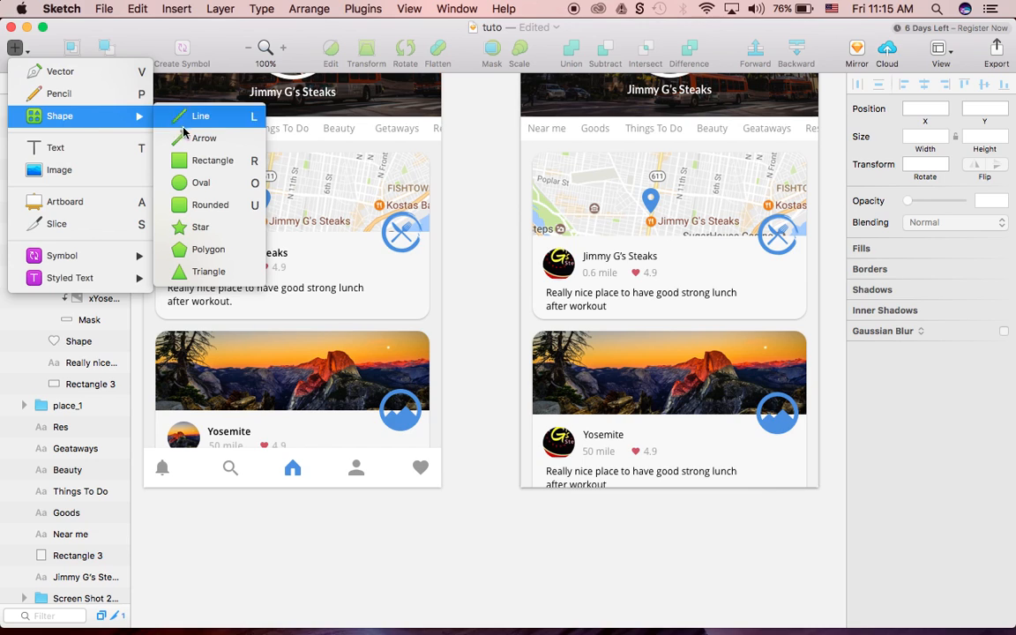
click(181, 159)
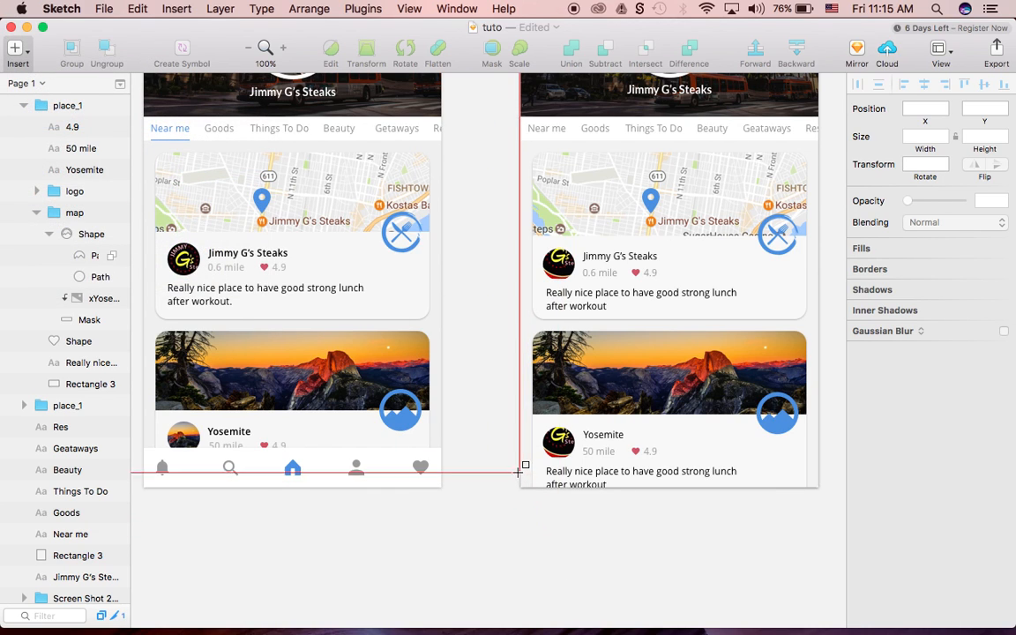
mouse_move(520, 450)
mouse_down()
mouse_move(794, 472)
mouse_move(819, 498)
mouse_up()
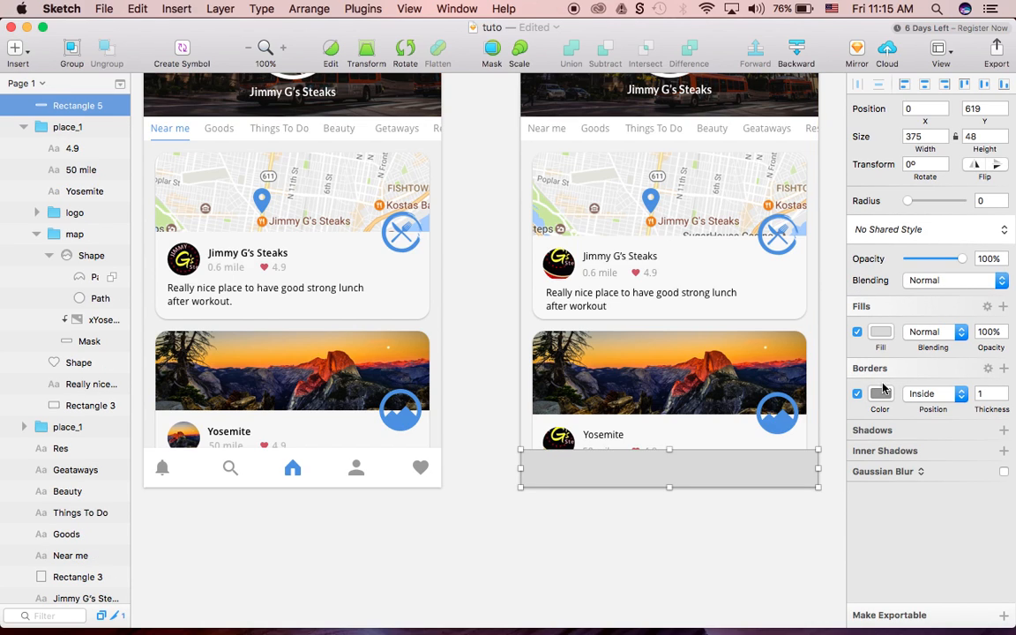
- Remove the footer rectangle's border and fill it with white, FFFFFF
click(859, 394)
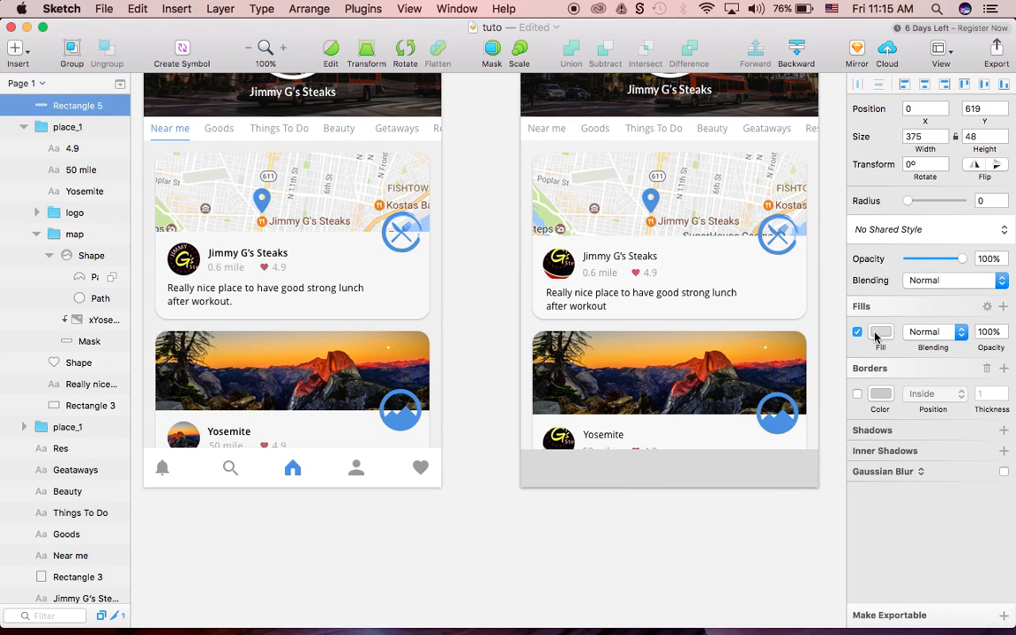
click(881, 331)
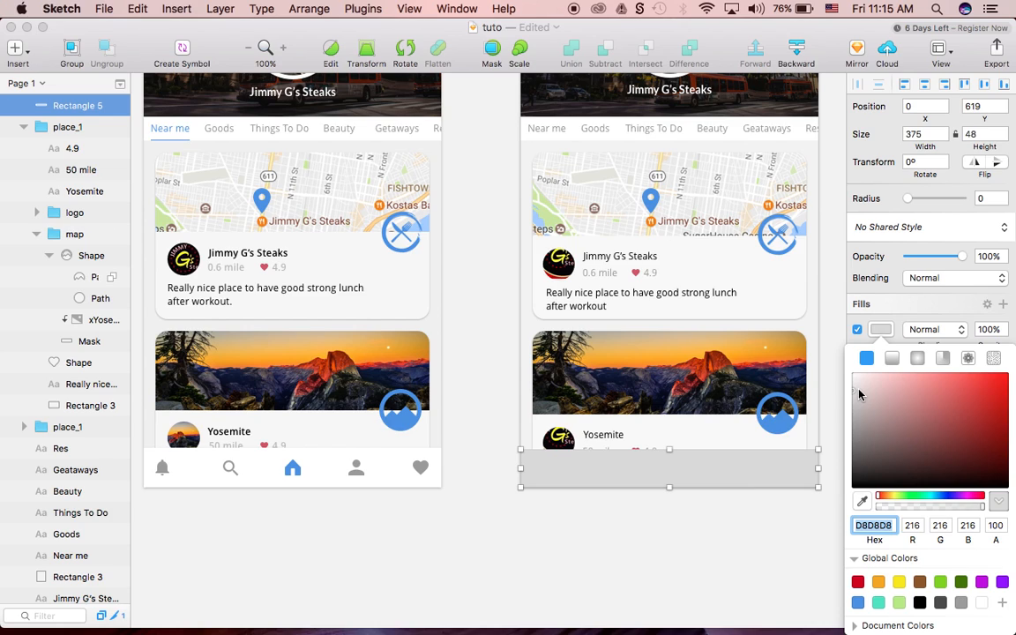
drag(883, 384, 842, 331)
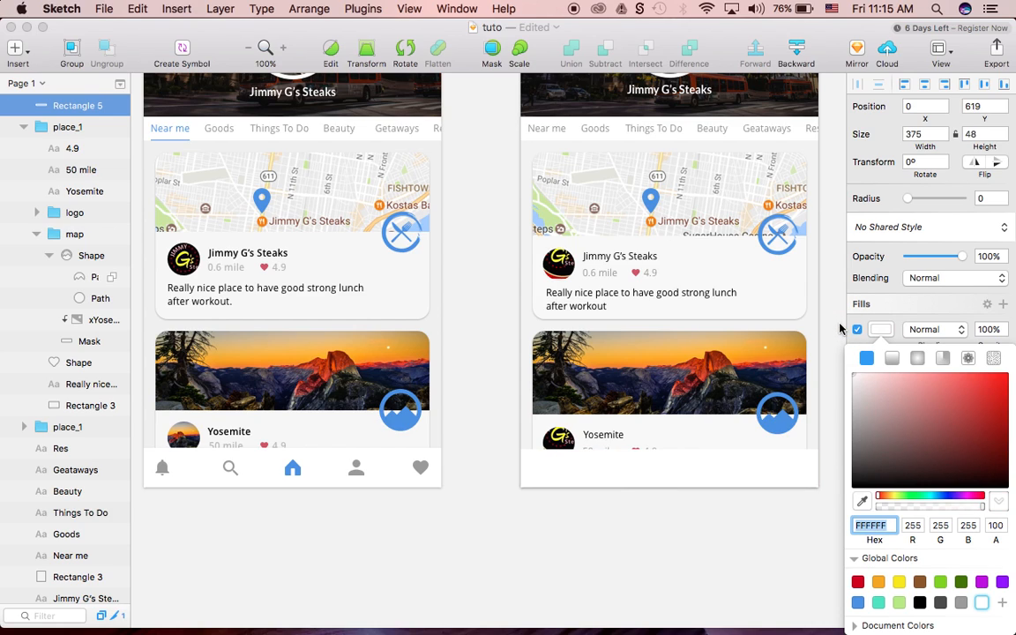
click(890, 337)
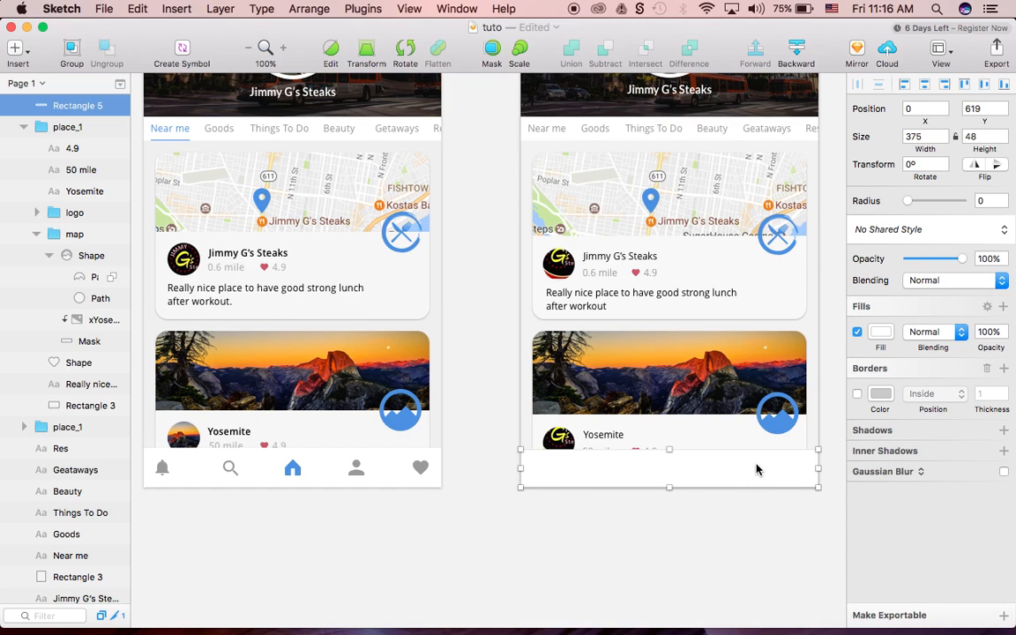
- Add a shadow to the white footer rectangle with X 0, Y 0, blur 2 and spread 0
click(900, 434)
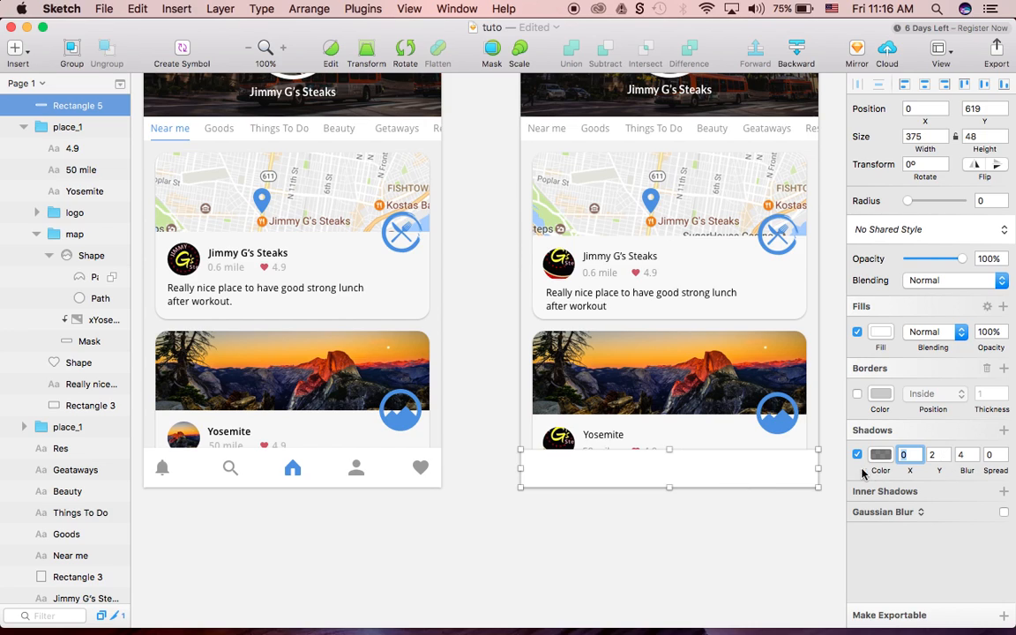
click(948, 459)
click(948, 459)
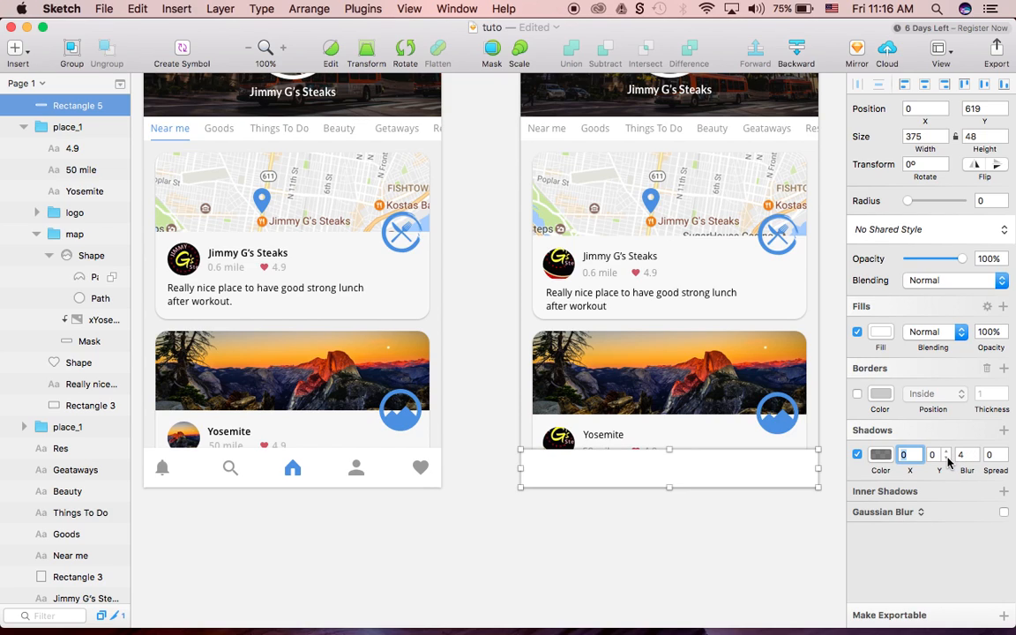
click(947, 459)
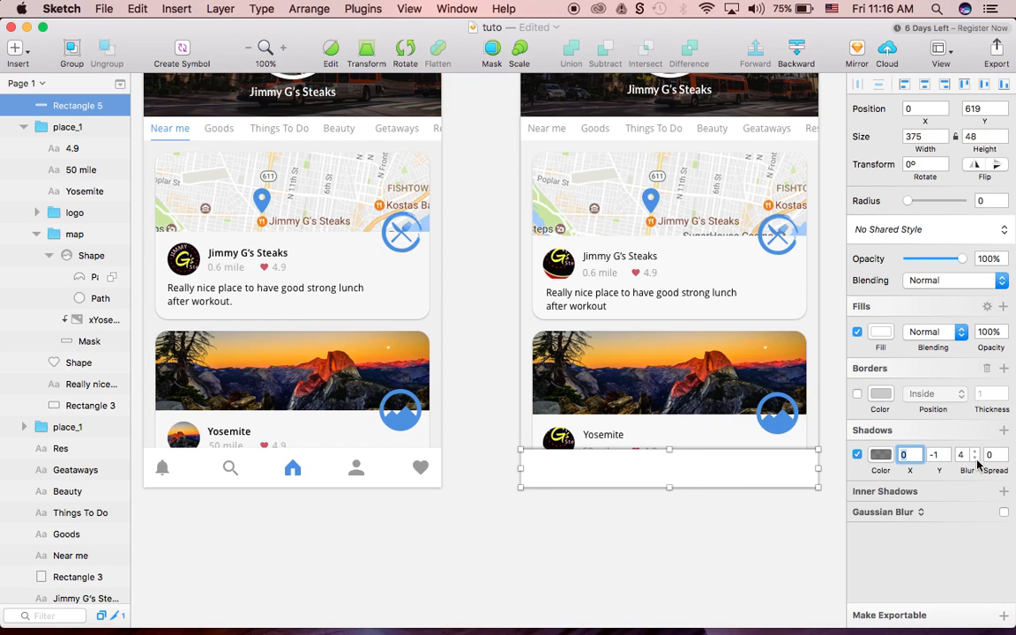
click(976, 461)
click(976, 460)
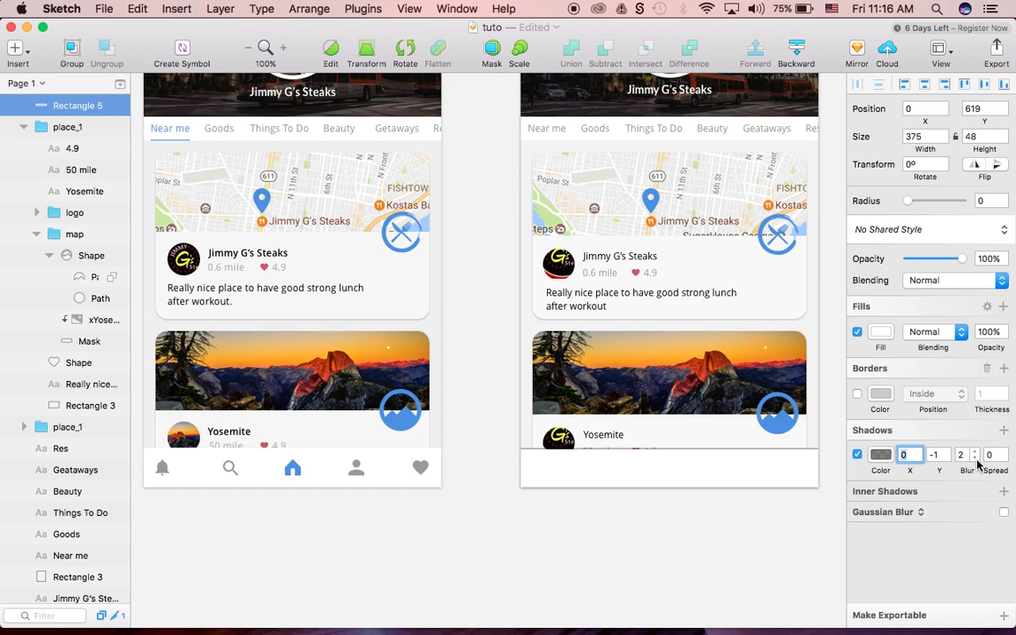
click(976, 461)
click(975, 453)
click(949, 452)
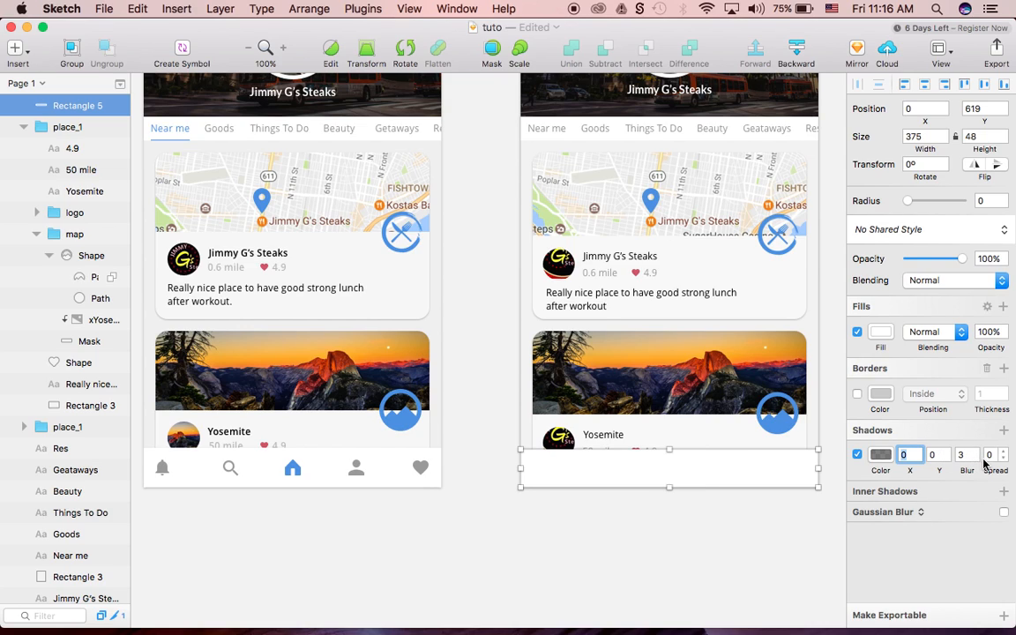
click(977, 462)
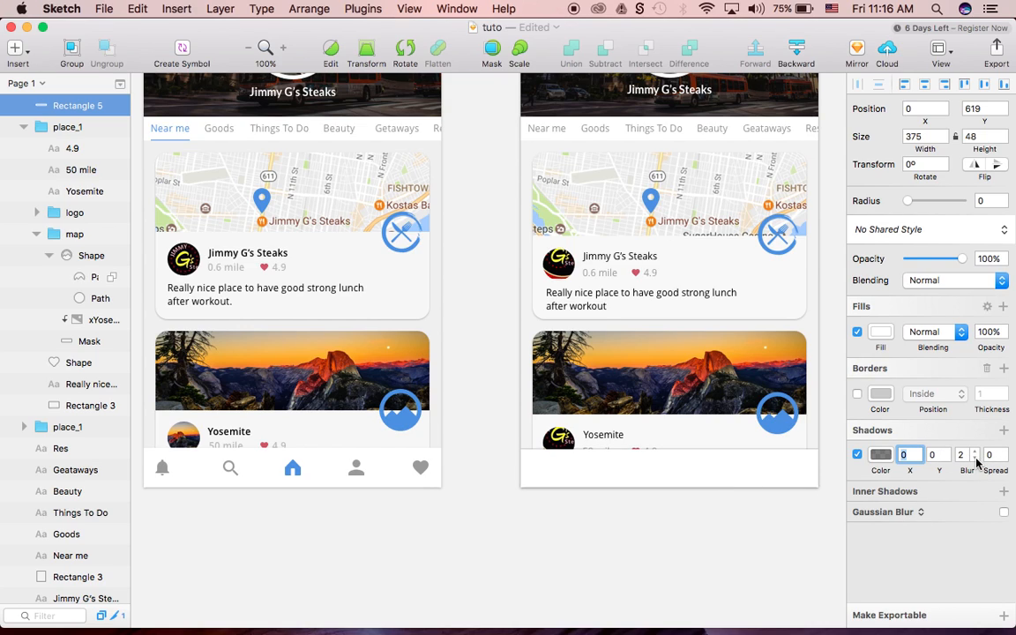
click(977, 462)
click(682, 567)
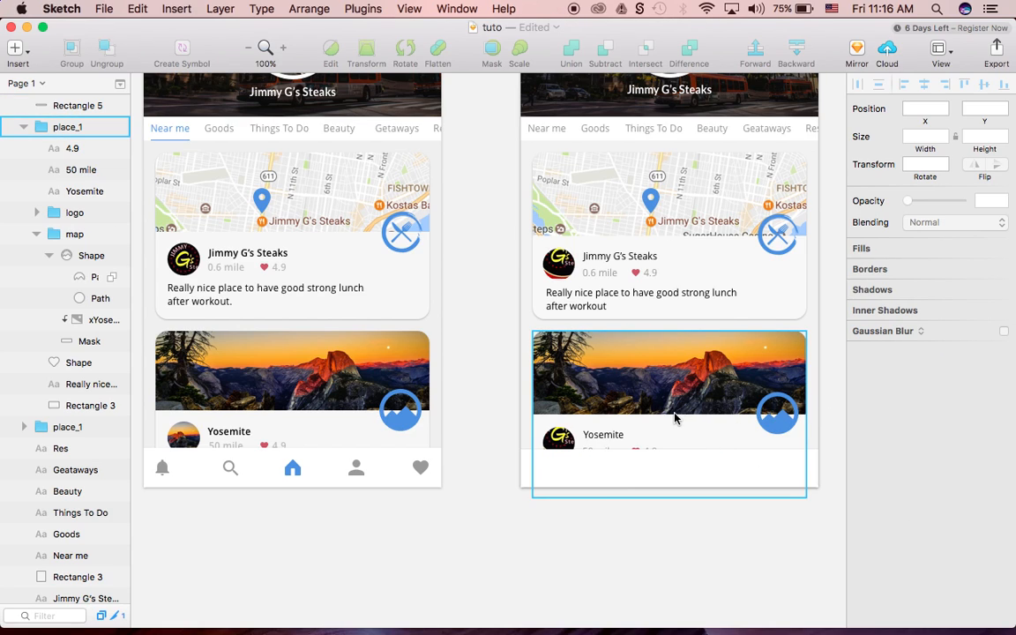
- Paste a copy of the Yosemite photo into the second card's logo group and delete the old logo image there
super+click(622, 401)
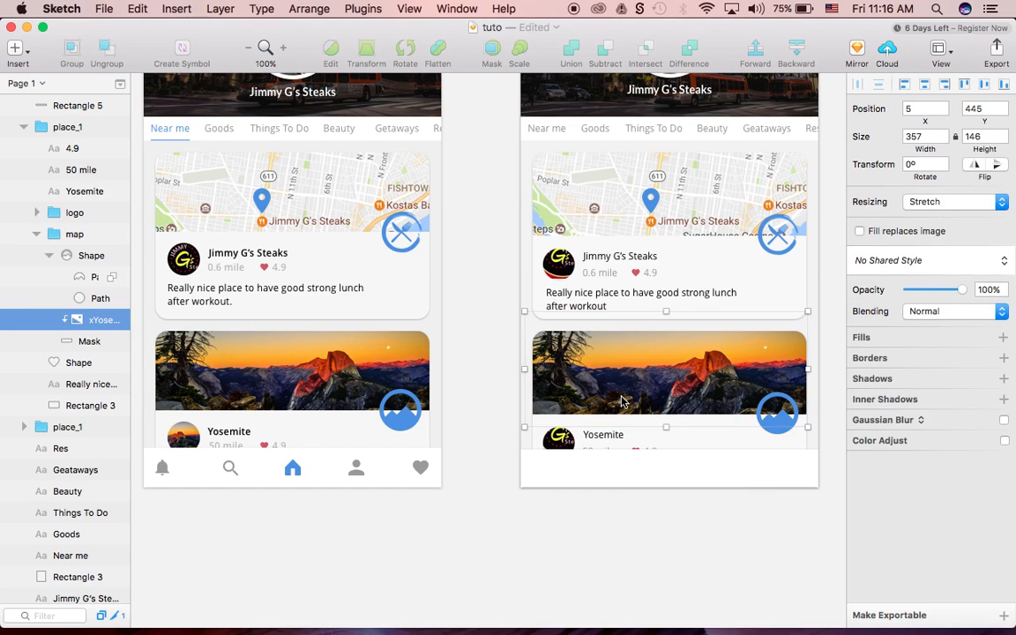
super+click(559, 438)
key(super+v)
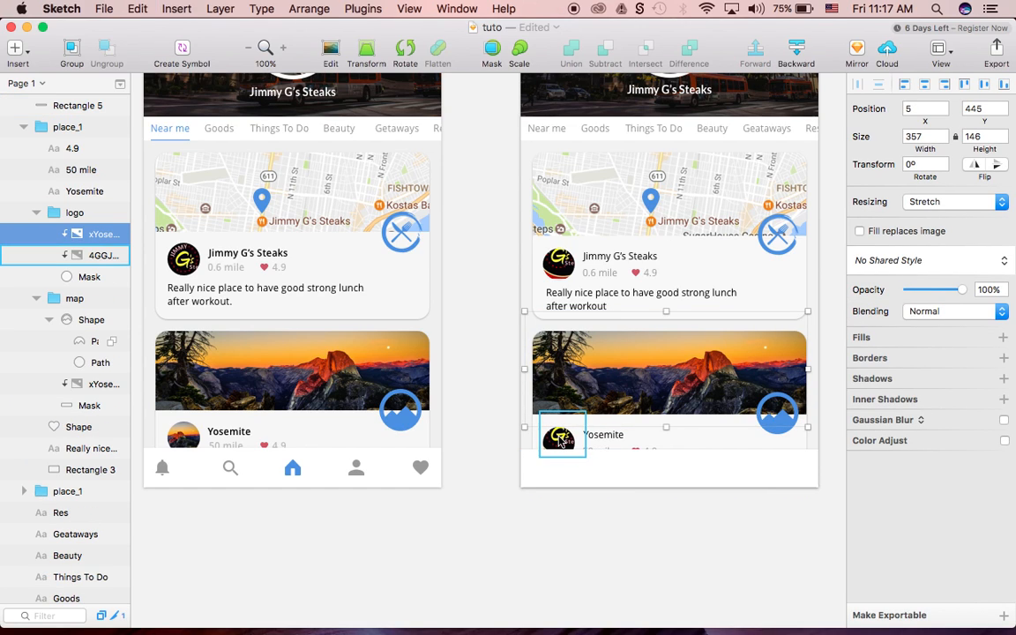
key(shift+Down)
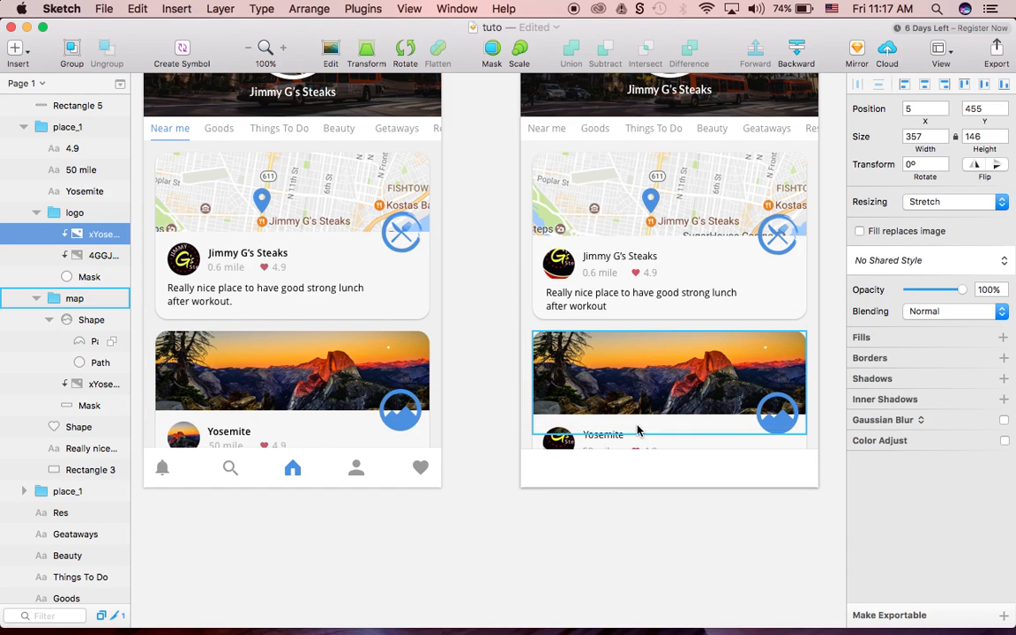
click(91, 256)
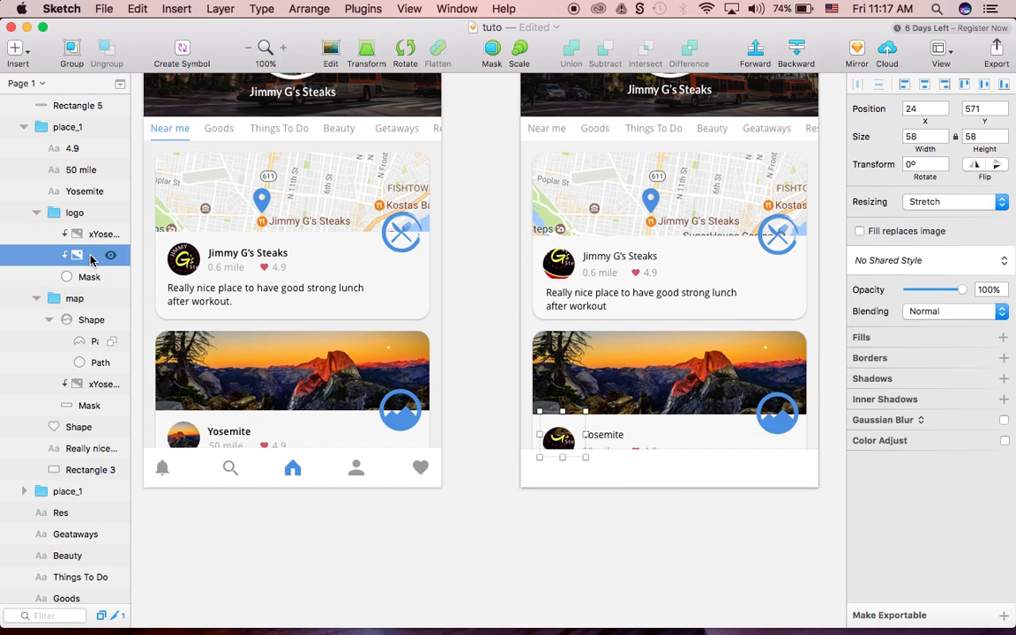
key(Delete)
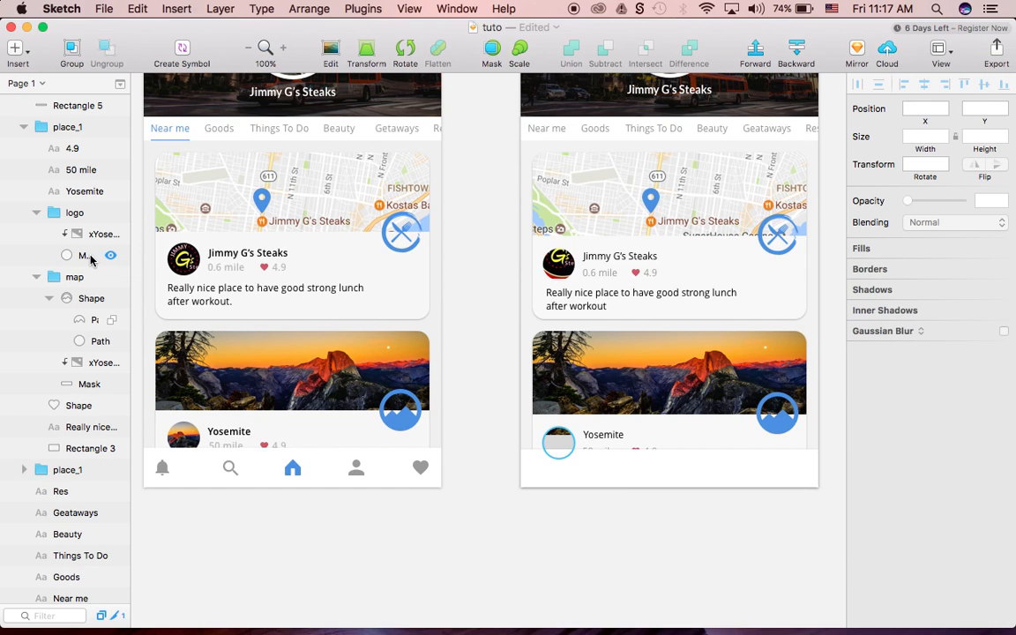
- Scale the logo's Yosemite photo down to about 99 x 40 px and position it at X -35, Y 591 inside the circular mask
click(92, 235)
key(shift+Down)
key(shift+Down)
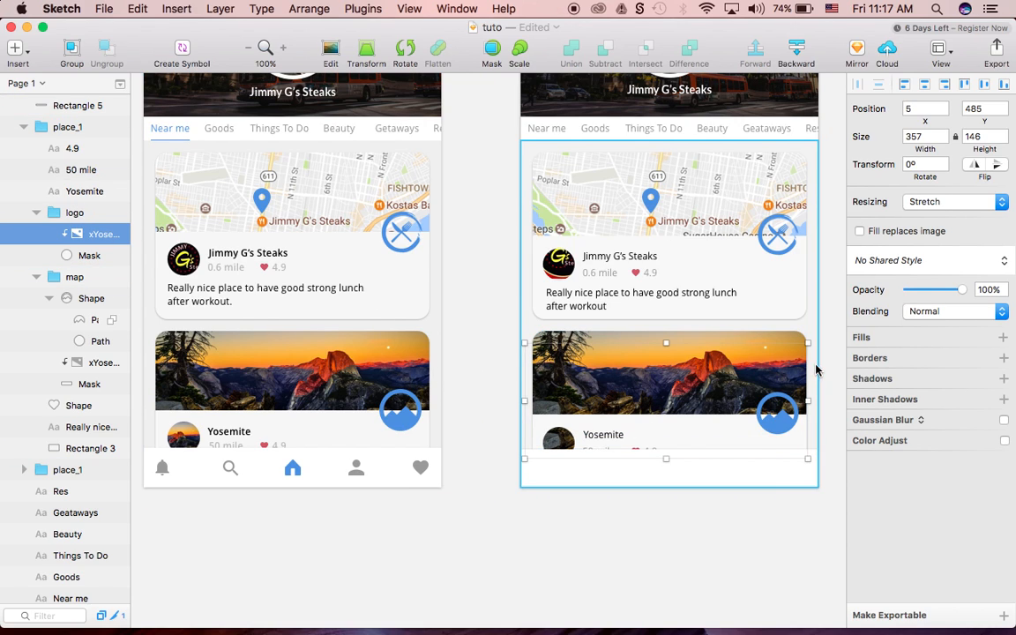
drag(805, 342, 604, 427)
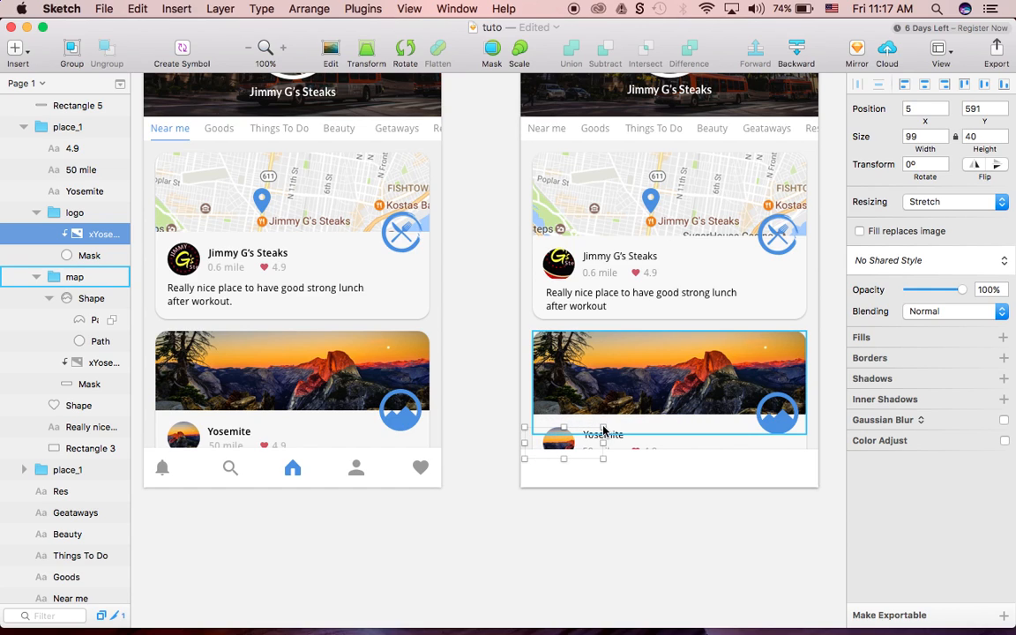
key(shift+Left)
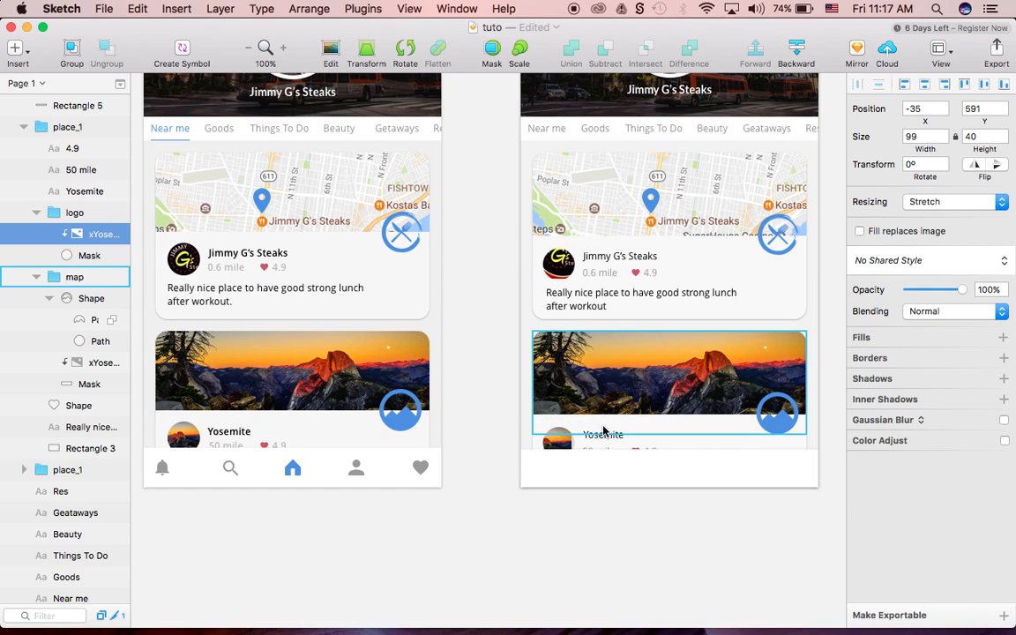
click(579, 517)
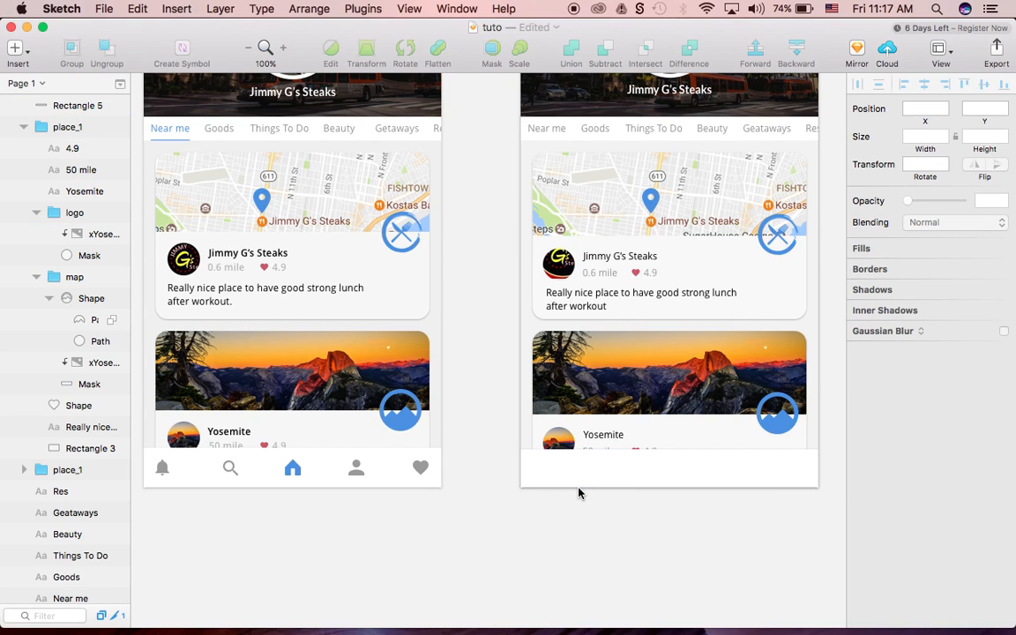
- Copy the bell, search, home, profile and heart icons from the iPhone 7 footer onto the new footer of iPhone 7 Copy 2
click(162, 474)
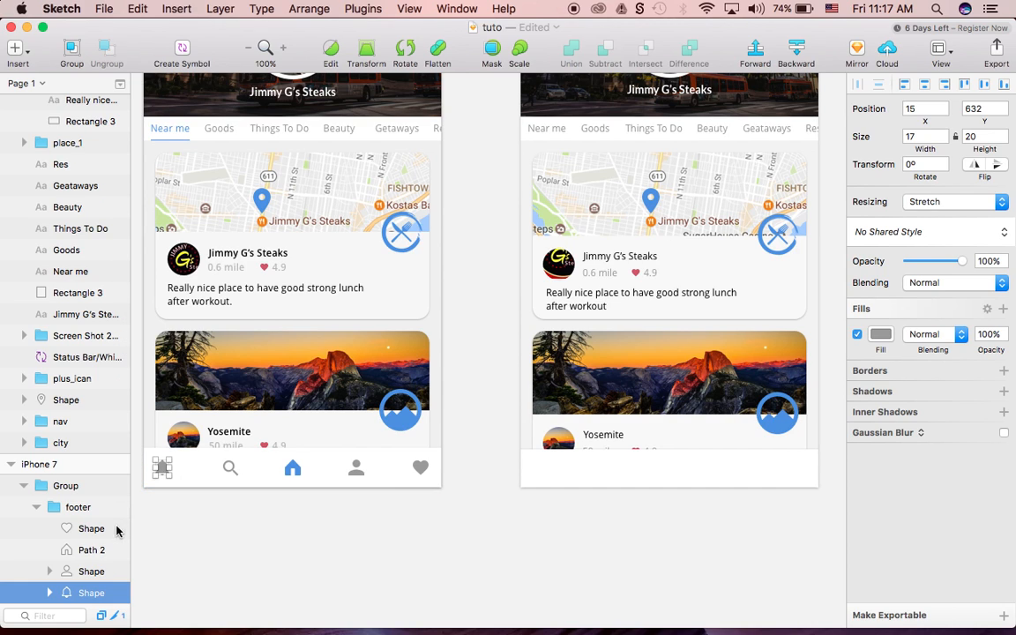
scroll(86, 541, down, 5)
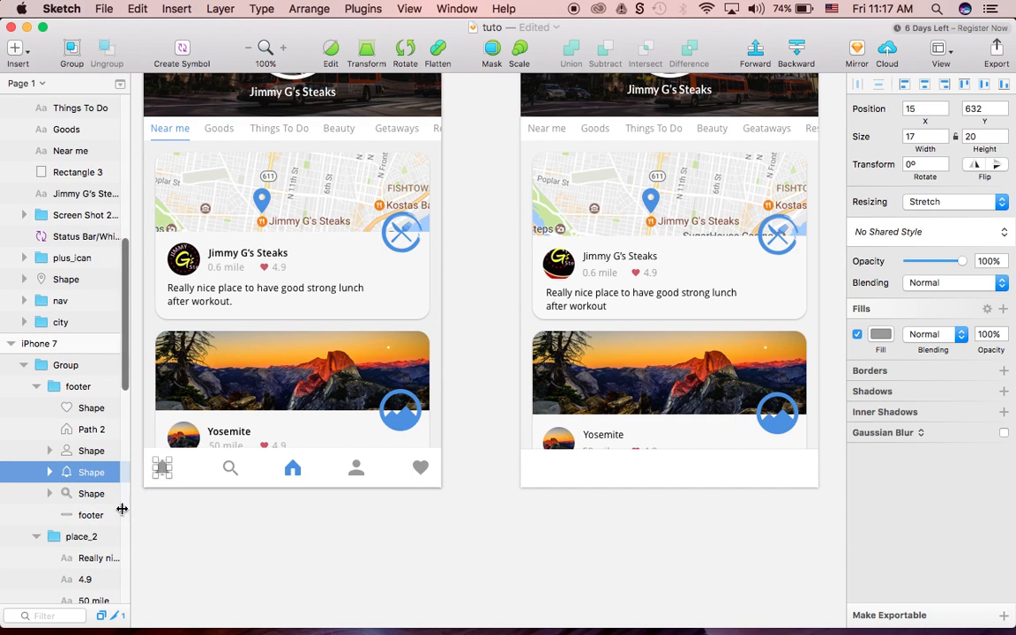
scroll(77, 516, down, 1)
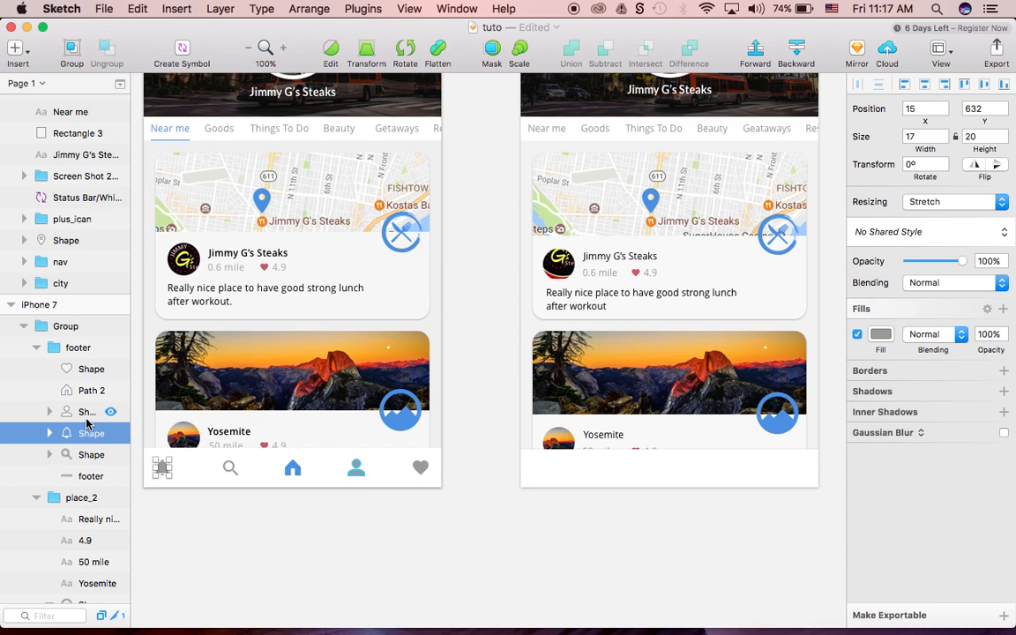
shift+click(86, 370)
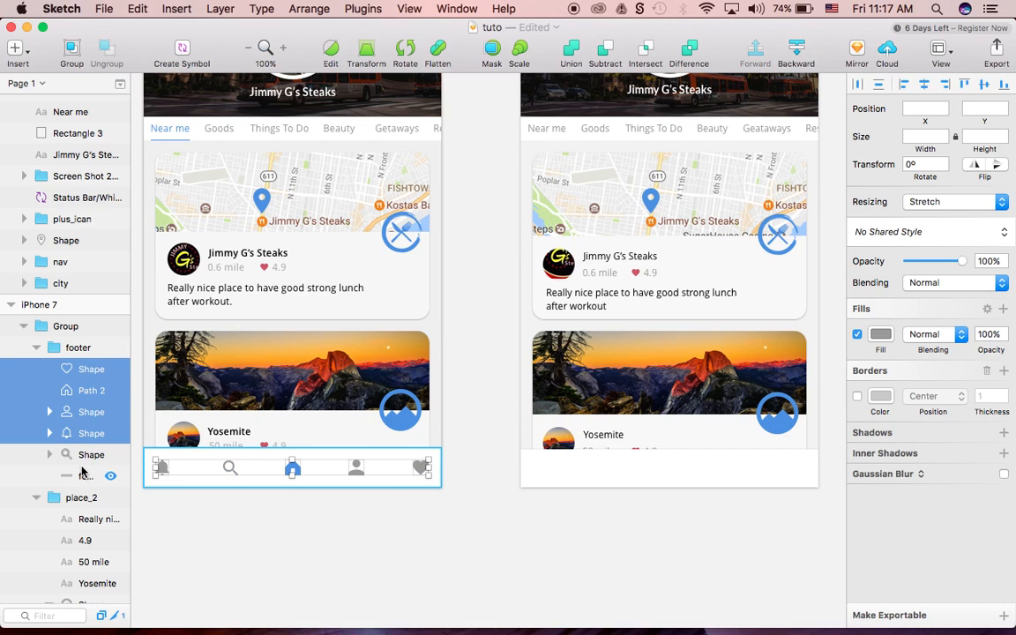
shift+click(84, 455)
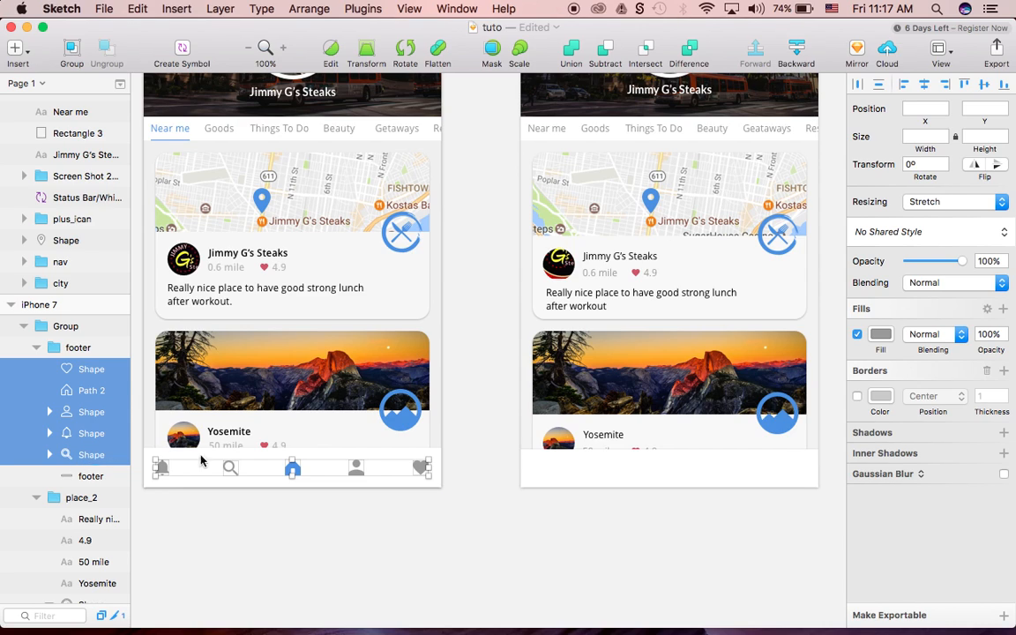
click(580, 497)
click(610, 482)
key(super+v)
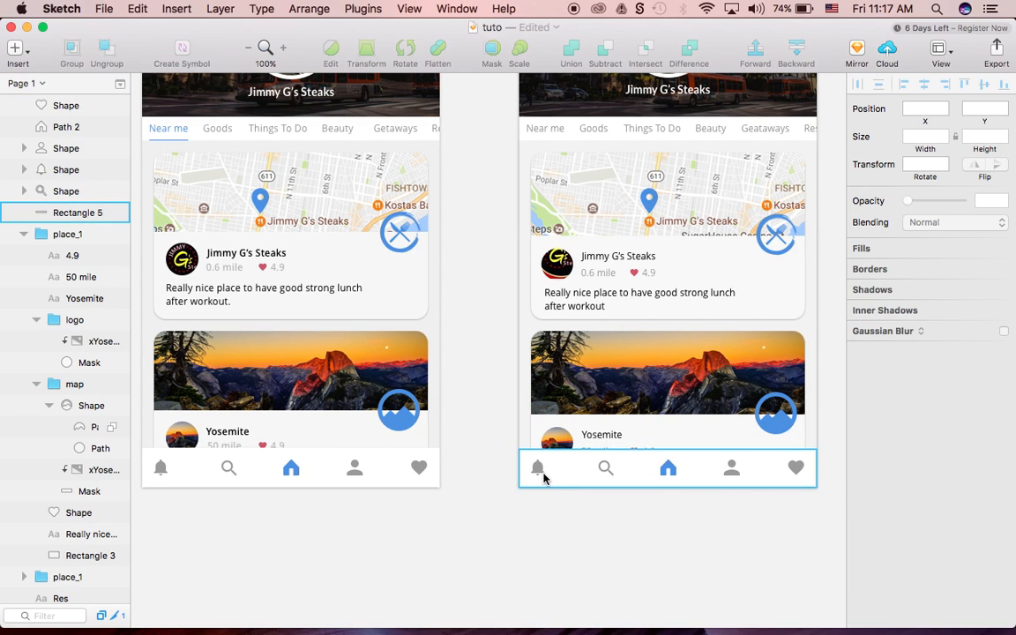
- Nudge the pasted bell icon horizontally to X 14 in the footer of iPhone 7 Copy 2
click(540, 475)
click(540, 474)
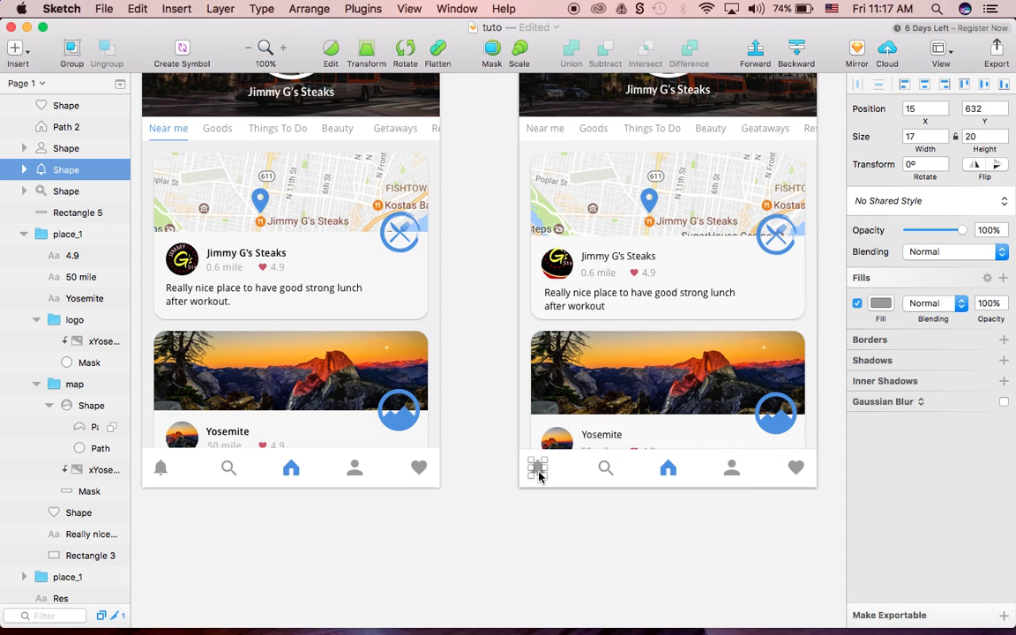
key(shift+Left)
key(Left)
key(Left)
key(Left)
key(Left)
key(Left)
key(shift+Right)
key(Right)
key(Right)
key(Right)
key(Right)
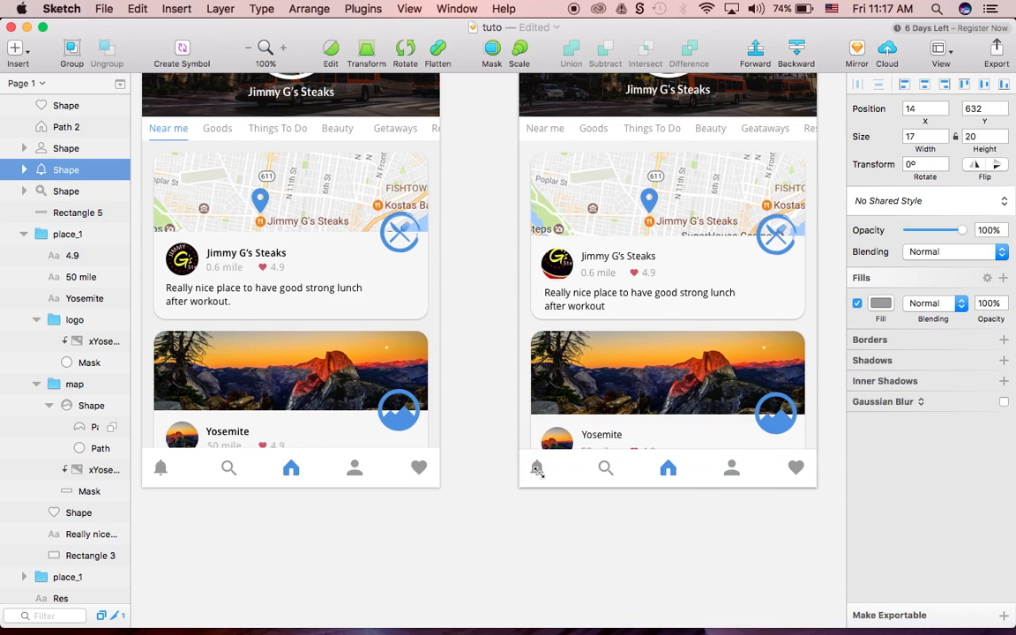
- Shift the pasted search icon horizontally to X 90 in the footer of iPhone 7 Copy 2
click(604, 473)
click(606, 472)
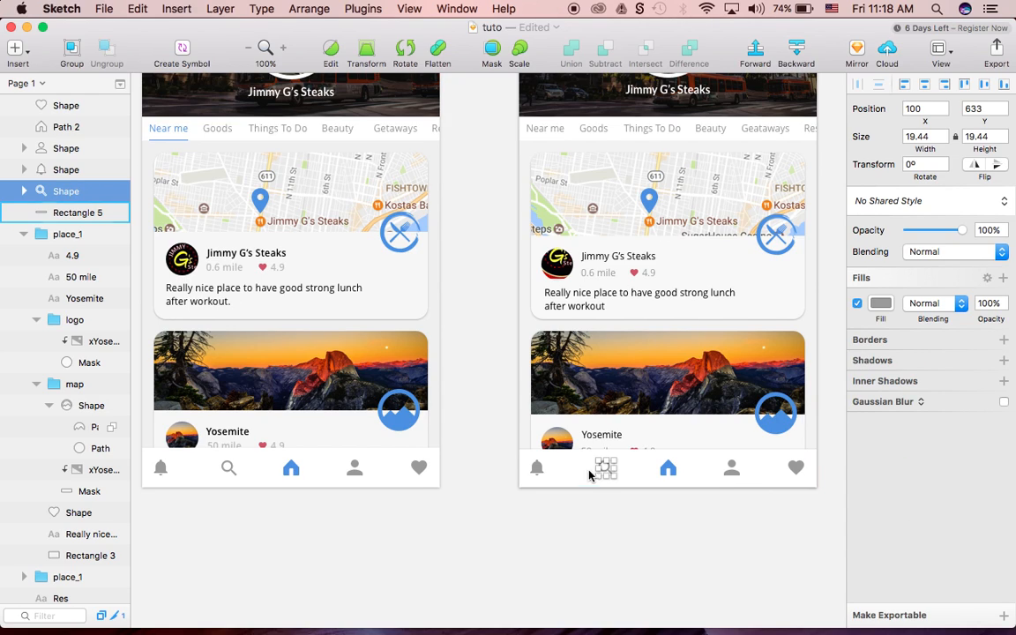
key(shift+Left)
key(shift+Left)
key(shift+Left)
key(shift+Left)
key(shift+Left)
key(shift+Left)
key(shift+Left)
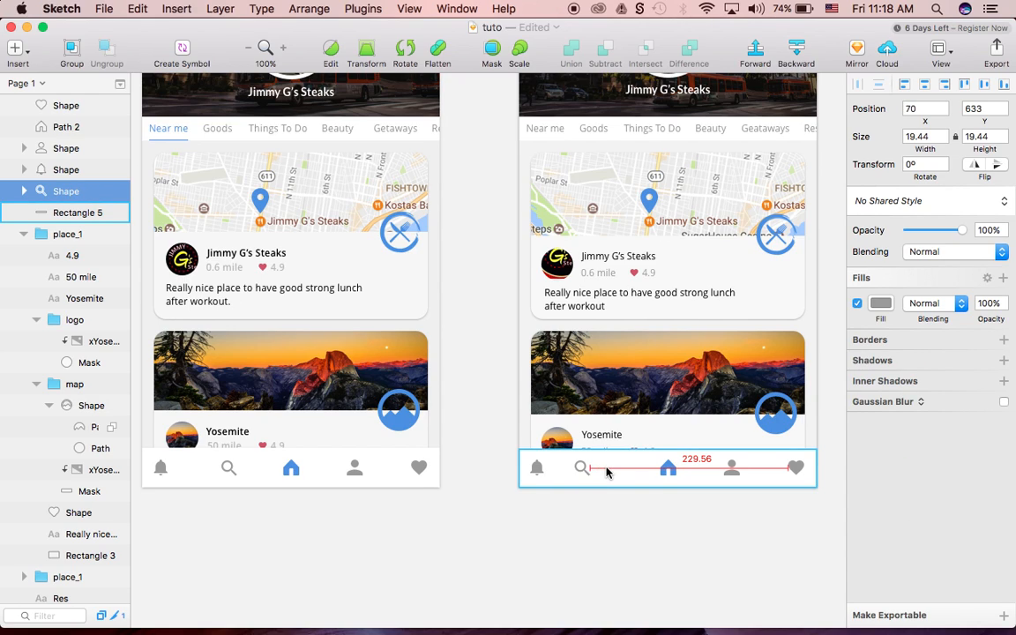
key(shift+Right)
key(shift+Right)
key(shift+Right)
key(shift+Right)
key(shift+Right)
key(shift+Right)
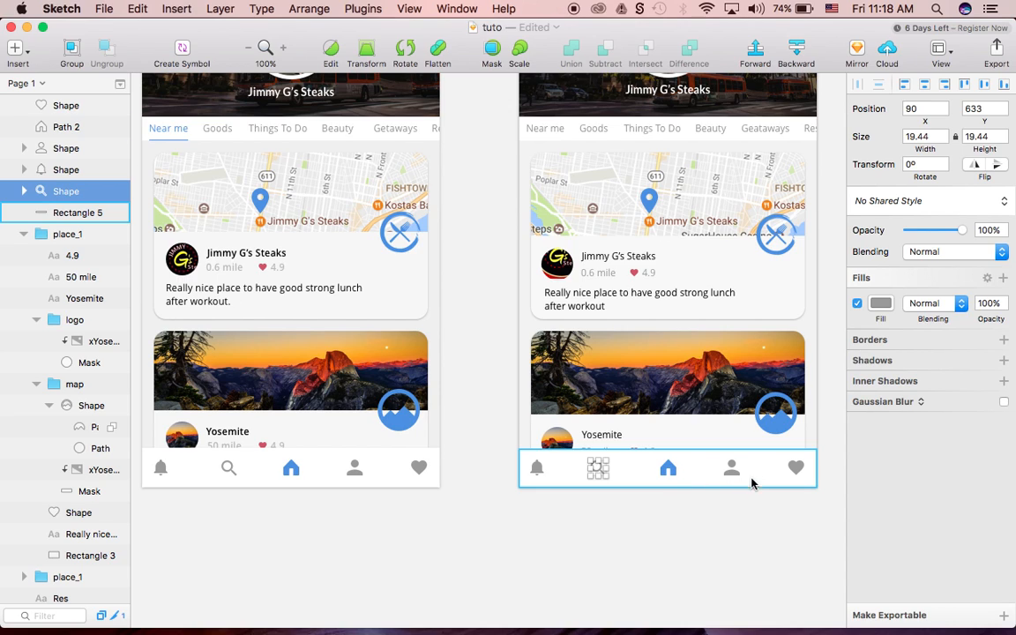
- Check the fill color of the pasted home icon in the footer of iPhone 7 Copy 2
click(668, 468)
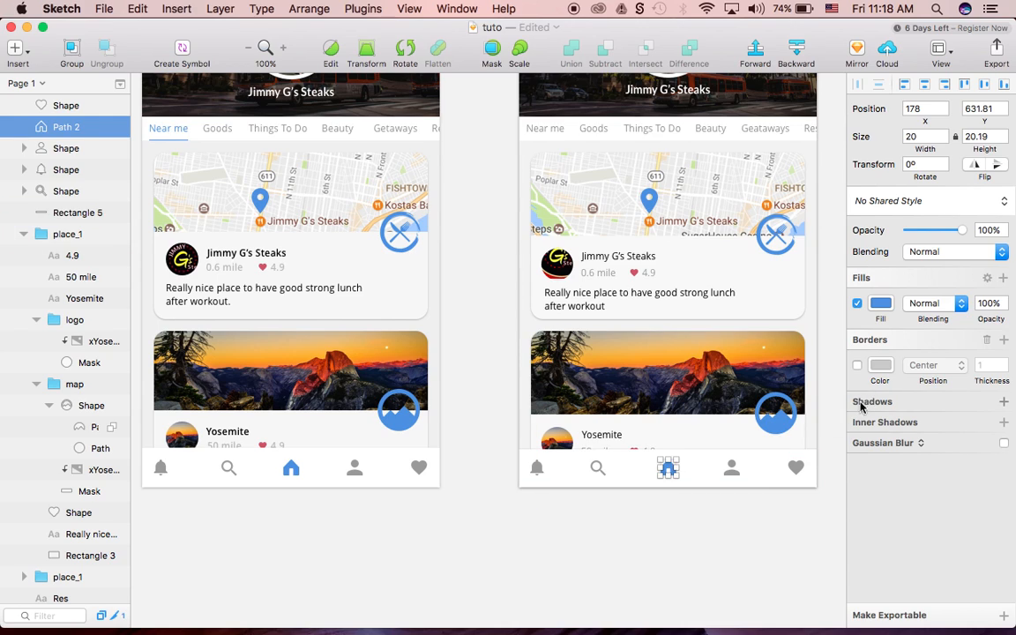
click(880, 302)
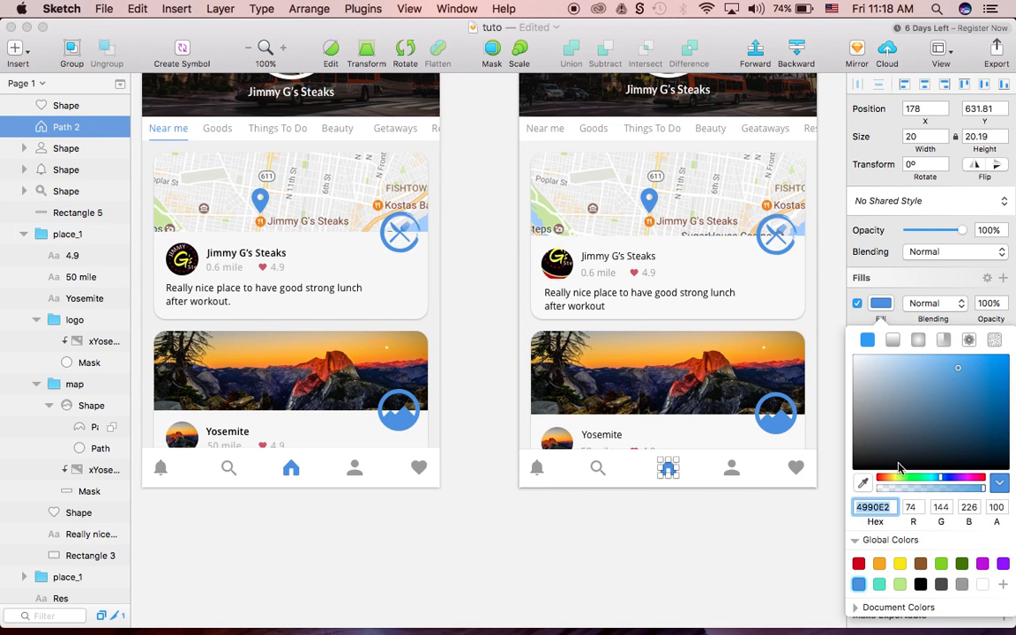
click(884, 302)
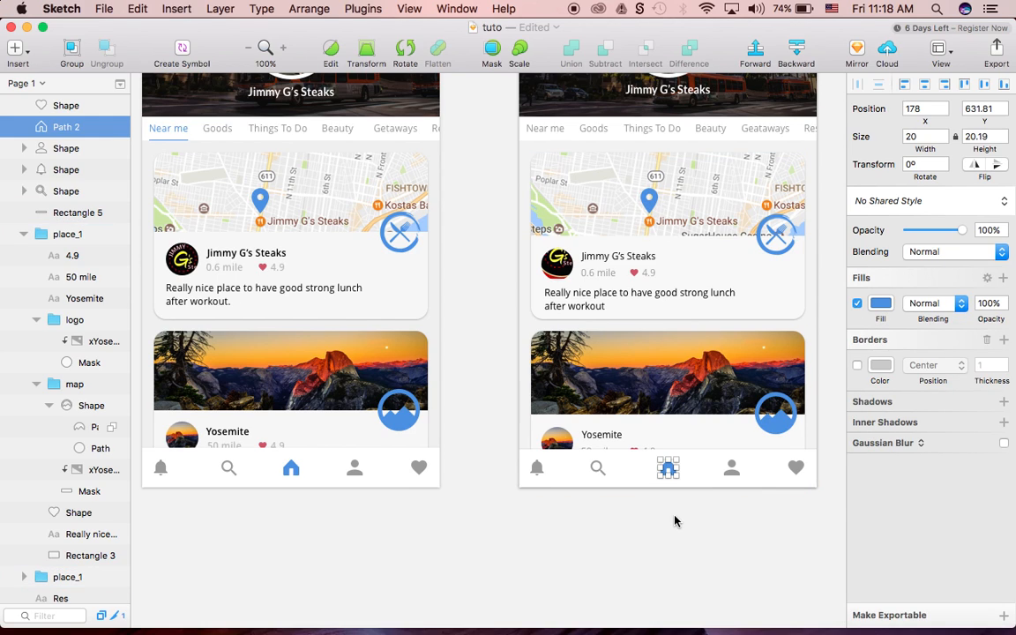
- Change the text color of the "Near me" tab label on iPhone 7 Copy 2 to blue, 4990E2
scroll(673, 522, up, 3)
scroll(672, 522, right, 3)
scroll(672, 522, up, 5)
scroll(672, 522, left, 3)
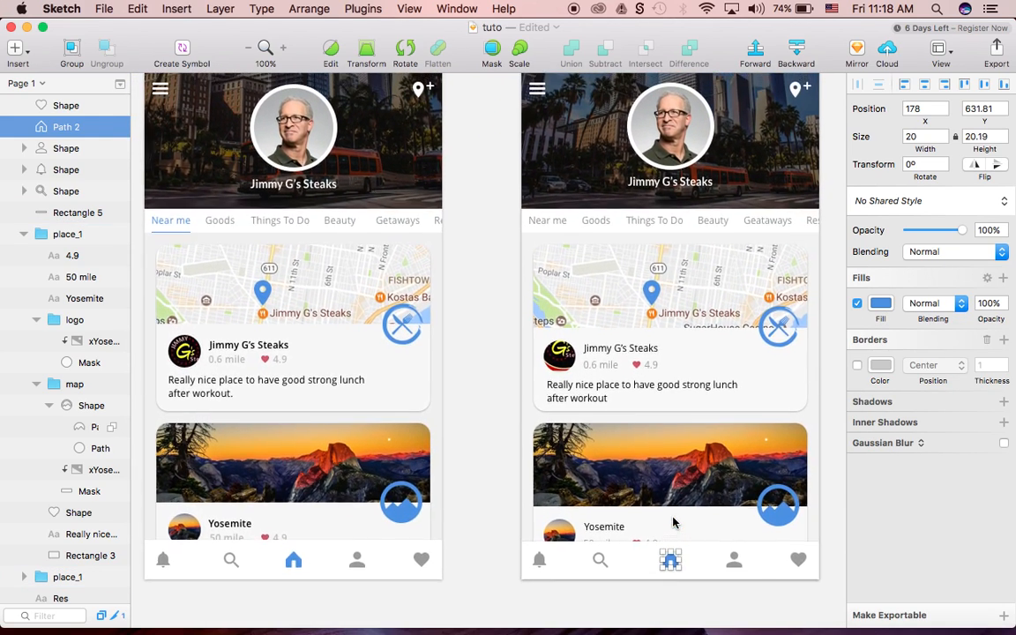
click(546, 222)
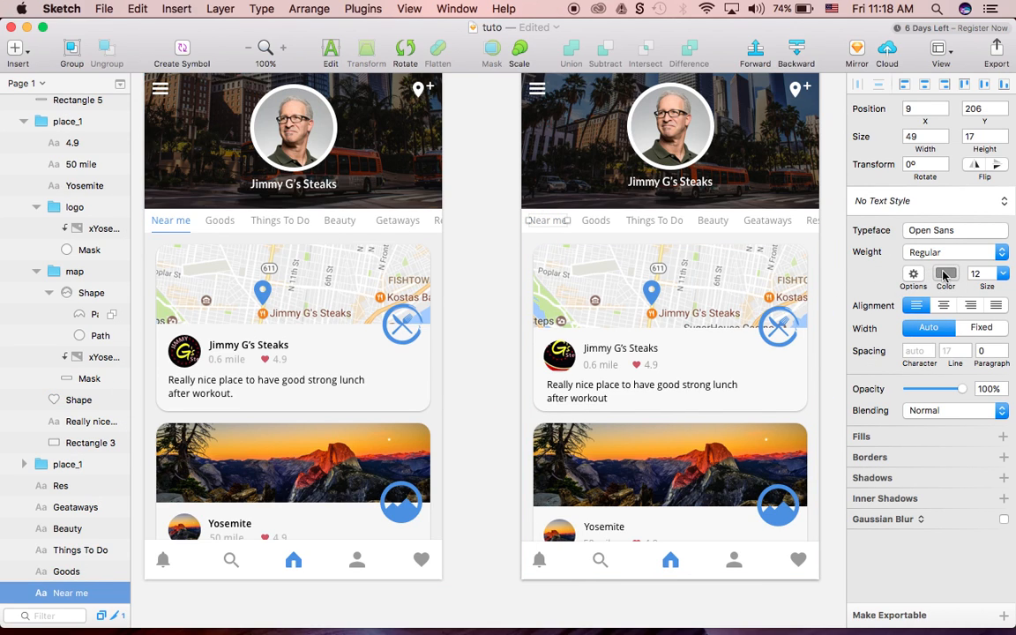
click(946, 274)
click(861, 534)
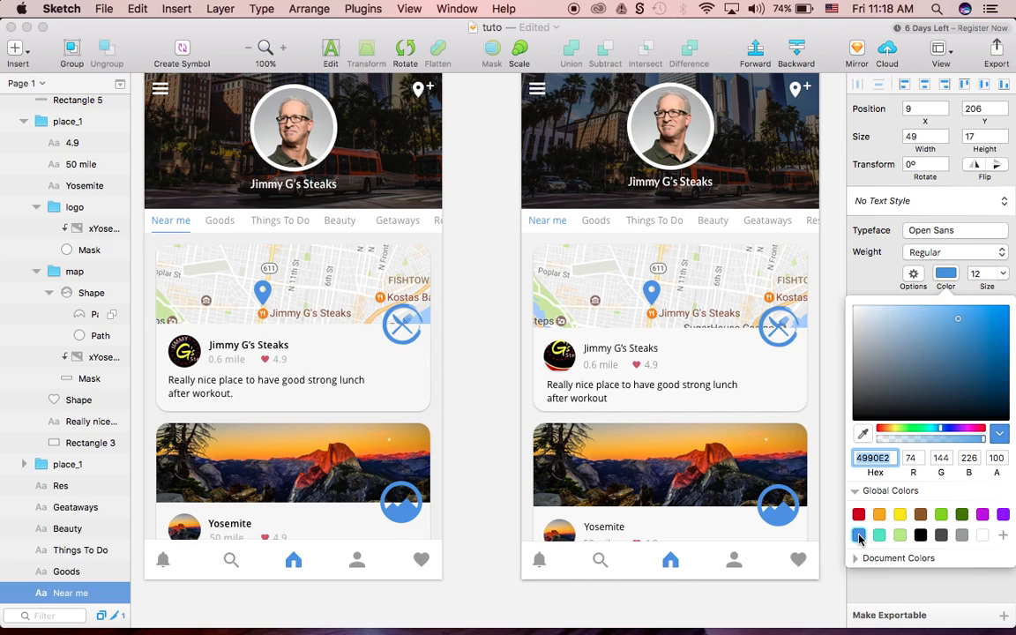
click(947, 276)
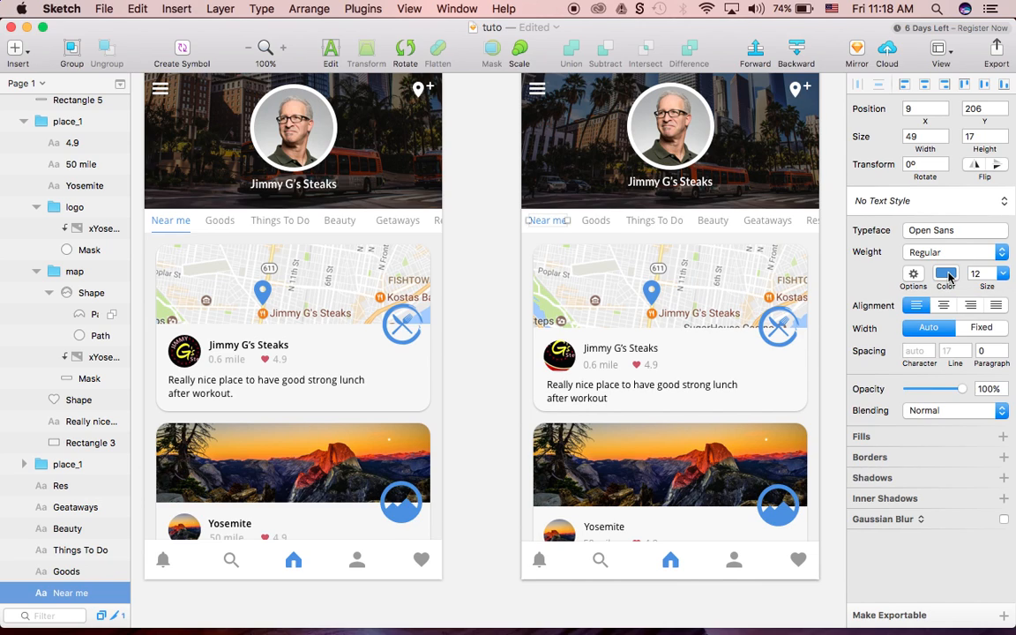
- Draw a horizontal line about 47 px long directly beneath the "Near me" tab label on iPhone 7 Copy 2
key(z)
drag(517, 195, 574, 243)
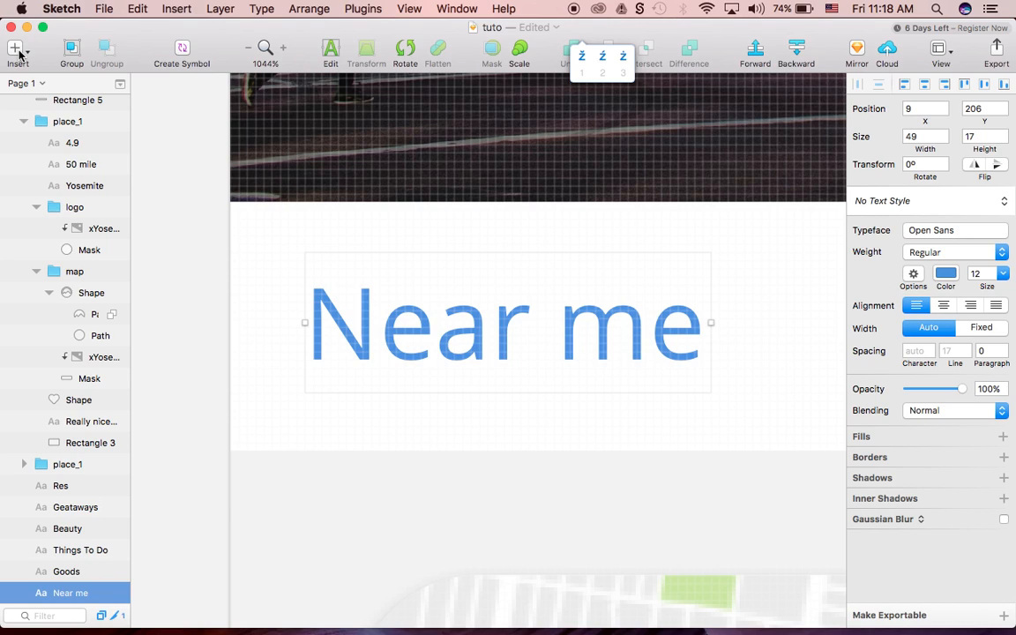
click(148, 170)
click(19, 53)
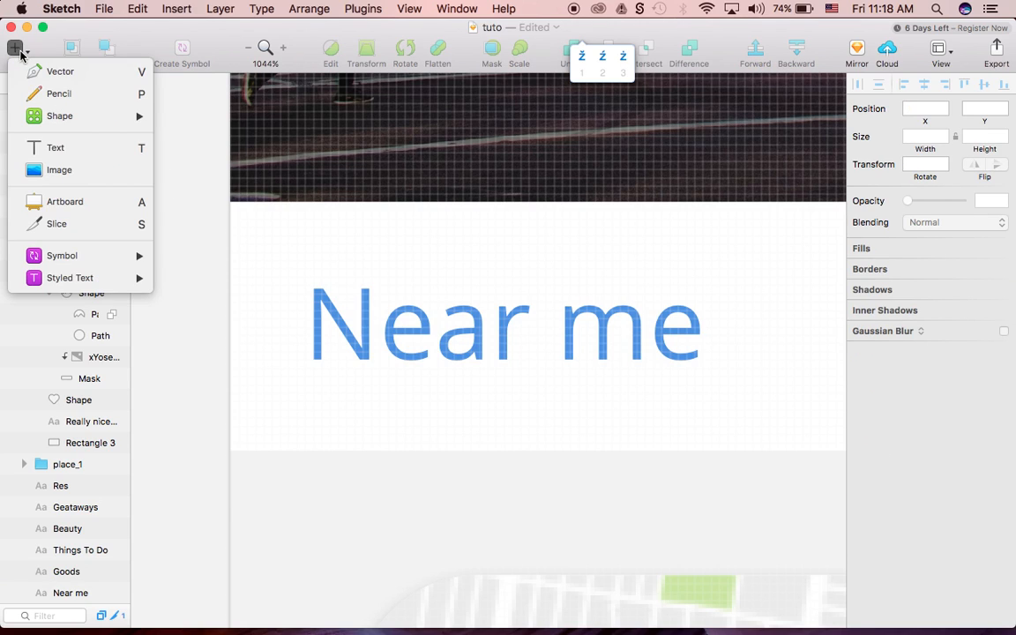
mouse_move(97, 112)
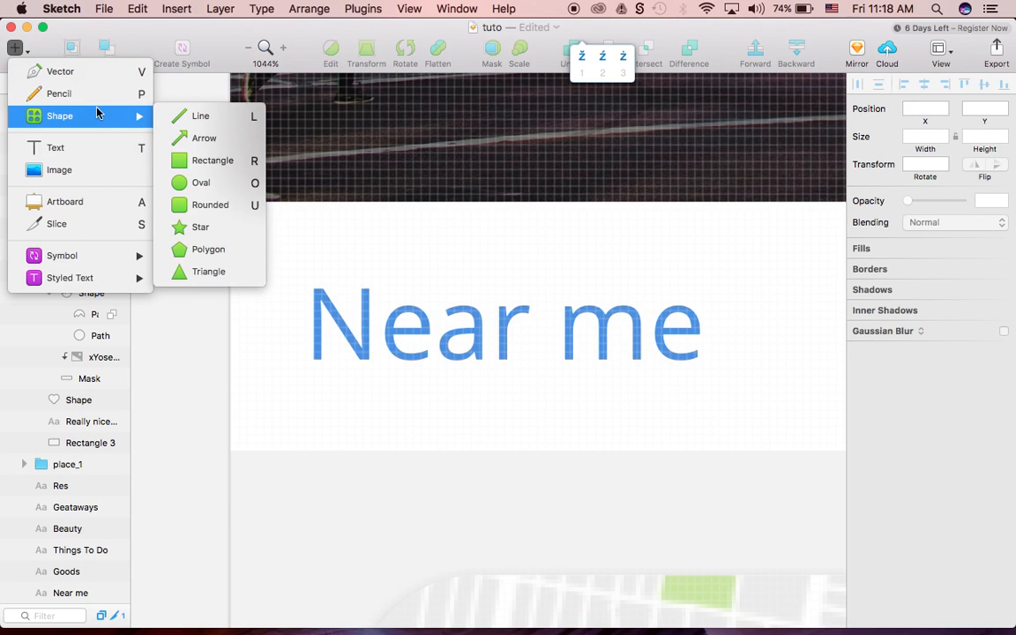
click(201, 115)
mouse_move(313, 365)
mouse_down()
mouse_move(644, 365)
mouse_move(704, 382)
mouse_up()
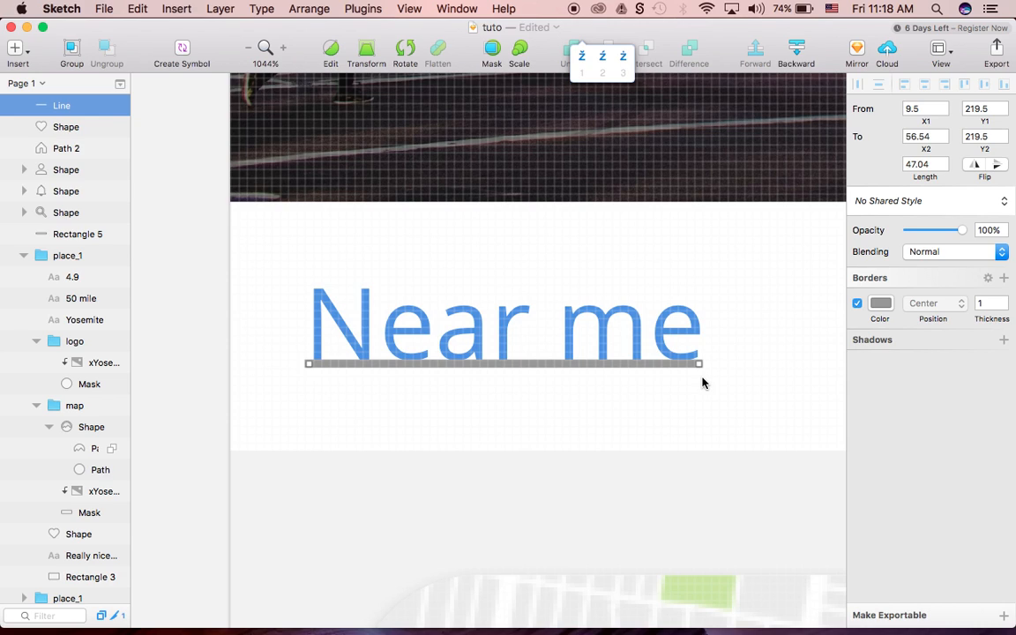
- Color the line under "Near me" blue, 4990E2, and move it down 10 px to Y 229.5 at the tab bar's lower edge
click(881, 303)
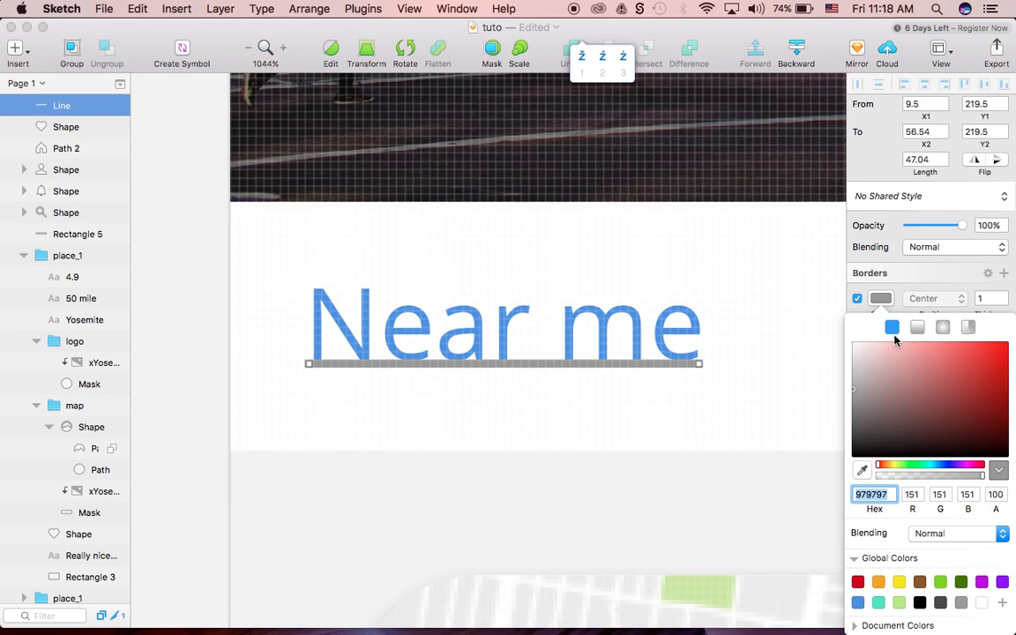
click(858, 603)
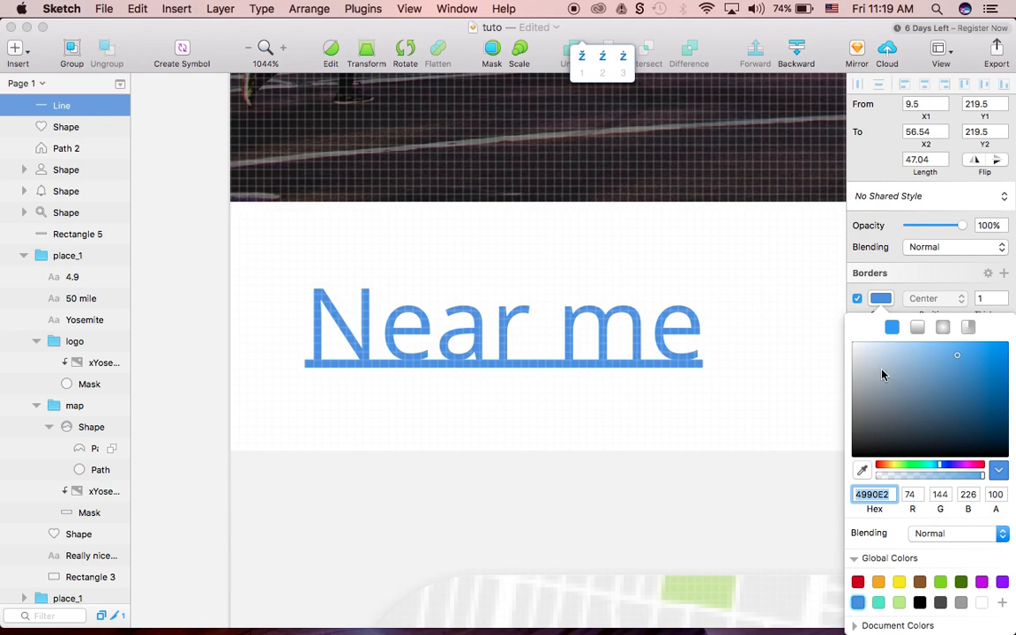
click(881, 303)
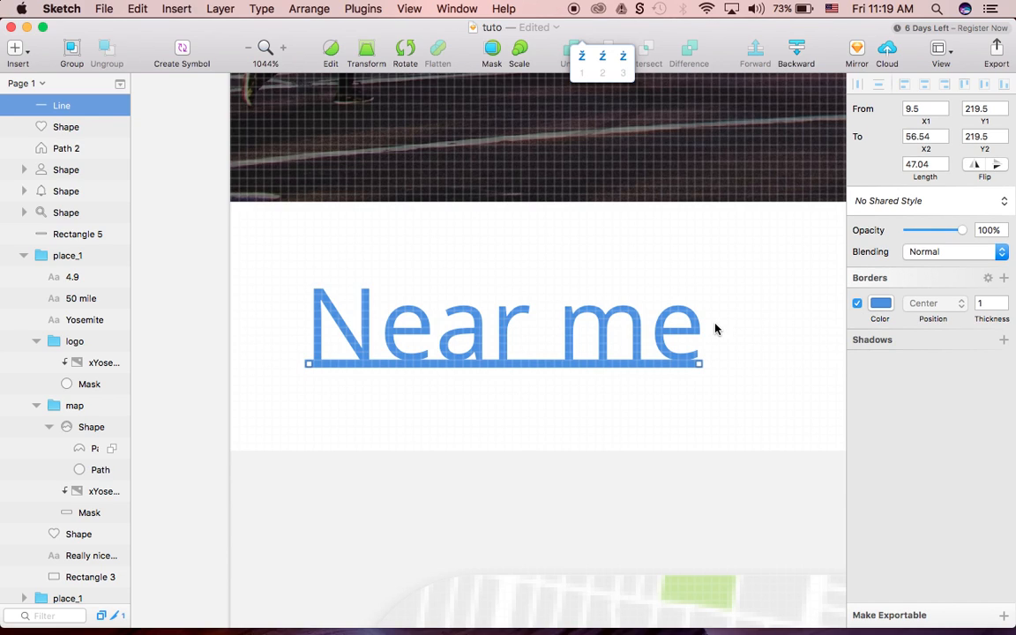
key(shift+Down)
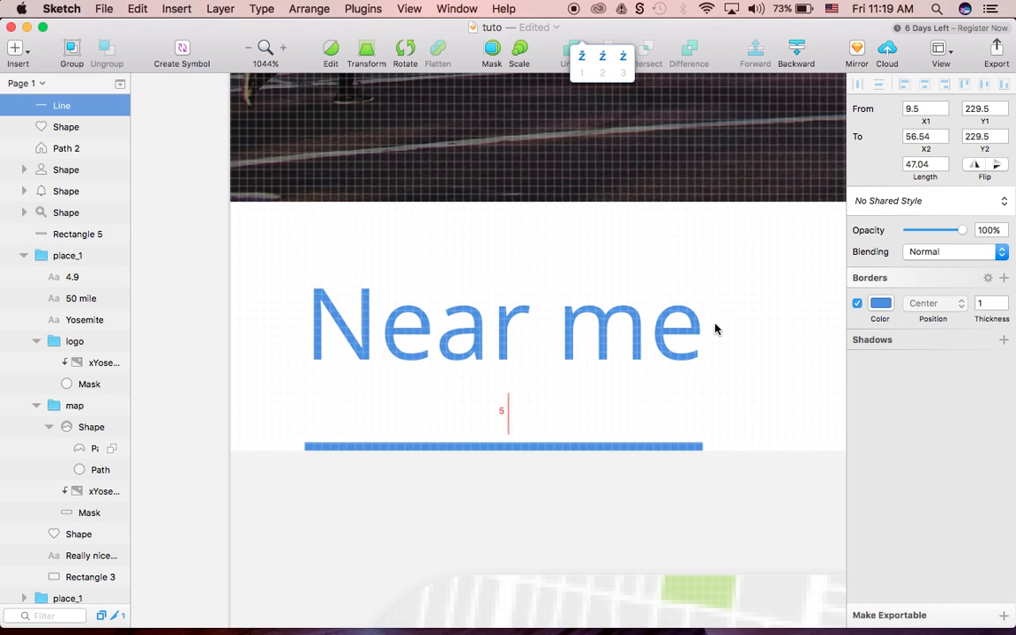
key(super+0)
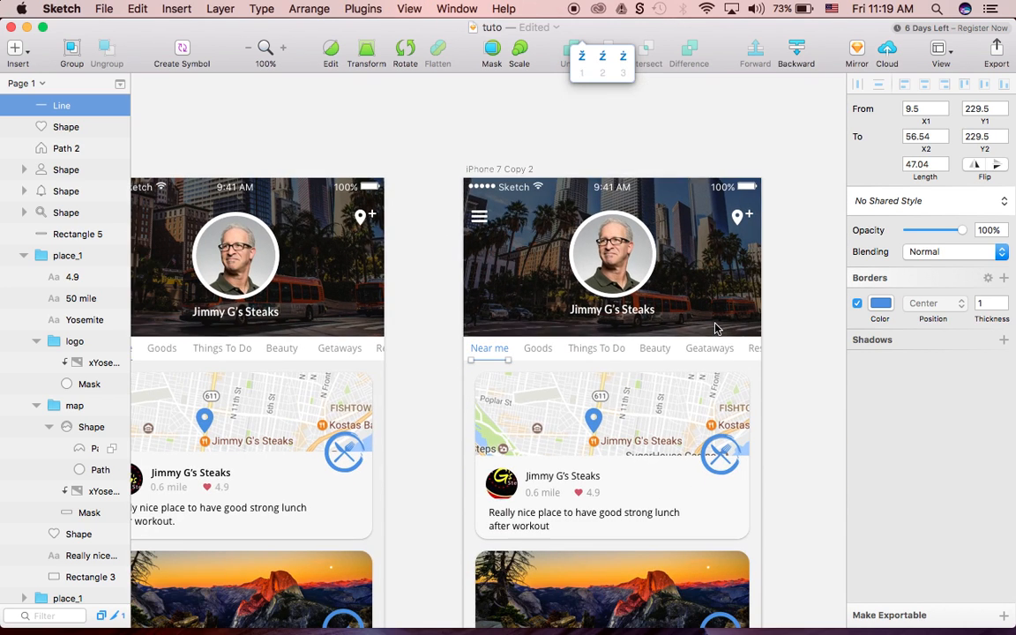
click(790, 356)
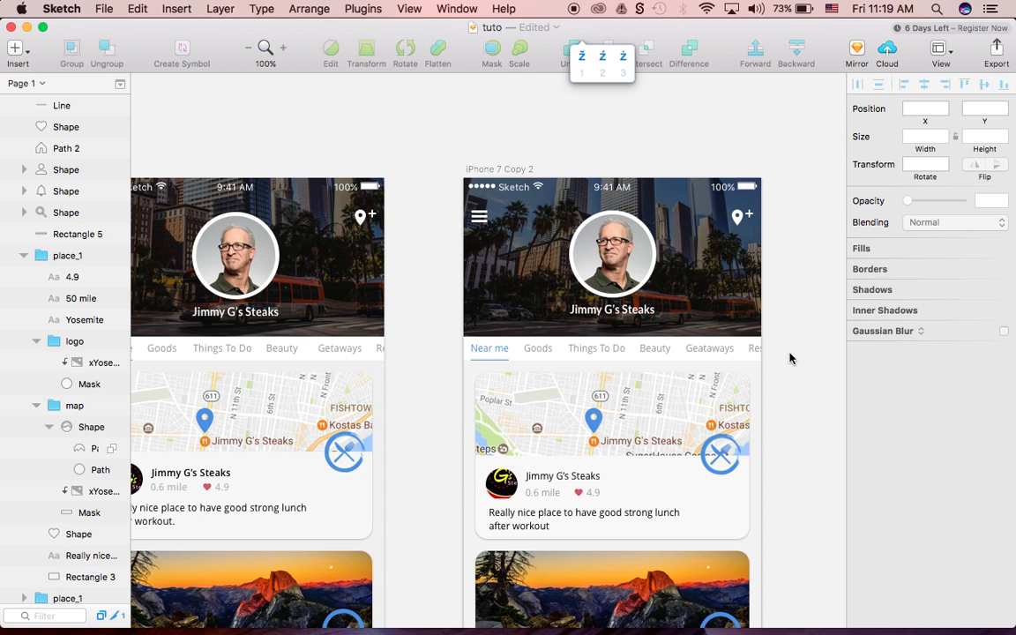
- Compare the rebuilt iPhone 7 Copy 2 screen with the original iPhone 7 artboard beside it
scroll(790, 357, down, 5)
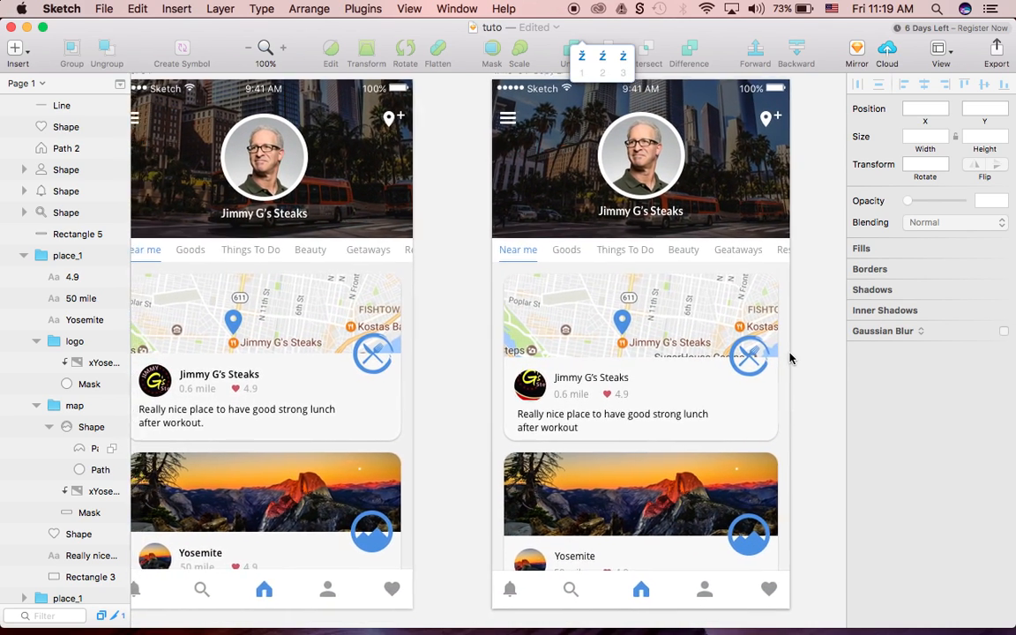
scroll(789, 356, left, 2)
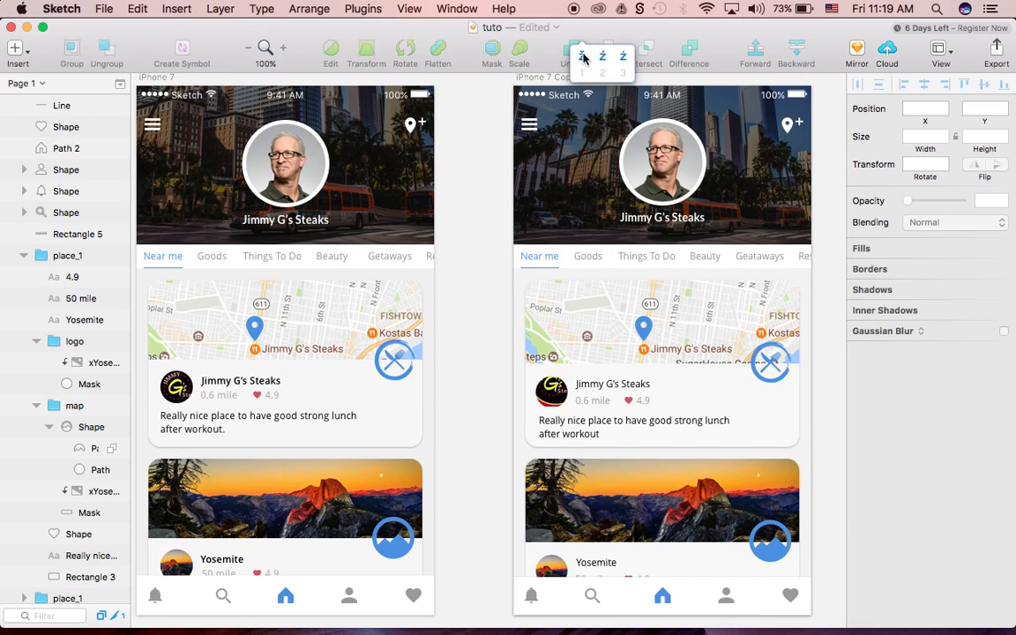
click(582, 58)
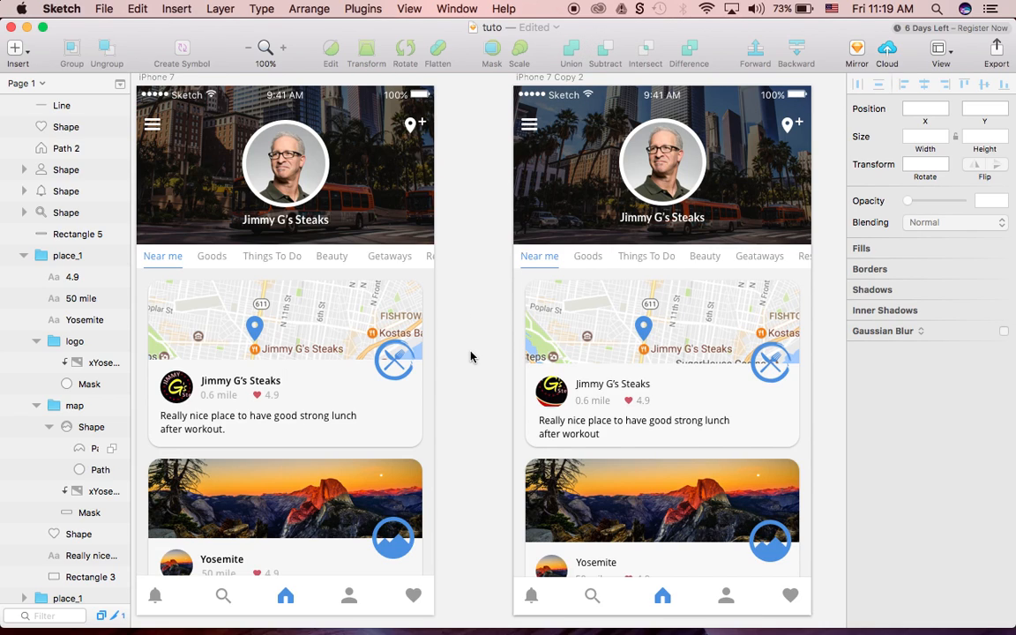
scroll(471, 356, left, 2)
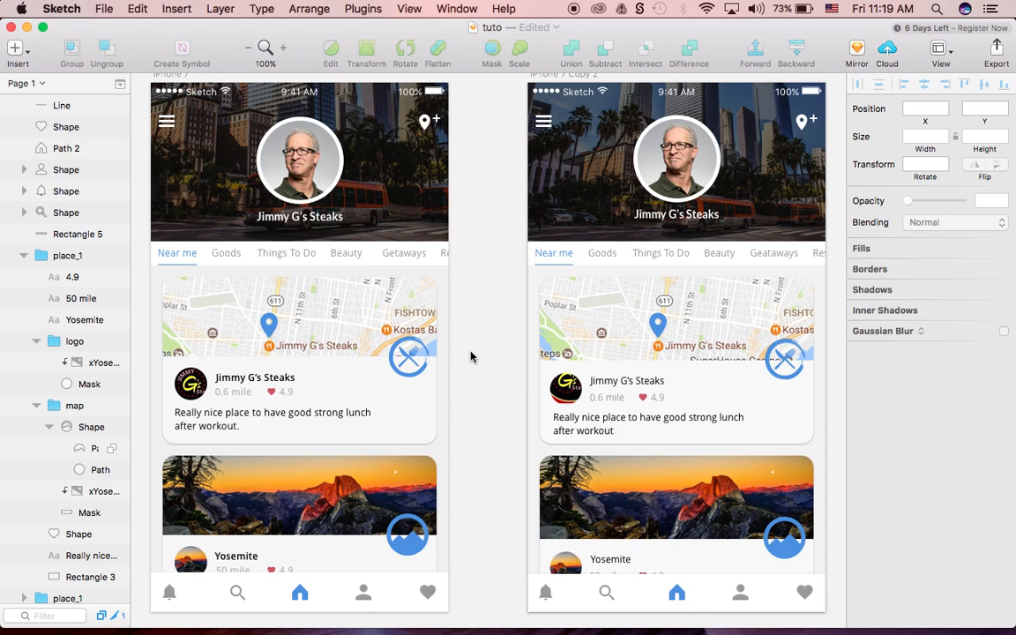
scroll(687, 525, right, 1)
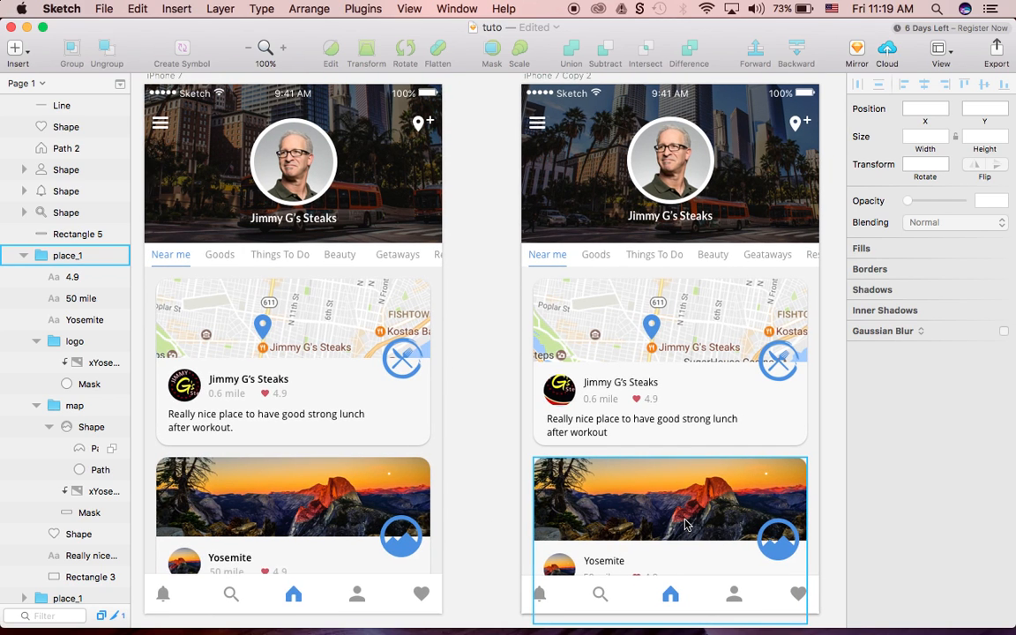
scroll(687, 525, left, 2)
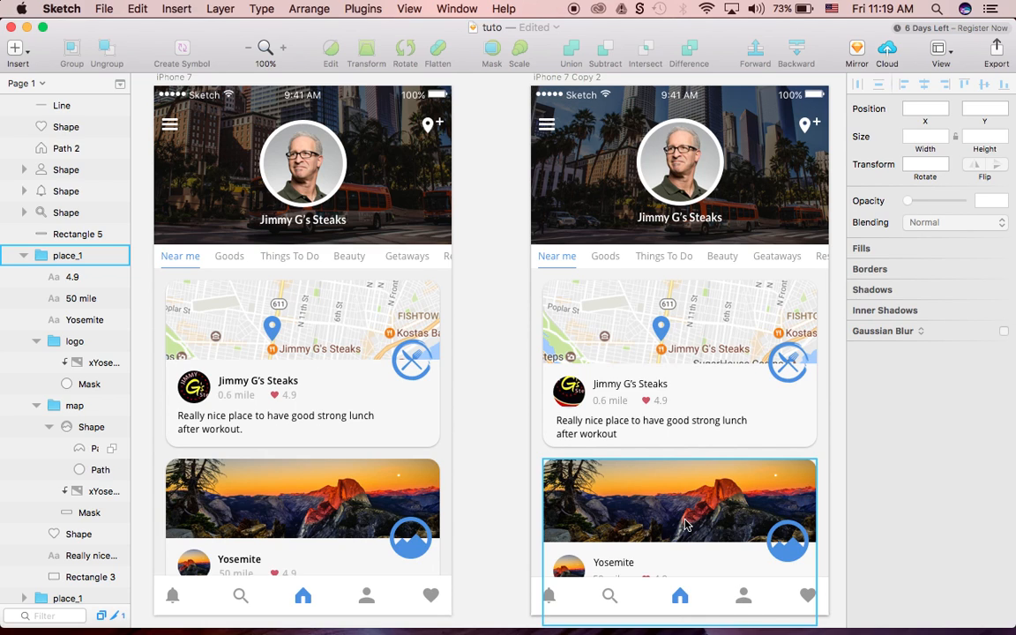
scroll(687, 525, right, 1)
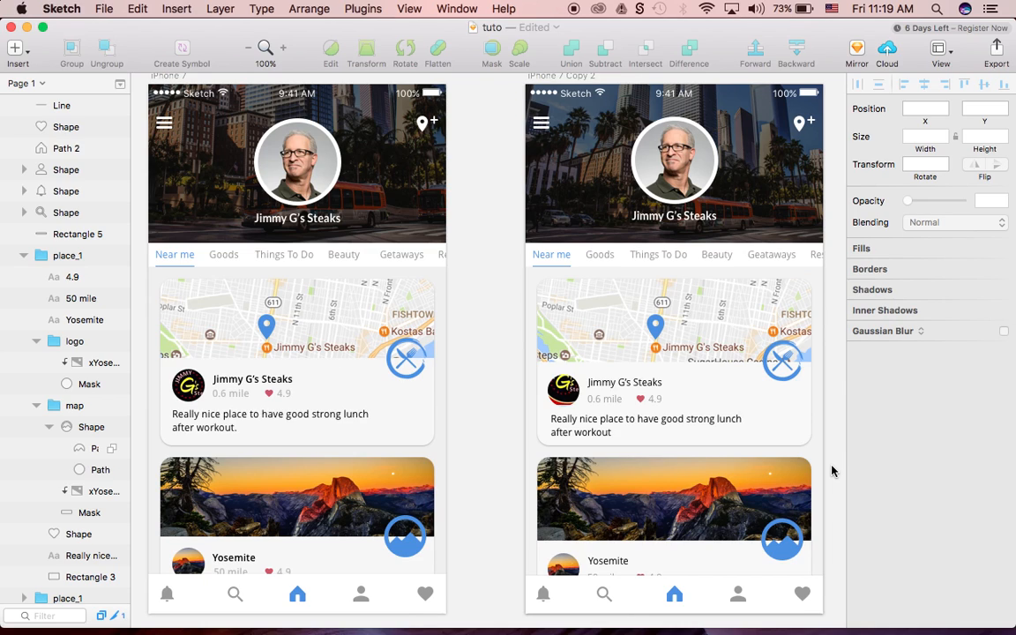
scroll(831, 471, right, 1)
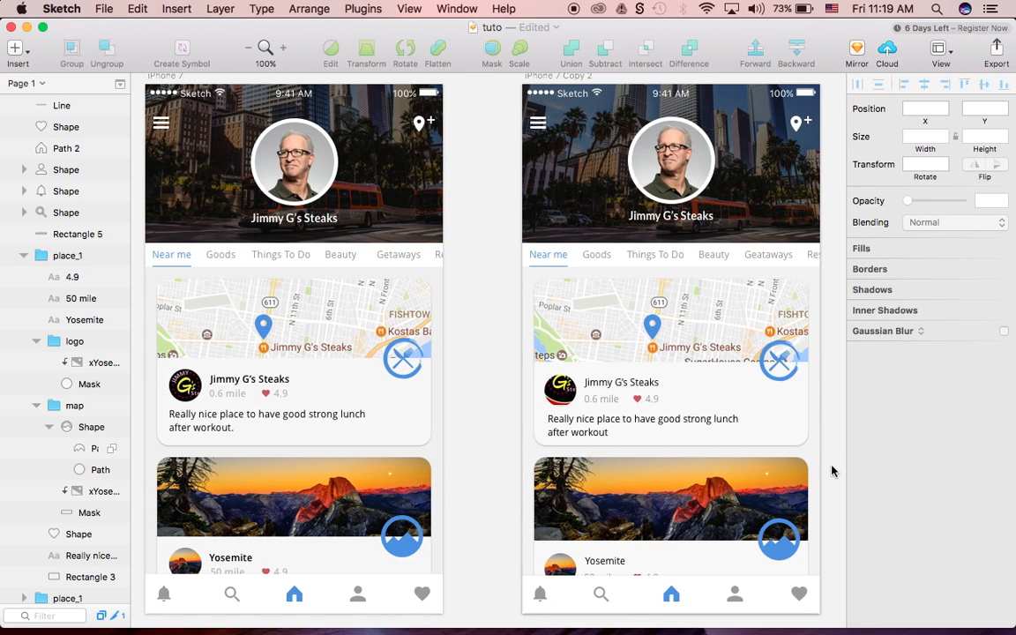